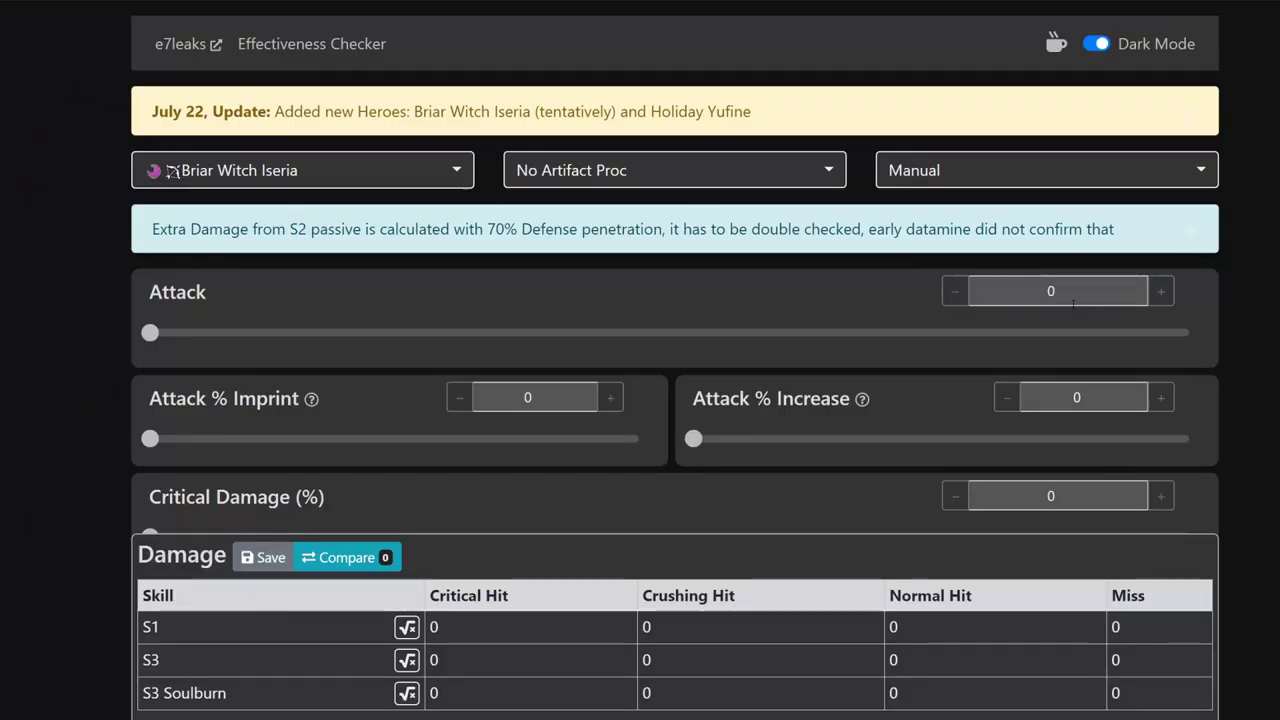
Step: Set Briar Witch Iseria's attack to 4296 and choose Reingar's Special Drink as the artifact
click(1073, 300)
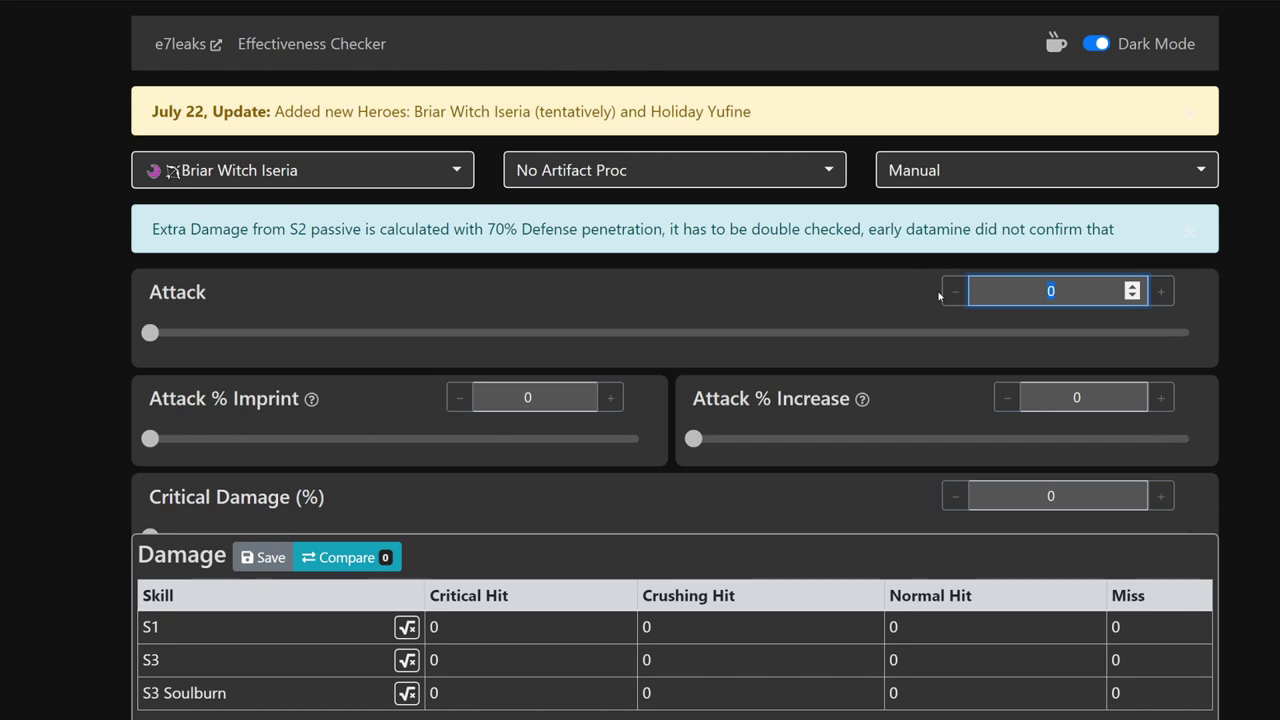
text(4296)
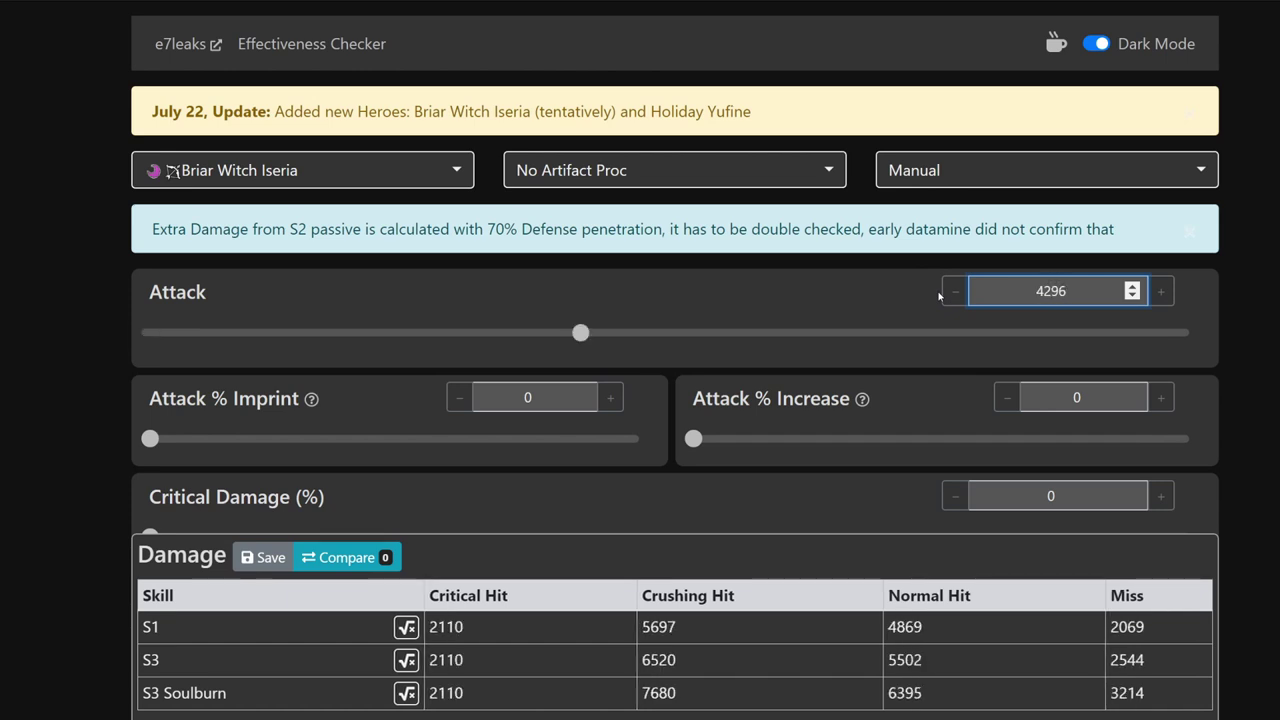
click(814, 169)
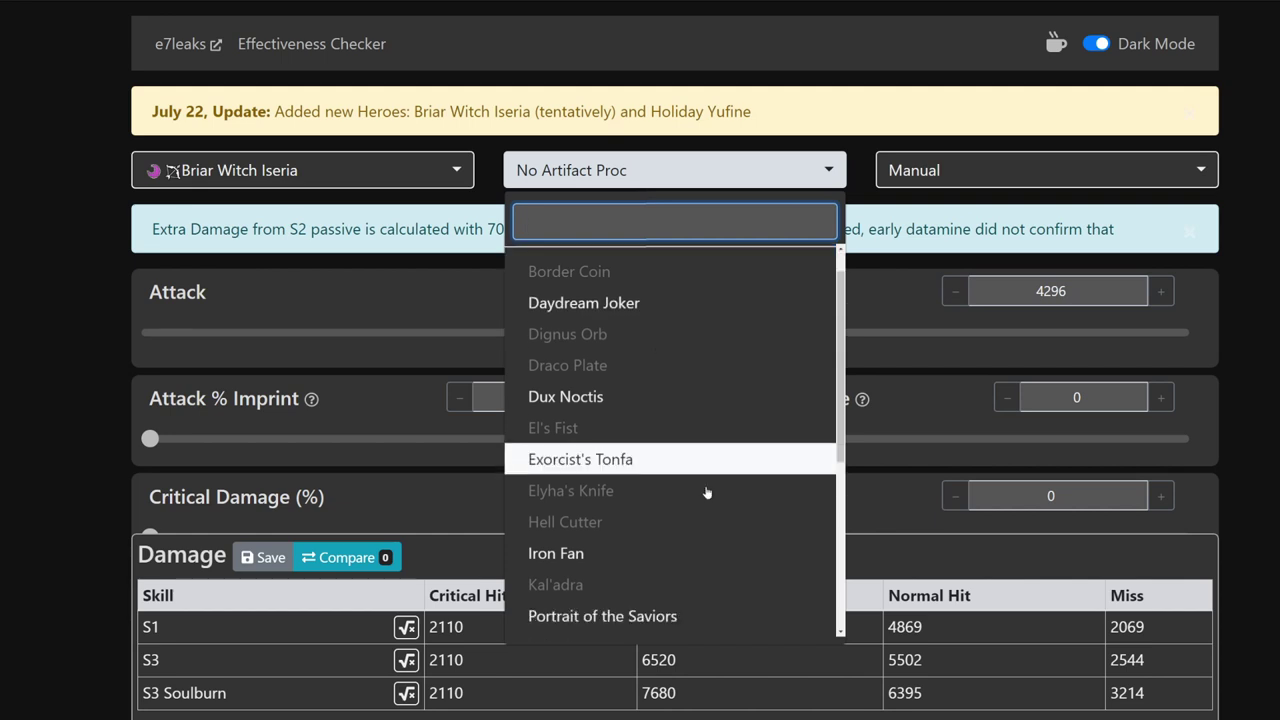
scroll(706, 493, down, 3)
click(703, 414)
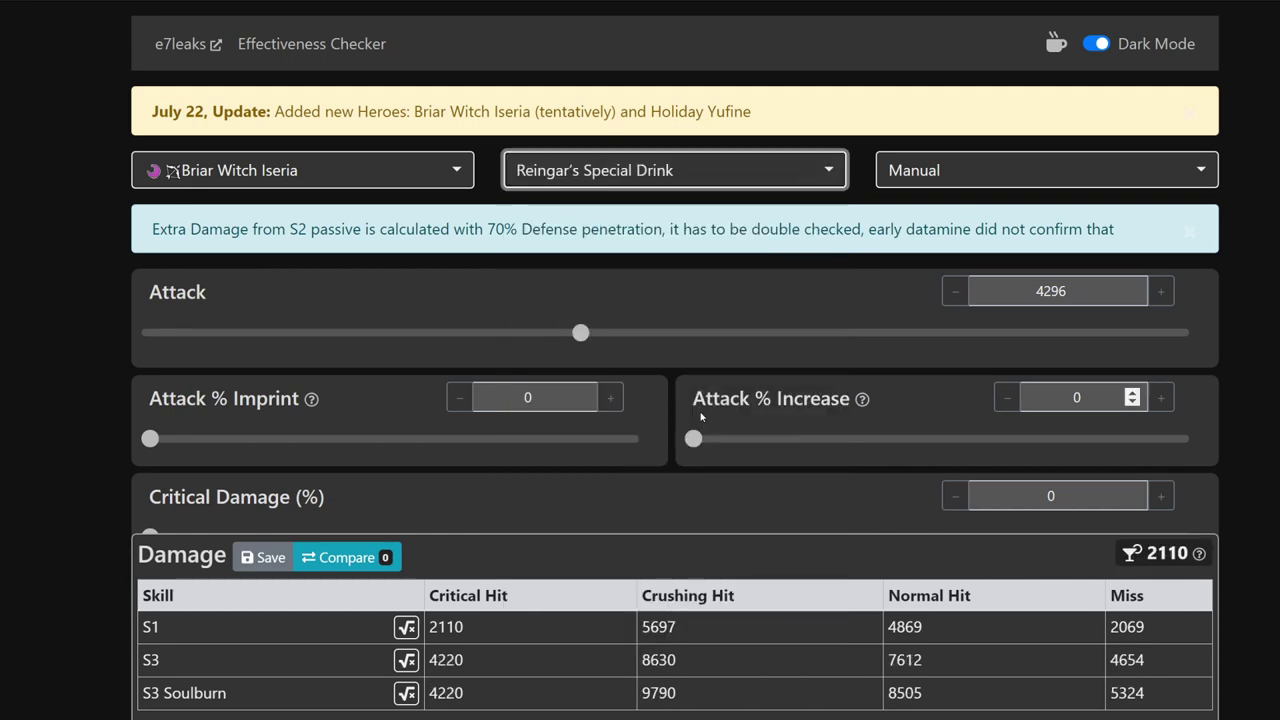
Step: Set the hero's critical damage to 248%
click(1076, 486)
text(248)
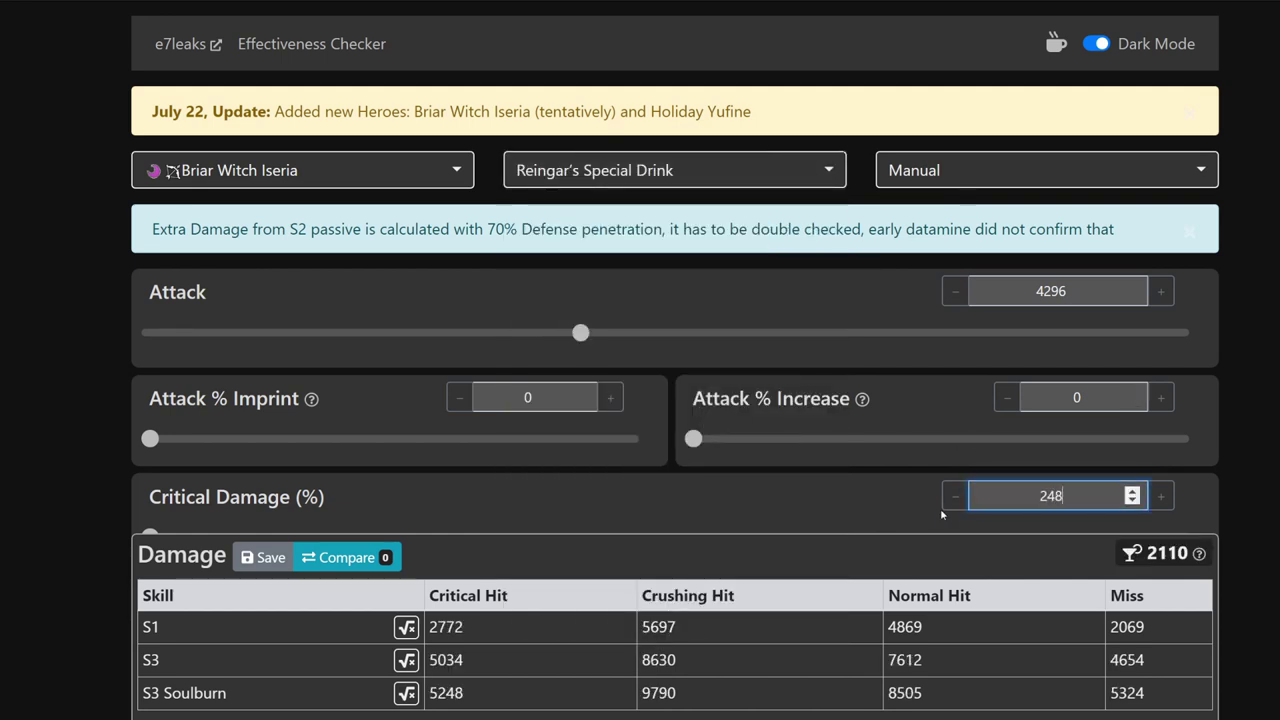
click(1263, 500)
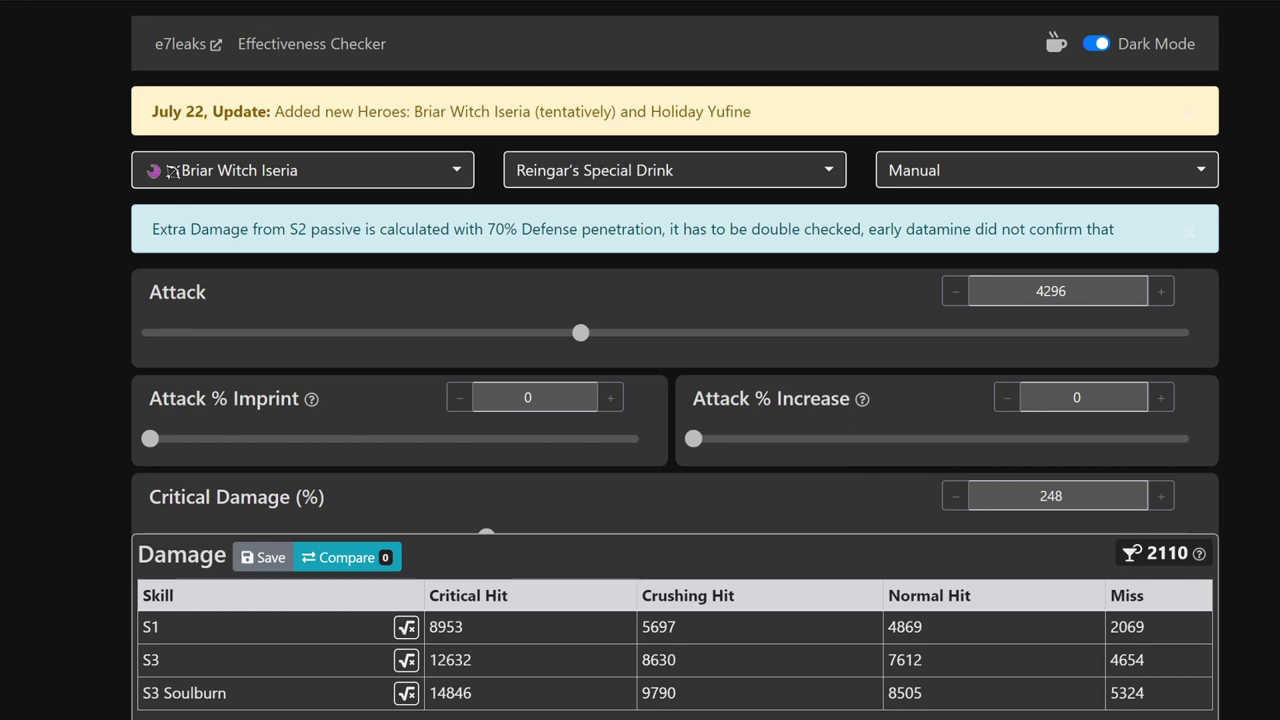
Step: Turn off the Increased Attack (Great) buff and enable the regular Increased Attack buff for the hero
scroll(872, 485, down, 2)
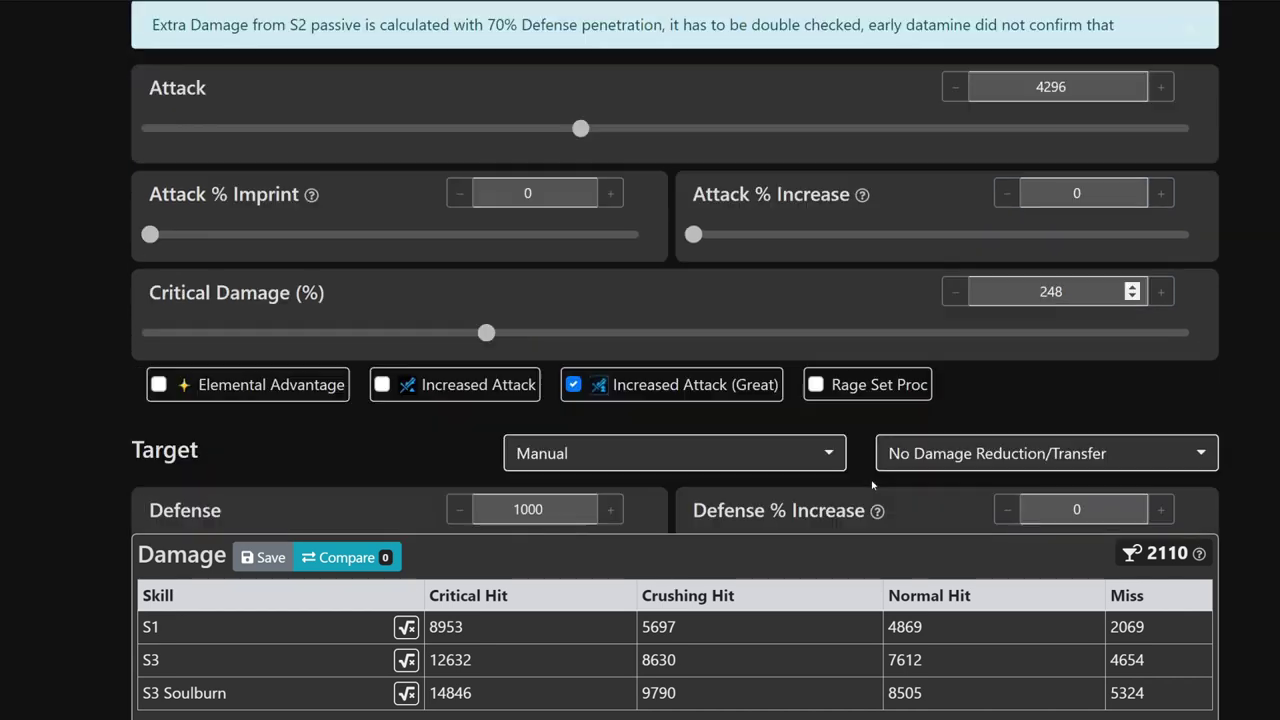
scroll(872, 485, down, 2)
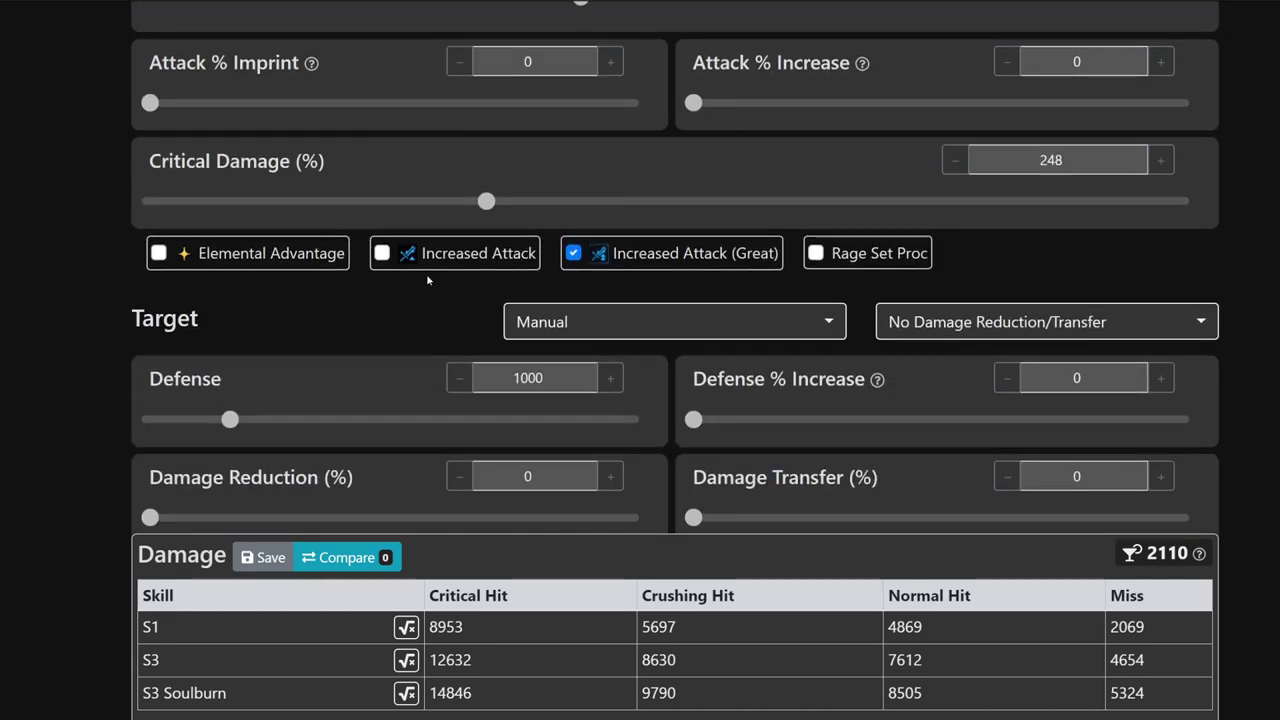
click(573, 253)
click(382, 253)
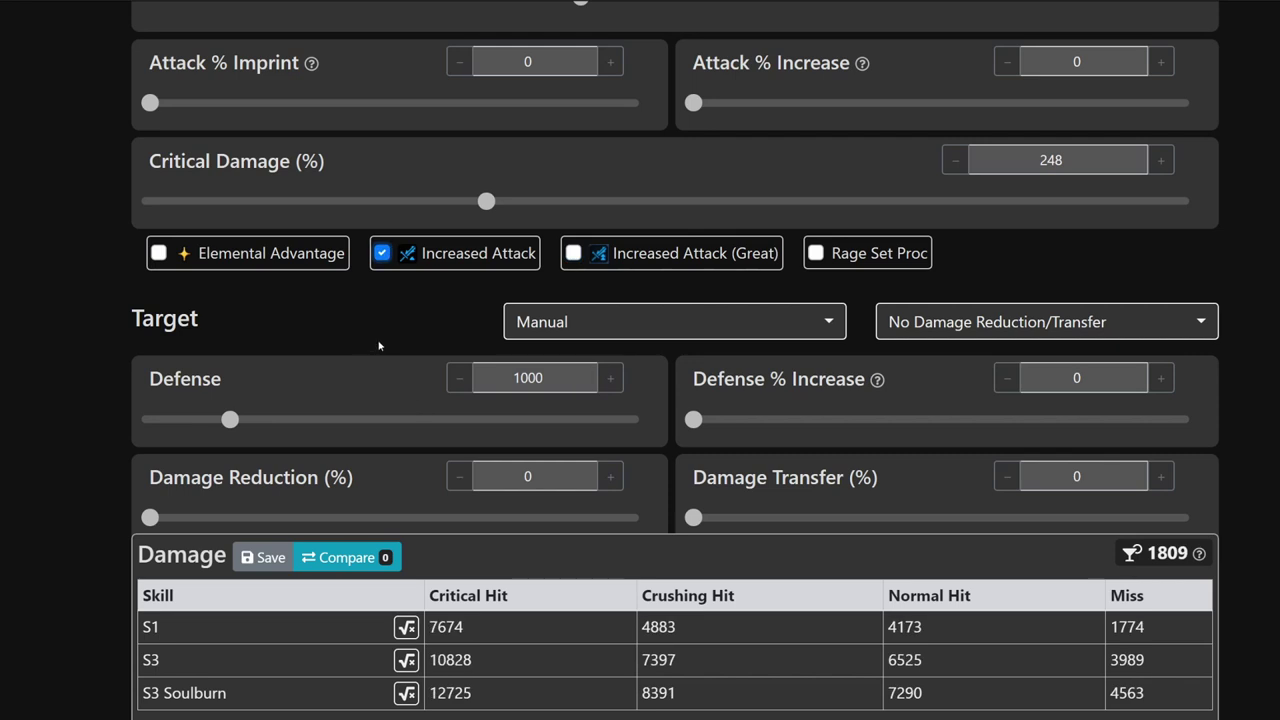
Step: Apply Aurius (Max) as the target's damage reduction/transfer effect
scroll(409, 334, down, 2)
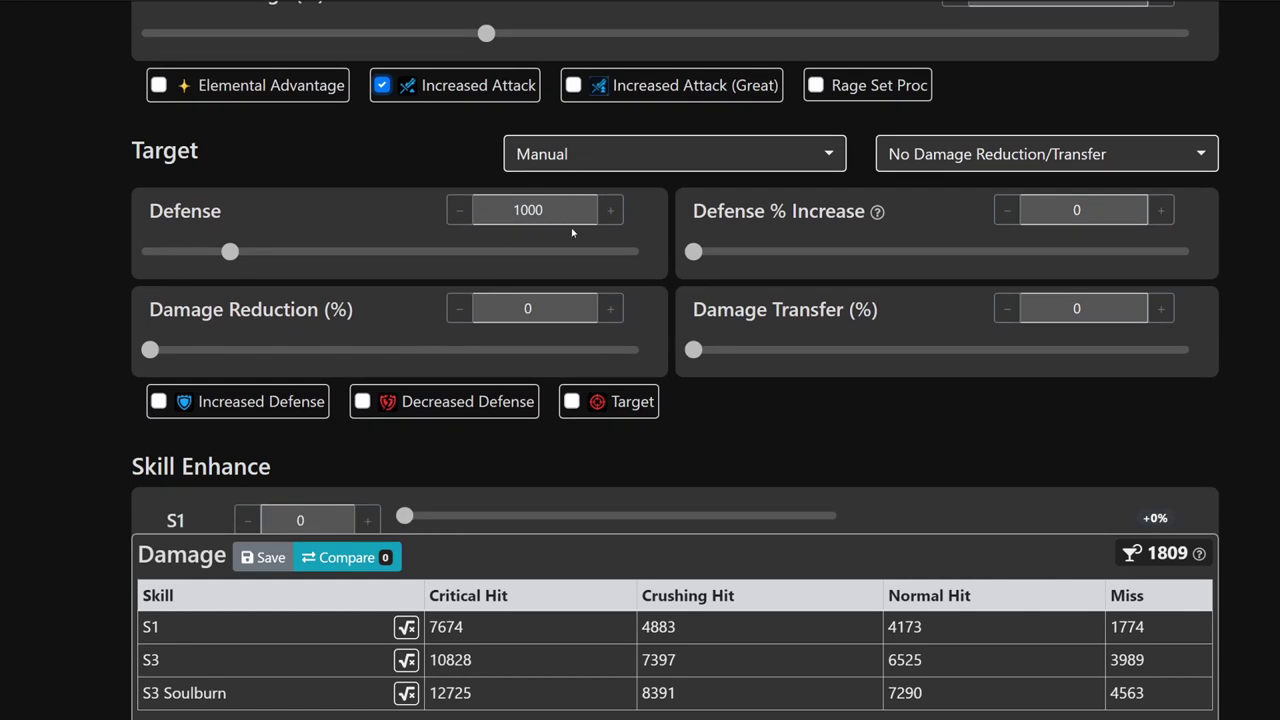
click(1205, 156)
scroll(1125, 425, down, 1)
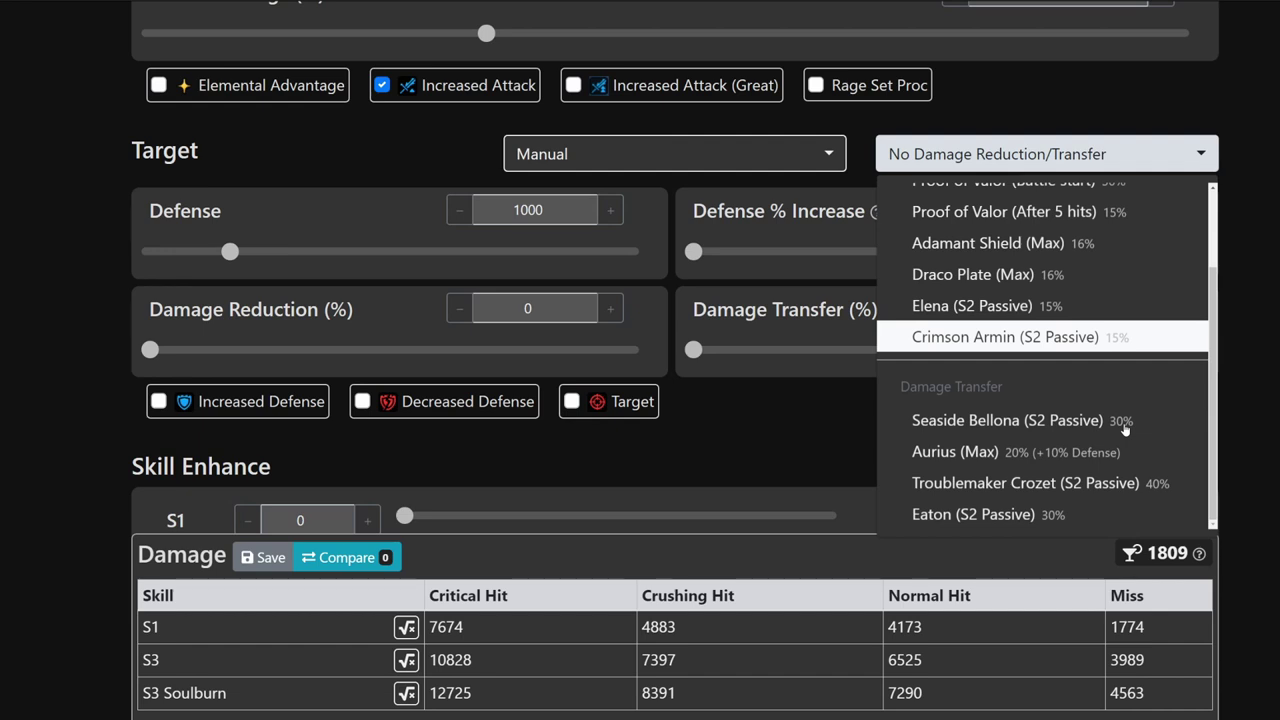
click(1124, 450)
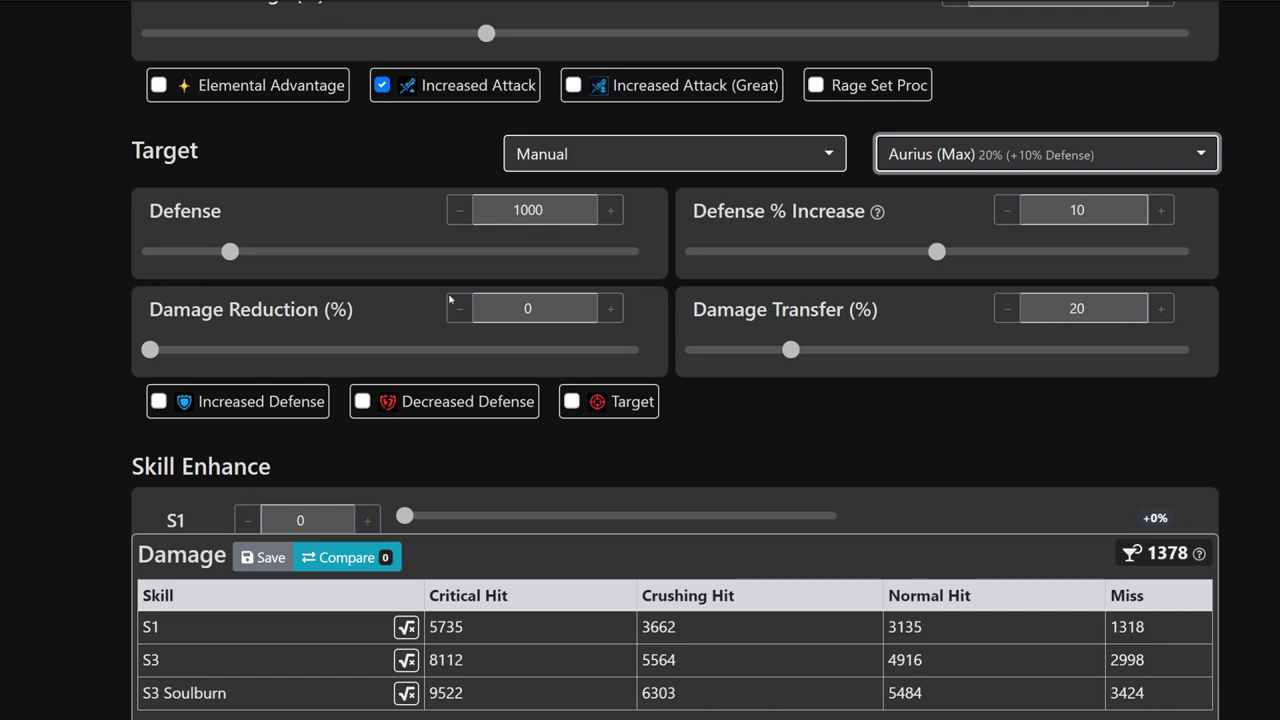
Step: Set the S3 skill enhancement to its maximum level of 5
scroll(680, 277, down, 2)
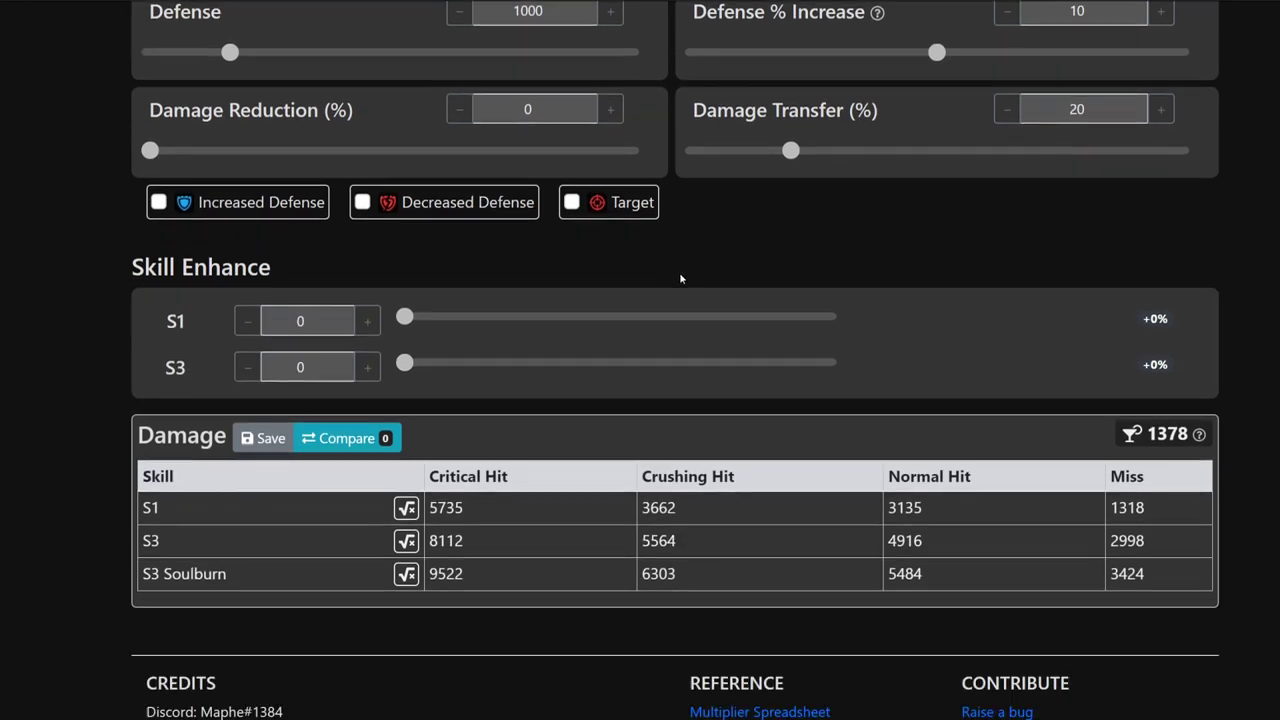
scroll(486, 305, up, 1)
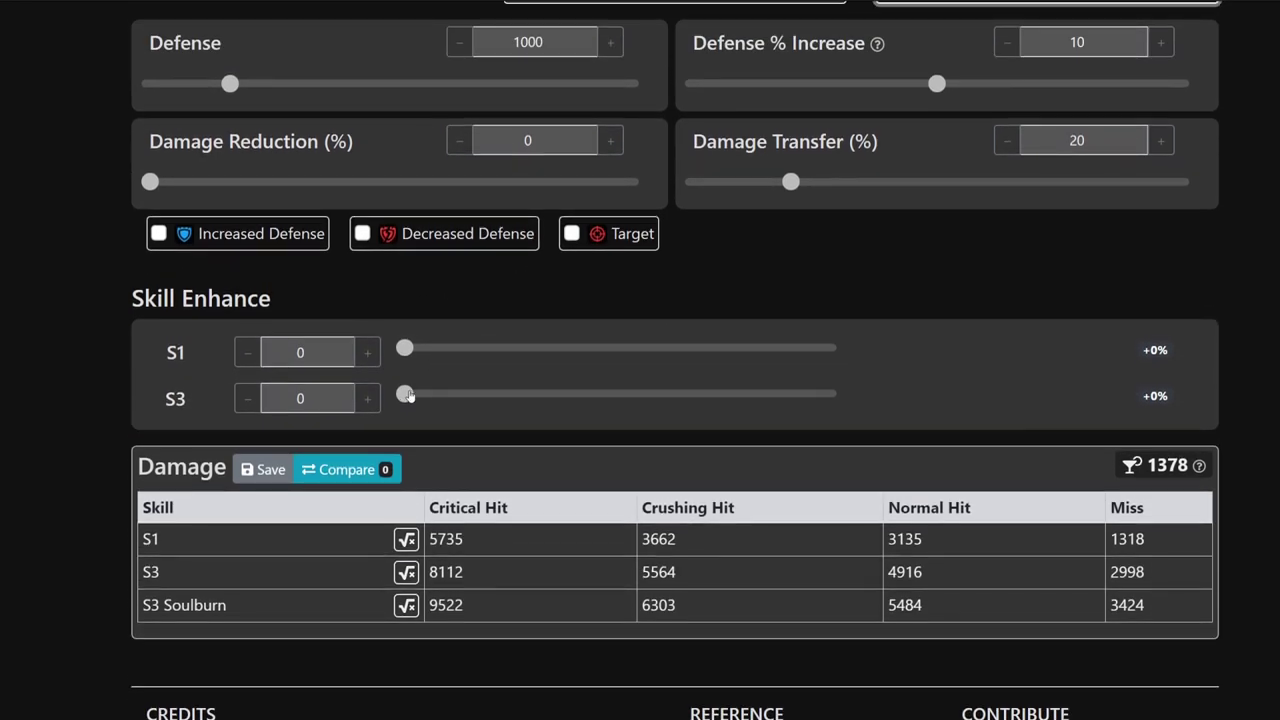
drag(404, 394, 658, 394)
key(Right)
key(Right)
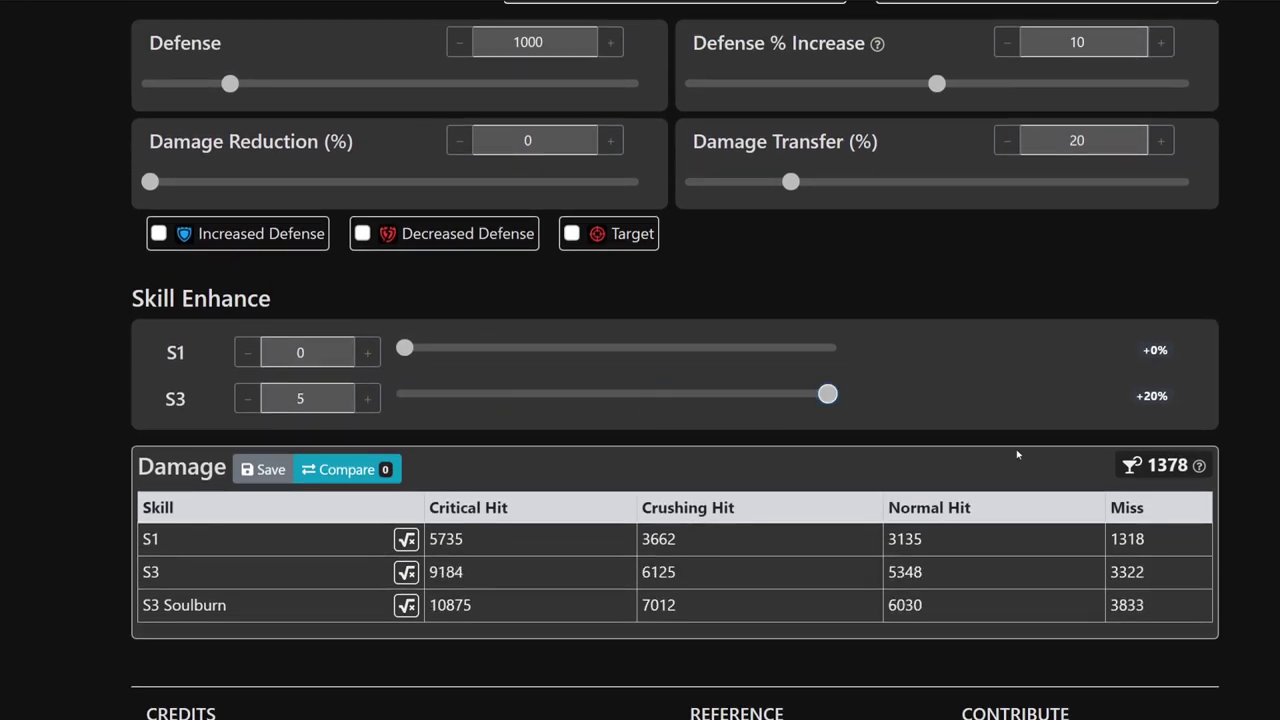
Step: Set the S1 skill enhancement to its maximum level of 5
click(367, 352)
key(Right)
key(Right)
key(Right)
key(Right)
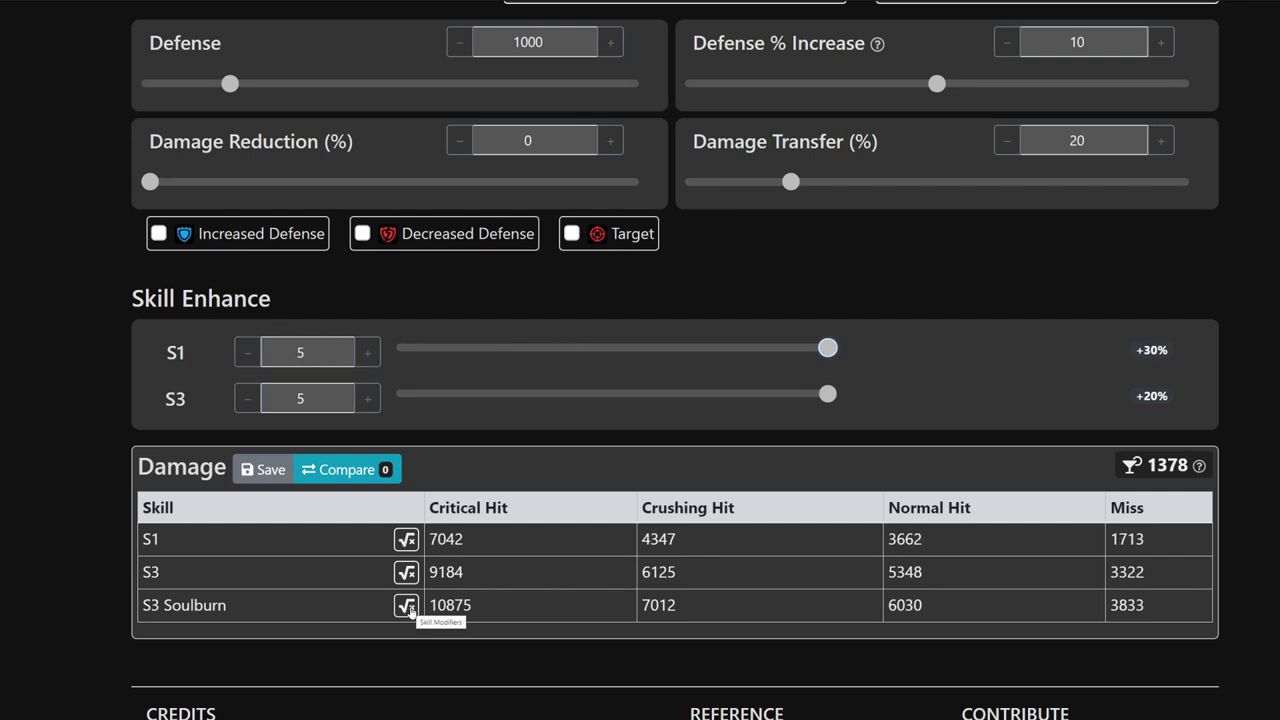
Step: Examine the skill modifiers of S3 Soulburn and the explanation of the artifact damage figure
scroll(724, 445, up, 1)
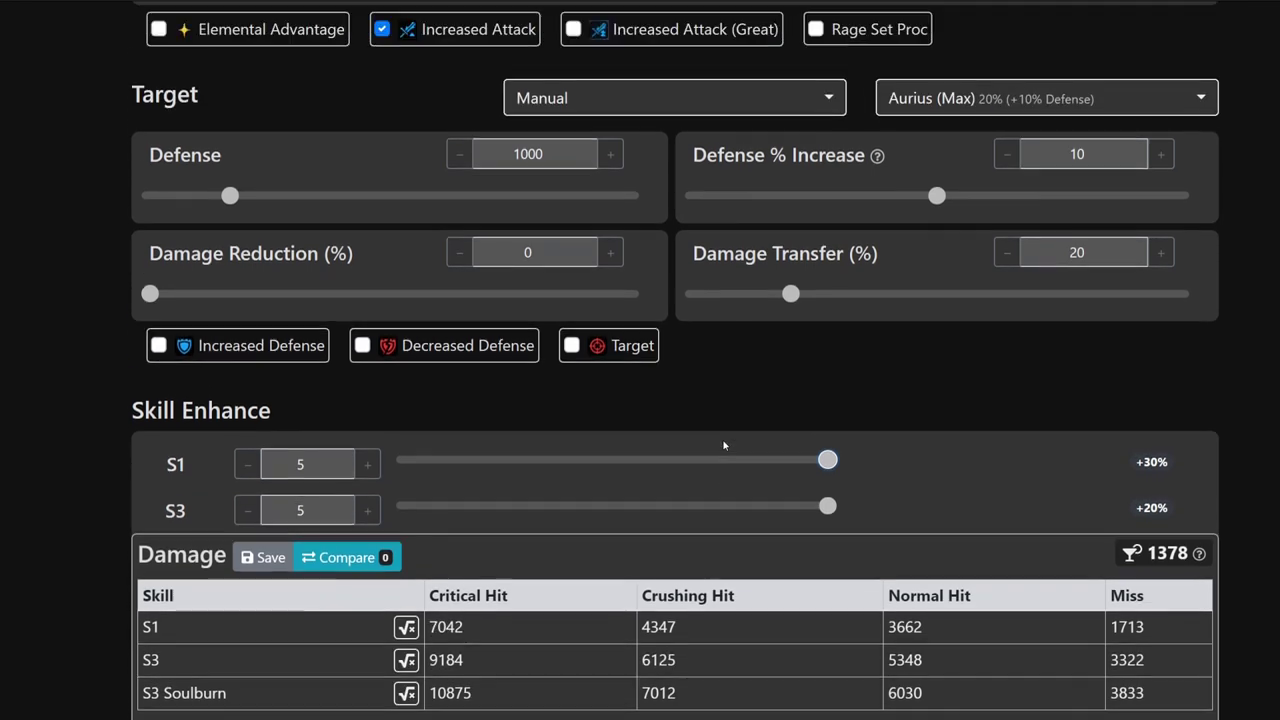
scroll(724, 445, down, 2)
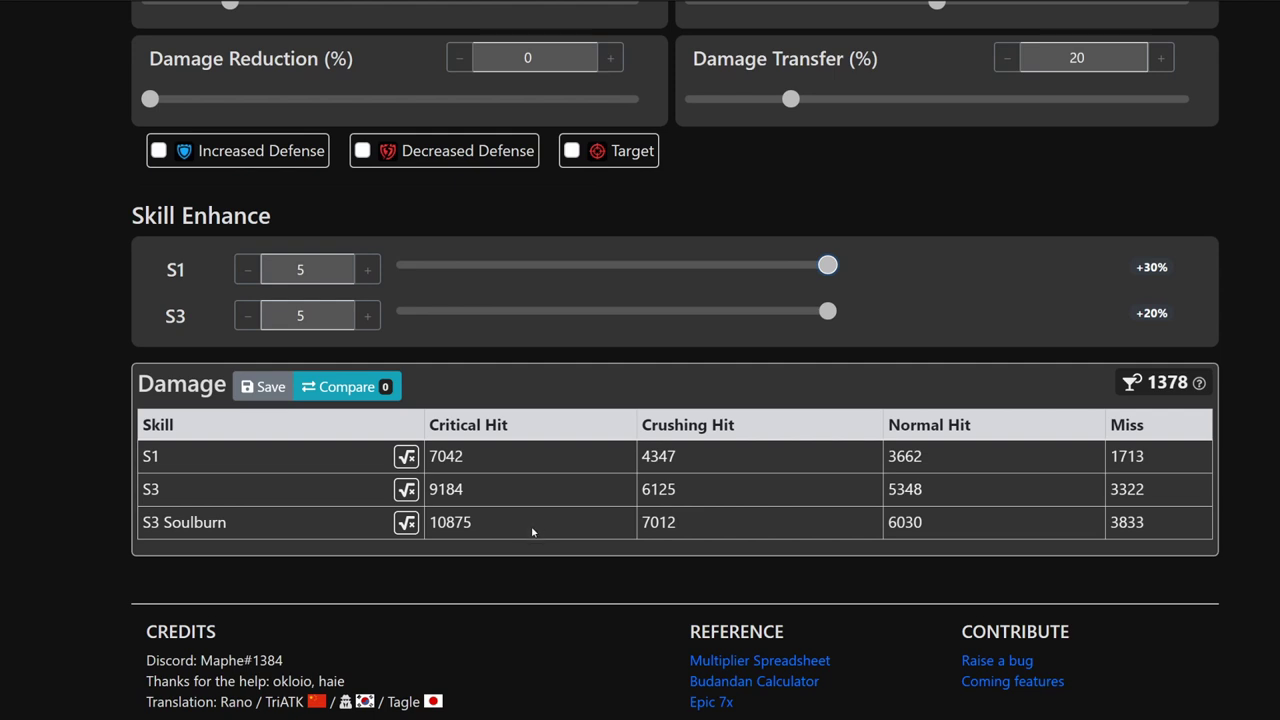
click(405, 530)
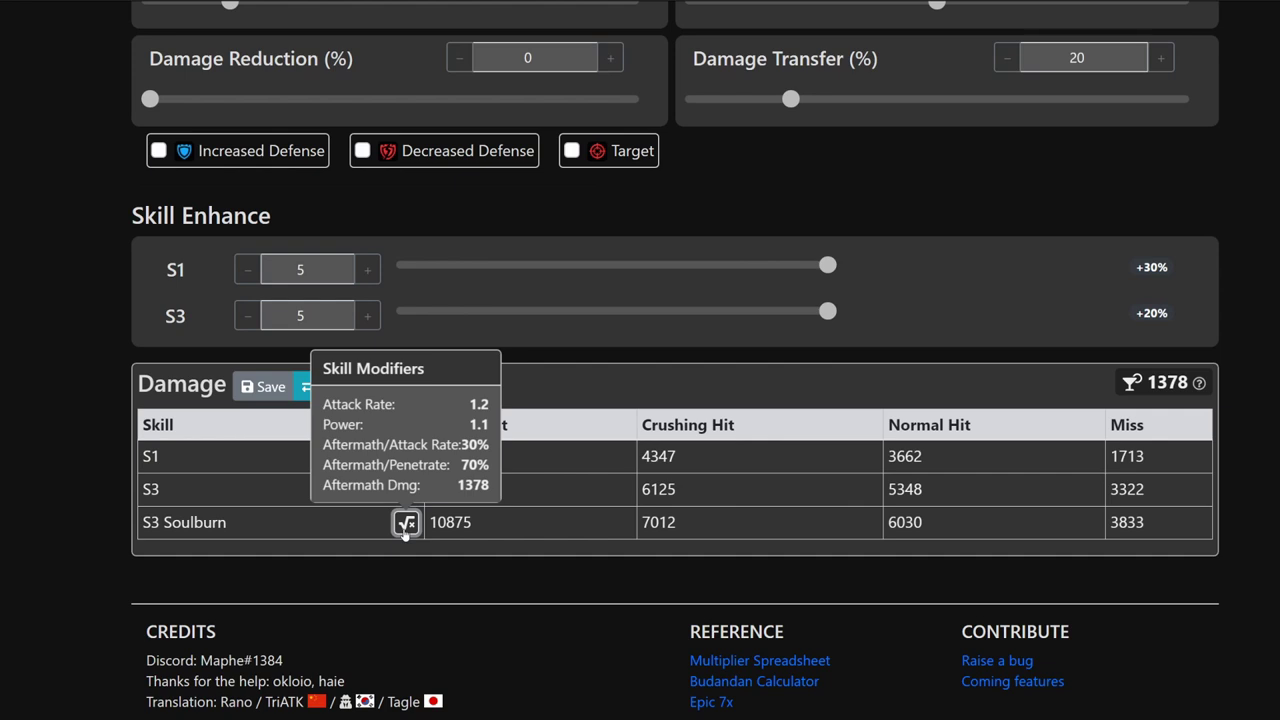
click(1254, 386)
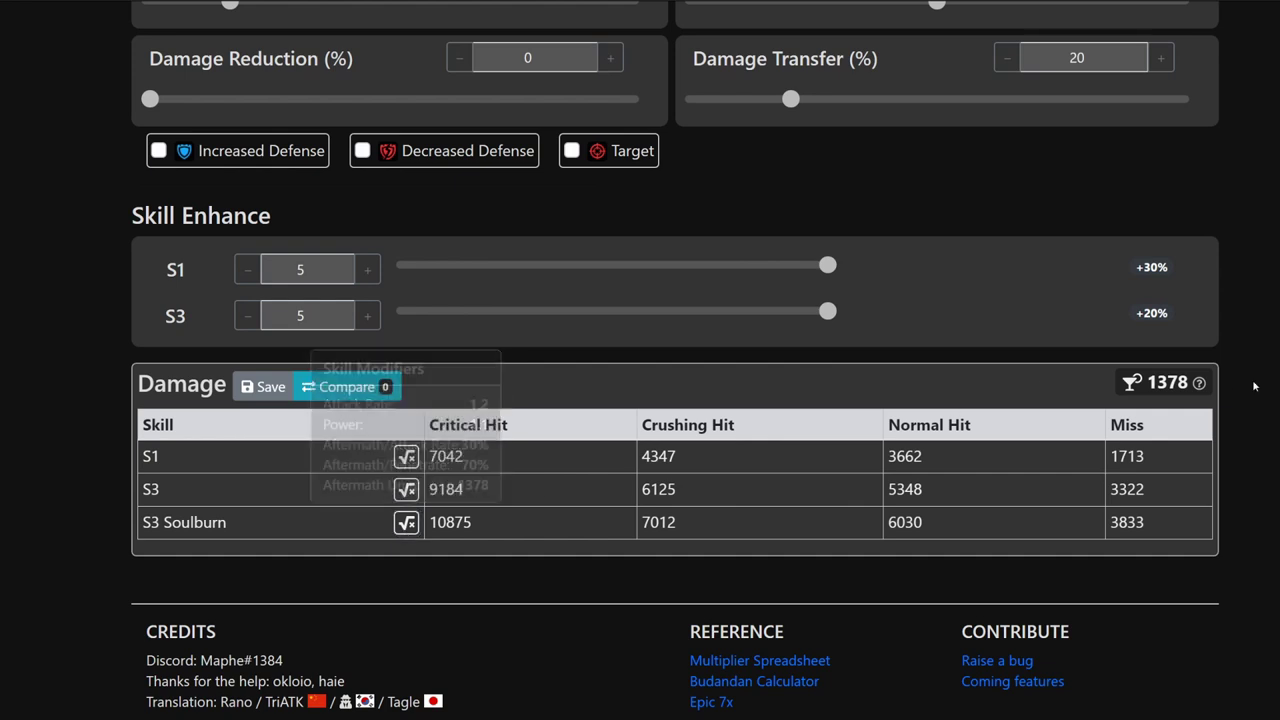
mouse_move(1199, 383)
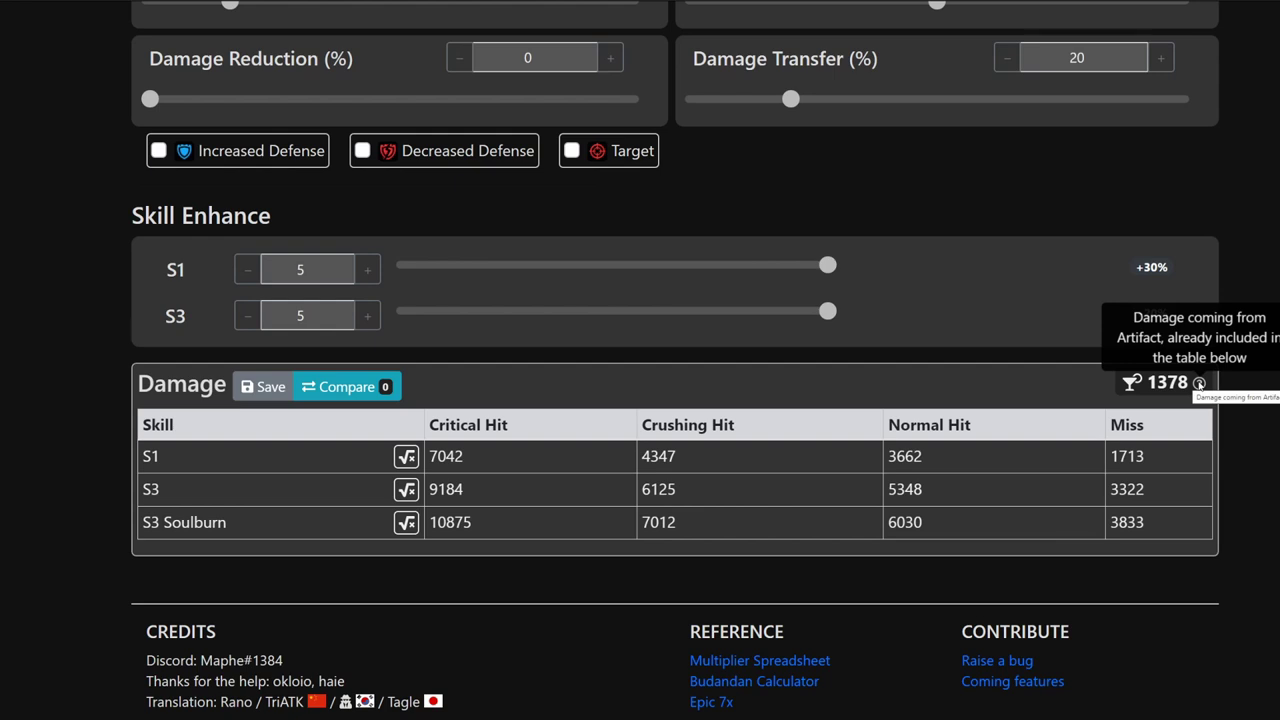
Step: Change the hero's artifact to Portrait of the Saviors to compare the damage
scroll(590, 523, up, 5)
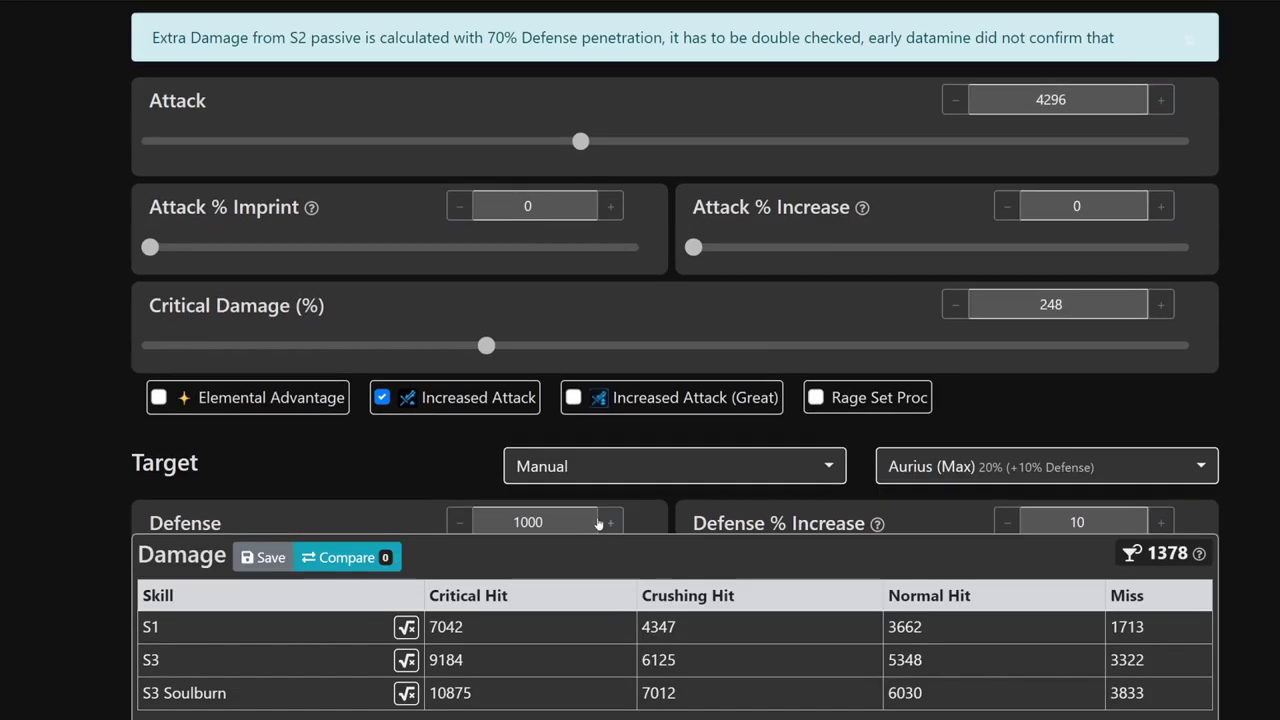
scroll(597, 523, up, 3)
click(660, 226)
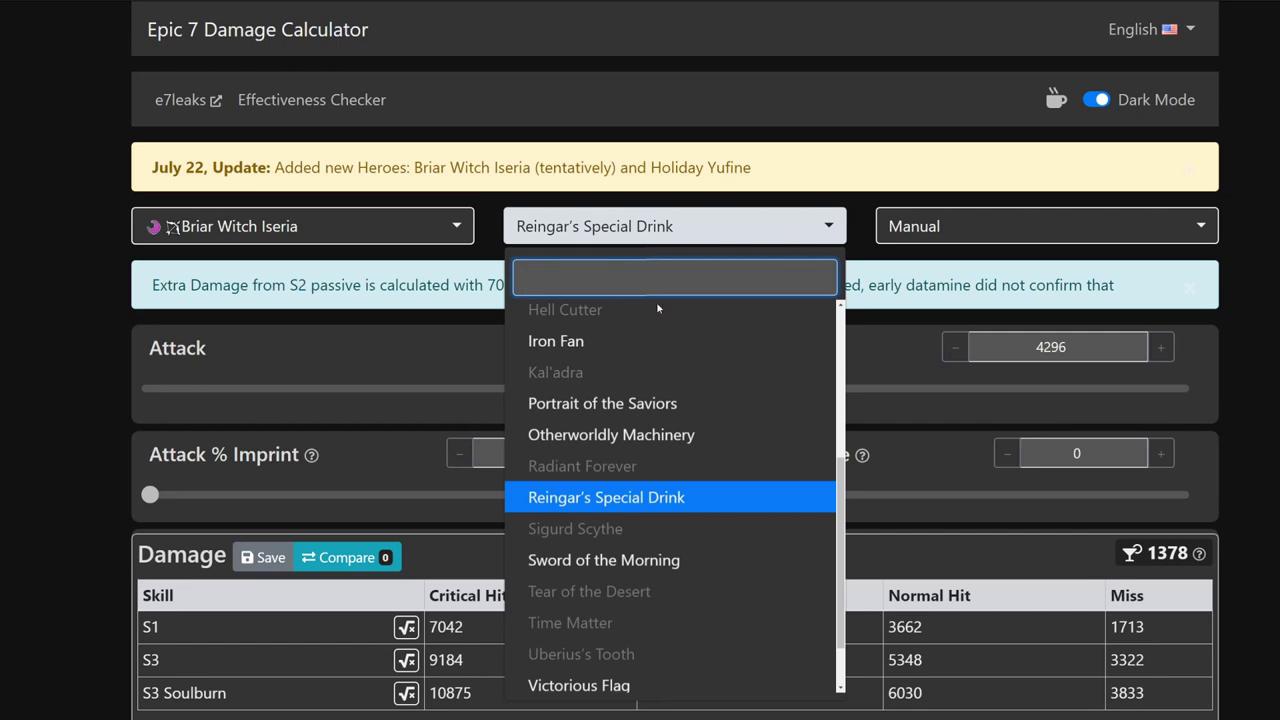
click(693, 405)
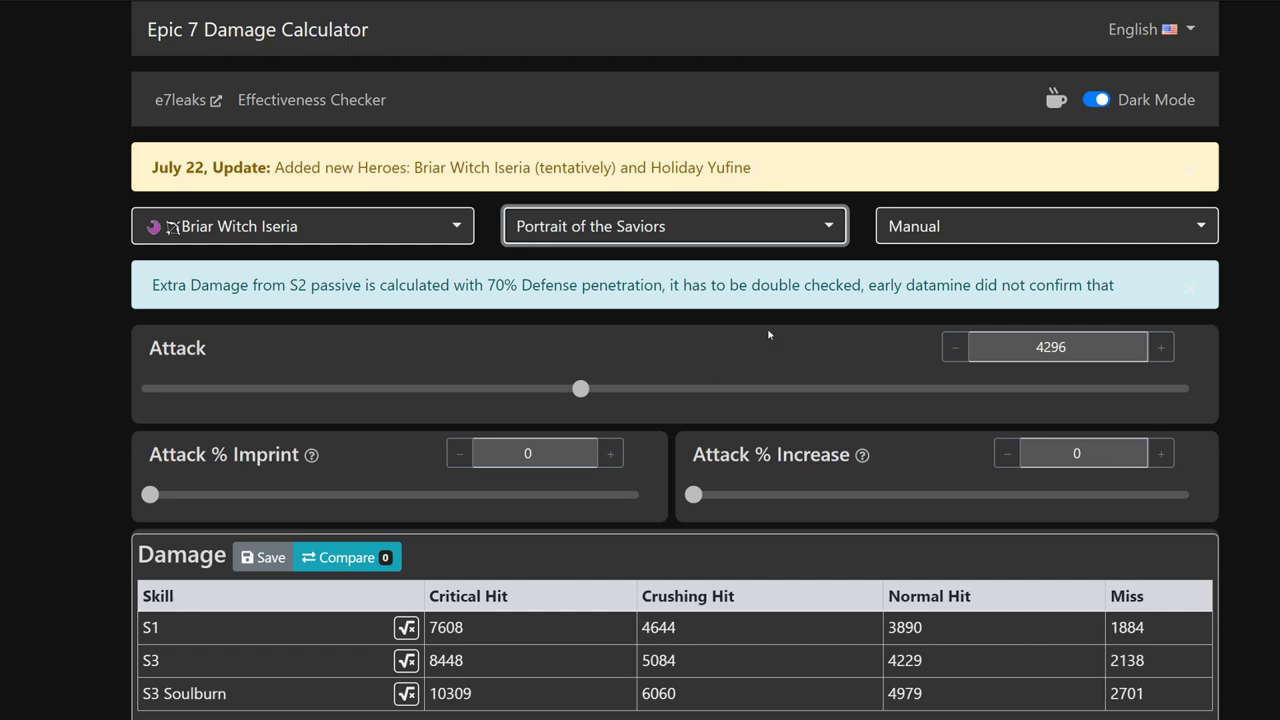
Step: Switch the hero's artifact back to Reingar's Special Drink
click(834, 230)
scroll(660, 349, up, 2)
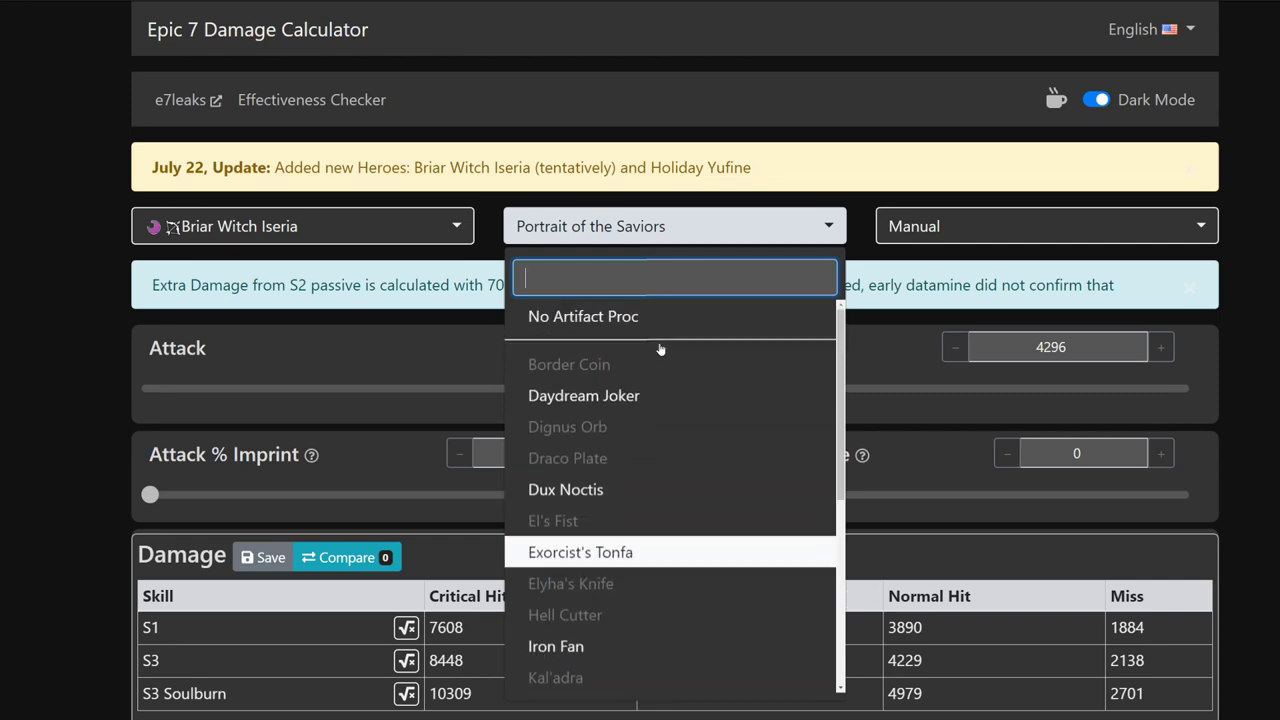
scroll(662, 420, down, 5)
click(662, 428)
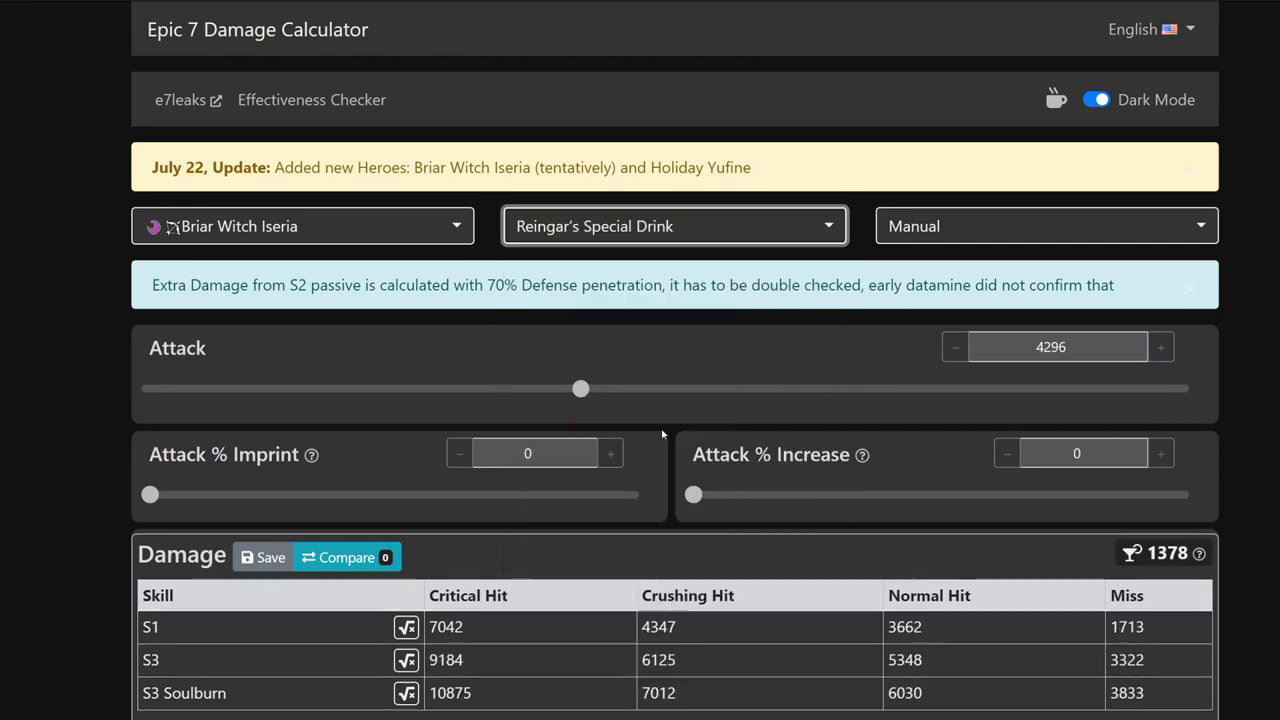
Step: Check the skill modifiers of S3 Soulburn and S3, and view the artifact damage explanation again
scroll(662, 434, down, 8)
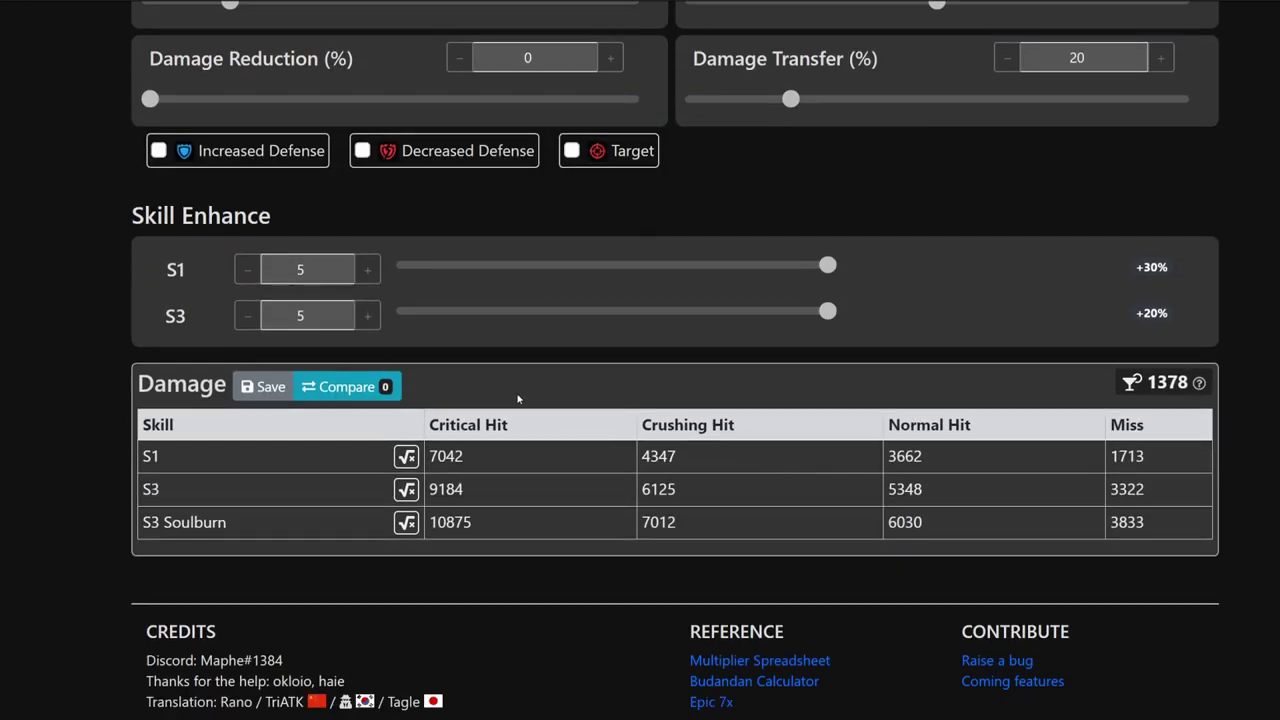
click(406, 524)
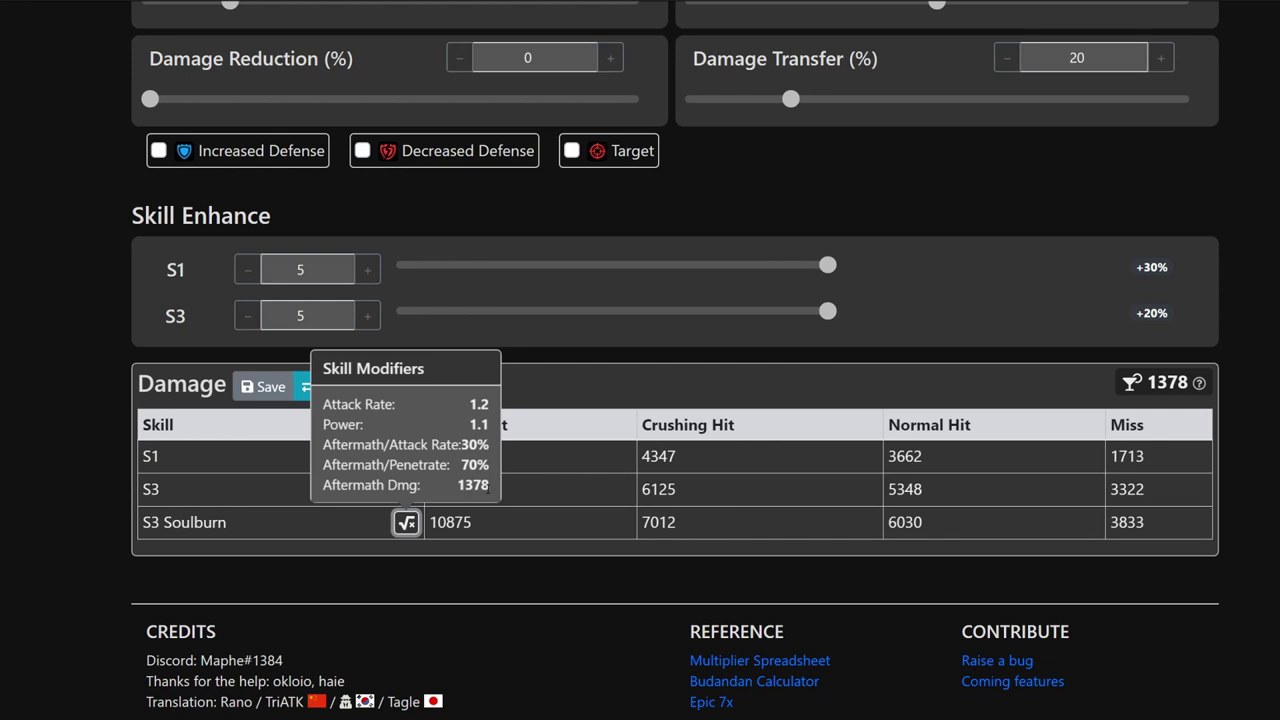
scroll(488, 487, up, 1)
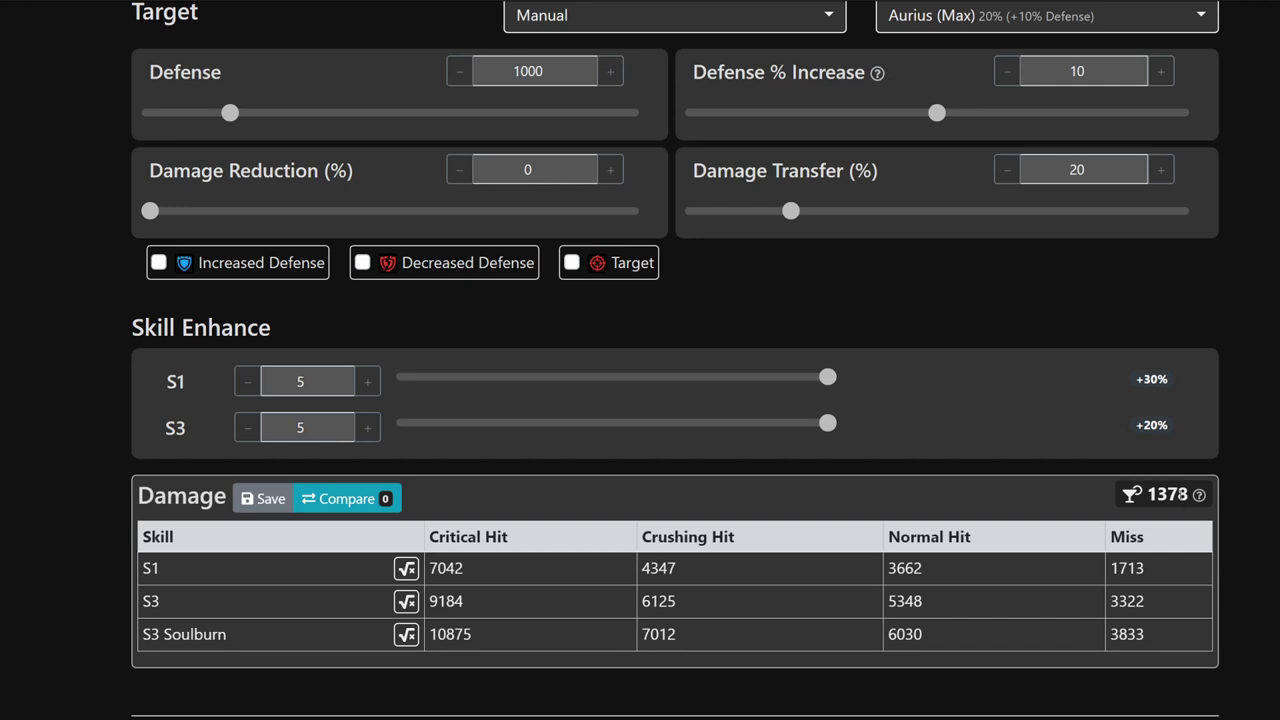
click(406, 606)
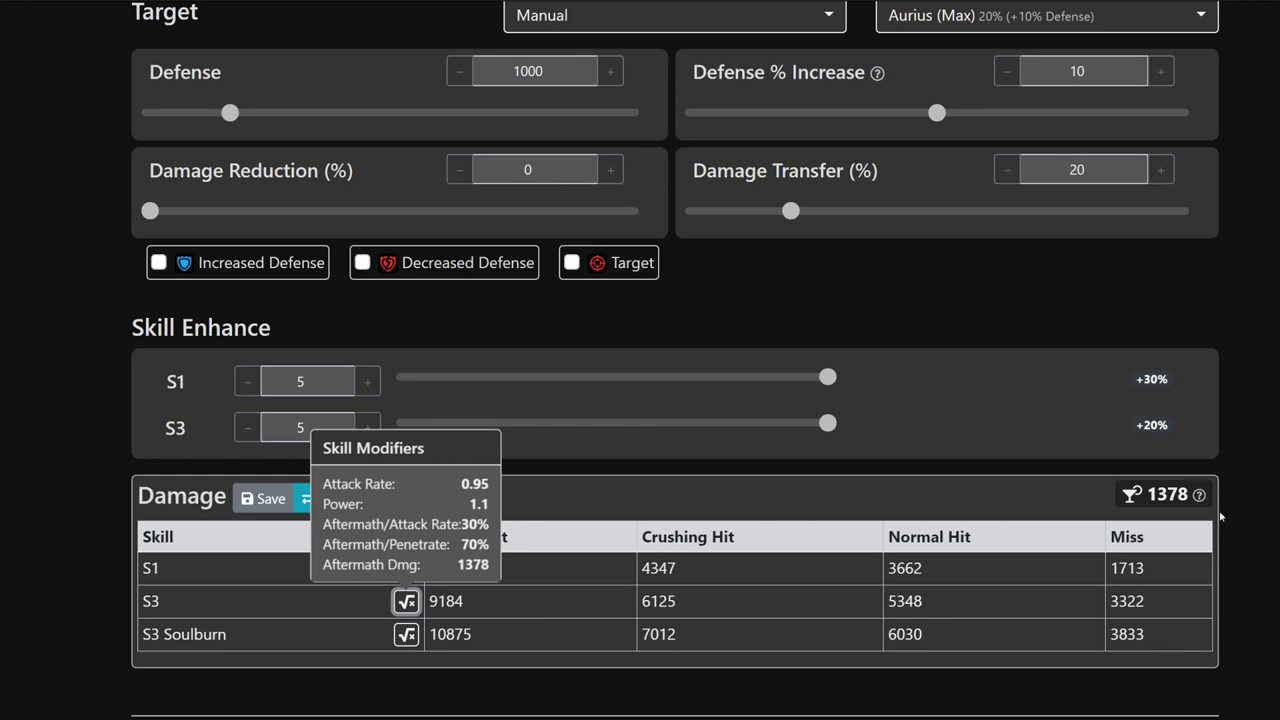
mouse_move(1199, 495)
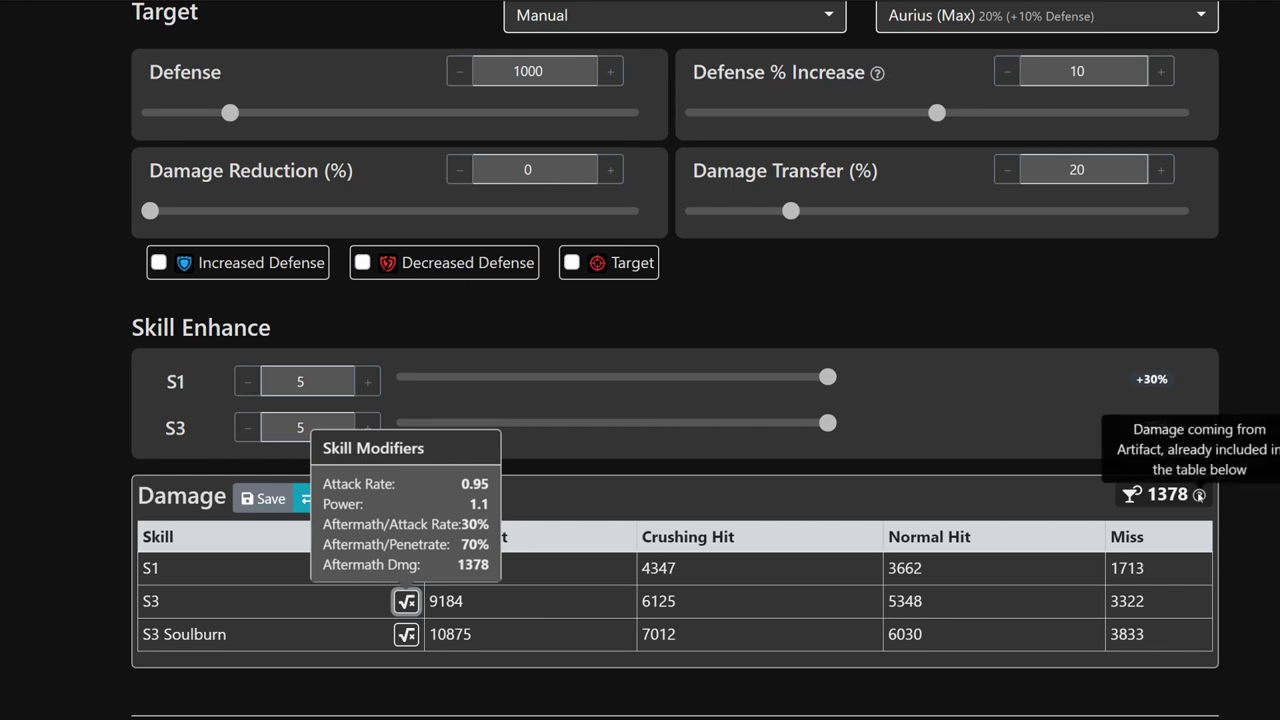
click(997, 496)
Step: Set the hero's artifact to No Artifact Proc to see the damage without an artifact
scroll(551, 326, up, 5)
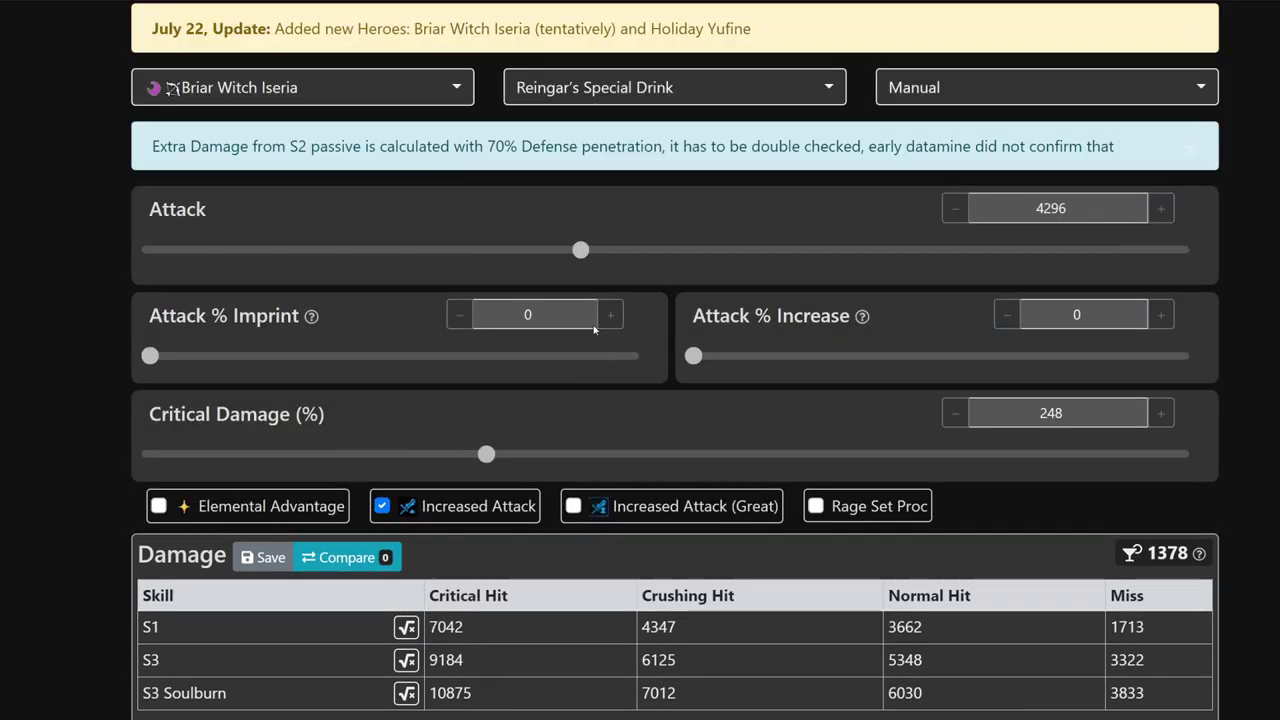
click(674, 87)
scroll(640, 204, up, 3)
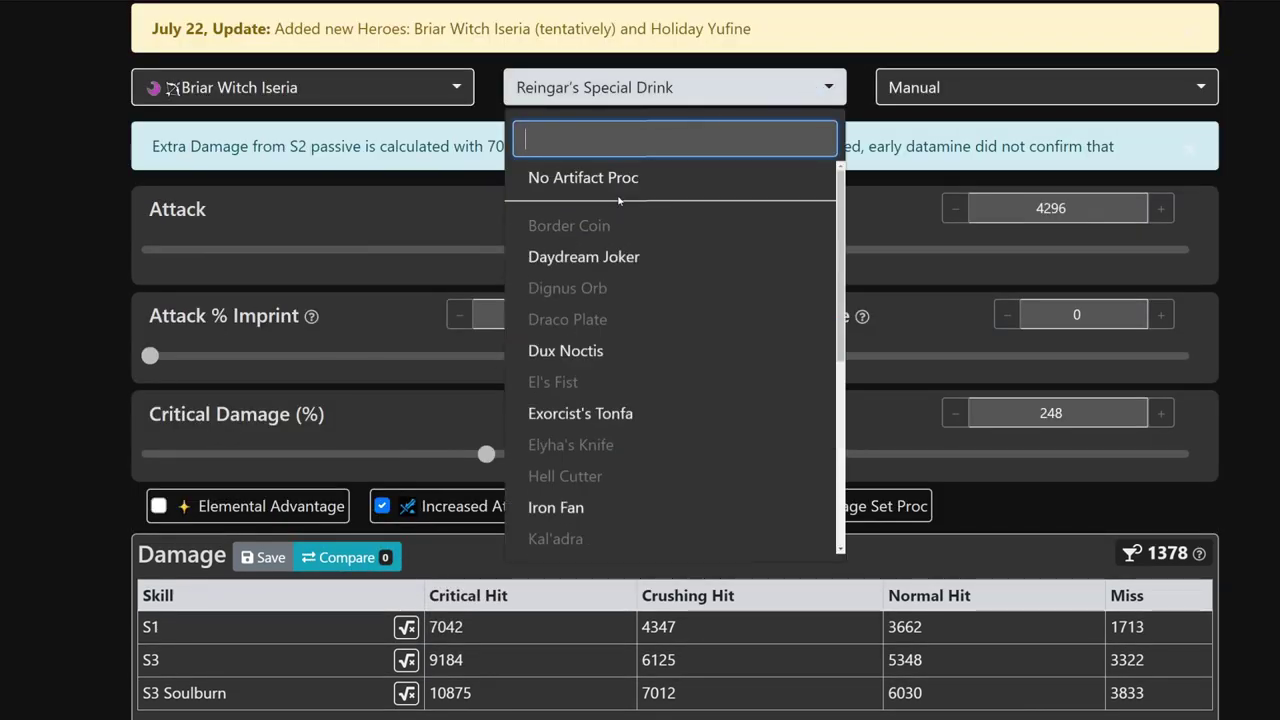
click(620, 180)
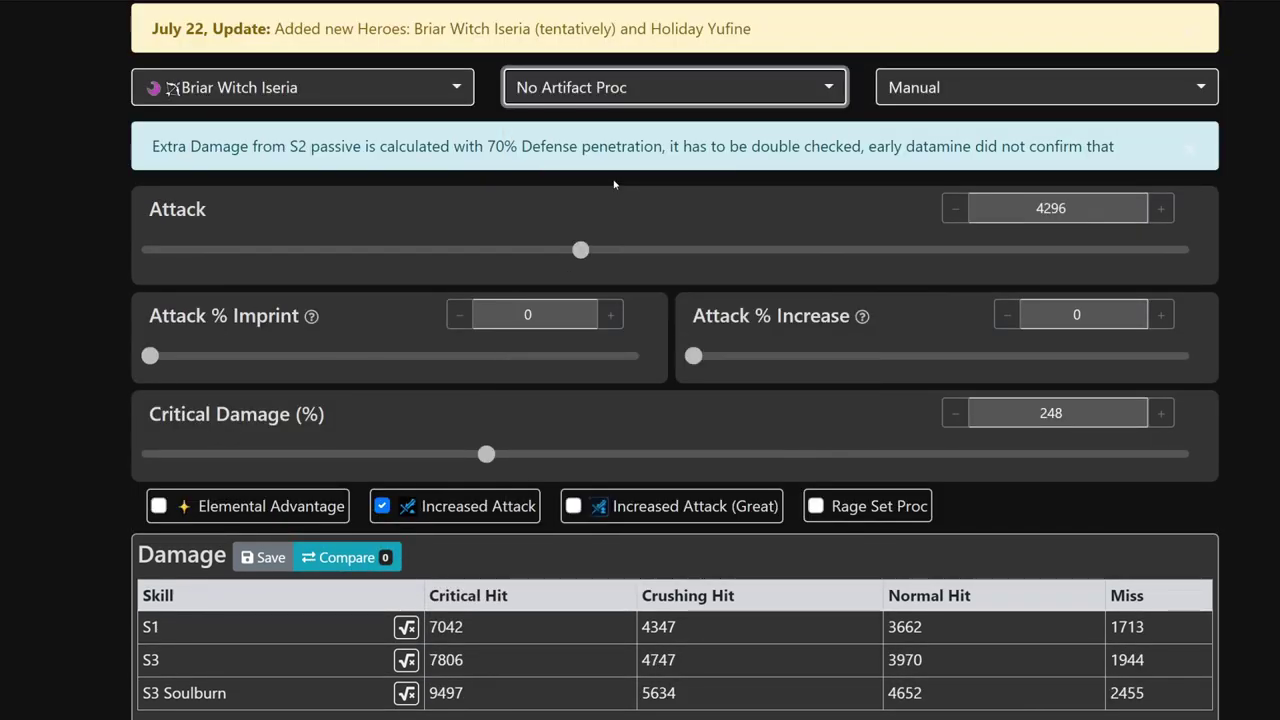
Step: Set the hero's artifact back to Reingar's Special Drink and review the resulting skill damage
click(826, 99)
scroll(683, 380, down, 4)
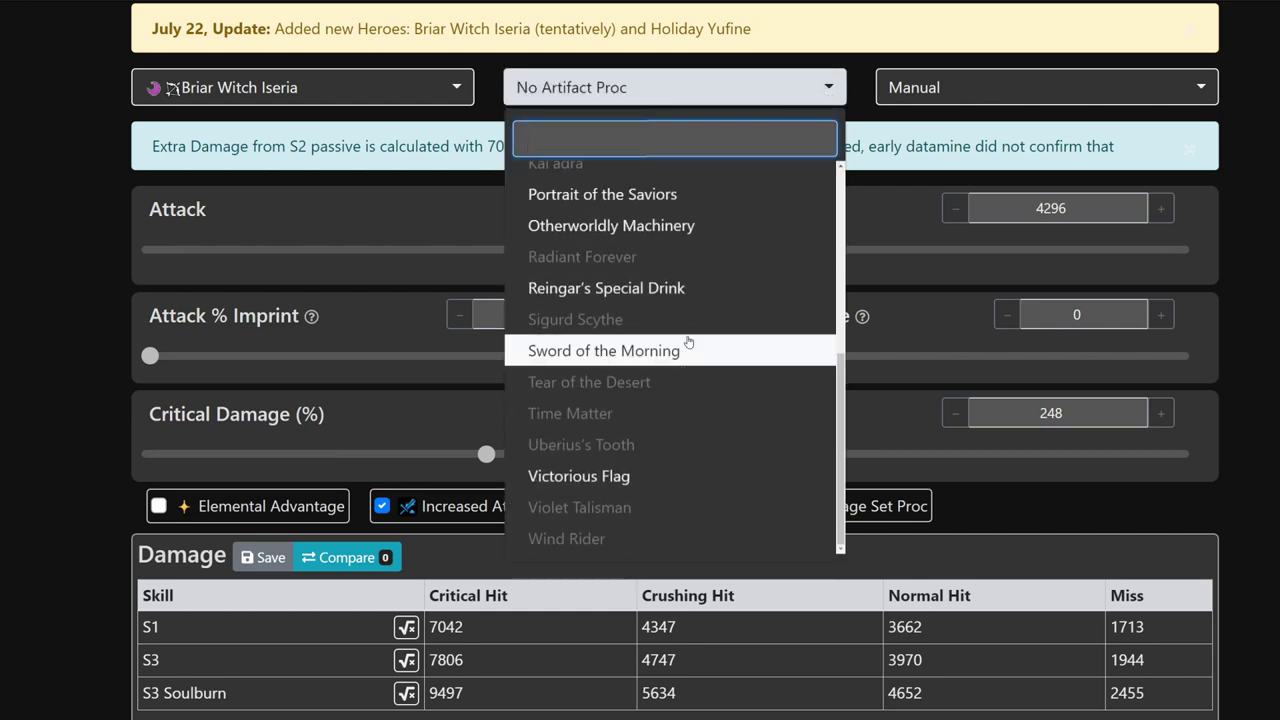
click(694, 288)
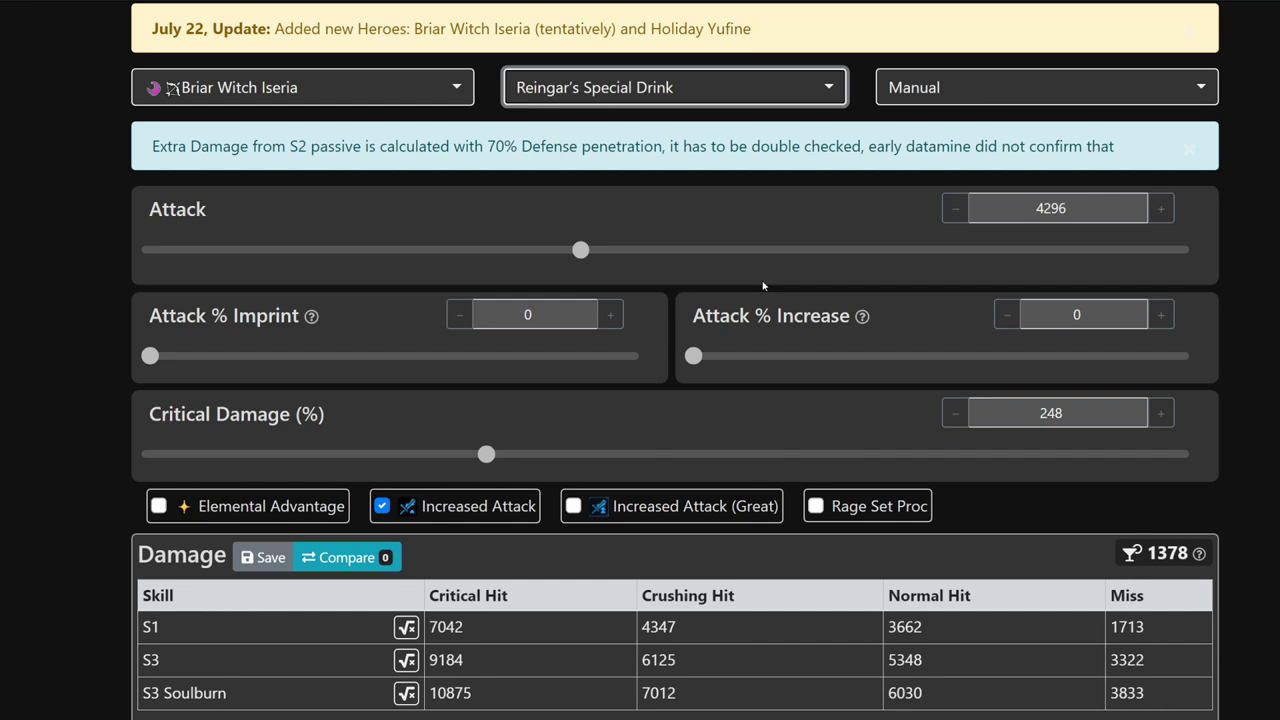
scroll(763, 286, down, 5)
scroll(763, 289, down, 1)
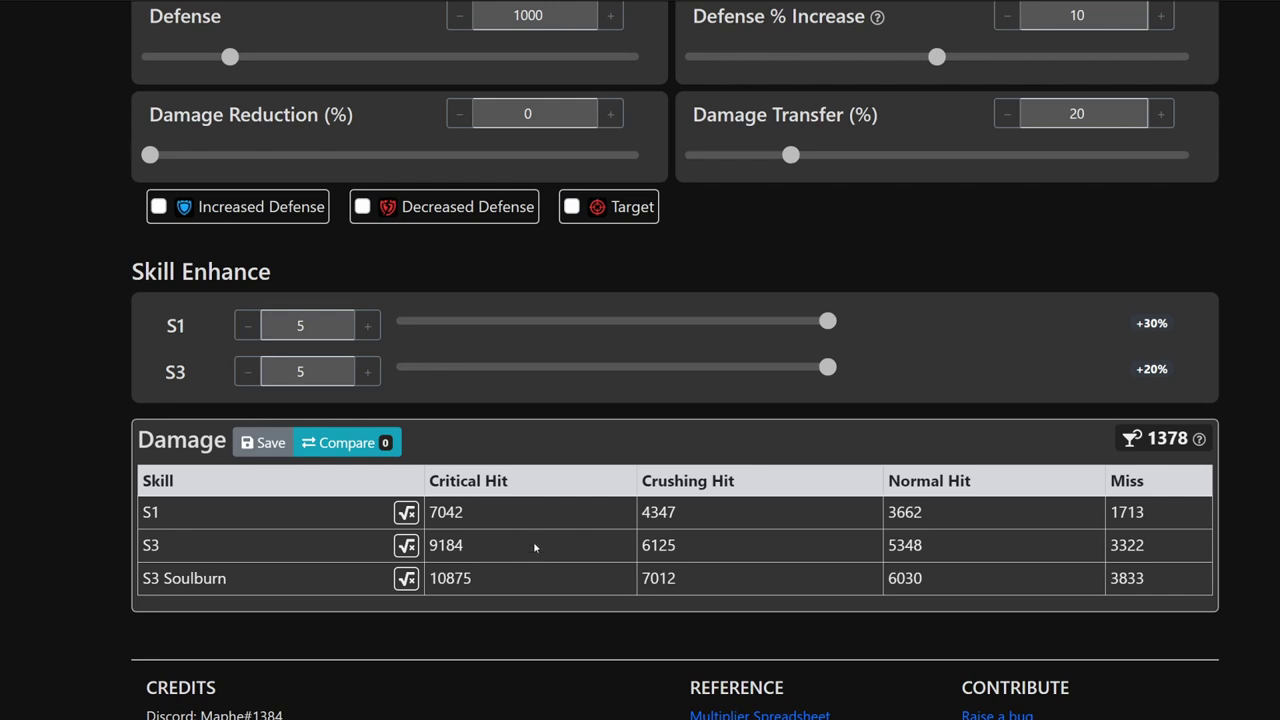
Step: Set the target's protection preset to No Damage Reduction/Transfer
scroll(548, 539, up, 2)
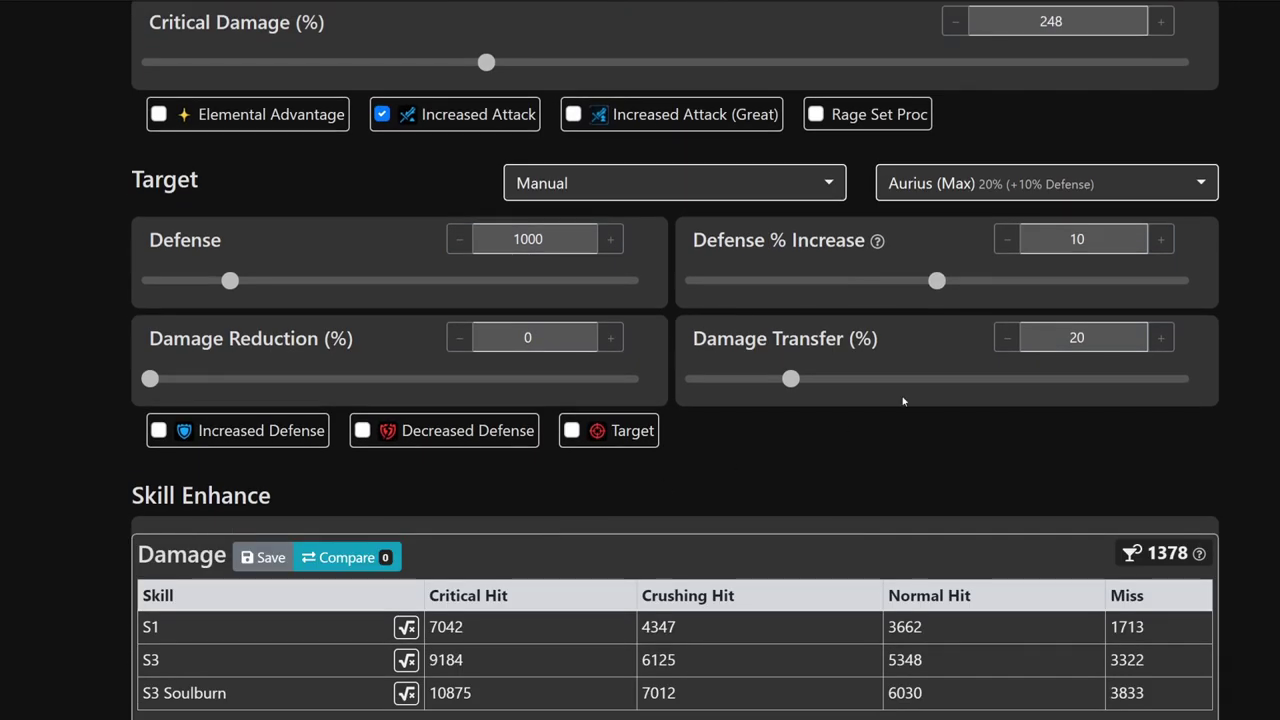
click(1184, 188)
scroll(1045, 300, up, 3)
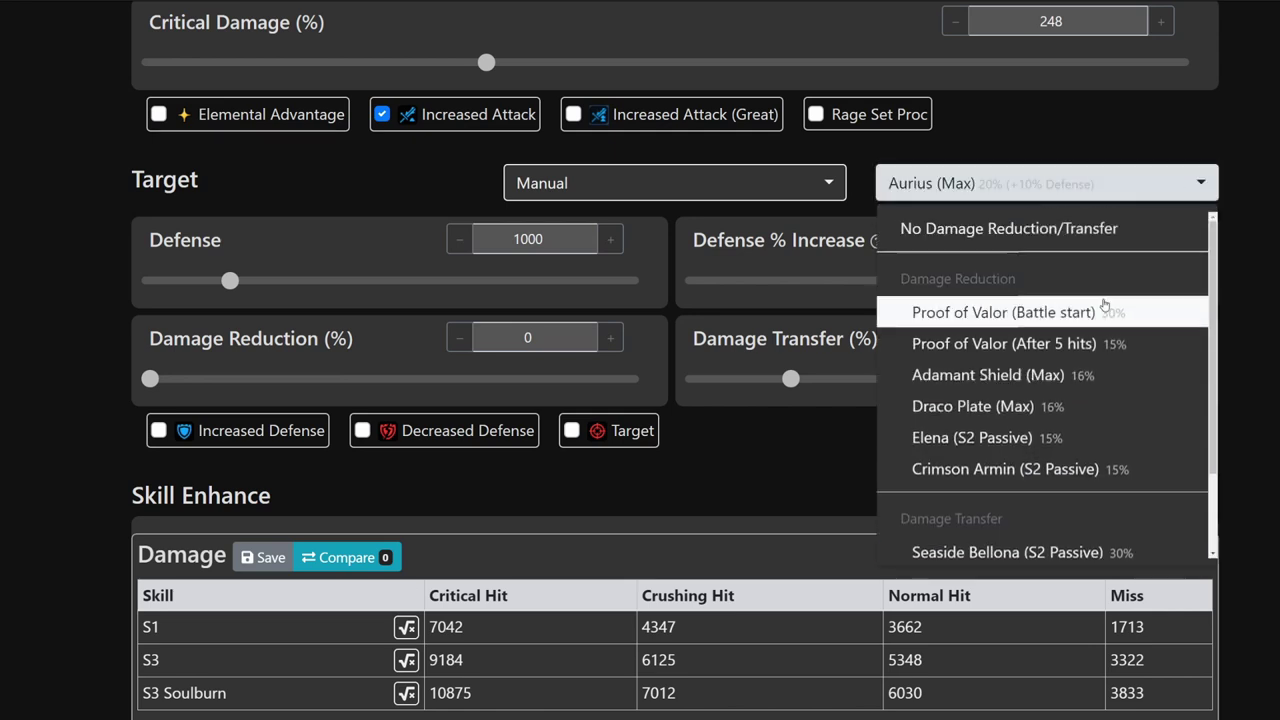
click(1053, 230)
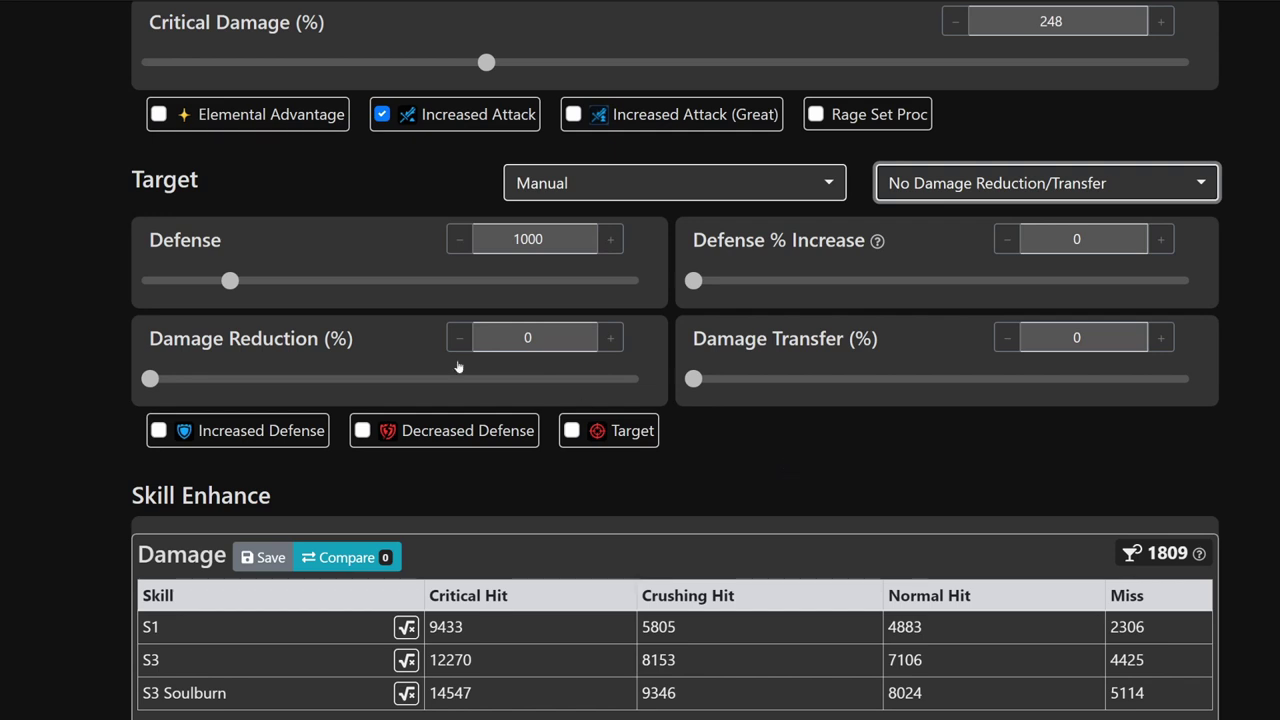
Step: Enable Elemental Advantage to compare the damage, and disable it again
click(159, 115)
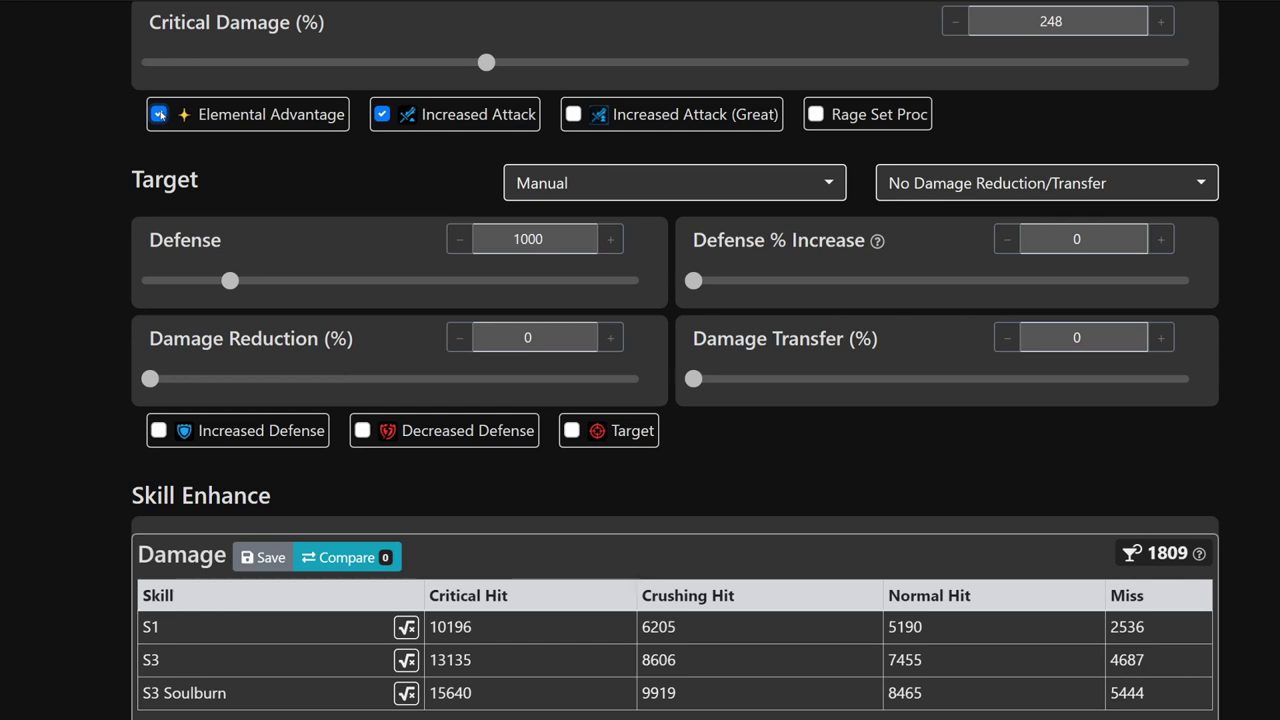
click(159, 115)
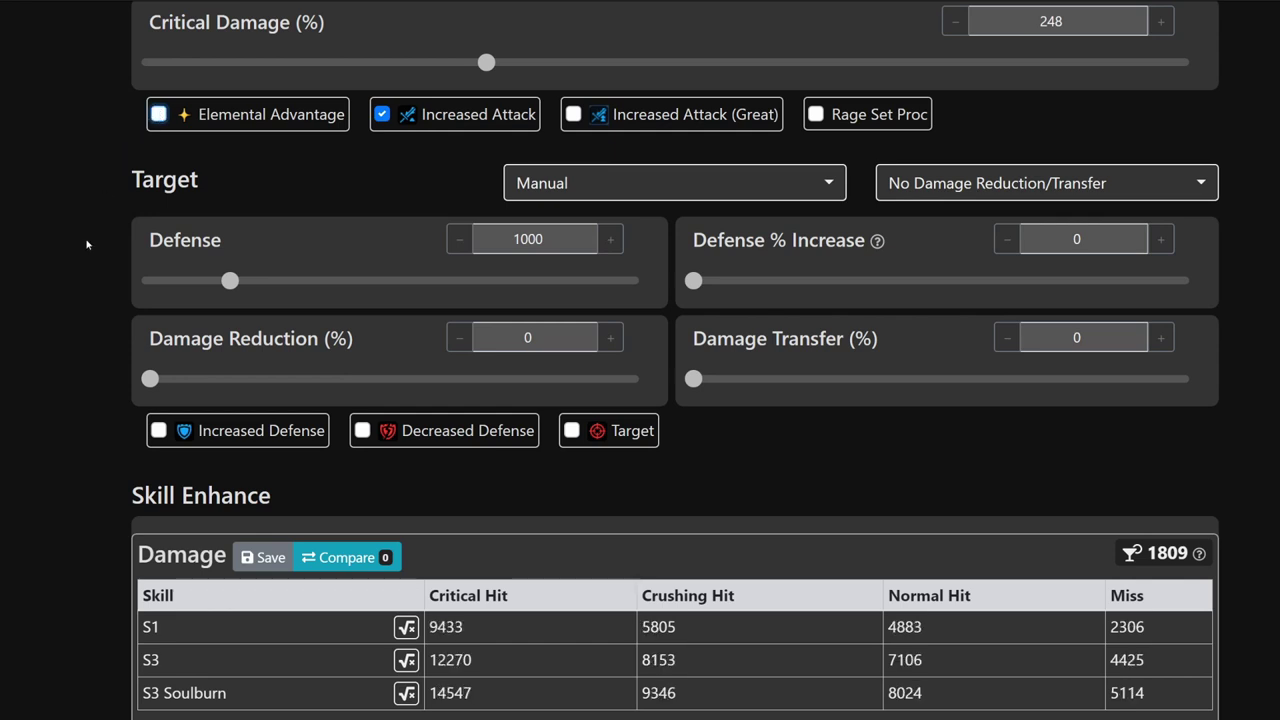
scroll(87, 244, up, 3)
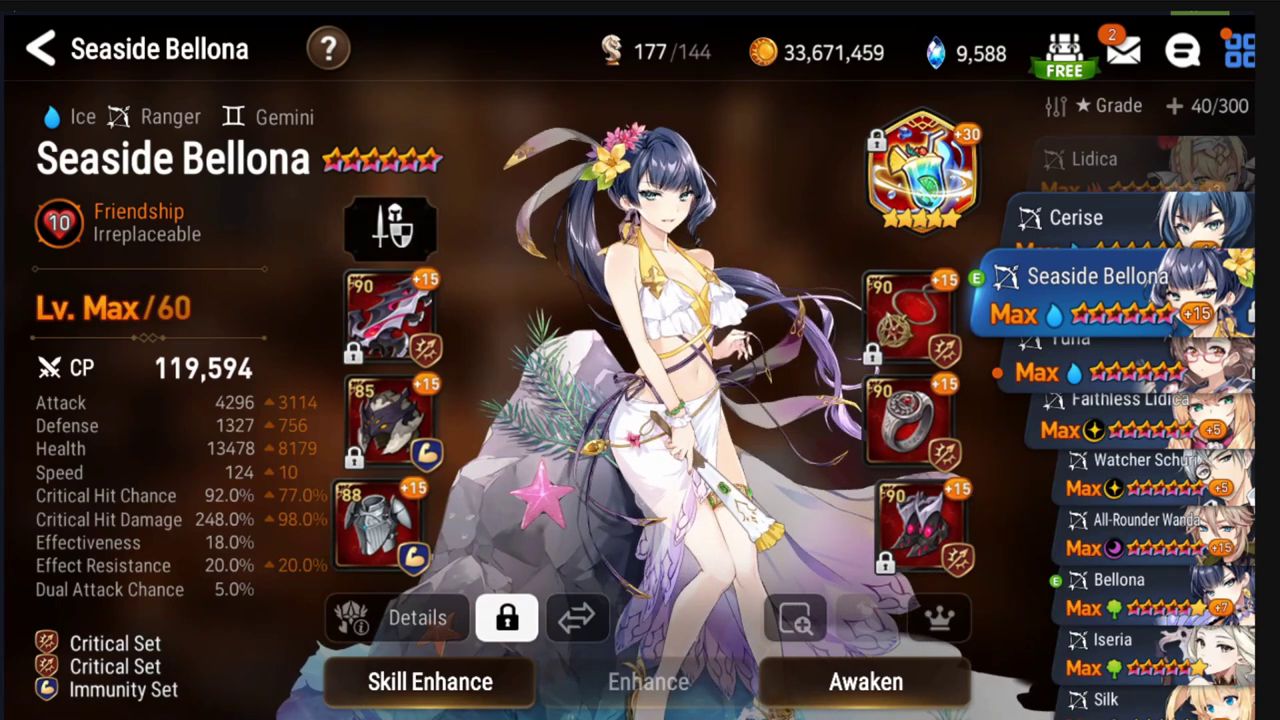
Step: In Epic Seven, open Seaside Bellona's equipment management and filter the gear to Critical Set and Destruction Set
click(390, 228)
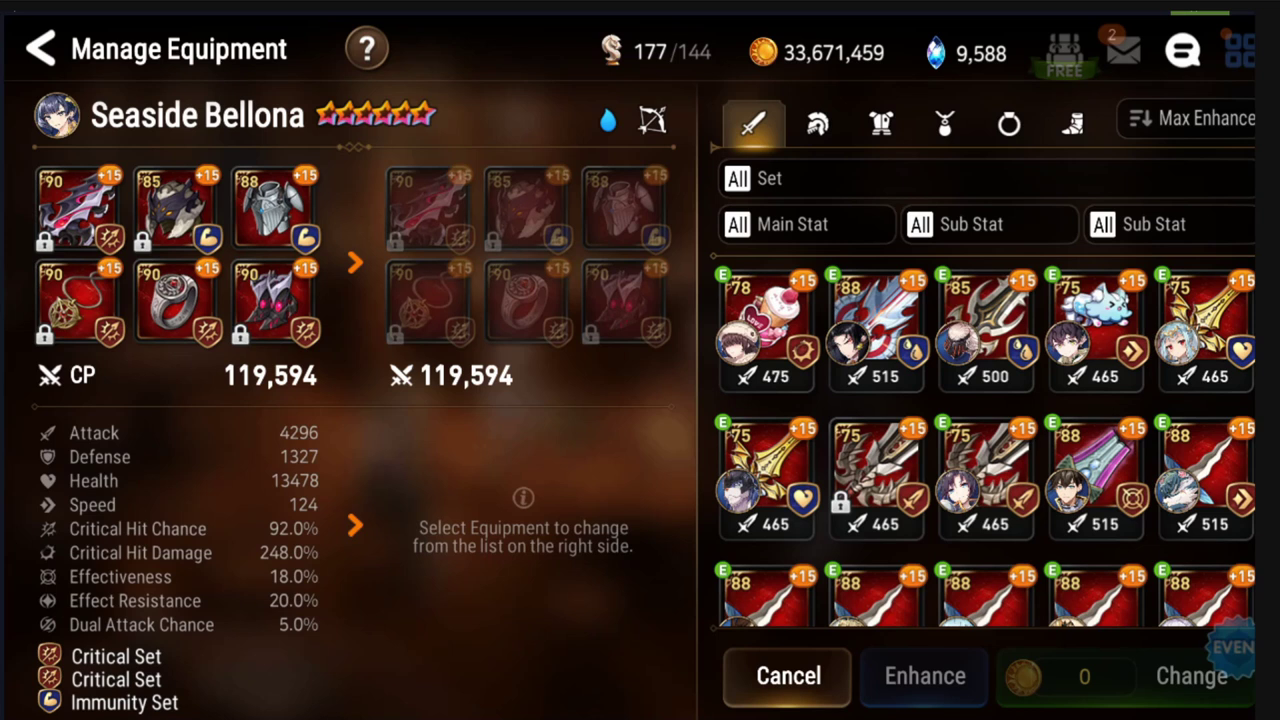
click(780, 178)
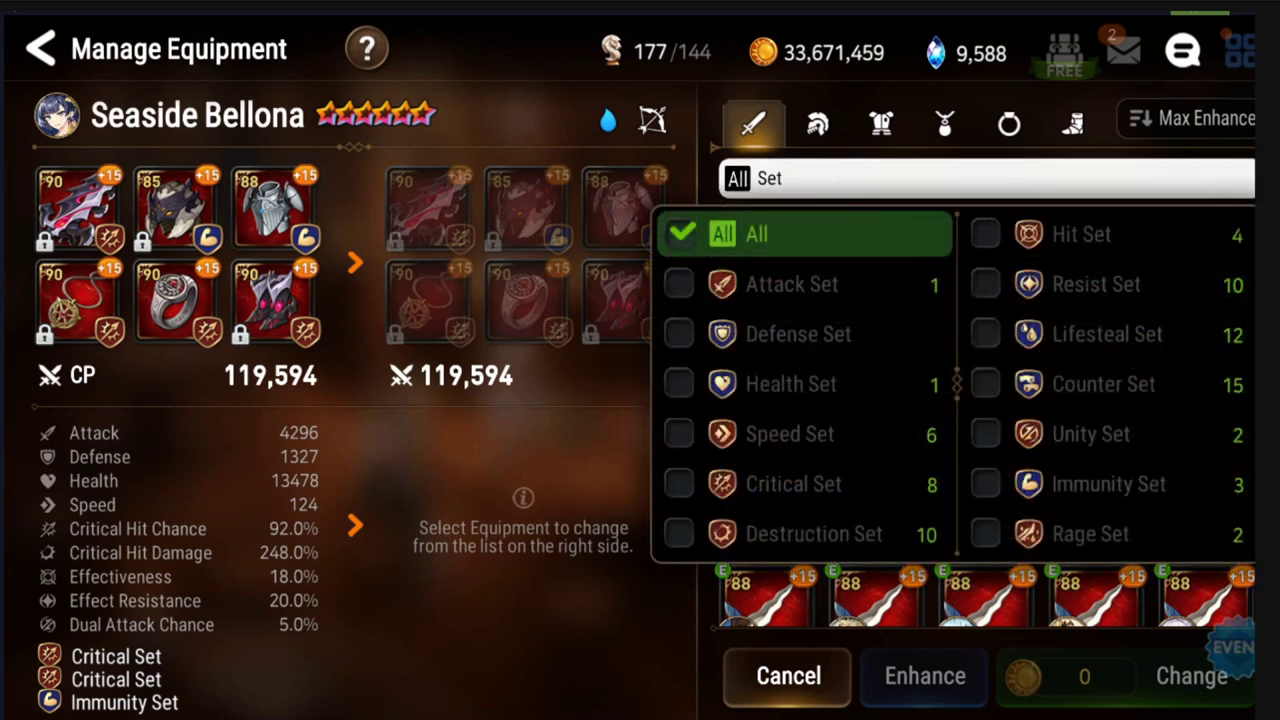
click(793, 484)
click(813, 534)
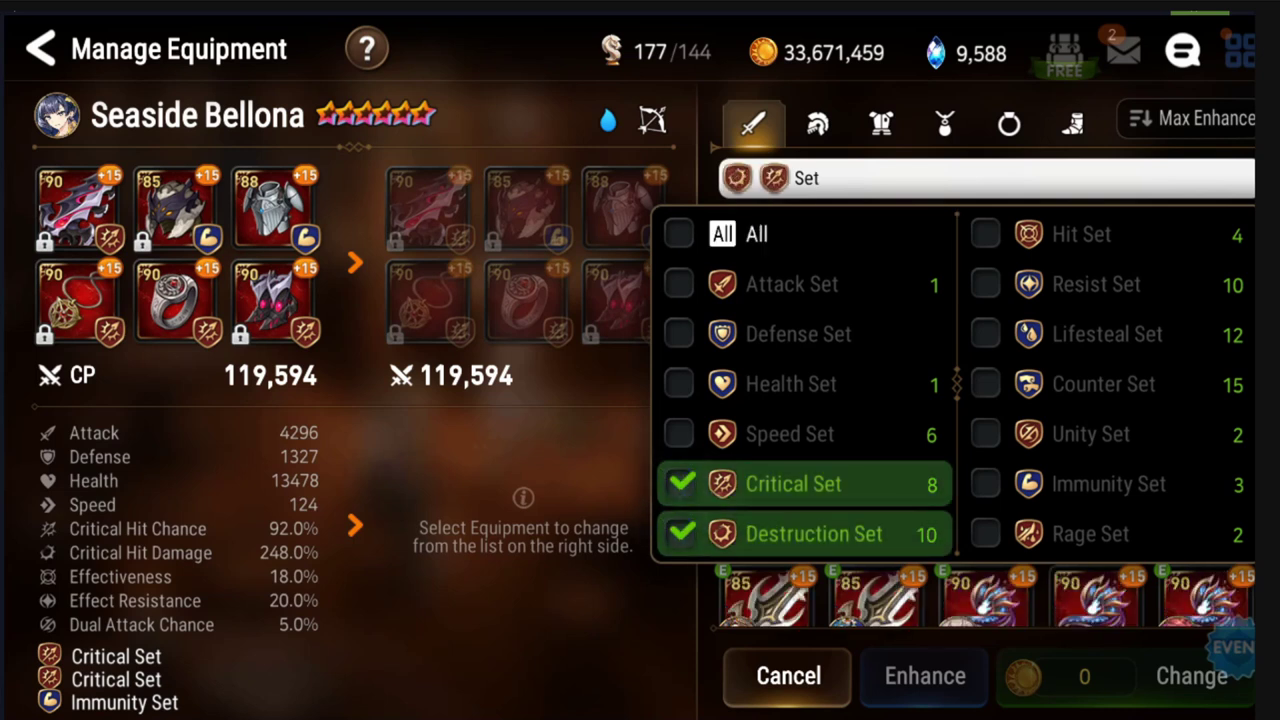
click(679, 532)
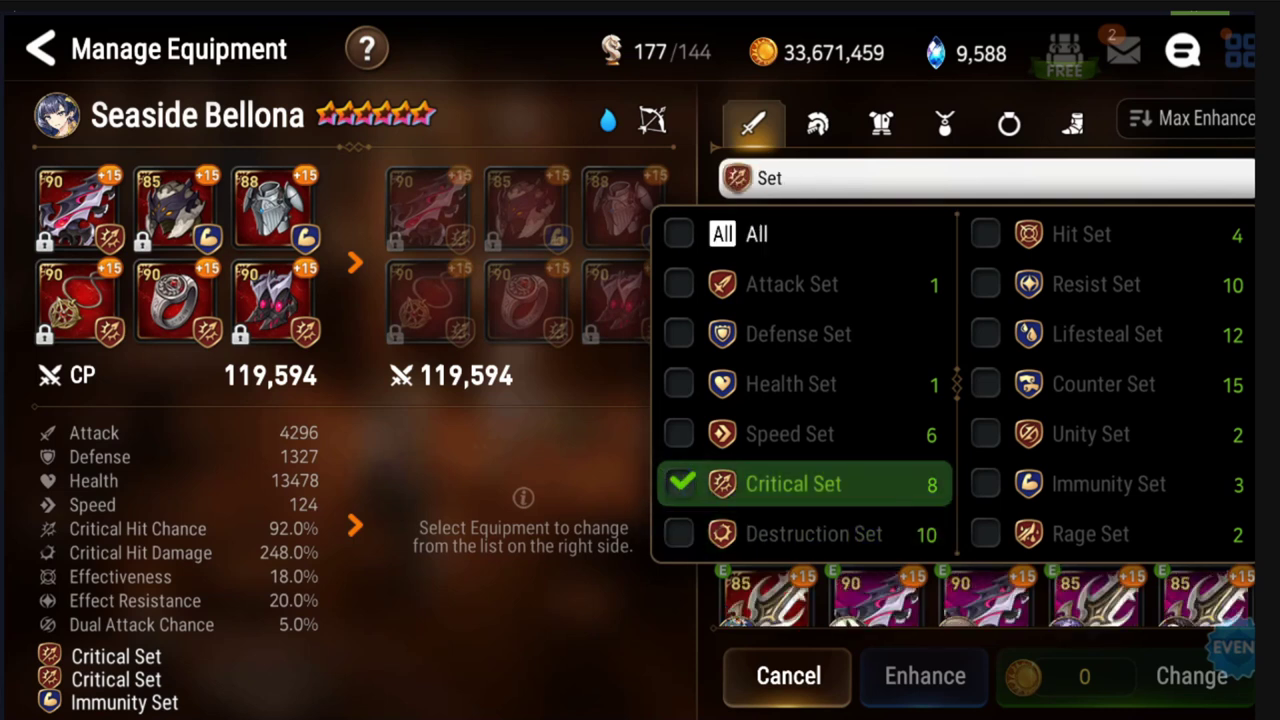
click(679, 532)
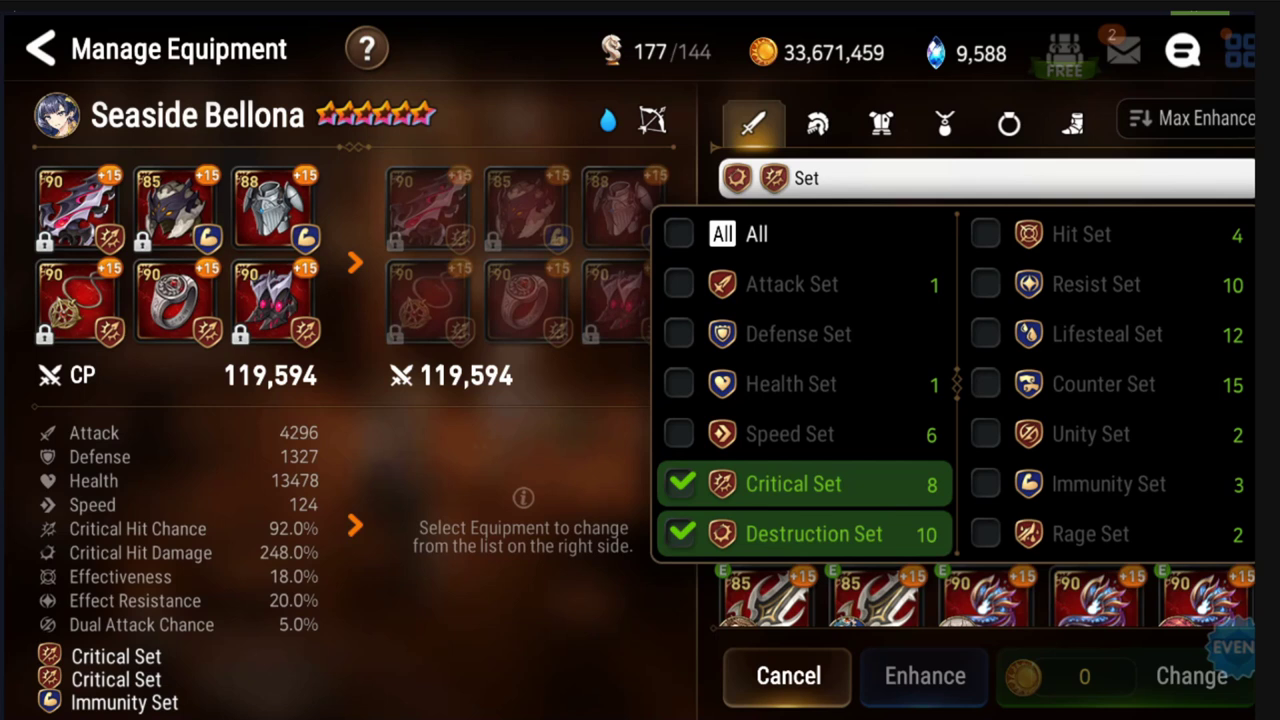
click(871, 180)
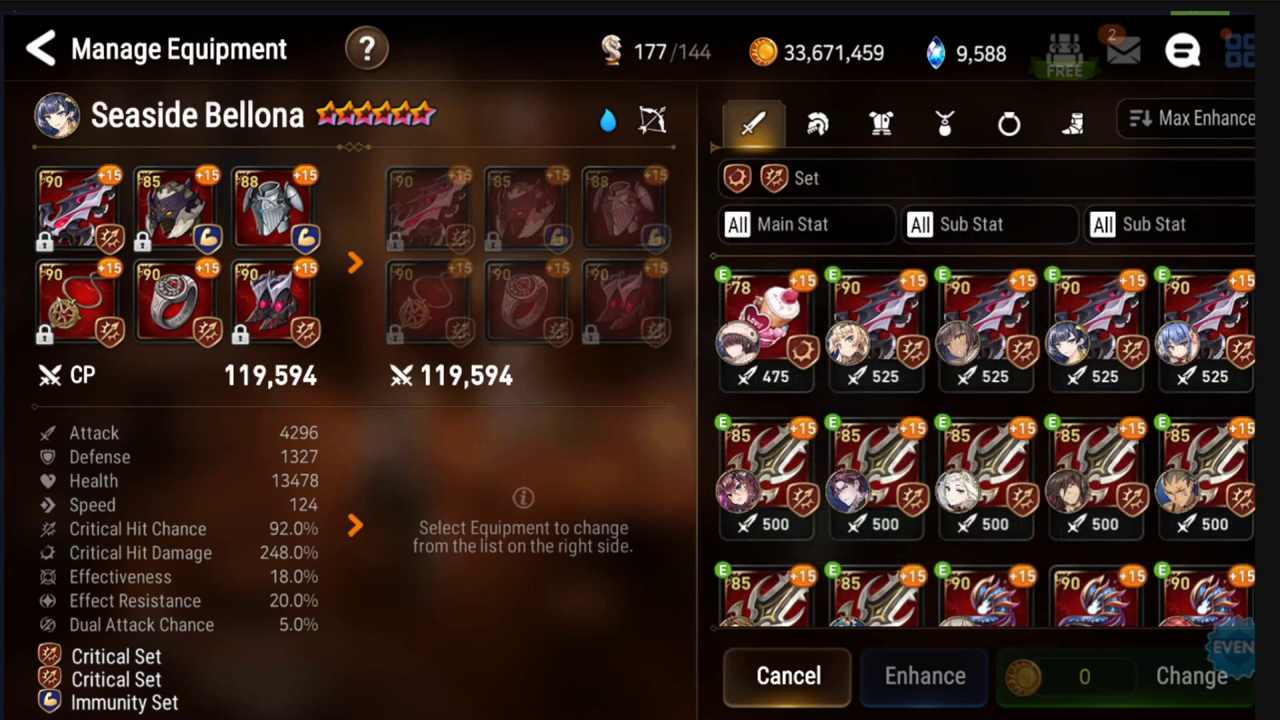
Step: Filter the gear by the Attack(%) sub stat and select the Ancient Drake Bonesword weapon and Twilight Essence Crown helmet
click(990, 224)
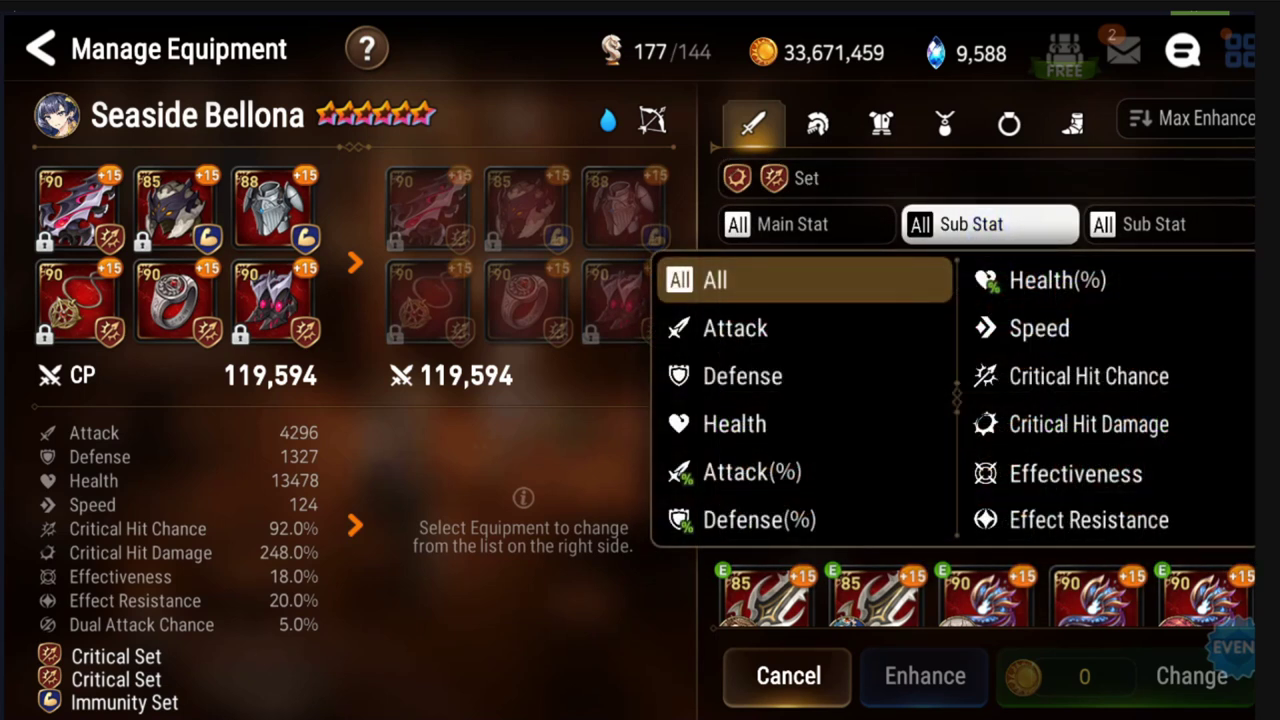
click(750, 472)
click(767, 318)
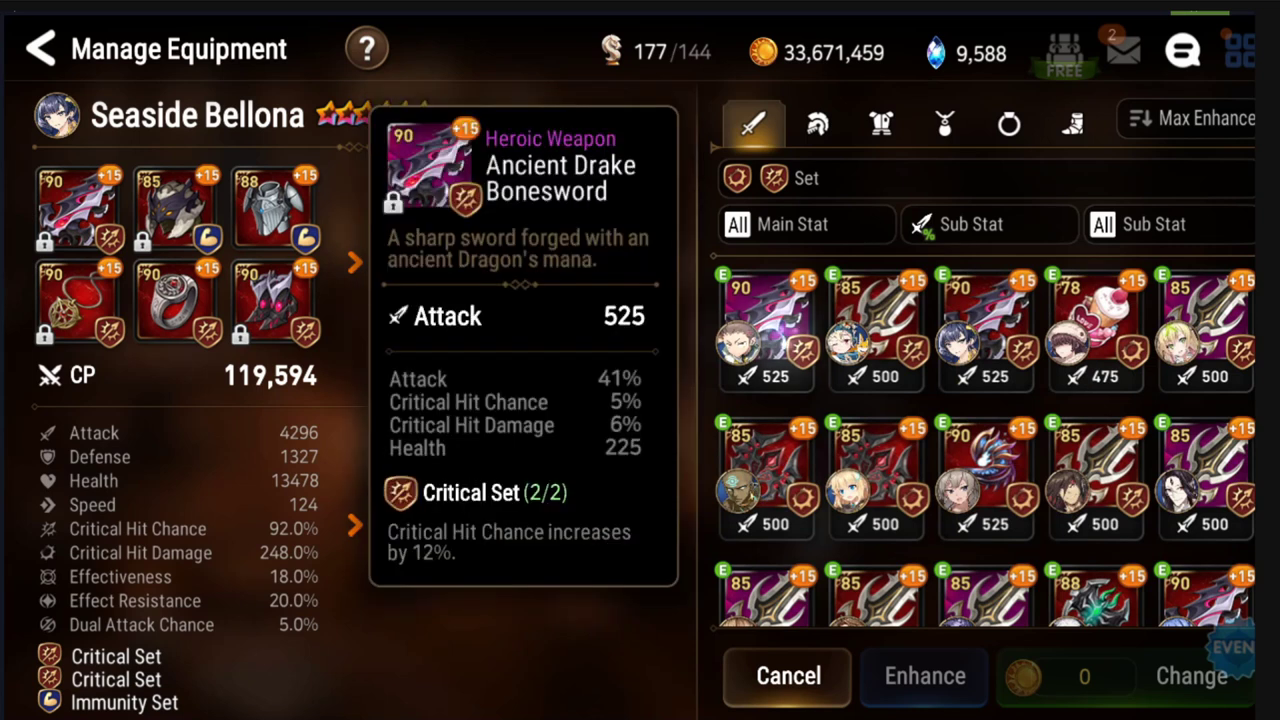
click(817, 122)
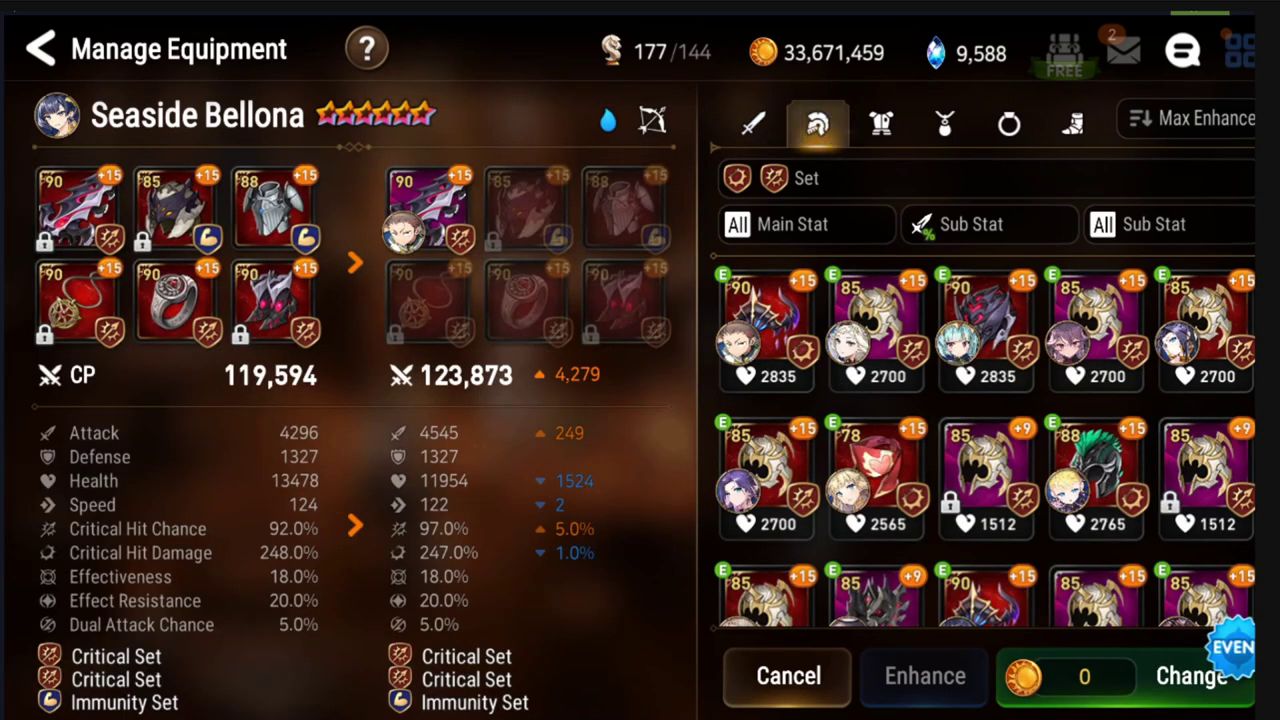
click(767, 318)
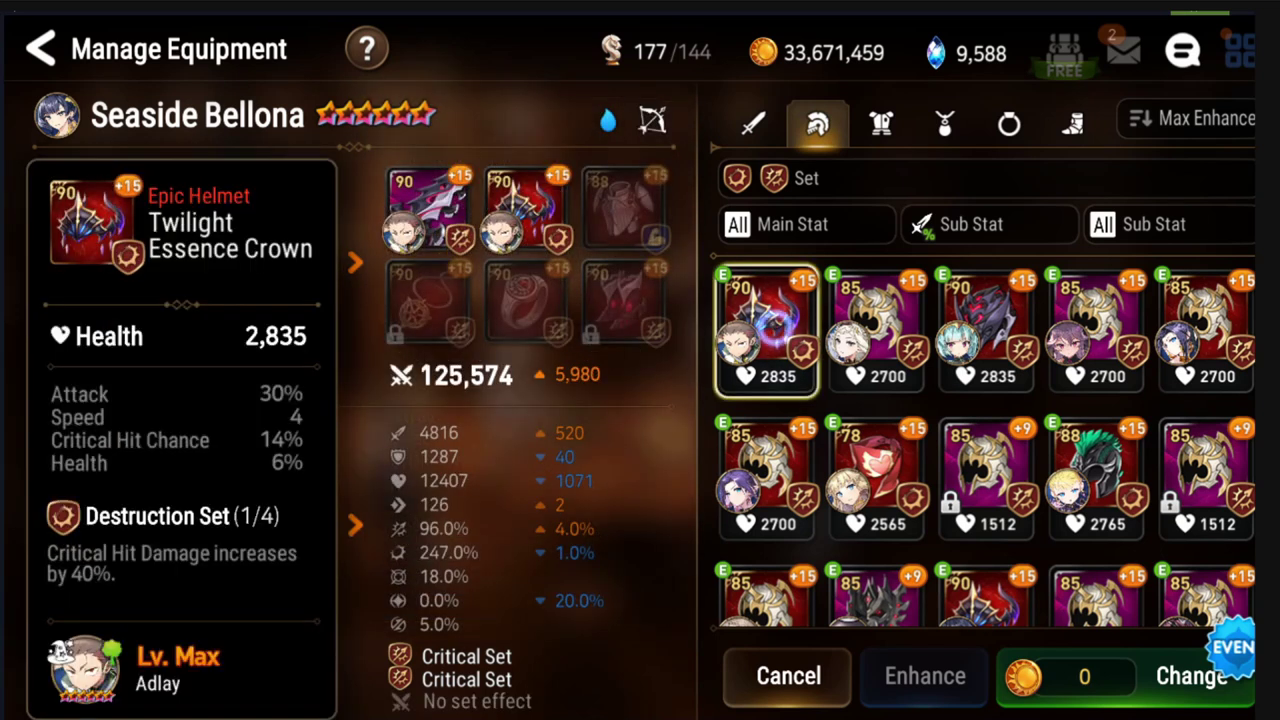
Step: Filter the armor by the Critical Hit Chance sub stat, inspect the best candidates and select the Ancient Drake Leather Tunic
click(880, 122)
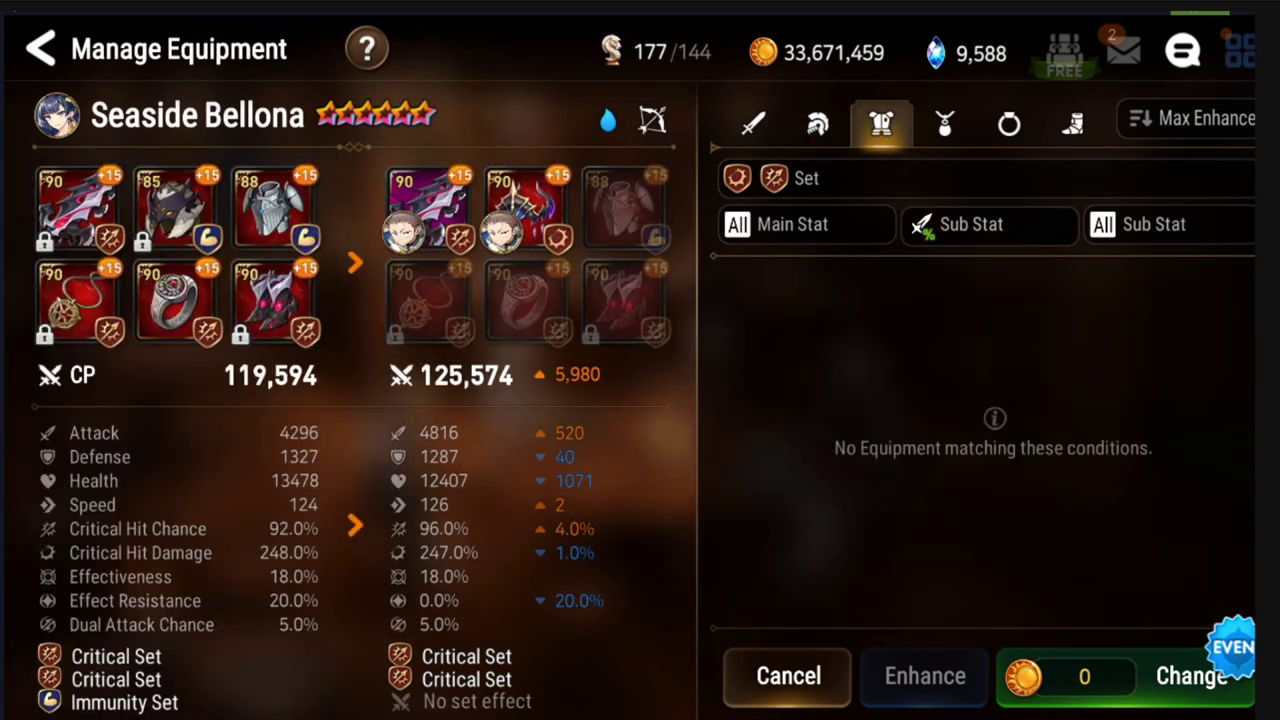
click(971, 224)
click(1089, 376)
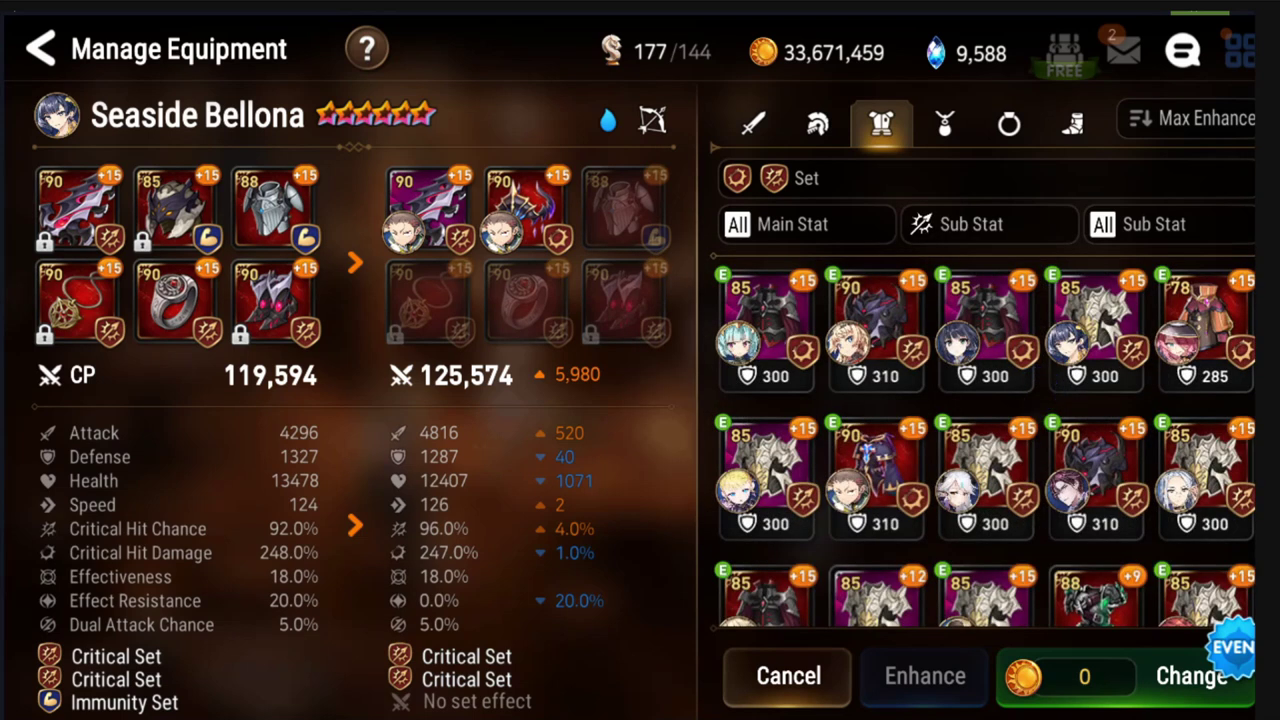
click(768, 320)
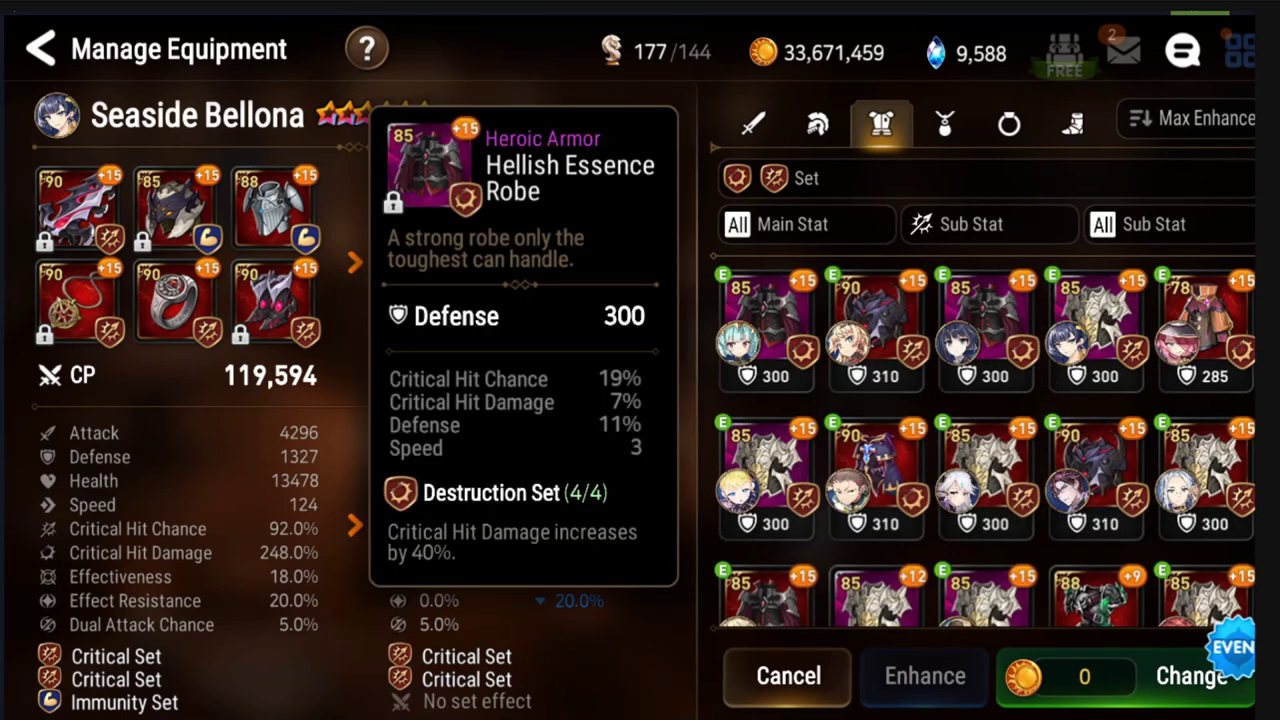
click(876, 325)
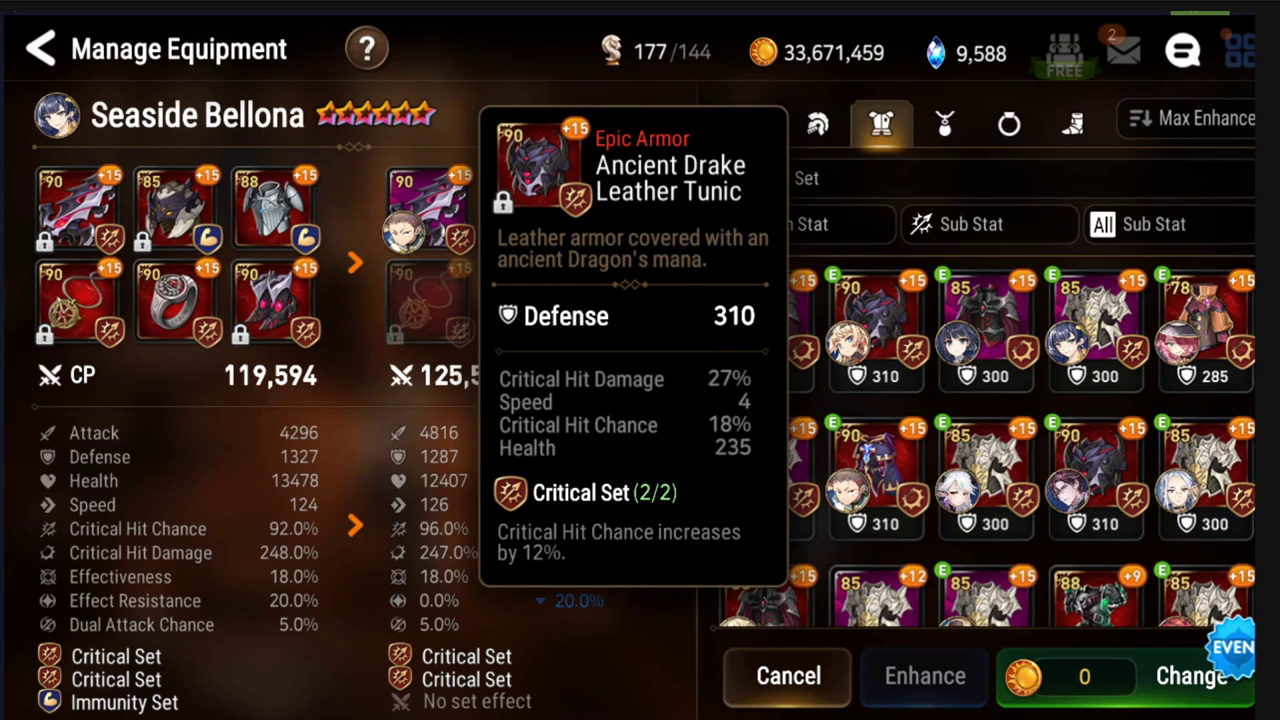
click(876, 325)
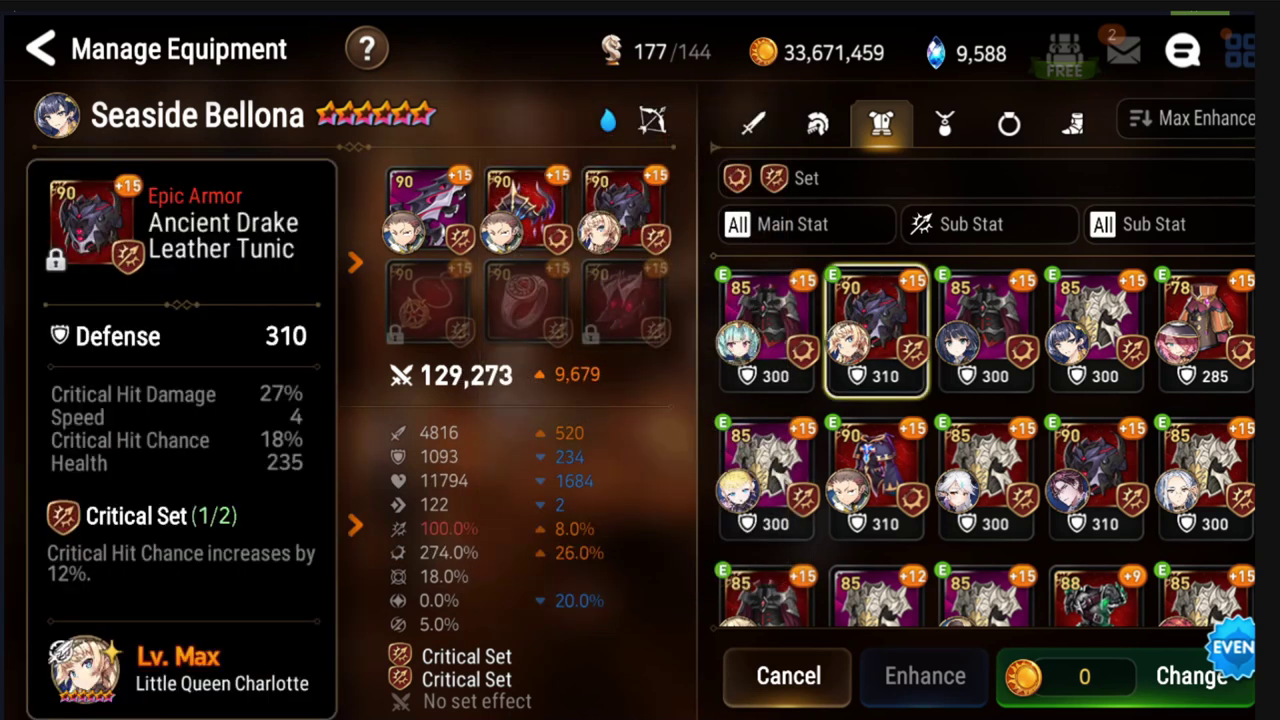
Step: Show the necklaces with the sub stat filter reset to All and the main stat filtered to Attack(%)
click(945, 122)
click(990, 224)
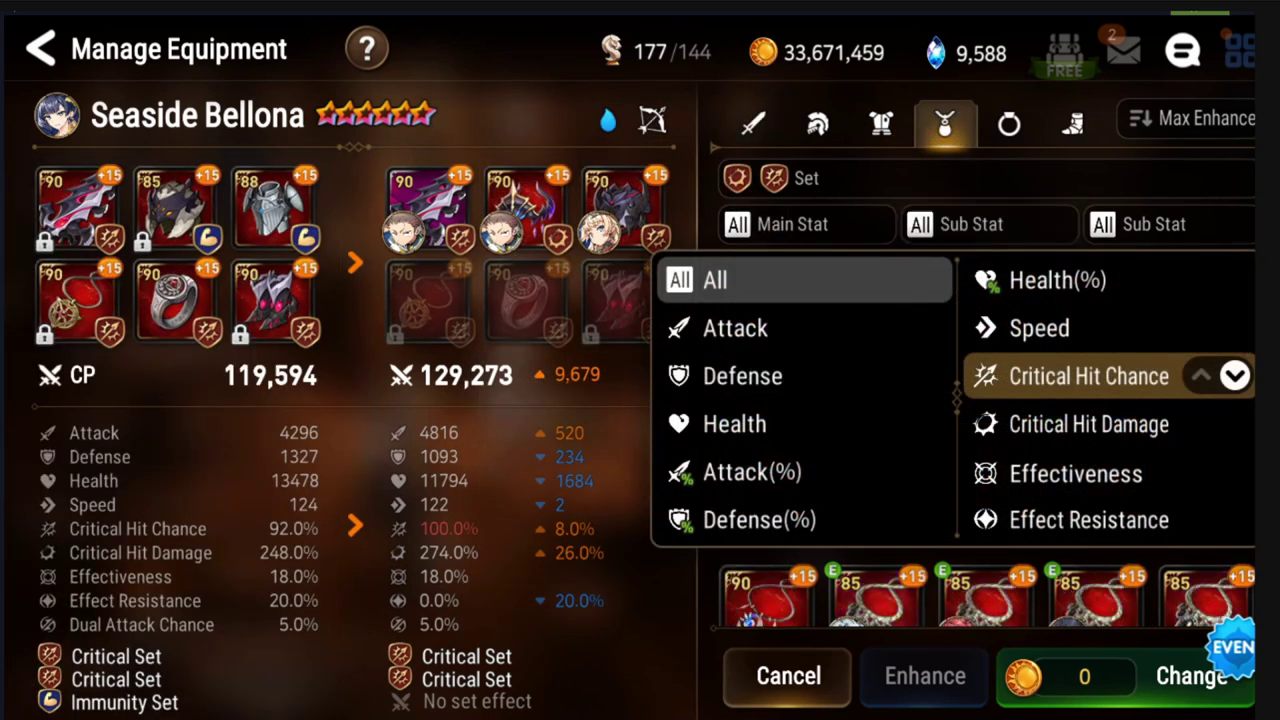
click(780, 280)
click(807, 224)
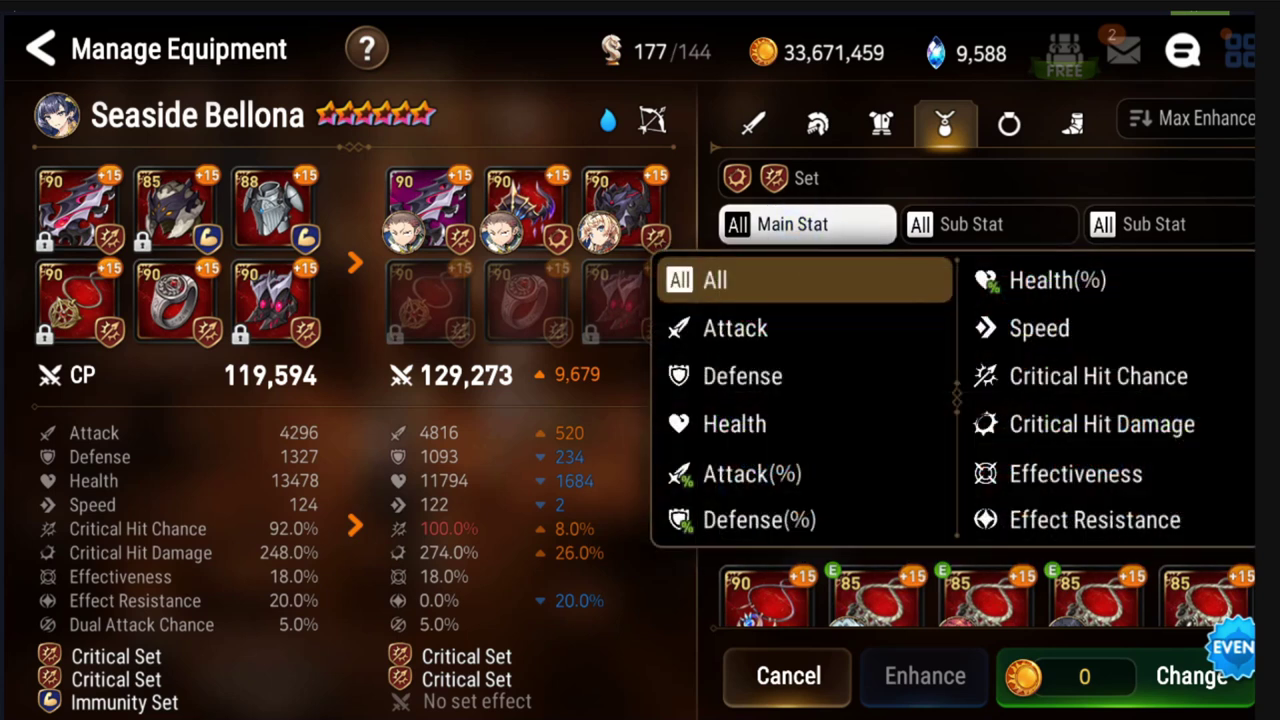
click(751, 474)
Step: Inspect the epic Abyss Blade Necklace with 60% Attack and select it for the previewed build
click(767, 320)
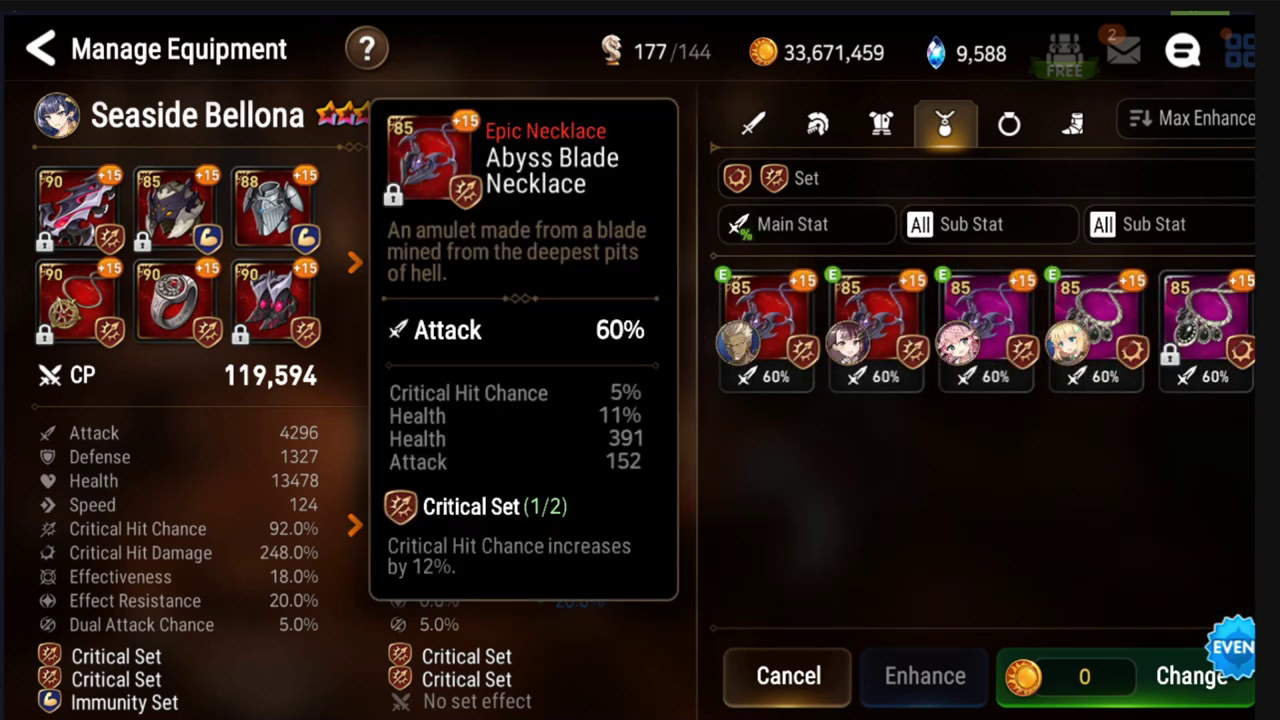
key(Escape)
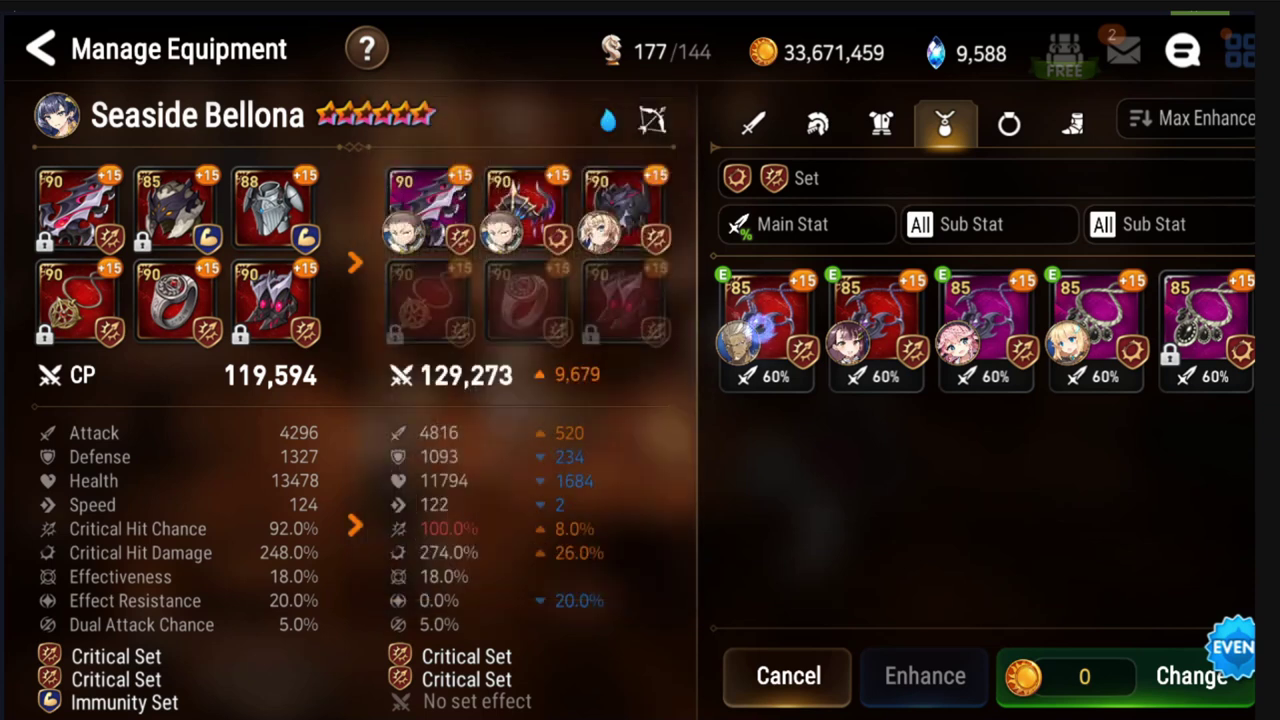
click(767, 320)
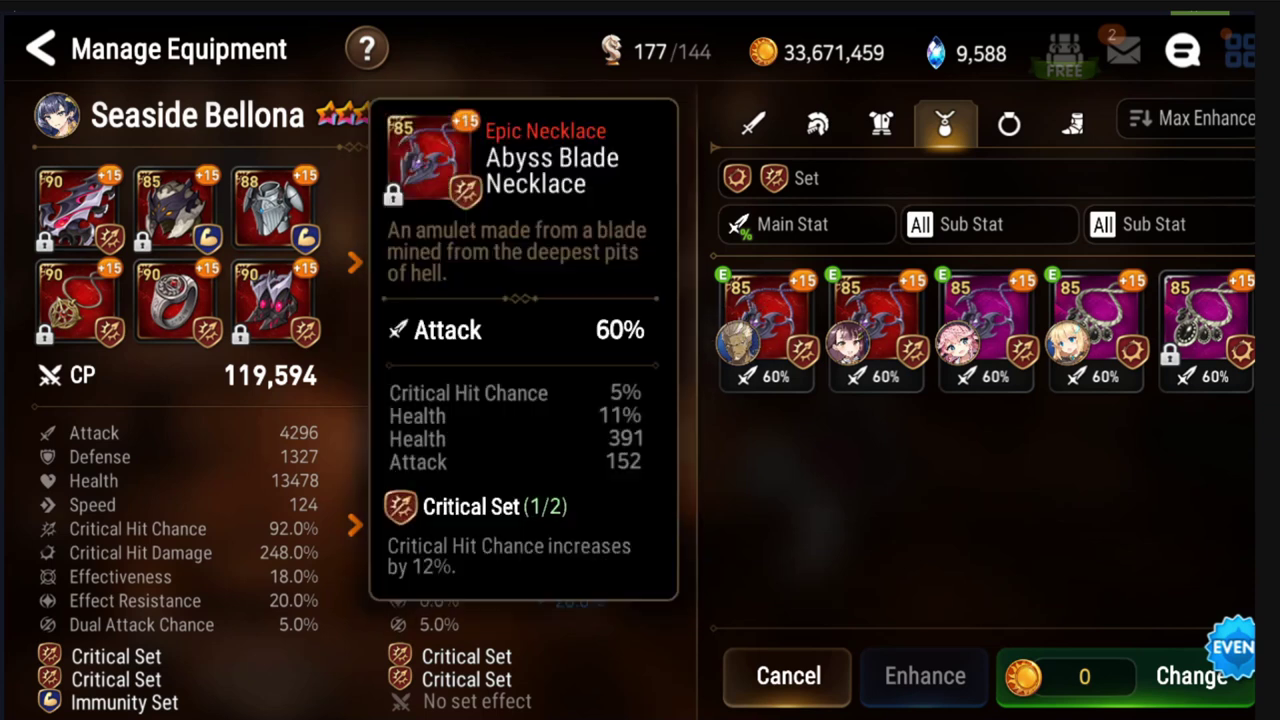
key(Escape)
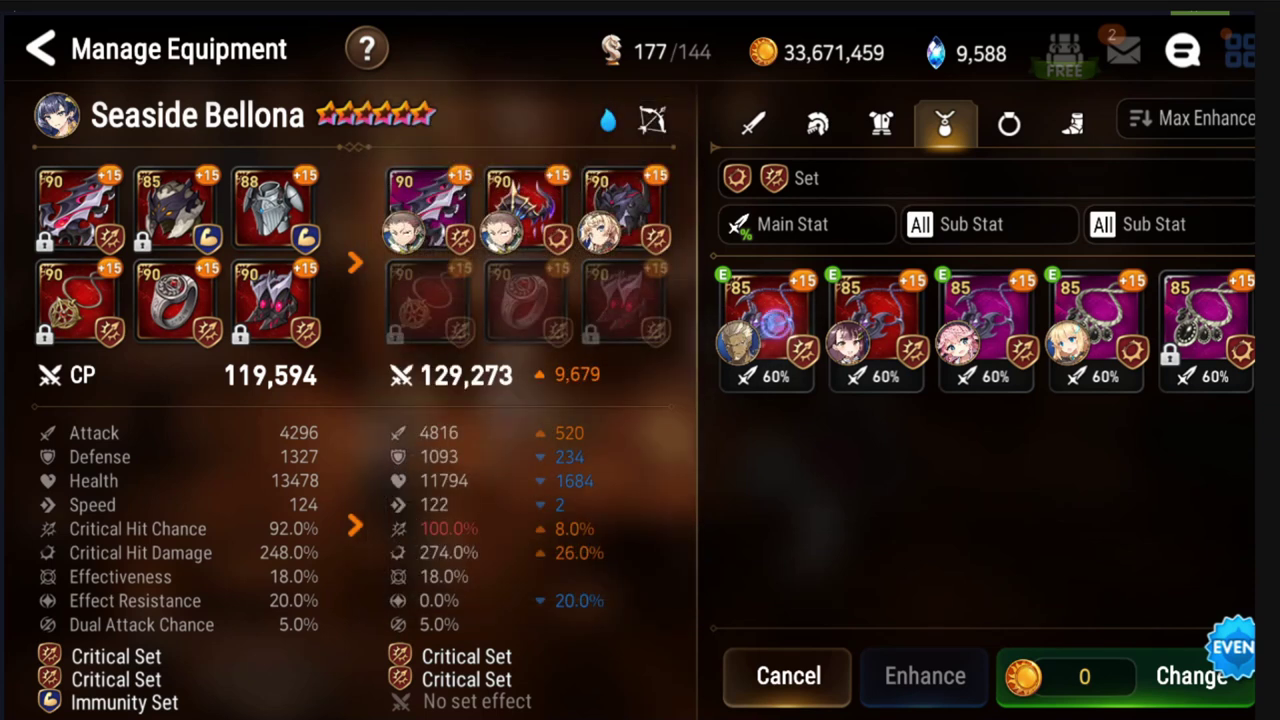
click(767, 320)
click(880, 122)
click(944, 122)
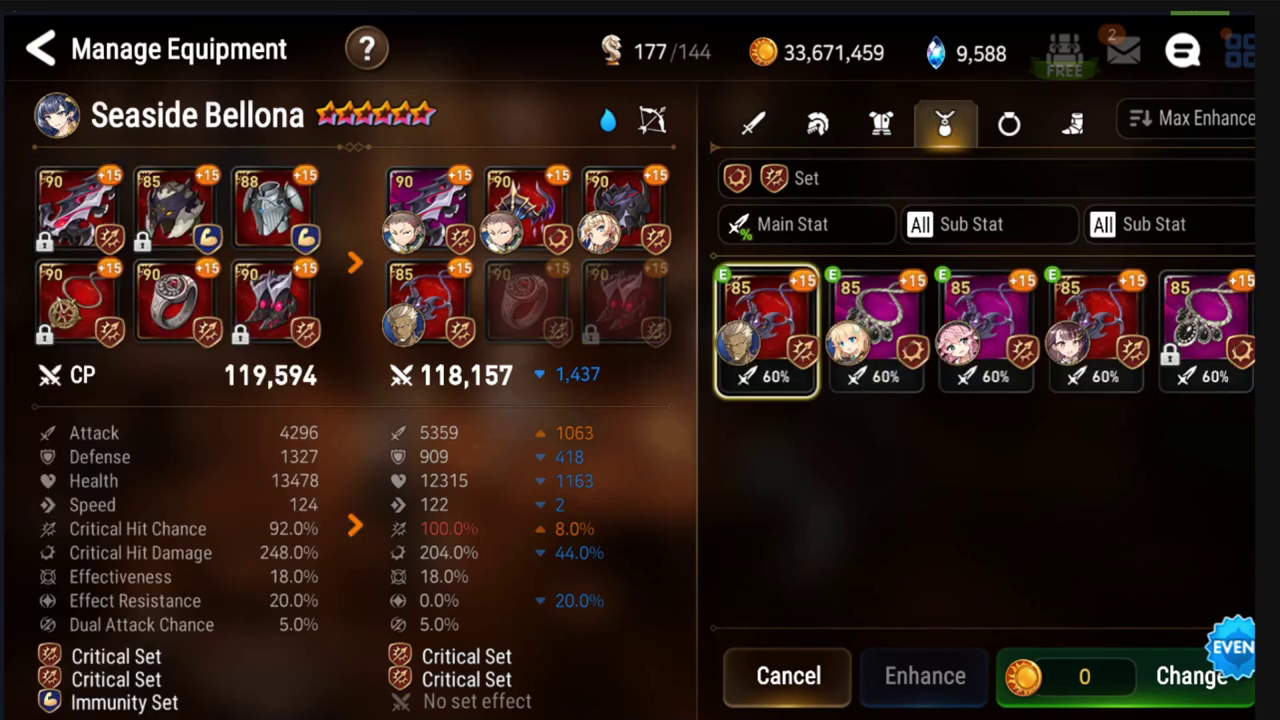
Step: Reset the necklace main stat filter to All and filter by the Critical Hit Damage sub stat
click(807, 224)
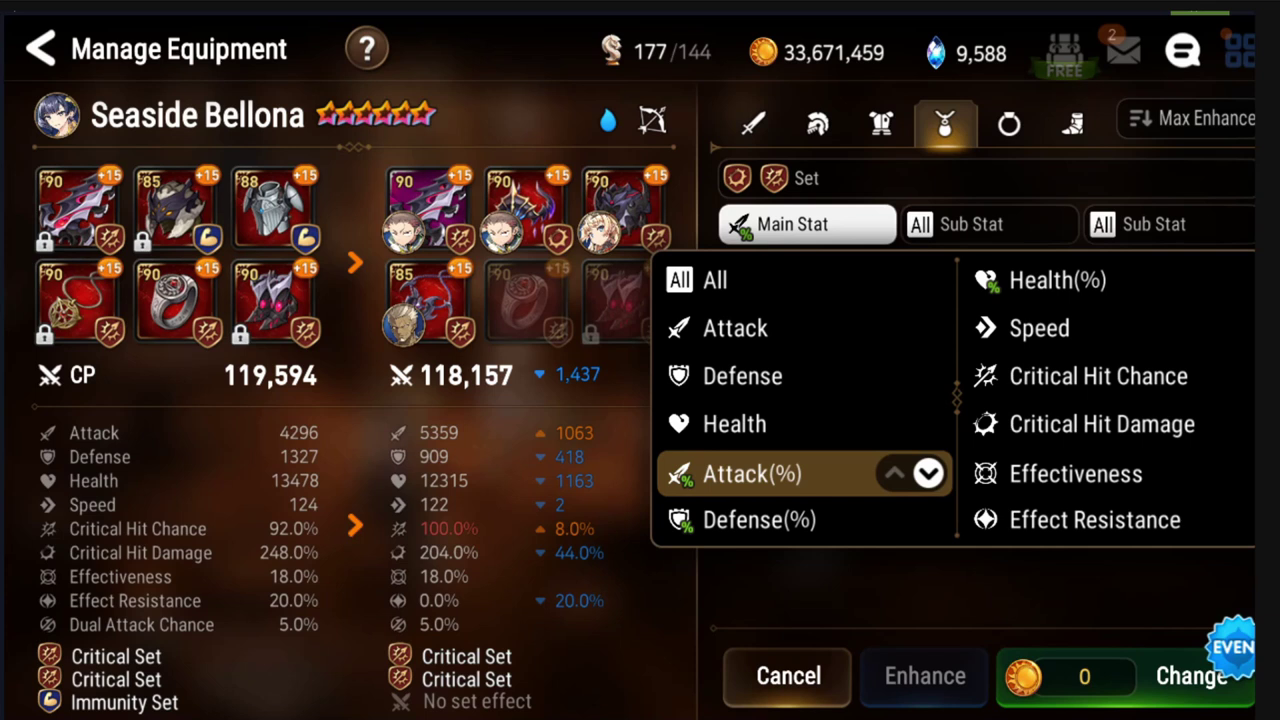
click(715, 280)
click(807, 224)
click(729, 280)
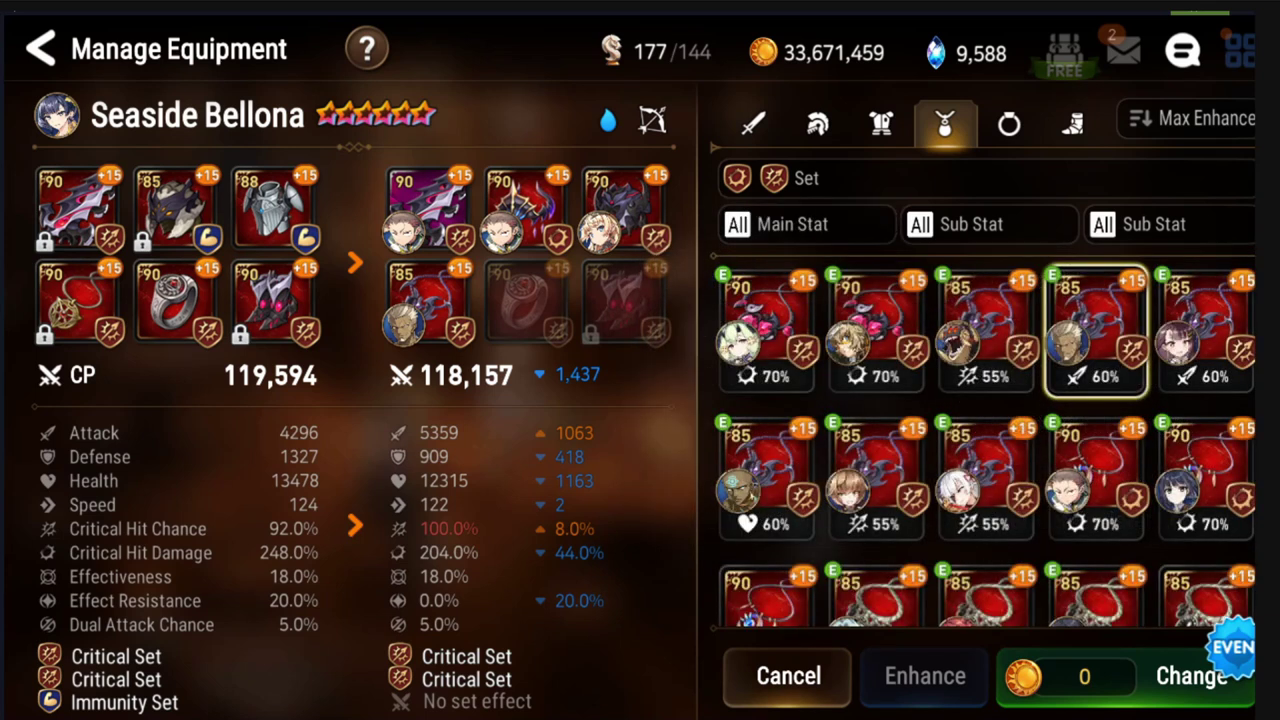
click(922, 224)
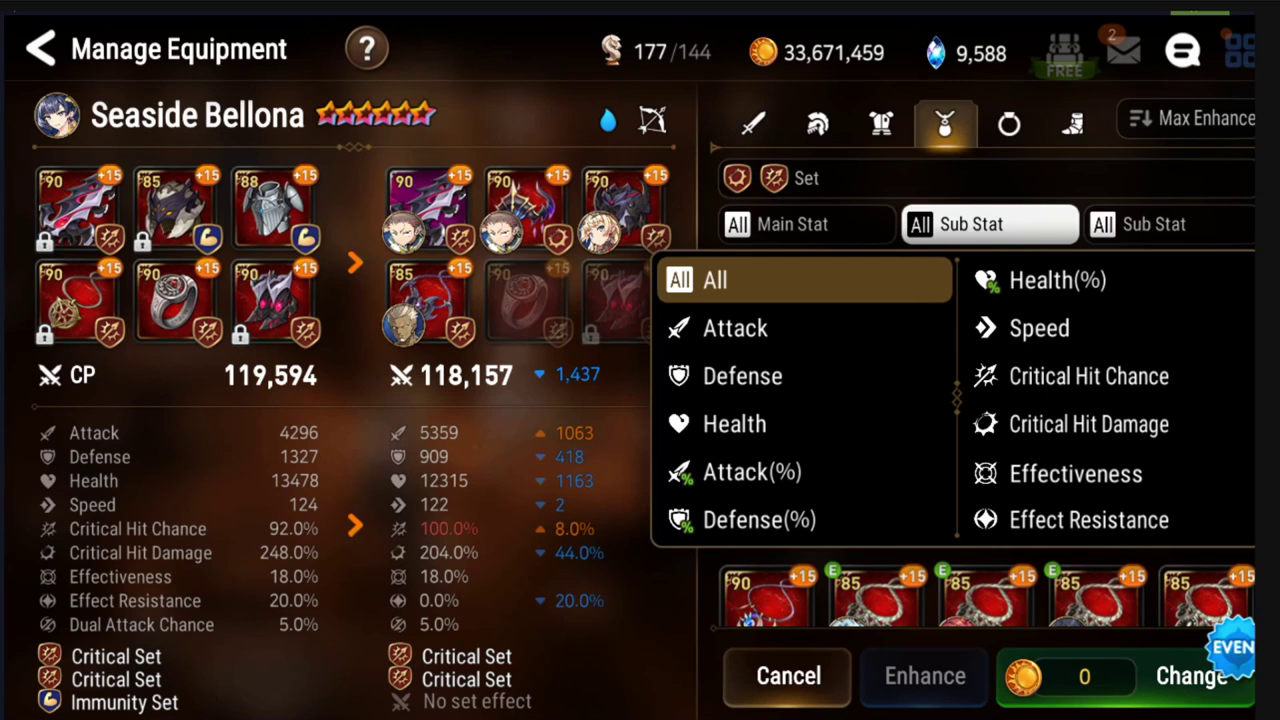
click(1089, 424)
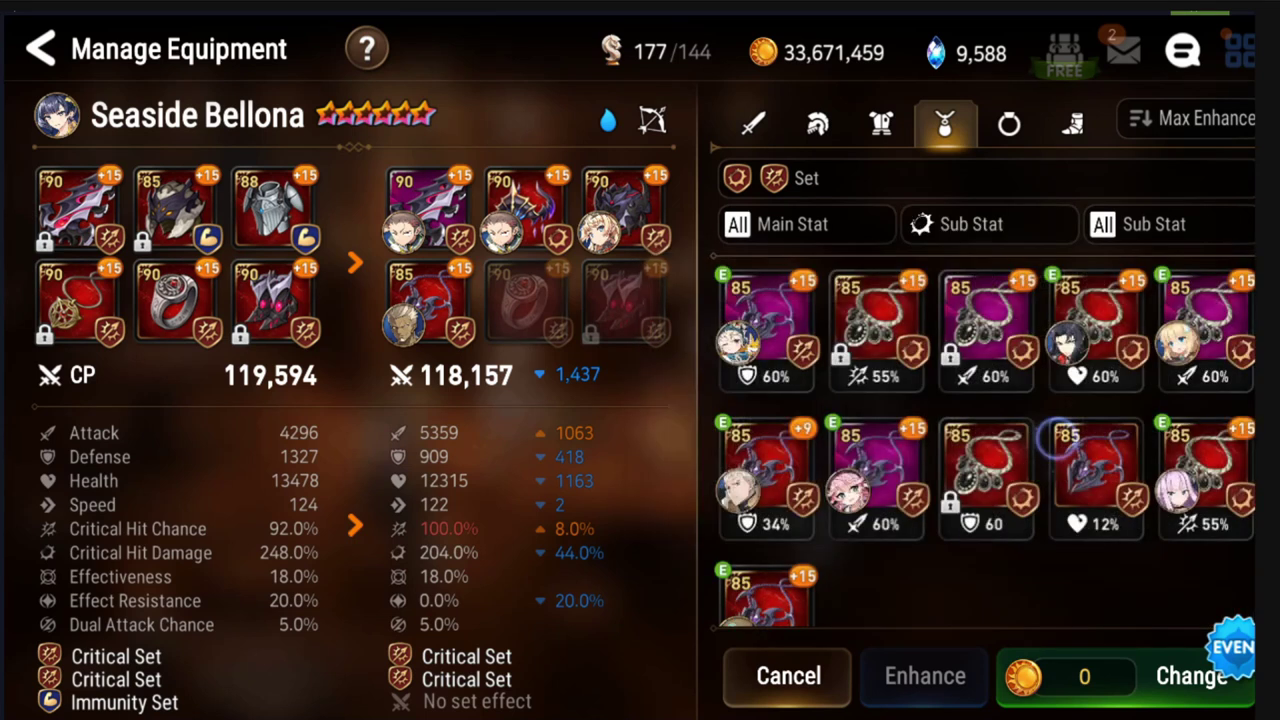
Step: Select the Twilight Essence Robe armor and, among rings filtered by the Attack(%) main stat, the epic Greater Fallen Hero's Promise
click(880, 122)
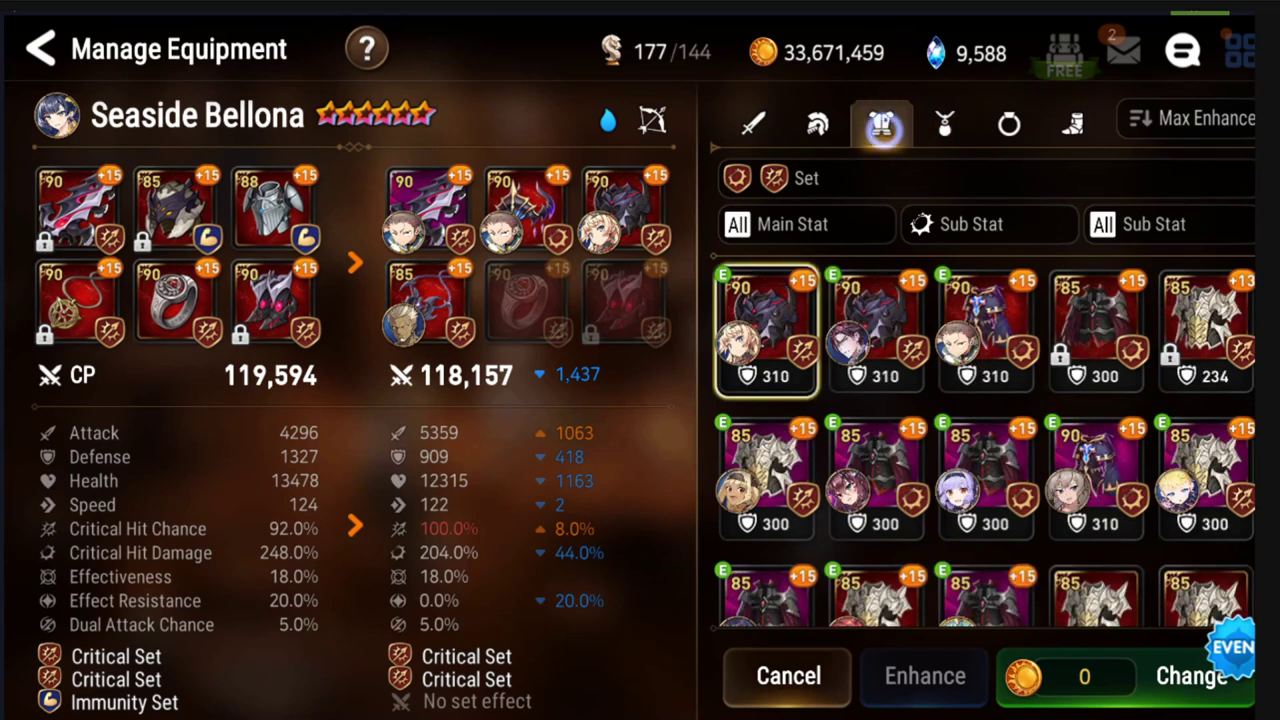
click(990, 320)
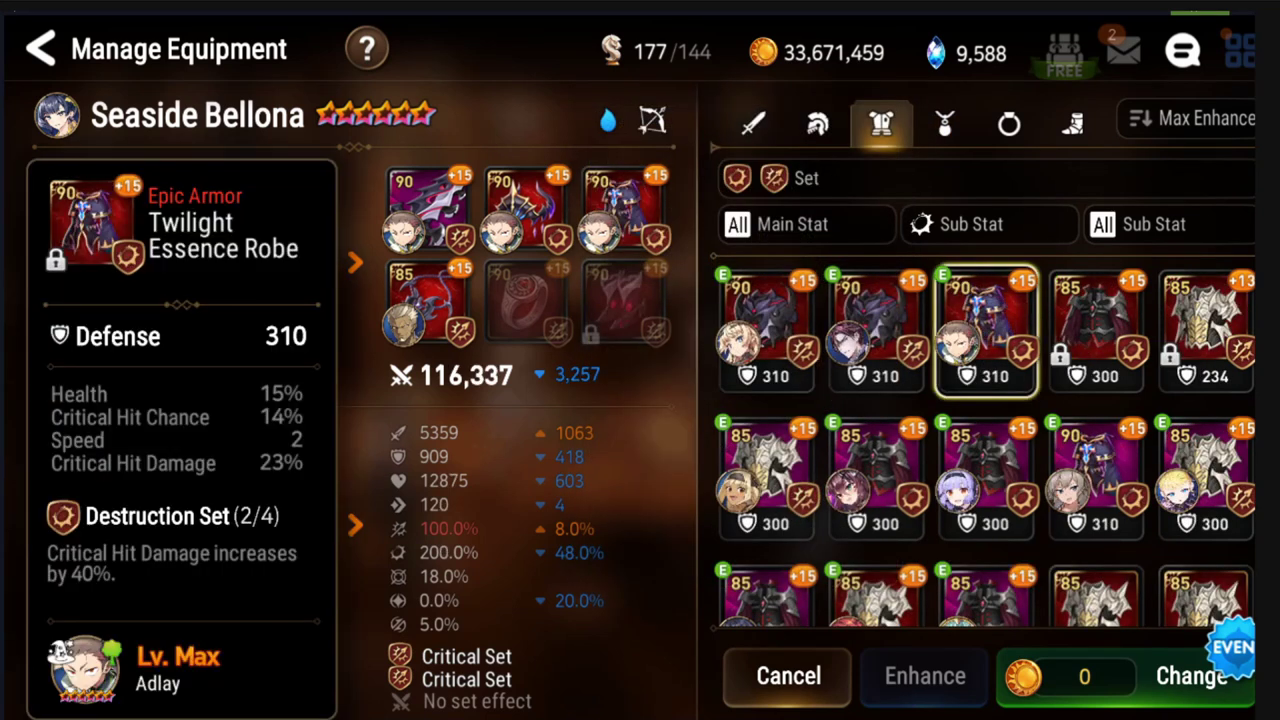
click(1008, 122)
click(808, 224)
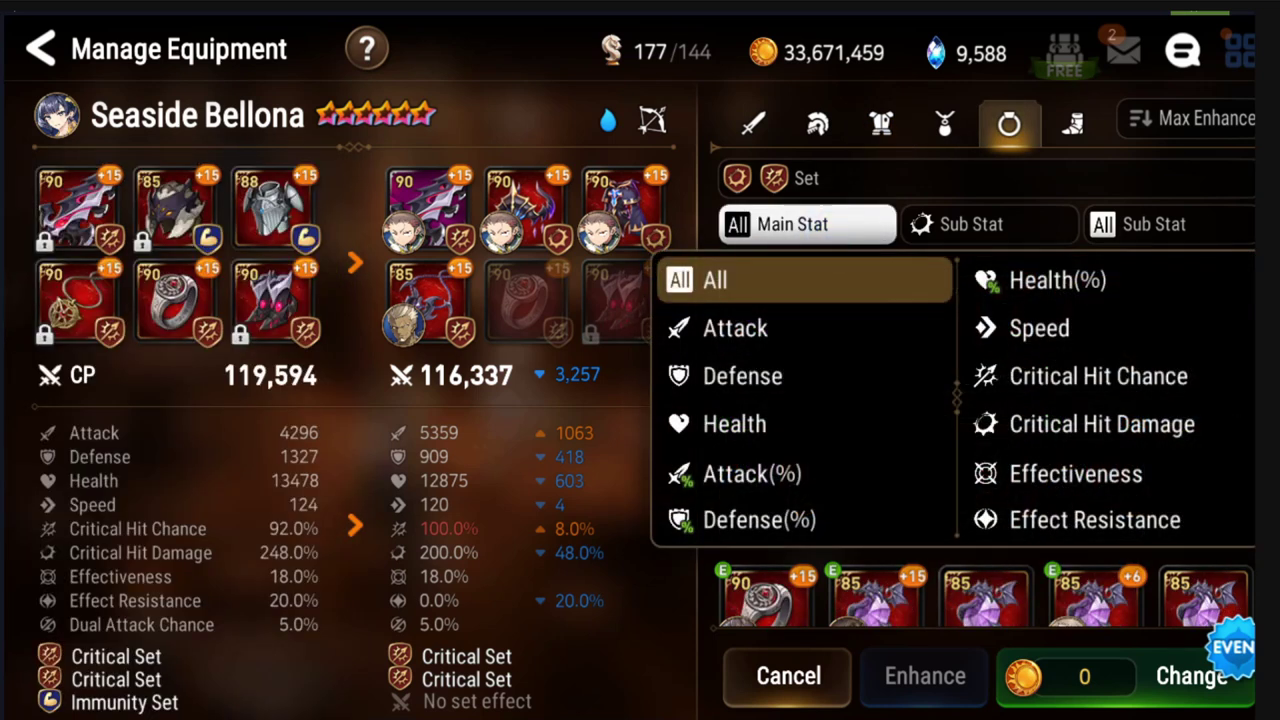
click(752, 473)
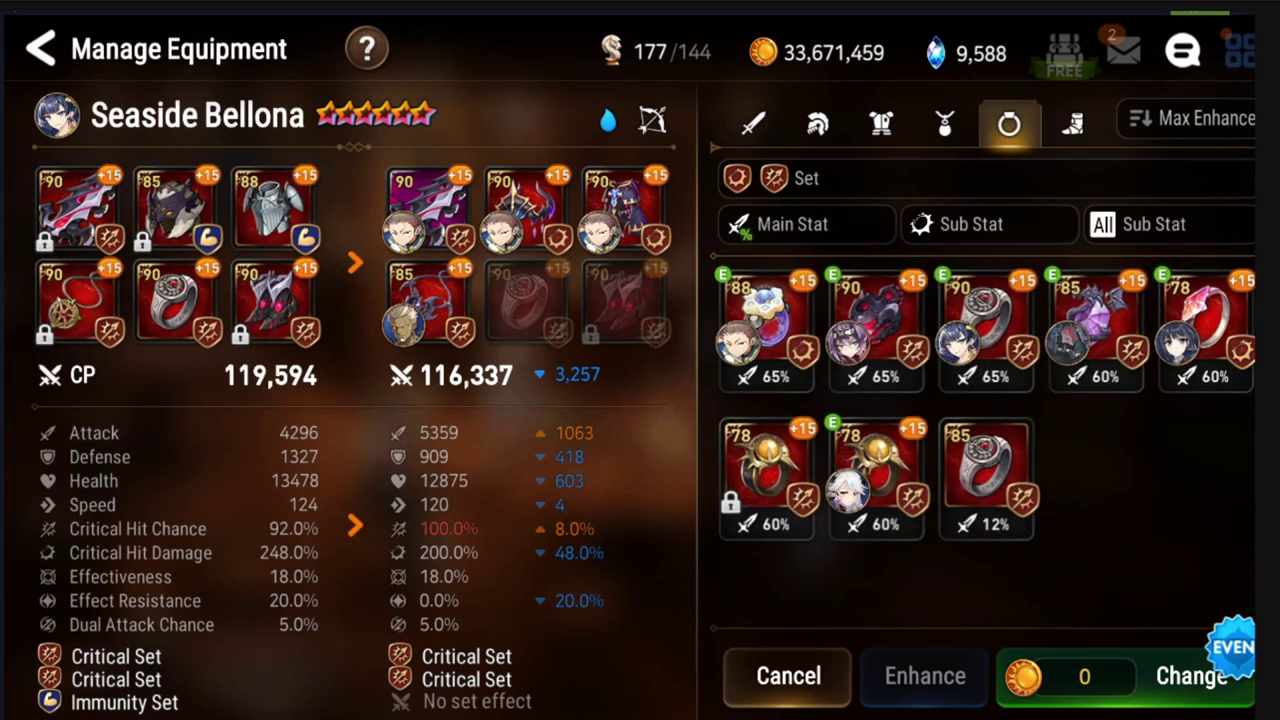
click(767, 325)
click(767, 325)
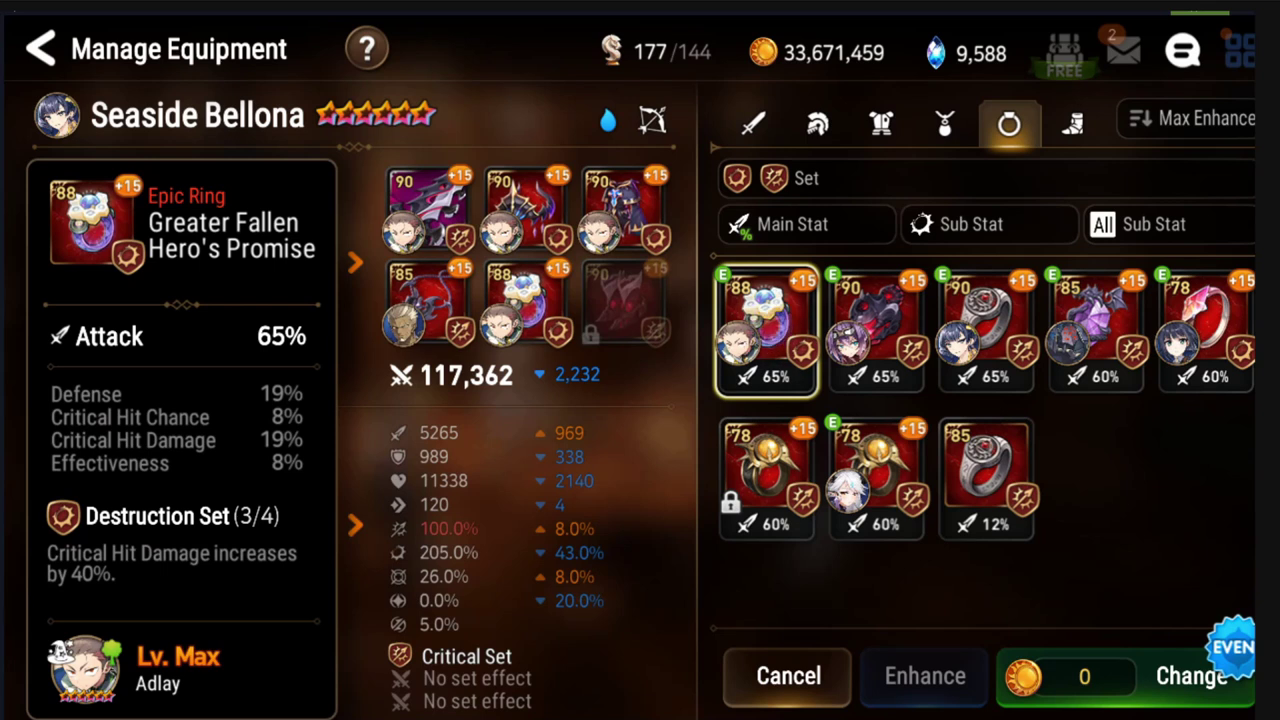
Step: Inspect the heroic Twilight Essence Treads boots with 65% Attack and select them to complete the previewed build
click(1072, 124)
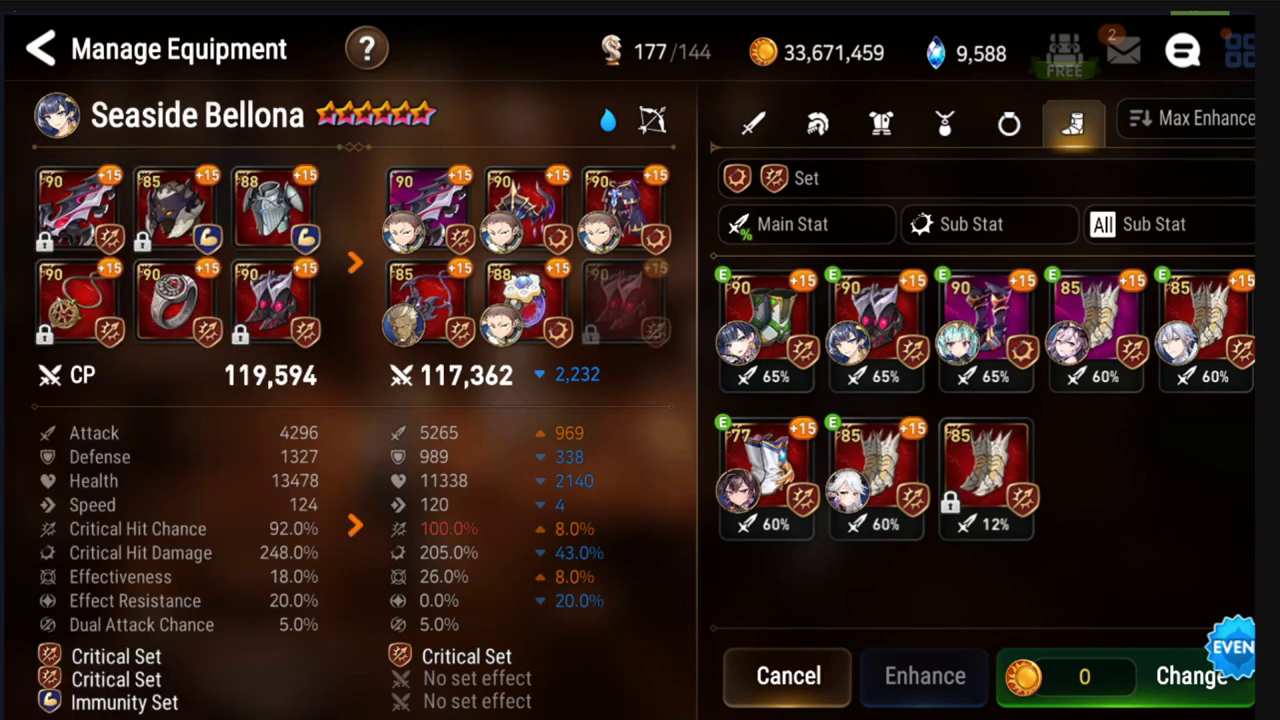
click(985, 325)
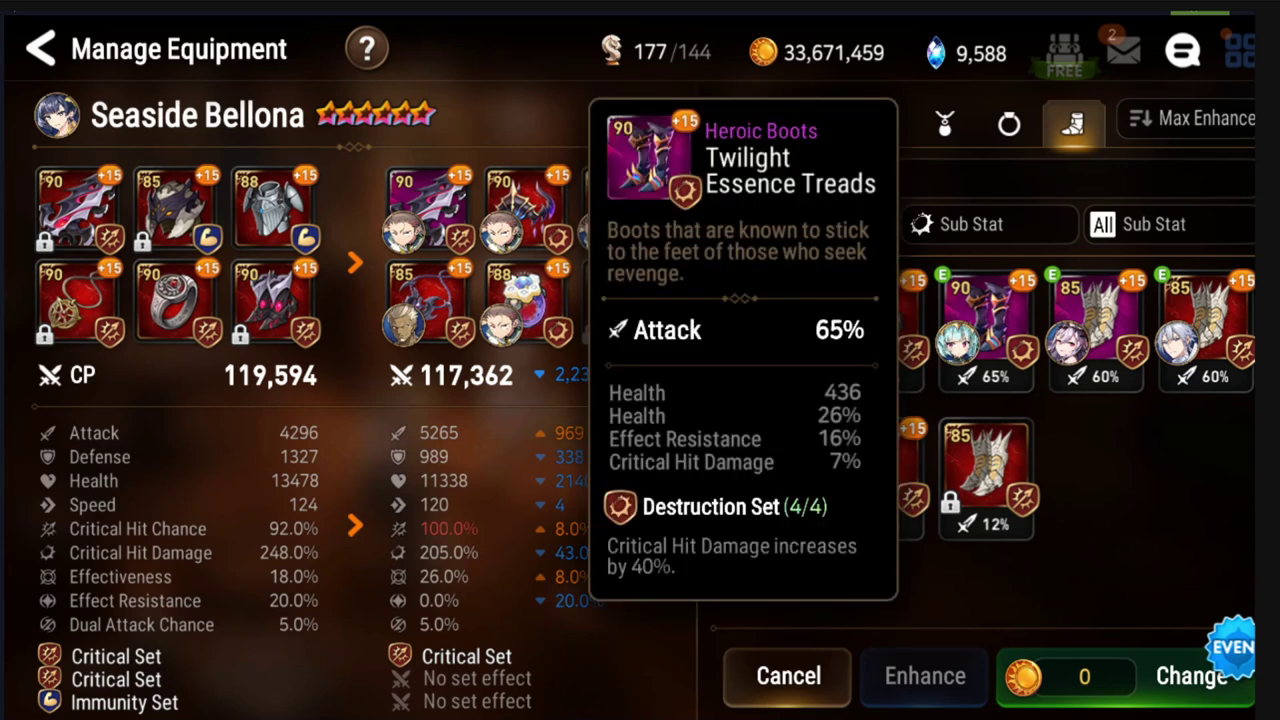
click(985, 325)
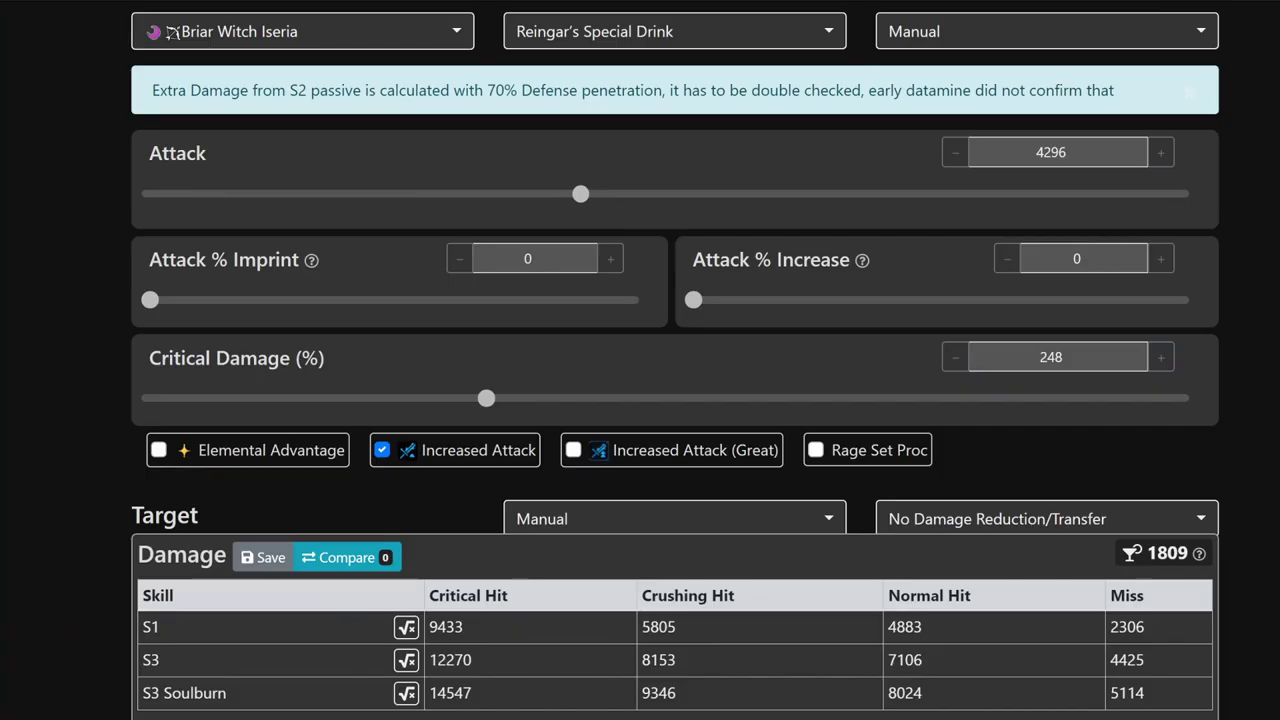
Step: Switch to the damage calculator and set Briar Witch Iseria's Attack to 5217 and Critical Damage to 245%
double_click(1094, 151)
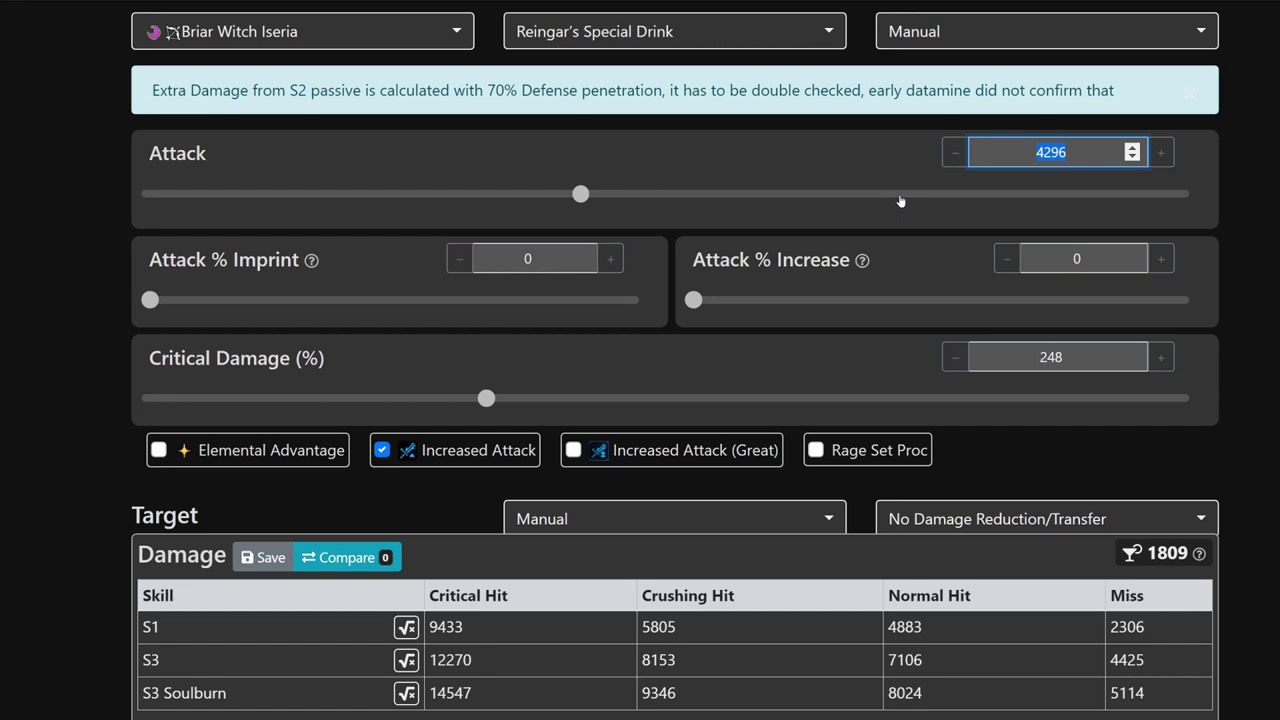
text(5217)
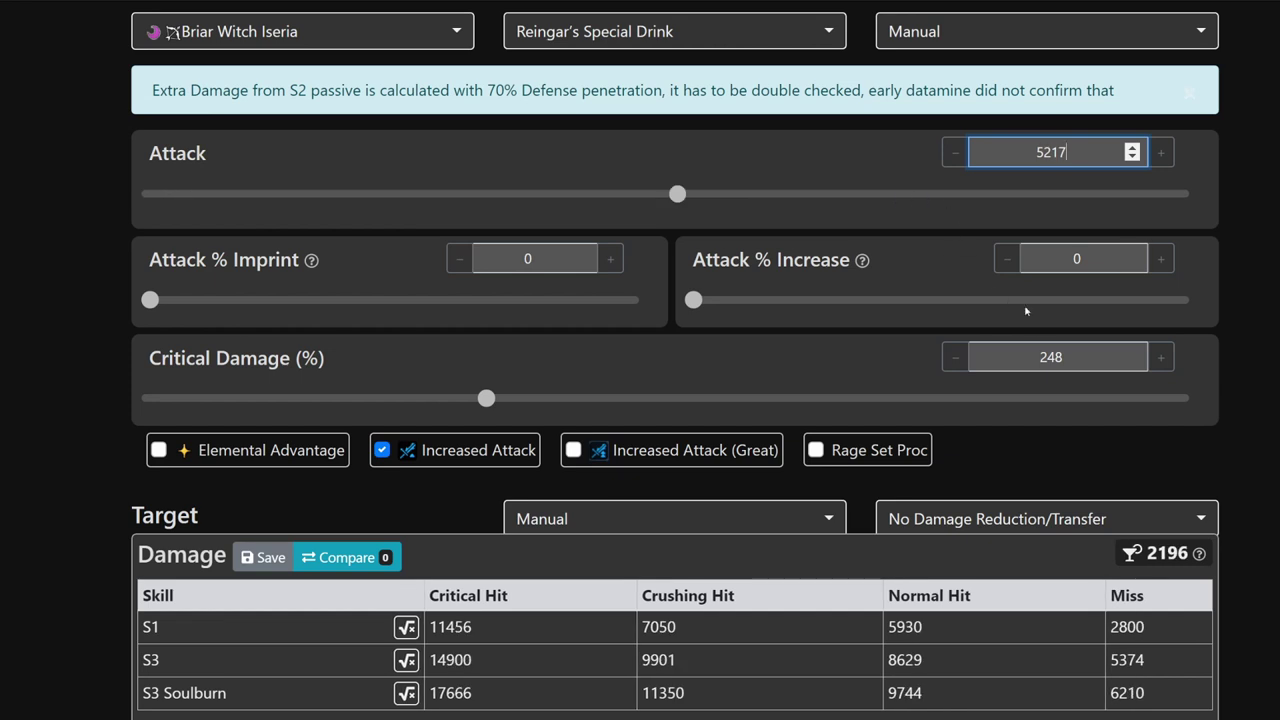
click(992, 352)
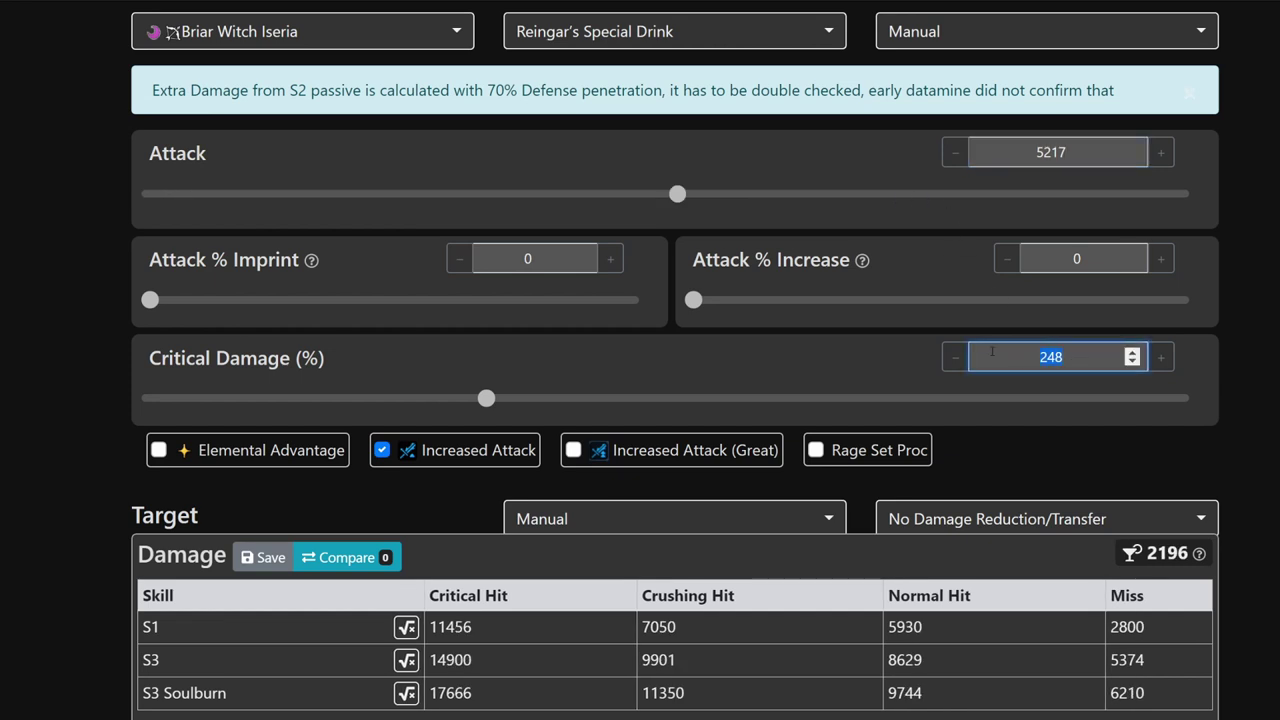
text(245)
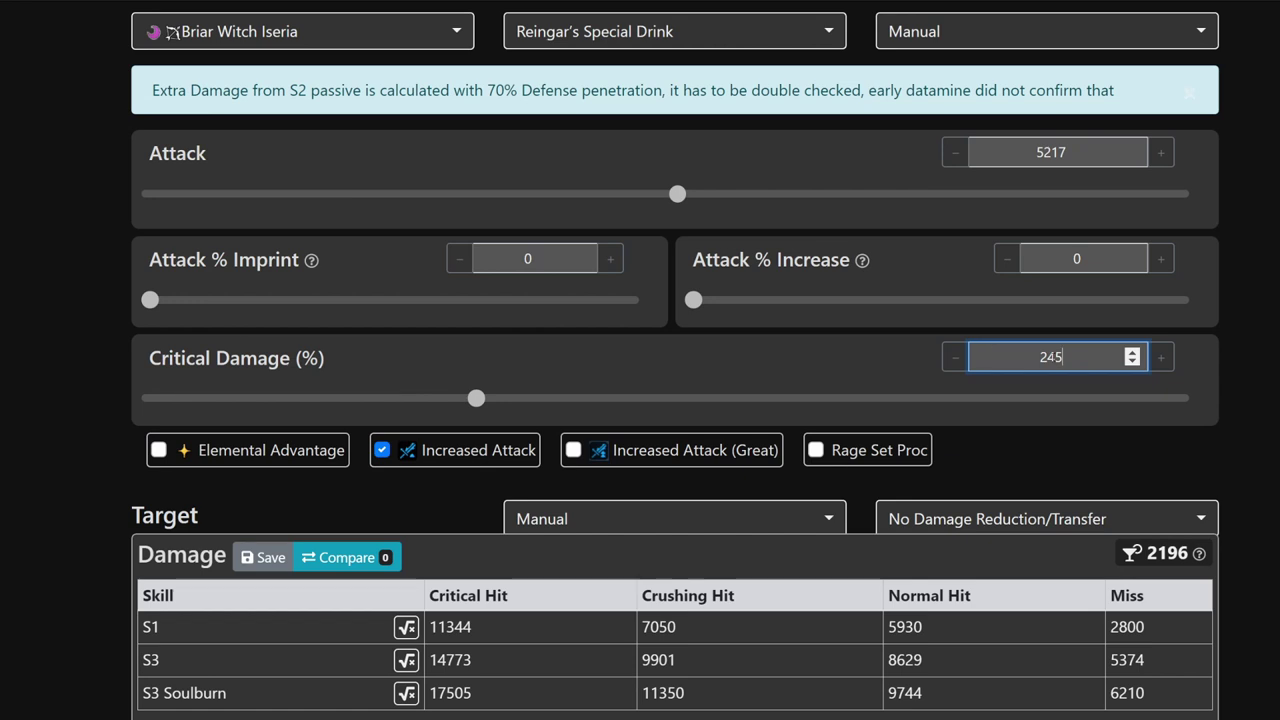
key(Tab)
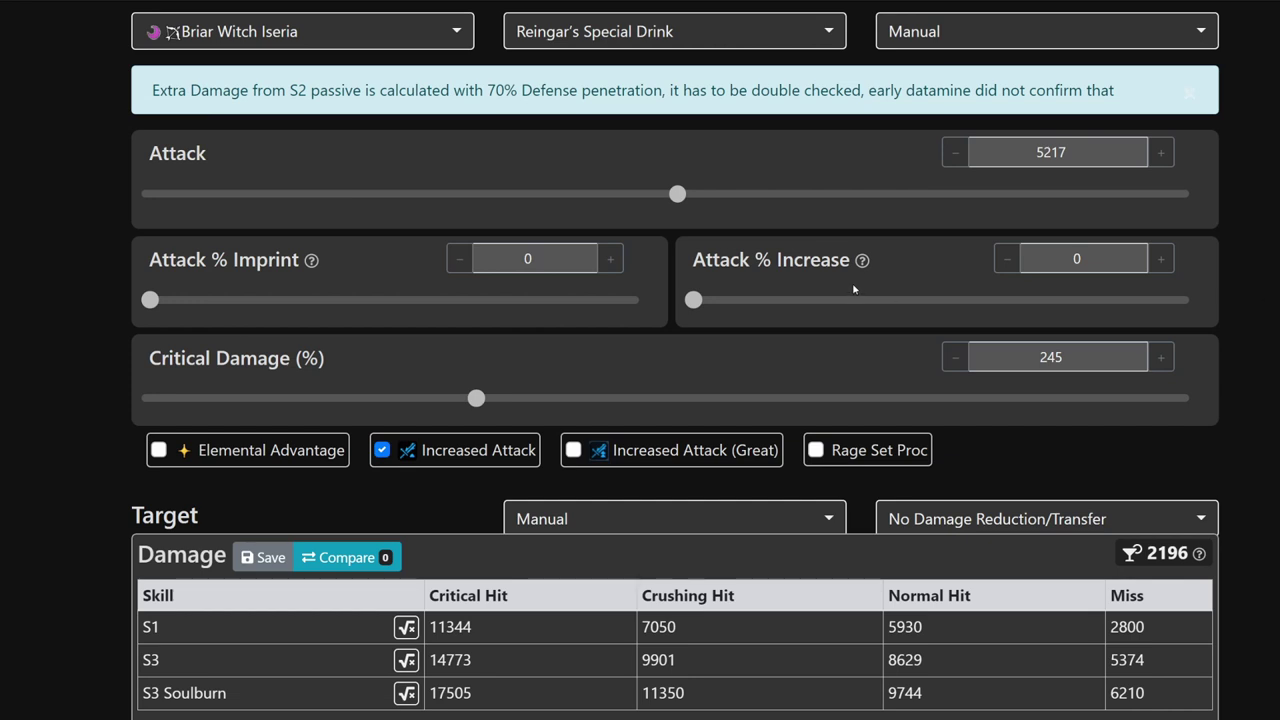
Step: Set Iseria's Attack % Increase to 18 and view the resulting skill damage table
double_click(1096, 257)
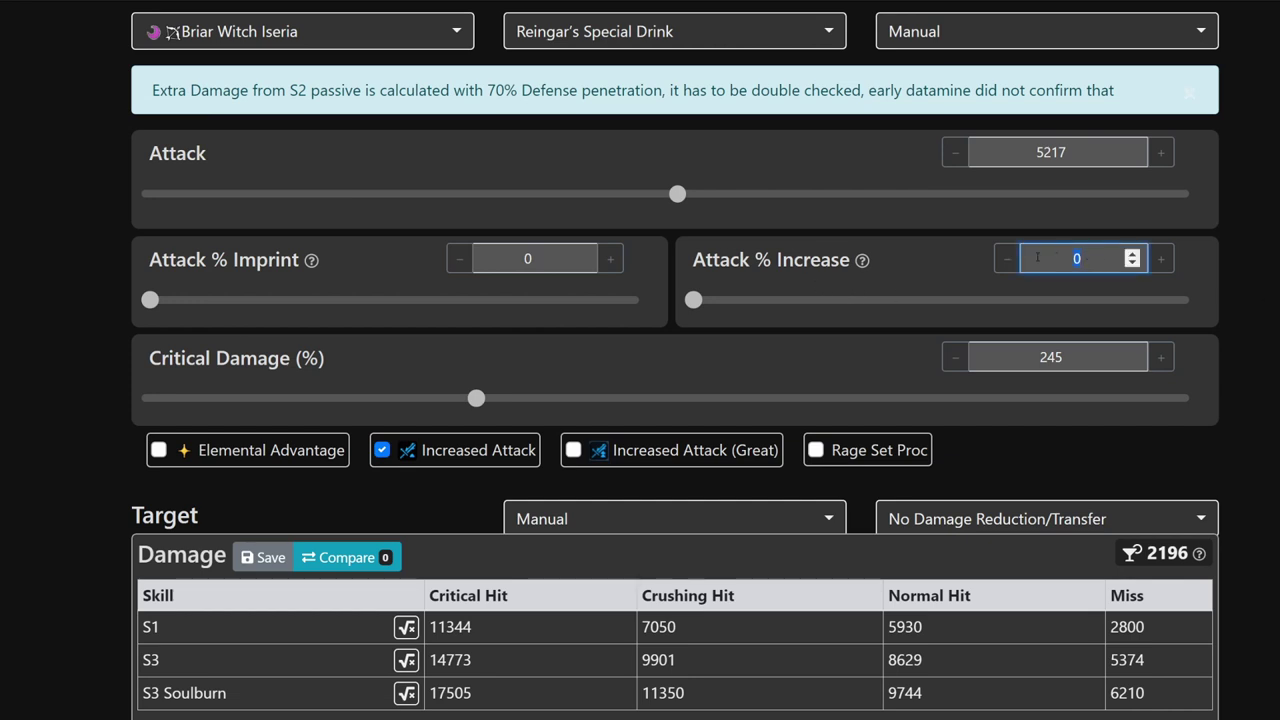
text(18)
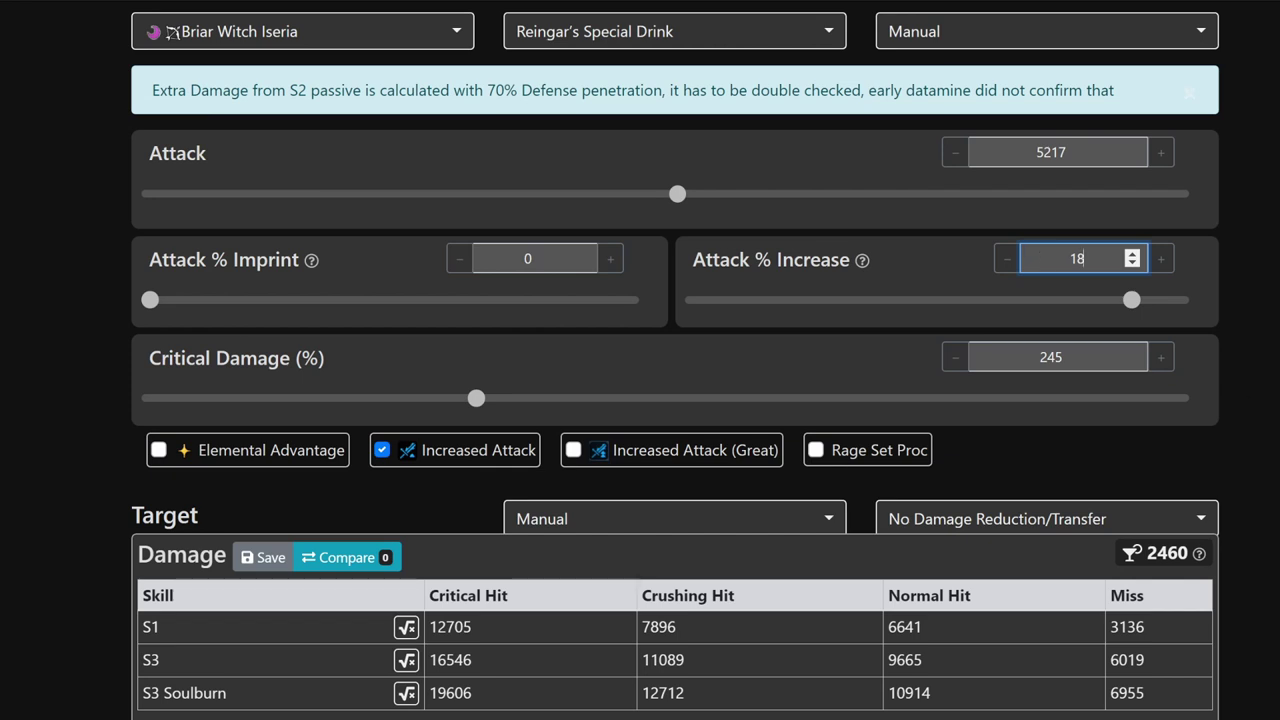
scroll(675, 360, down, 6)
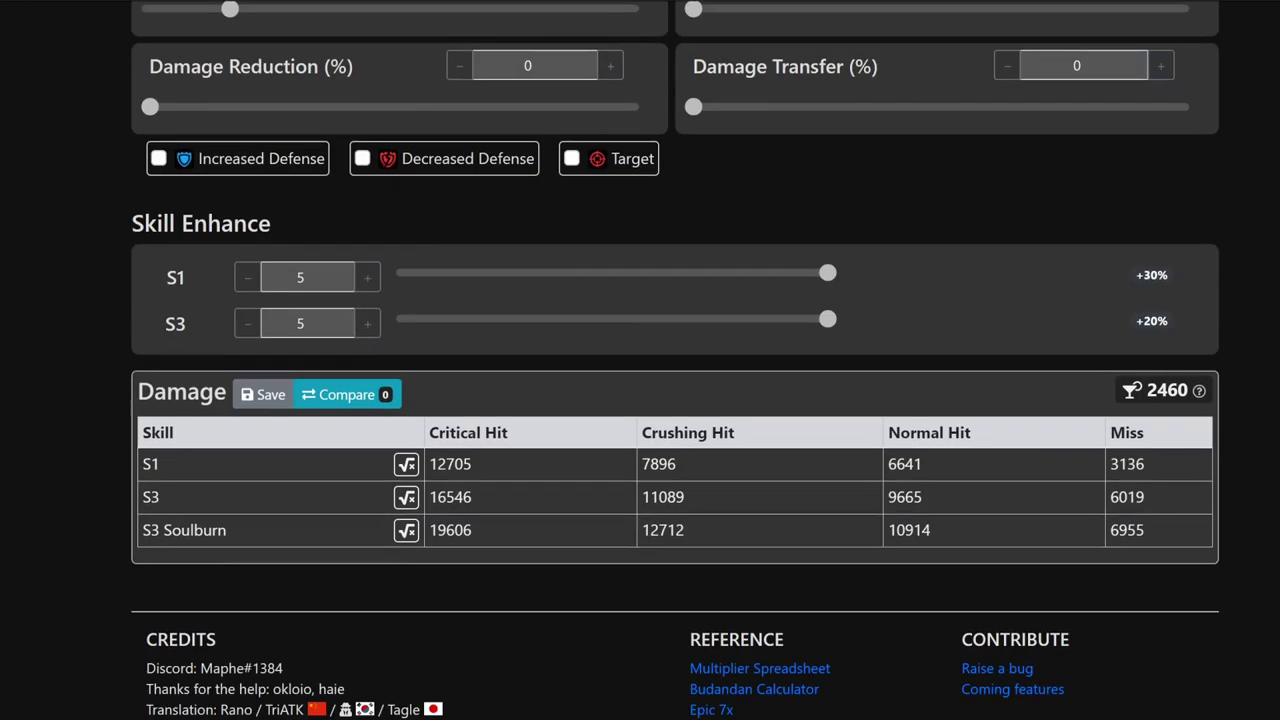
Step: Give the target the Aurius (Max) damage transfer and set its Defense to 1500
scroll(675, 360, up, 1)
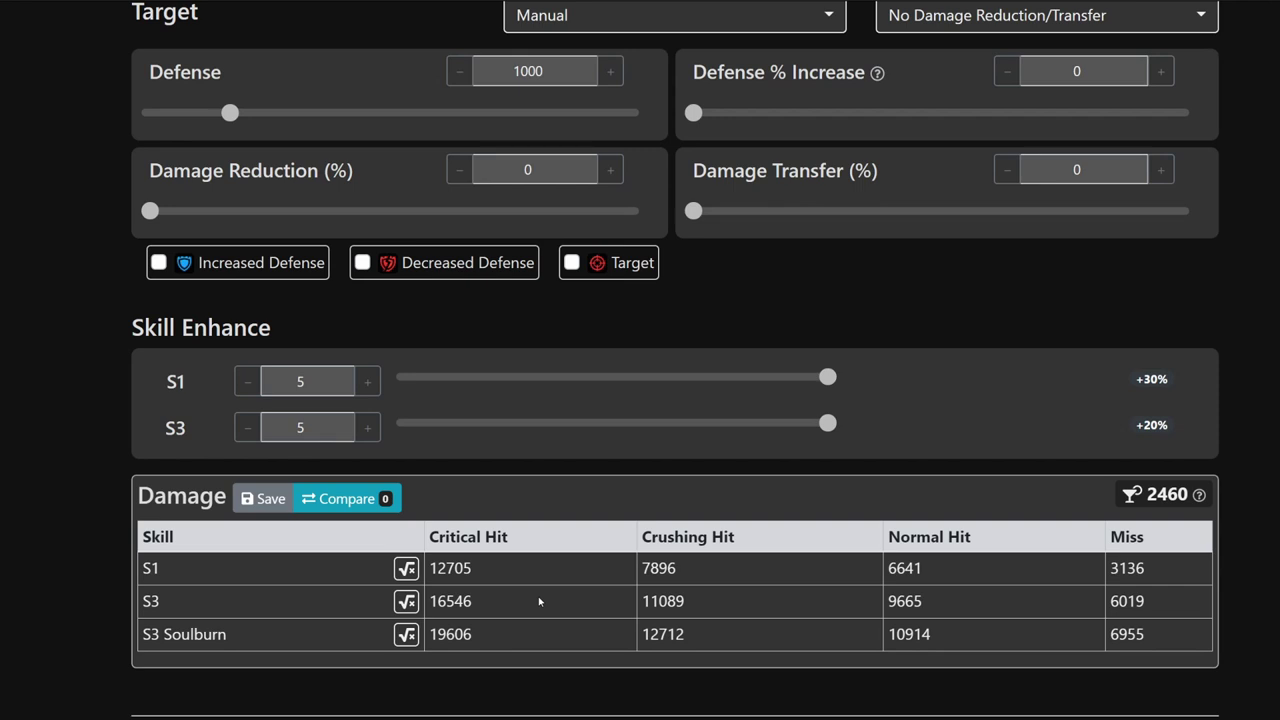
scroll(562, 568, up, 1)
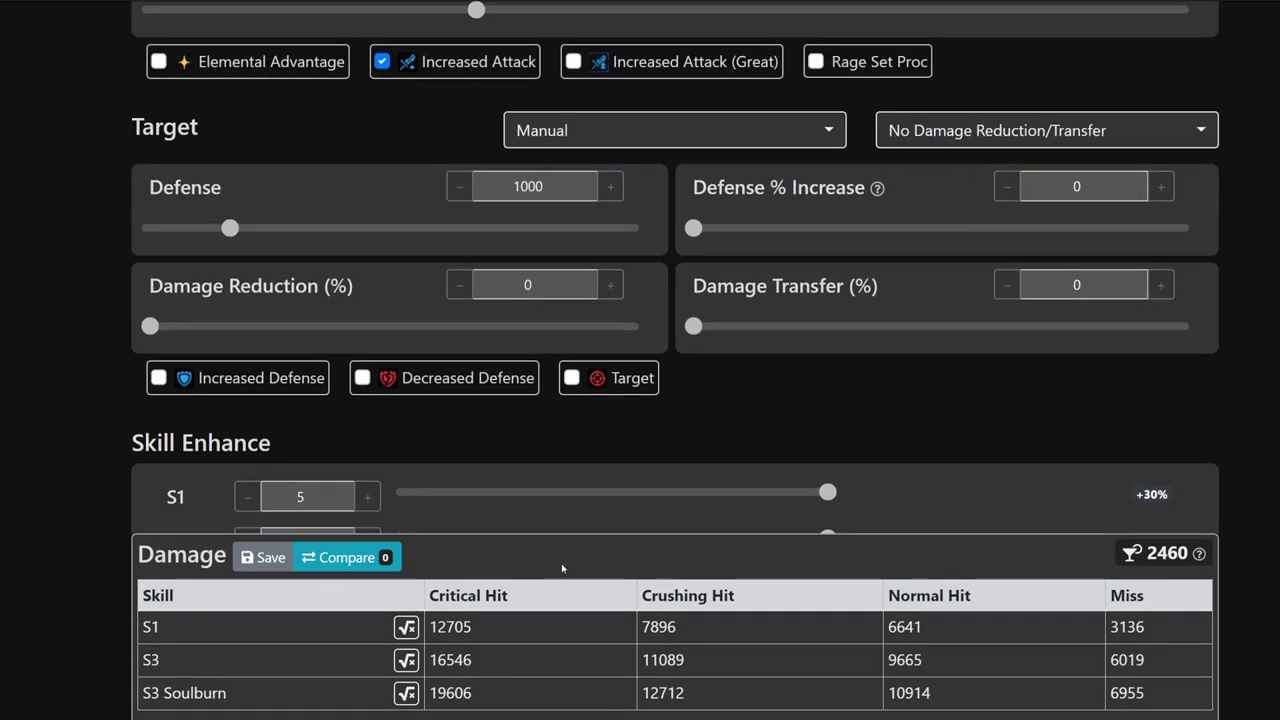
scroll(562, 568, up, 1)
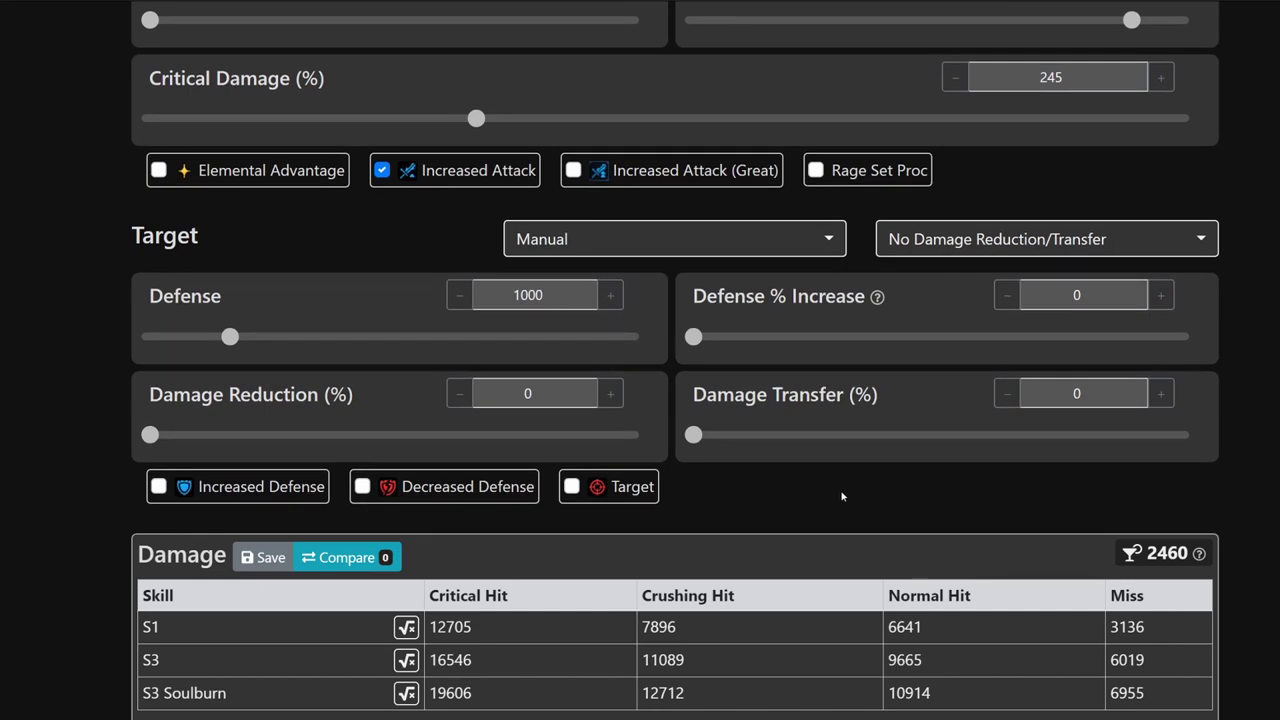
click(1157, 243)
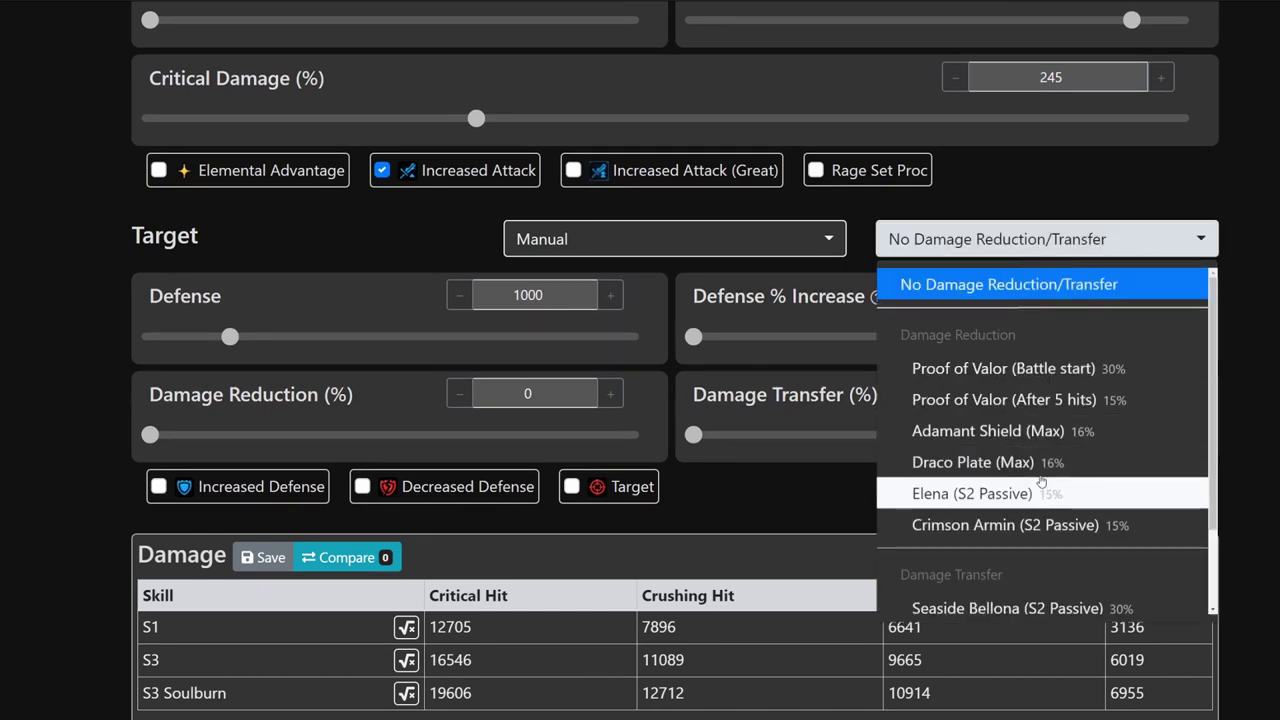
scroll(1045, 490, down, 2)
click(1049, 540)
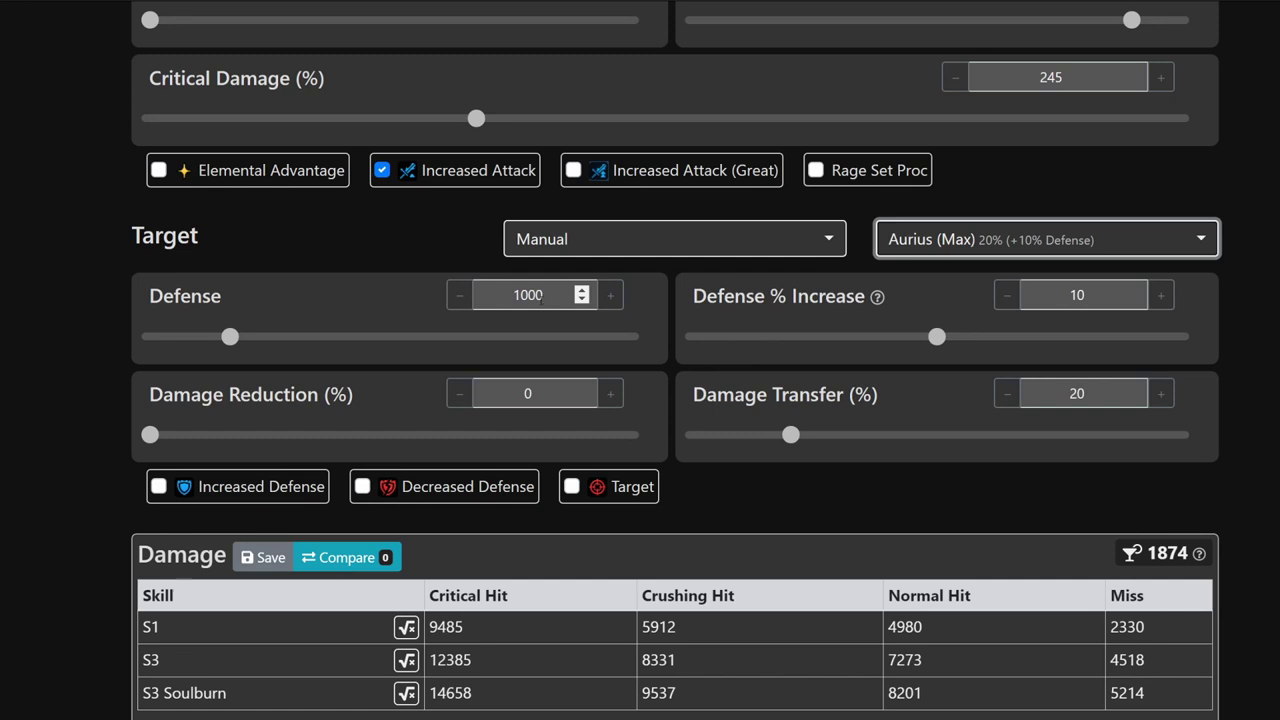
drag(547, 290, 437, 289)
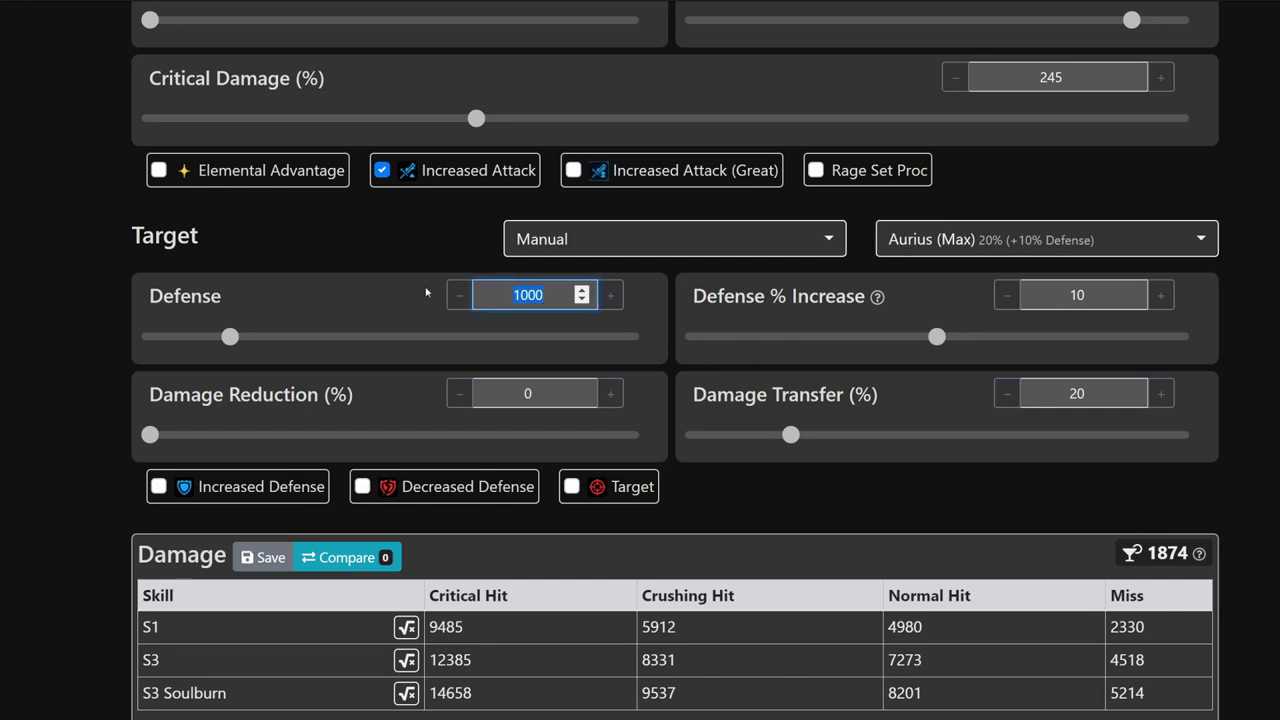
text(1500)
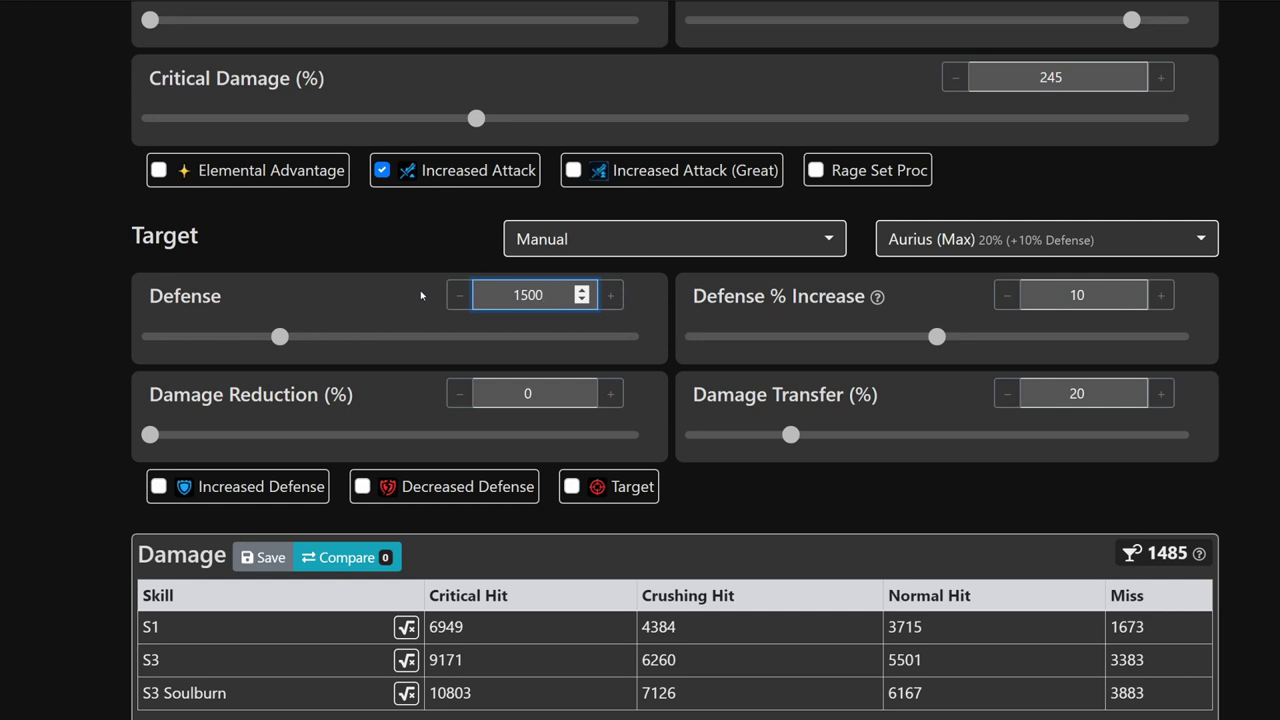
Step: Reset the target to No Damage Reduction/Transfer and set Iseria's Attack % Increase to 0
click(1200, 240)
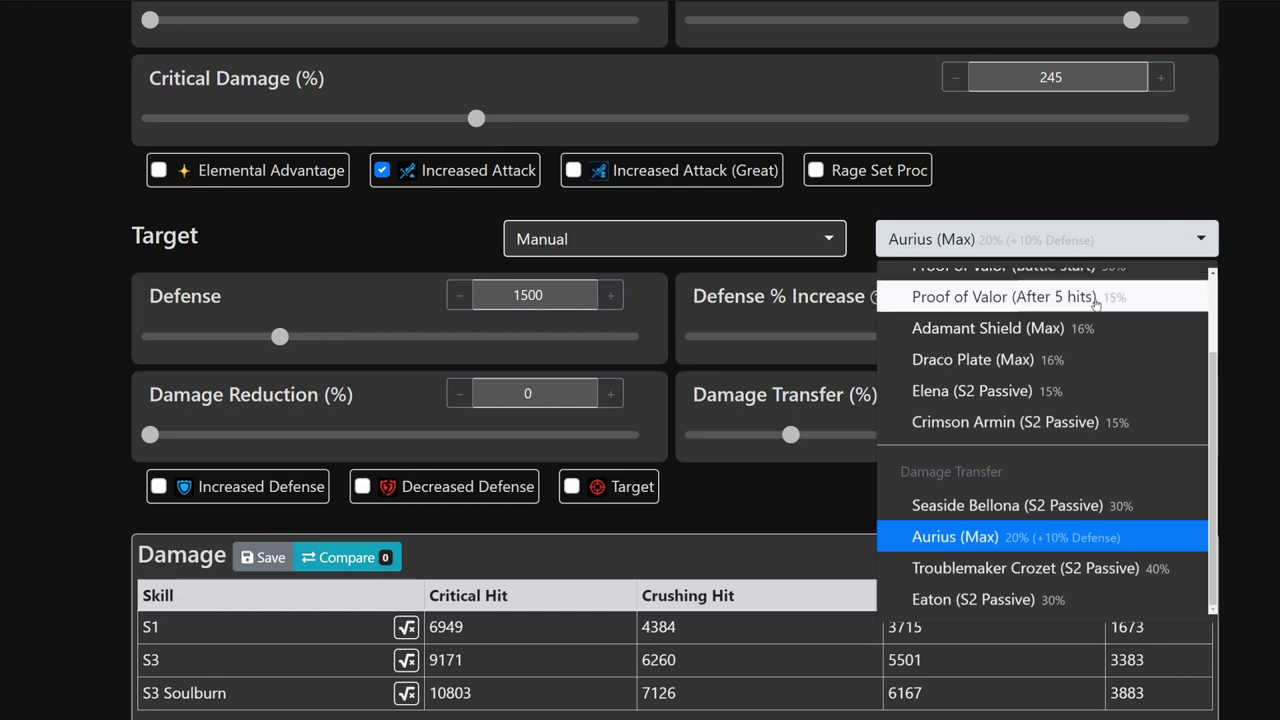
scroll(1095, 304, up, 2)
click(1062, 290)
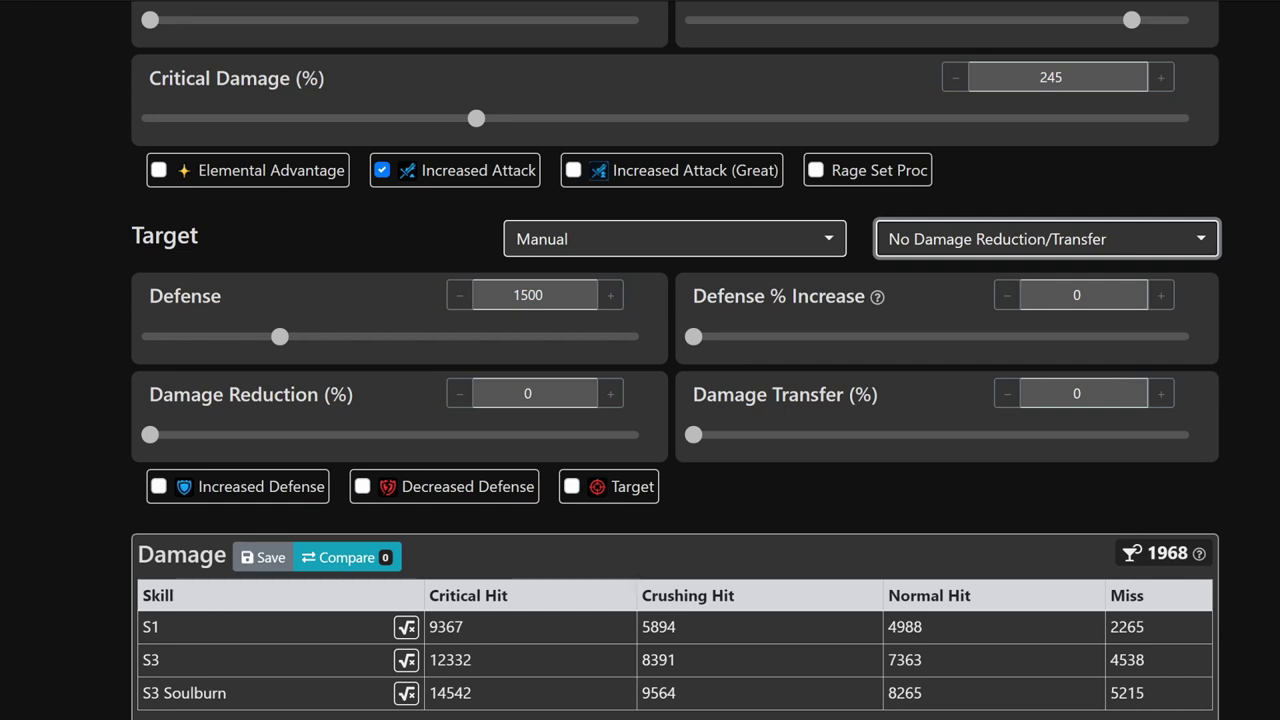
scroll(1021, 358, up, 4)
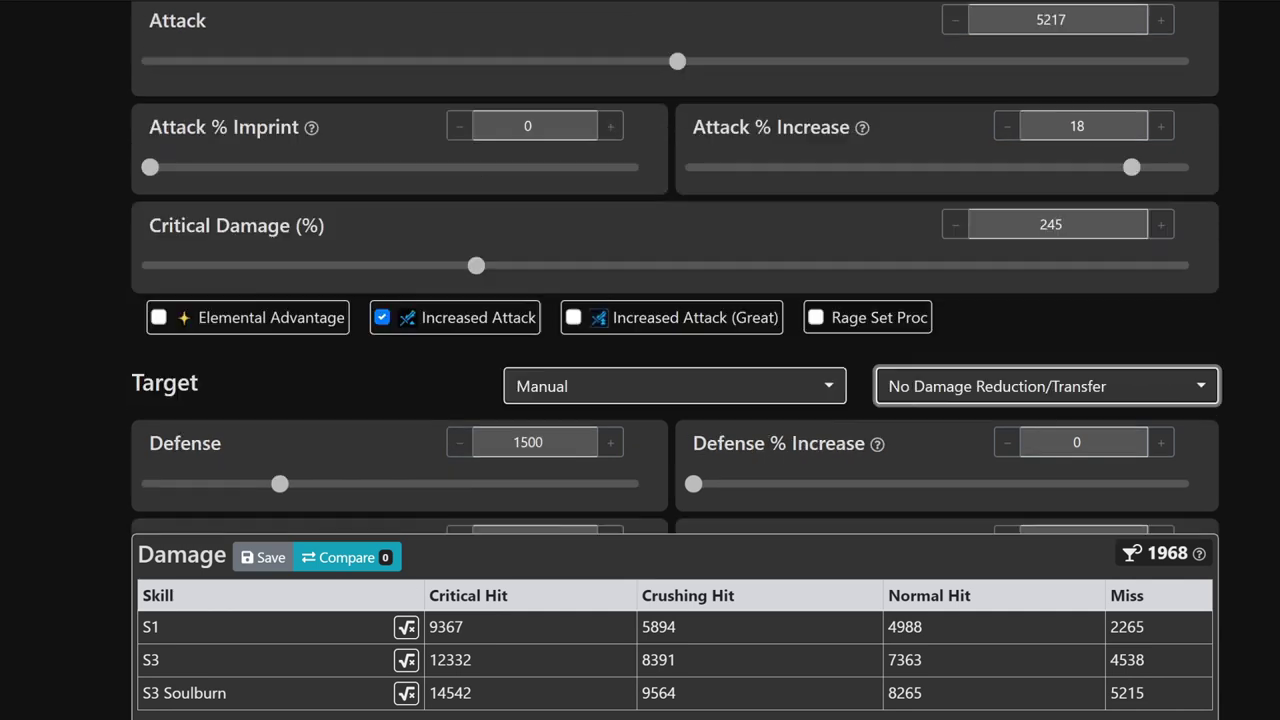
double_click(1021, 362)
text(0)
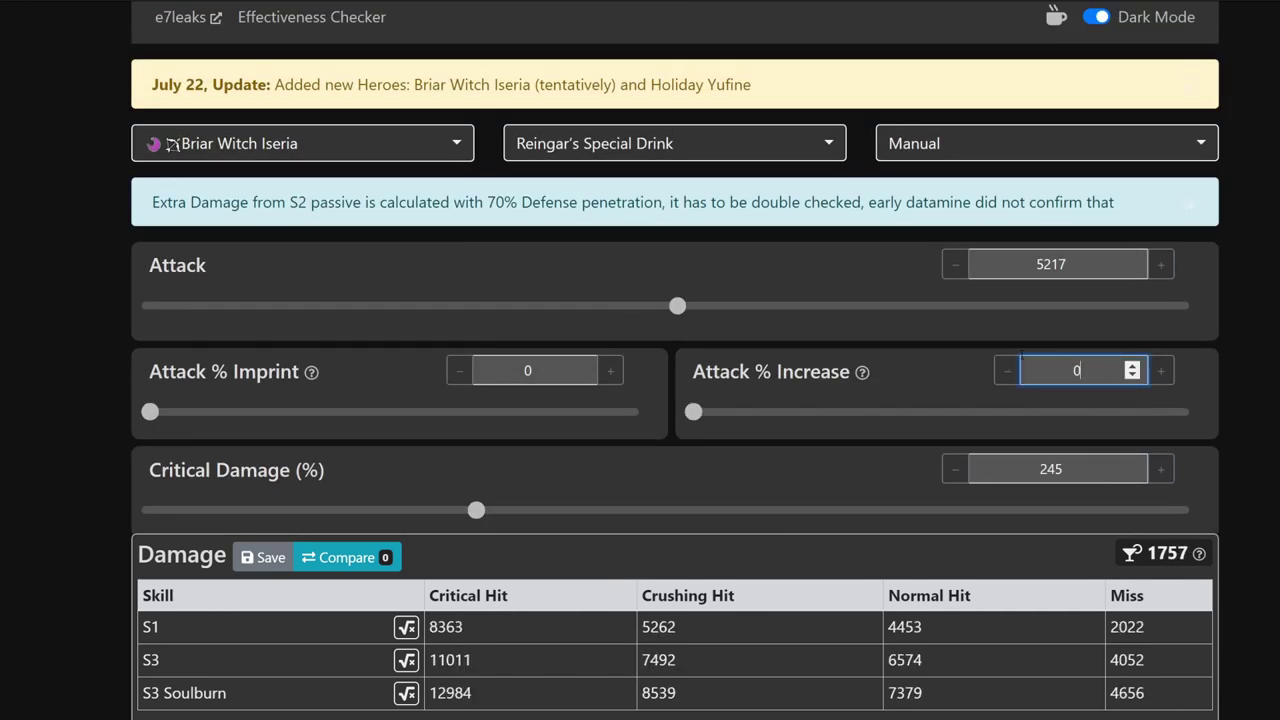
Step: Set the target's Defense to 1200 and check the skill damage
scroll(1235, 467, down, 4)
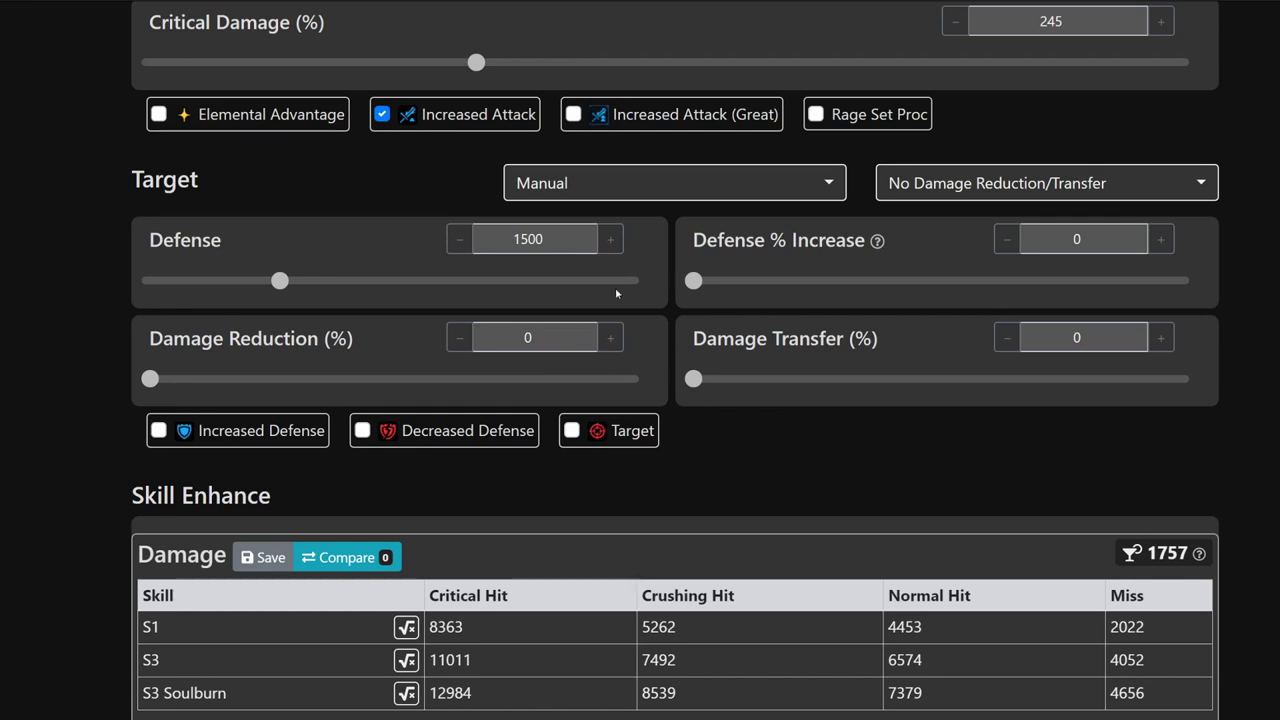
drag(565, 239, 452, 232)
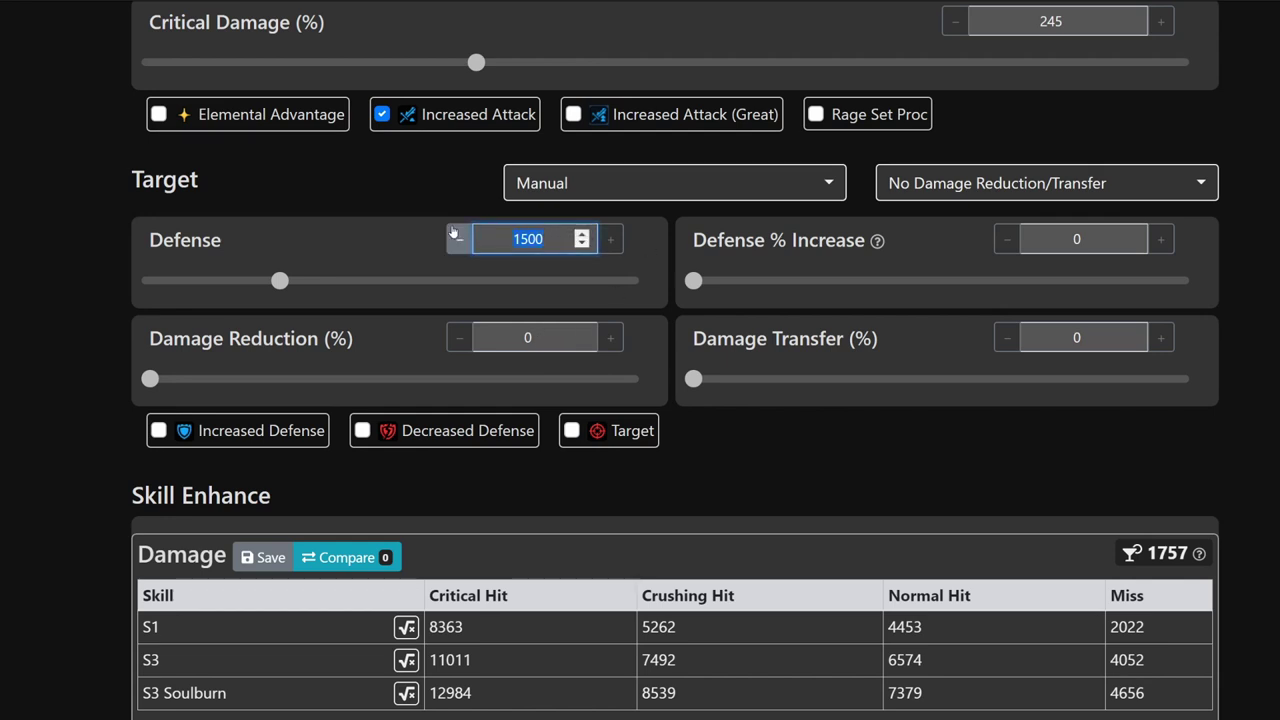
text(1200)
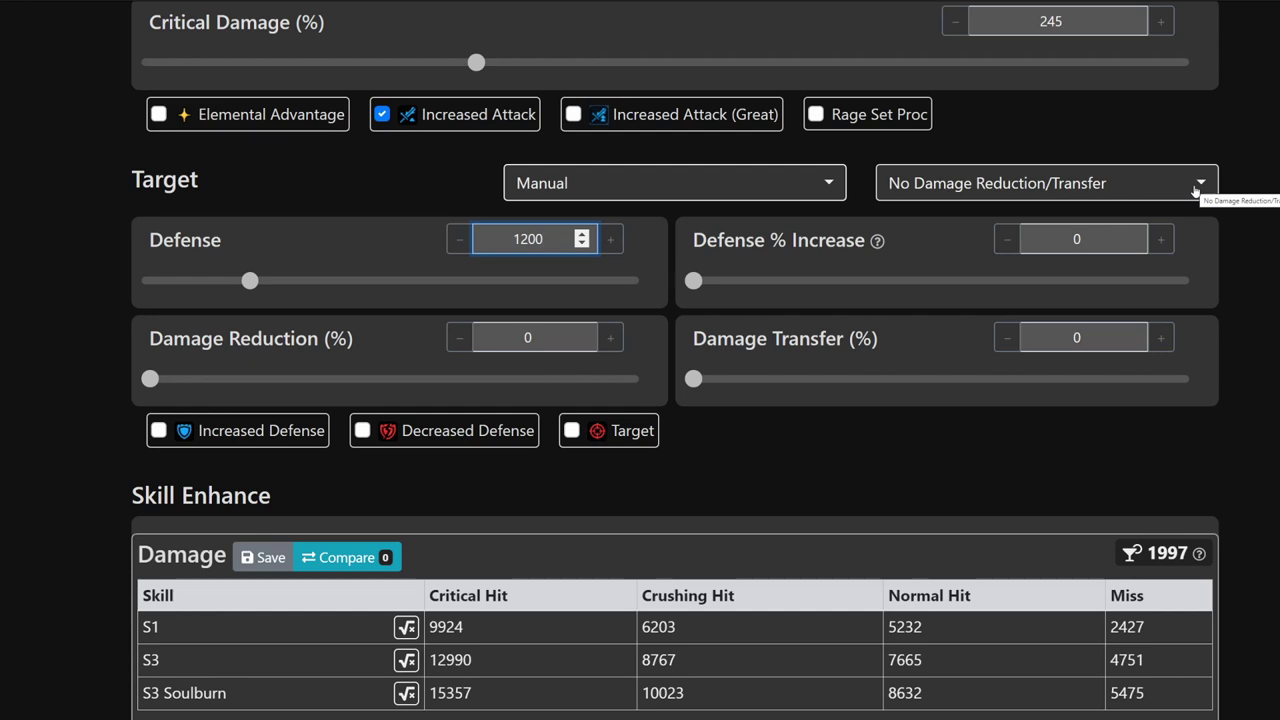
scroll(1274, 280, up, 1)
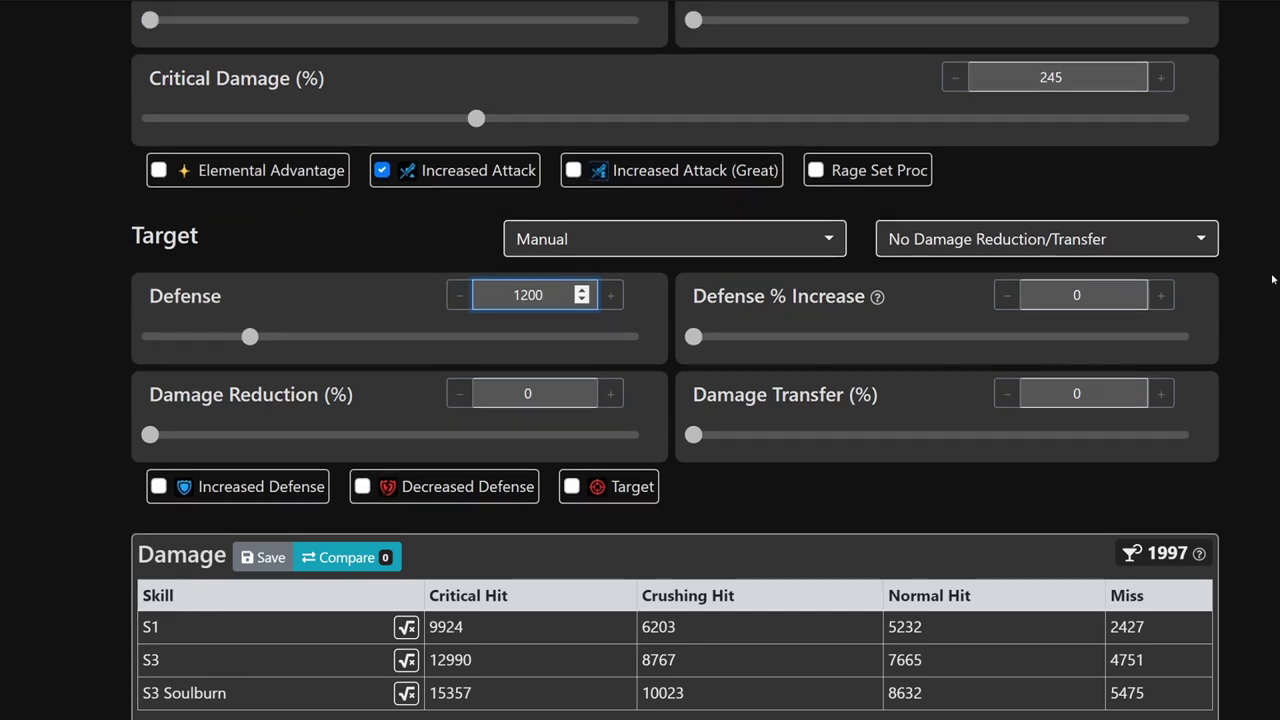
scroll(1274, 280, down, 1)
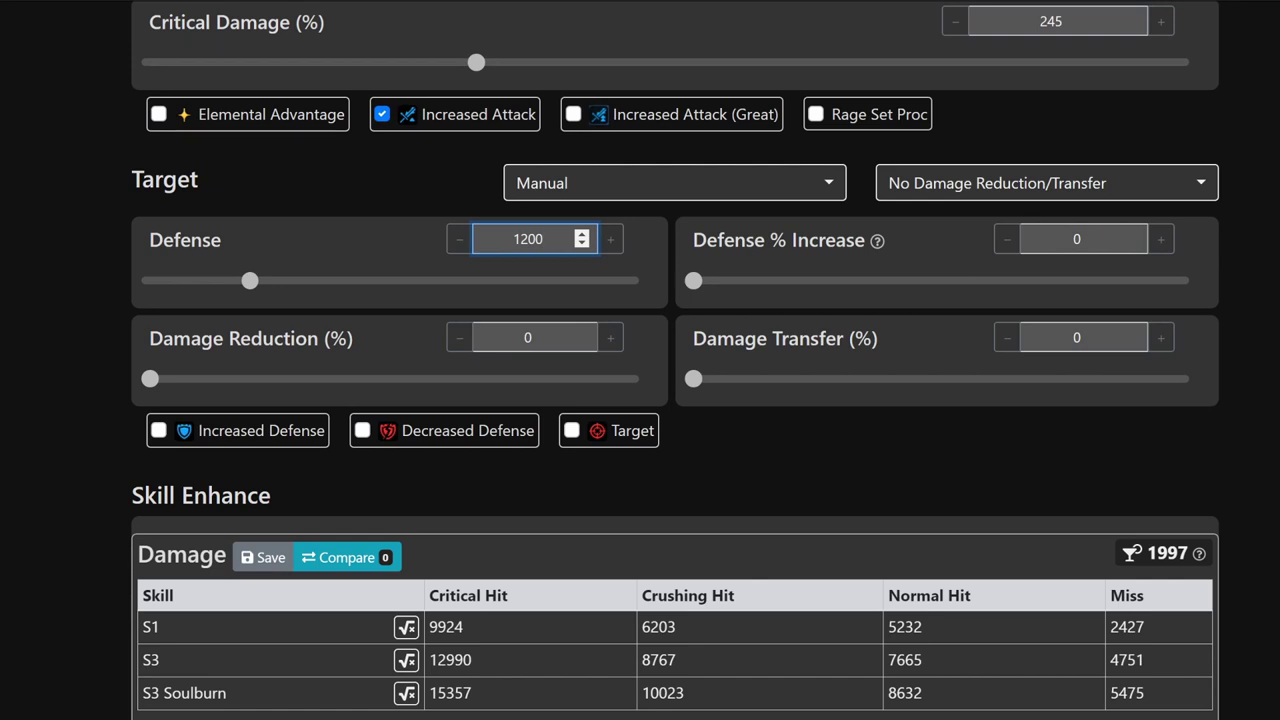
Step: Set Iseria's Attack % Imprint to 10
scroll(1225, 289, up, 5)
click(472, 203)
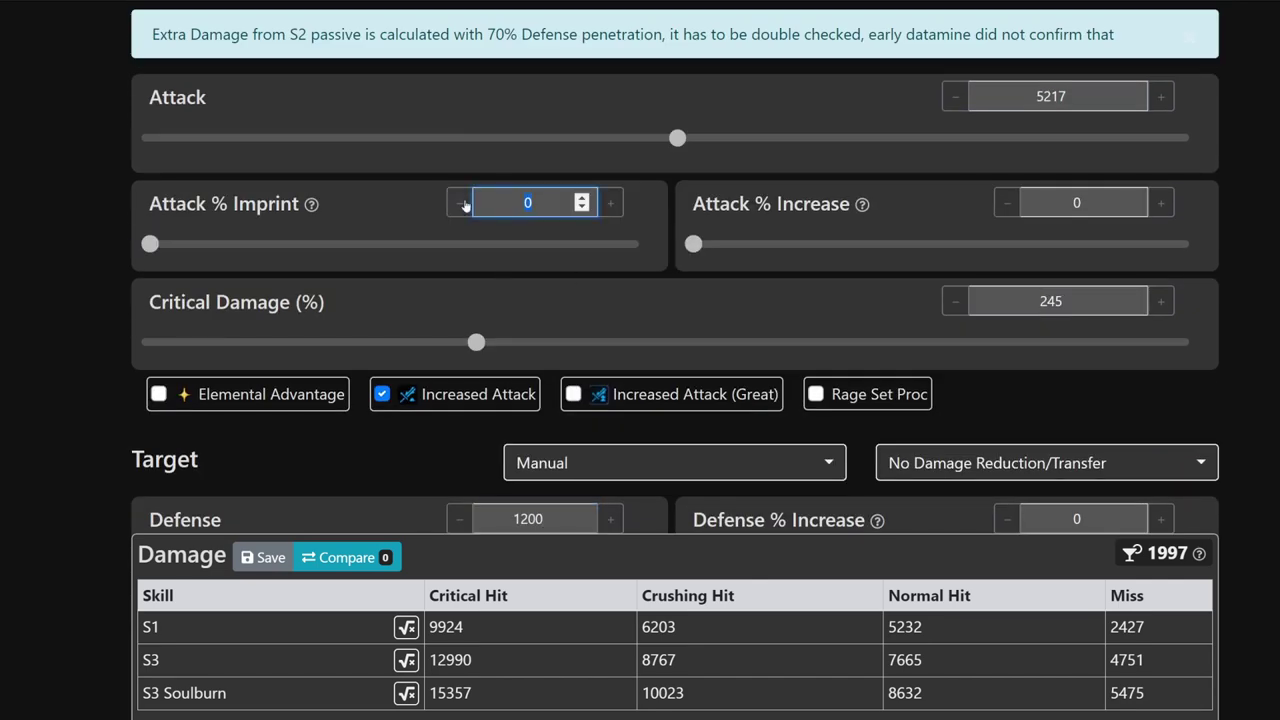
text(10)
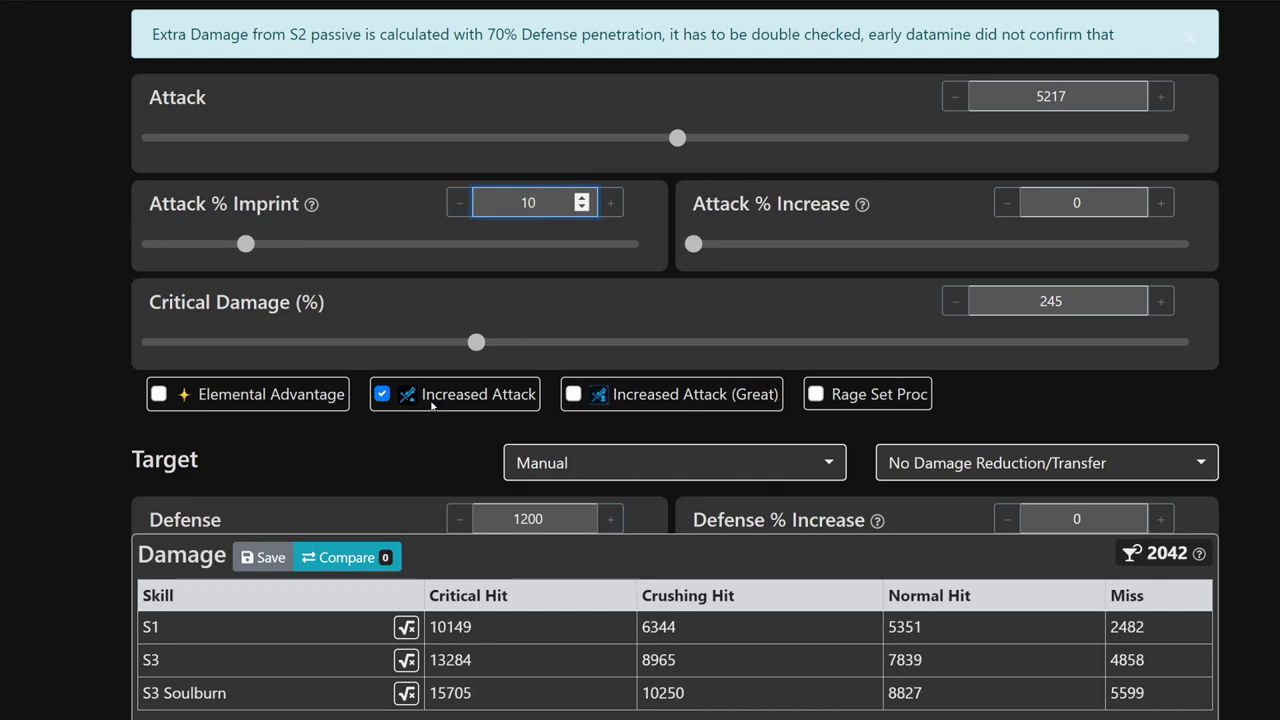
scroll(426, 435, down, 3)
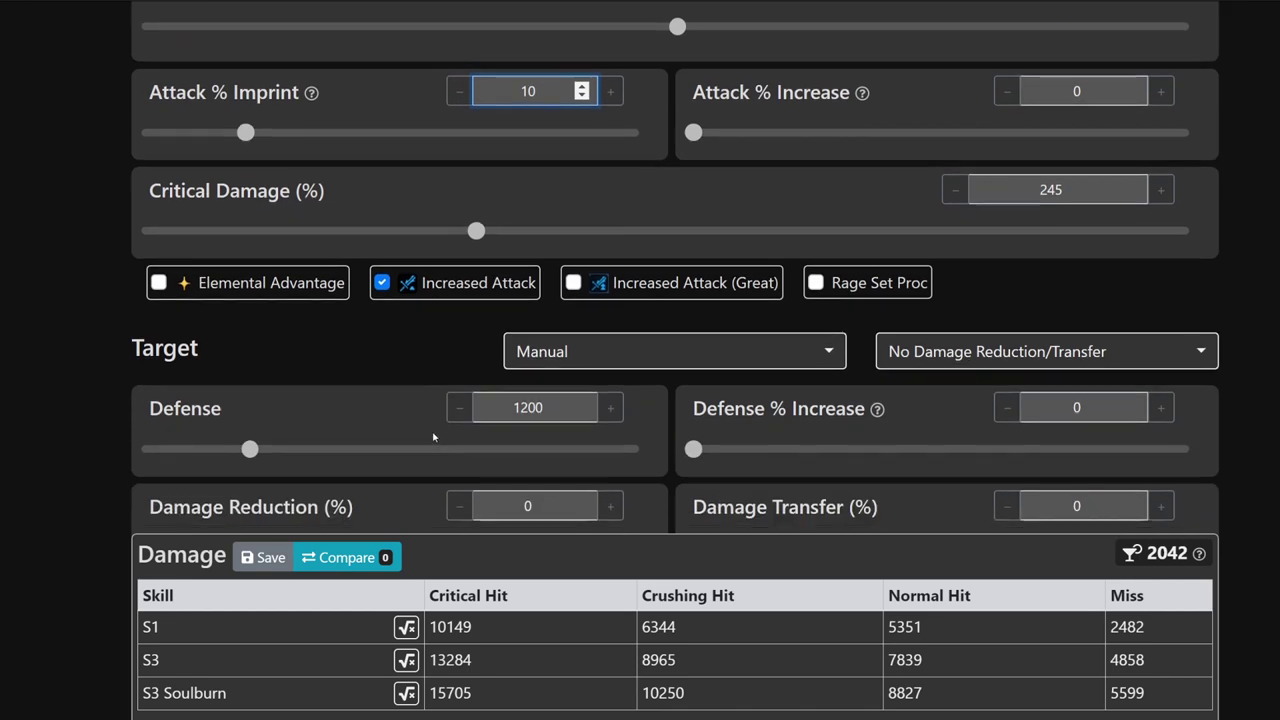
Step: Switch Iseria's artifact to Portrait of the Saviors and check the skill damage
scroll(444, 370, up, 5)
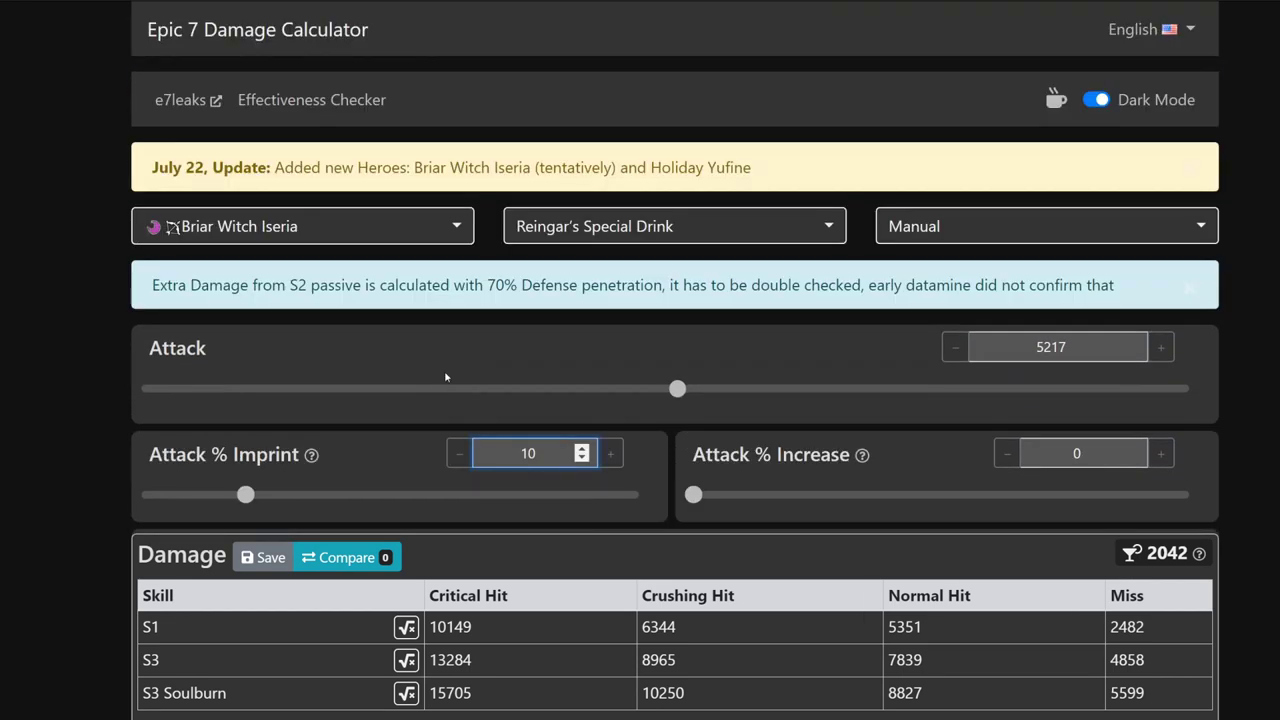
click(820, 230)
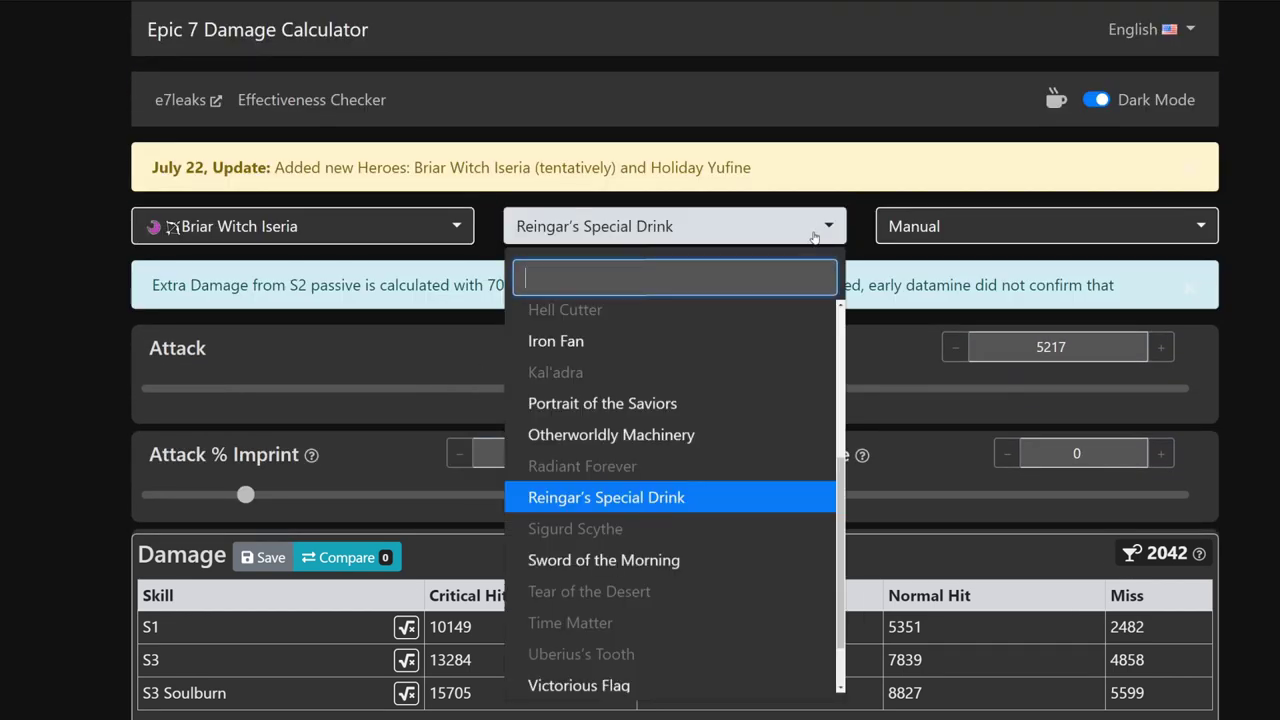
scroll(763, 325, down, 3)
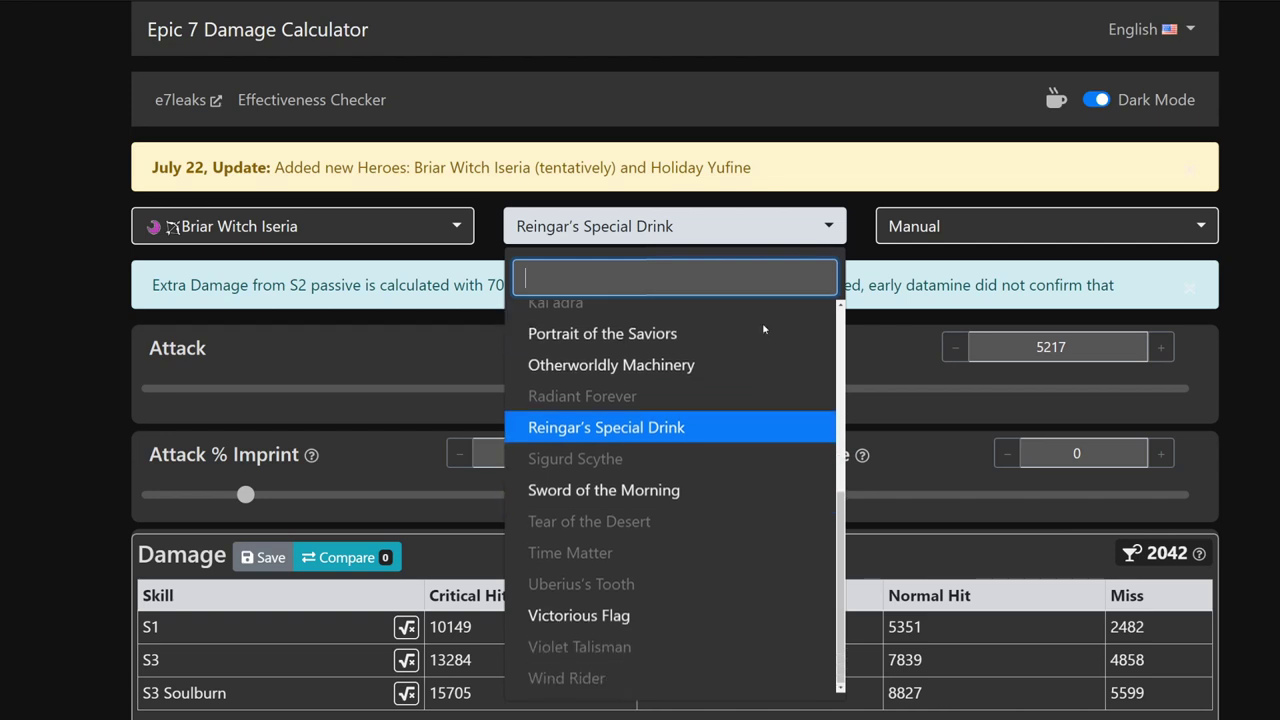
scroll(749, 354, up, 4)
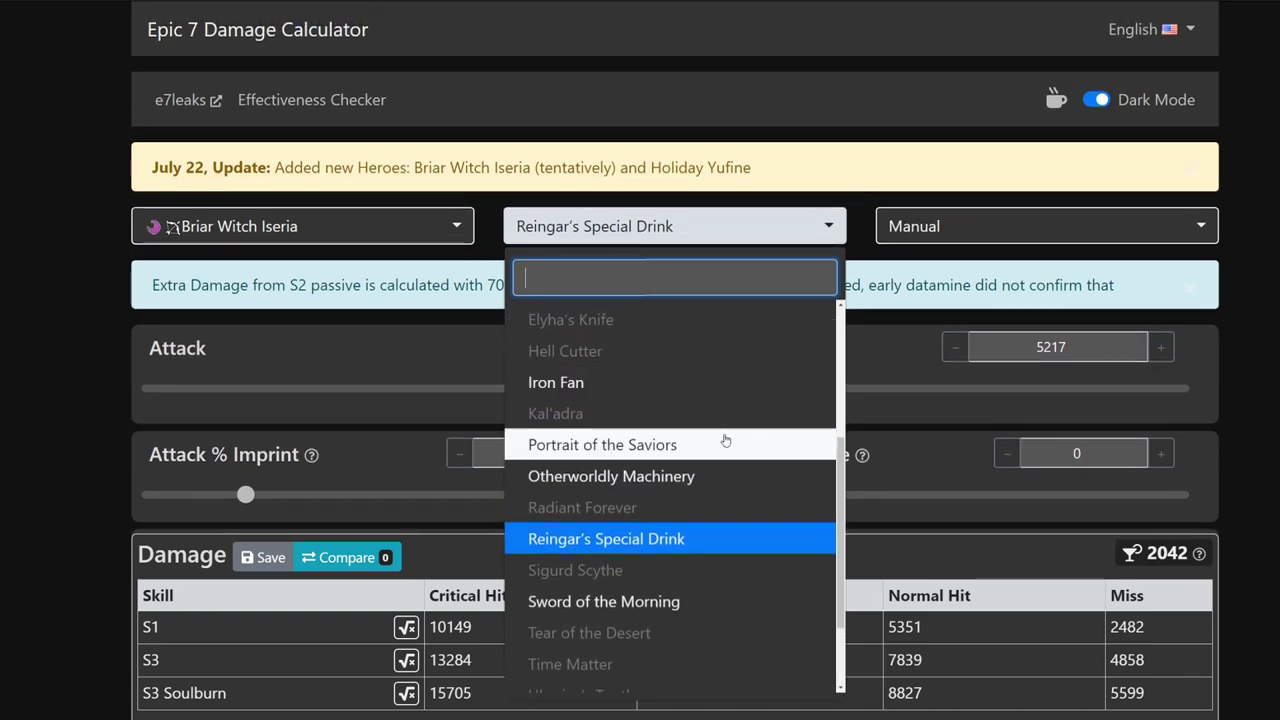
click(727, 442)
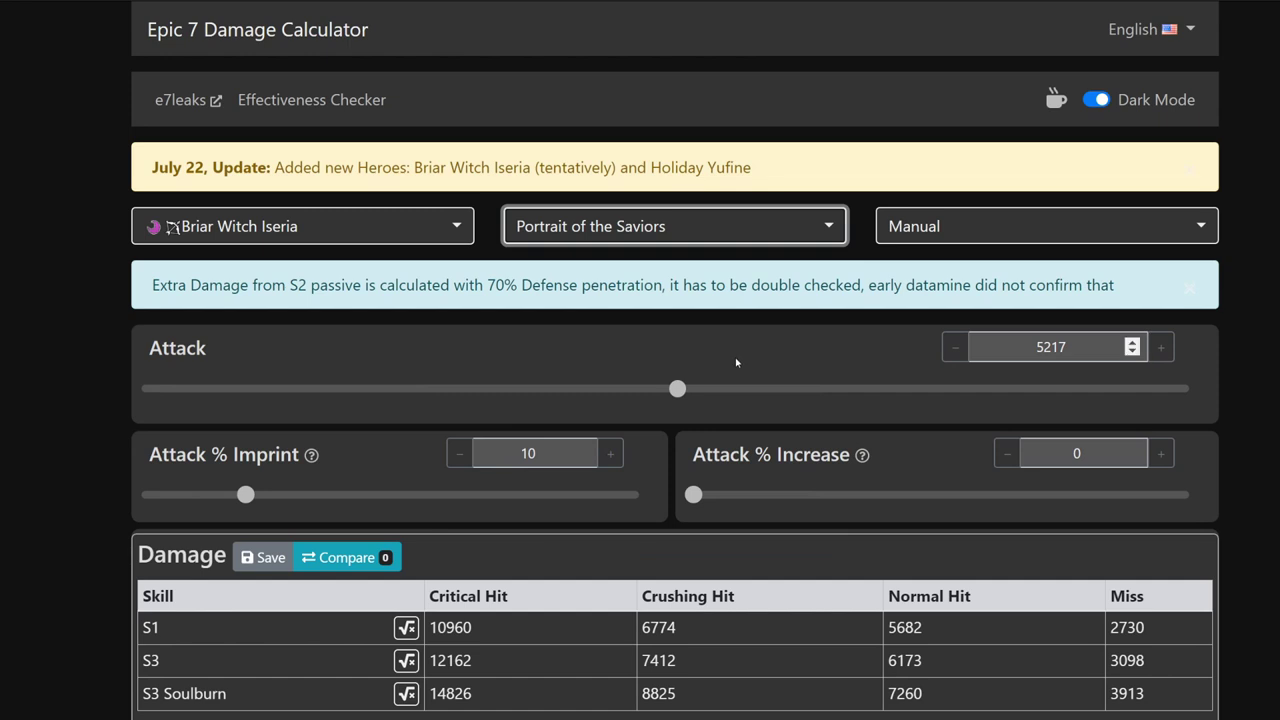
Step: Change Iseria's artifact back to Reingar's Special Drink to compare the damage
click(828, 227)
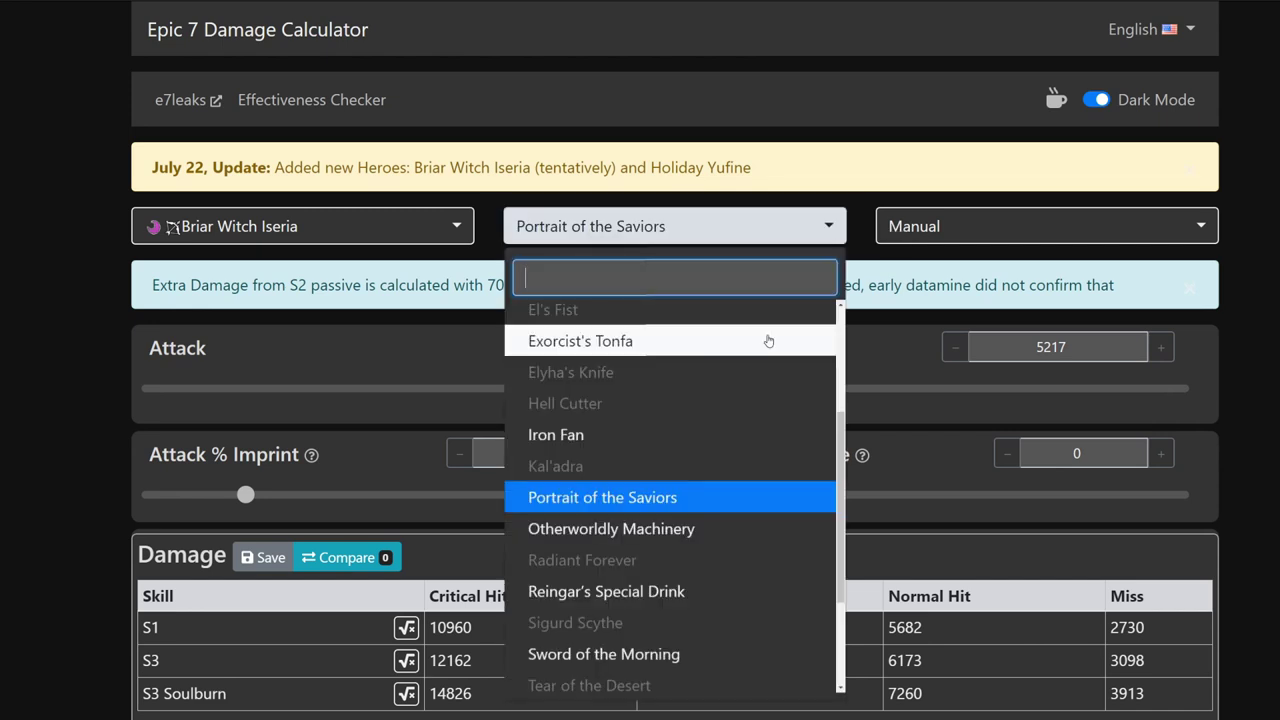
scroll(768, 341, up, 2)
scroll(746, 369, down, 3)
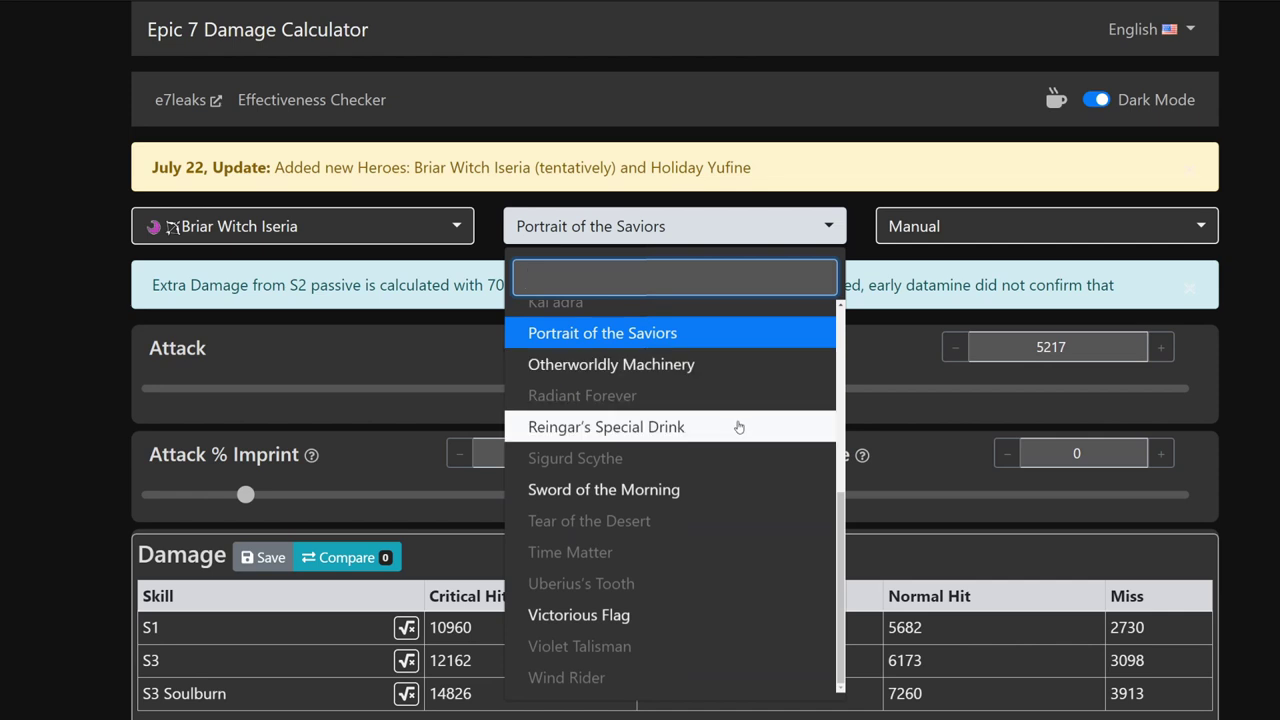
click(740, 427)
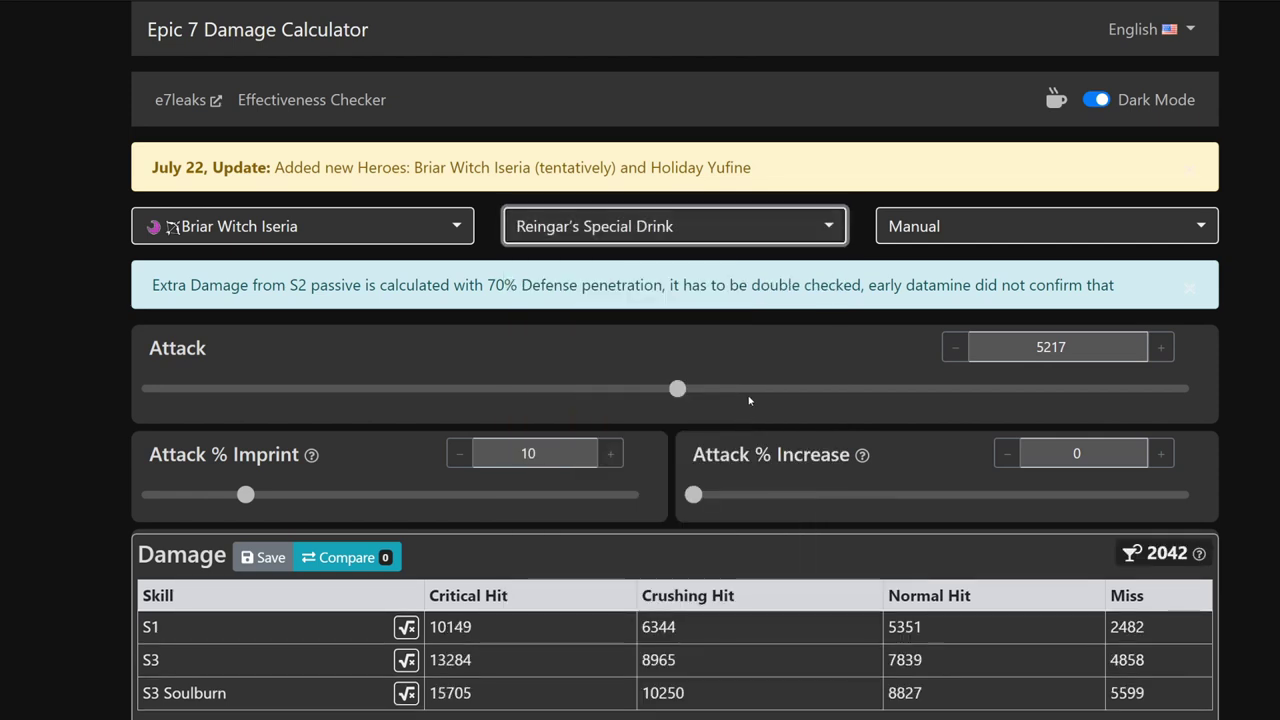
Step: Equip Iseria with the Otherworldly Machinery artifact and raise the artifact level to 30
click(830, 232)
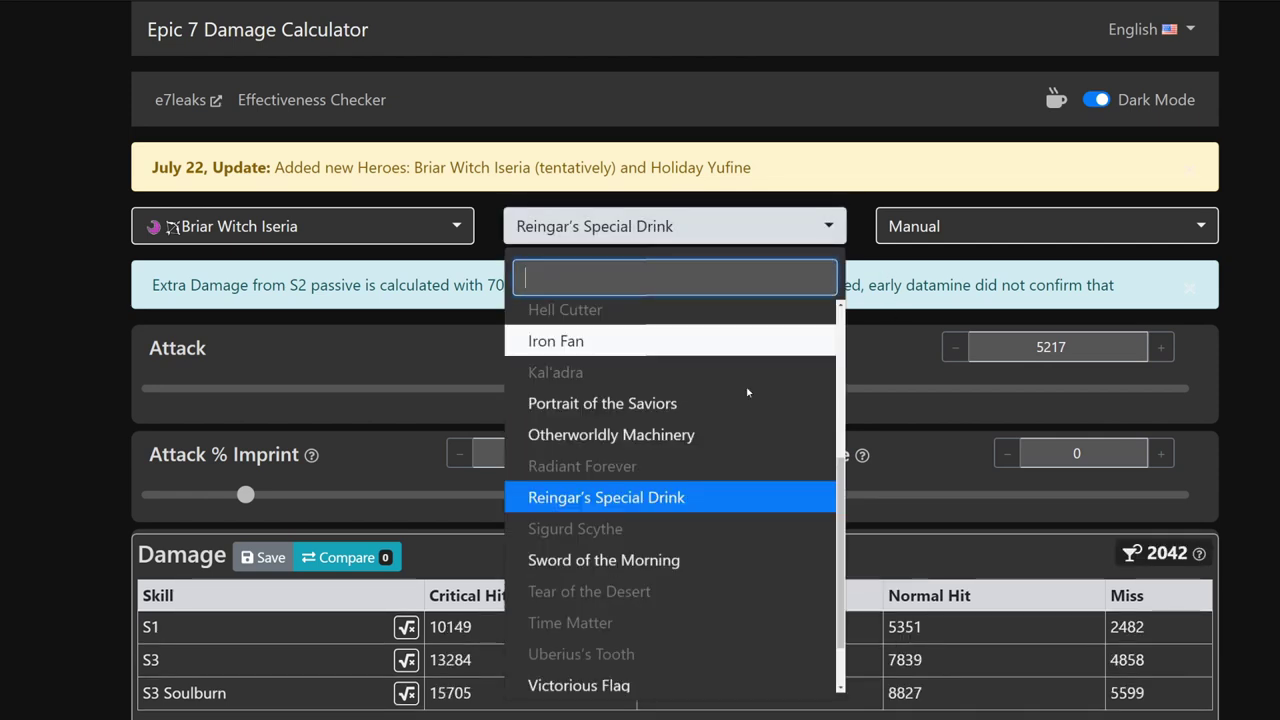
click(740, 434)
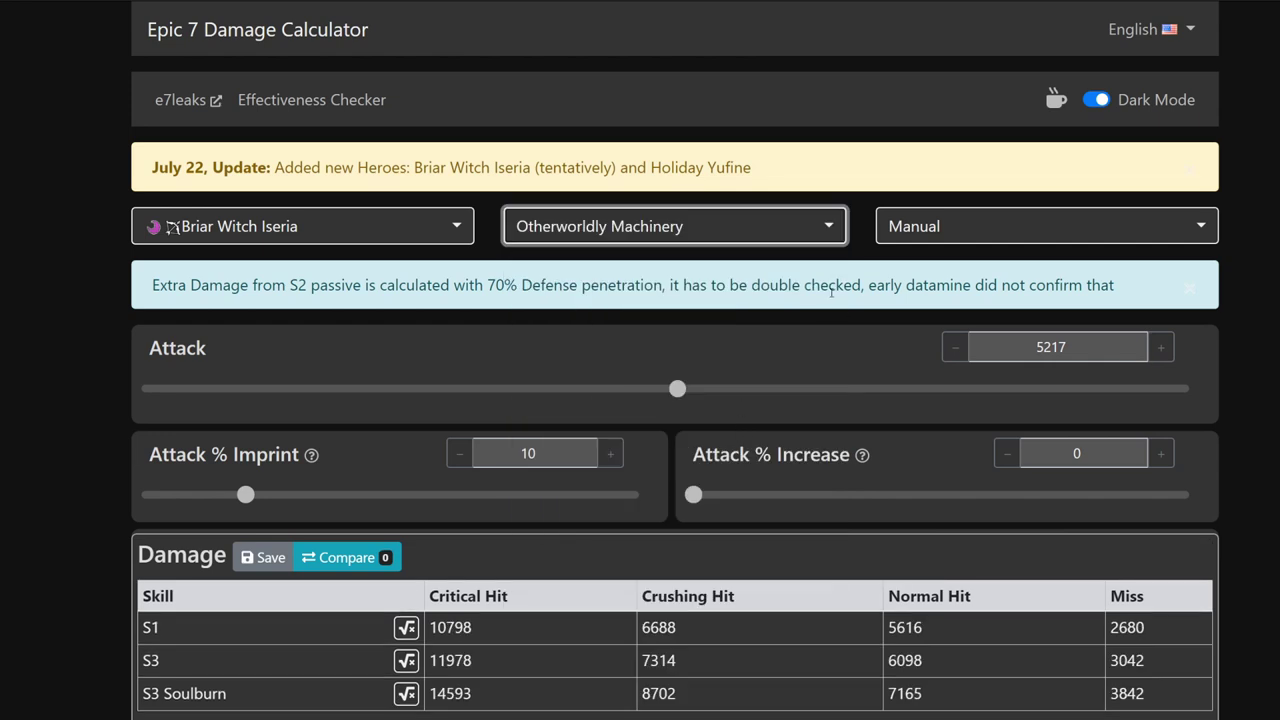
scroll(830, 285, down, 5)
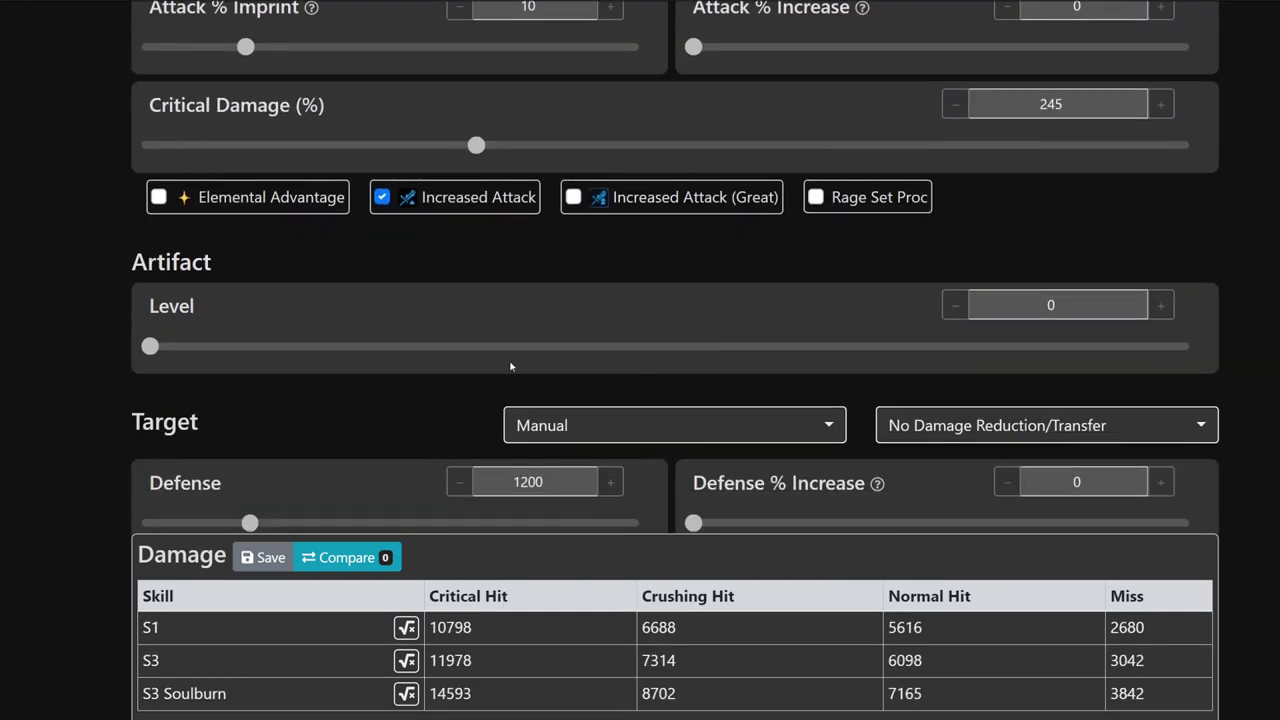
drag(150, 346, 1180, 346)
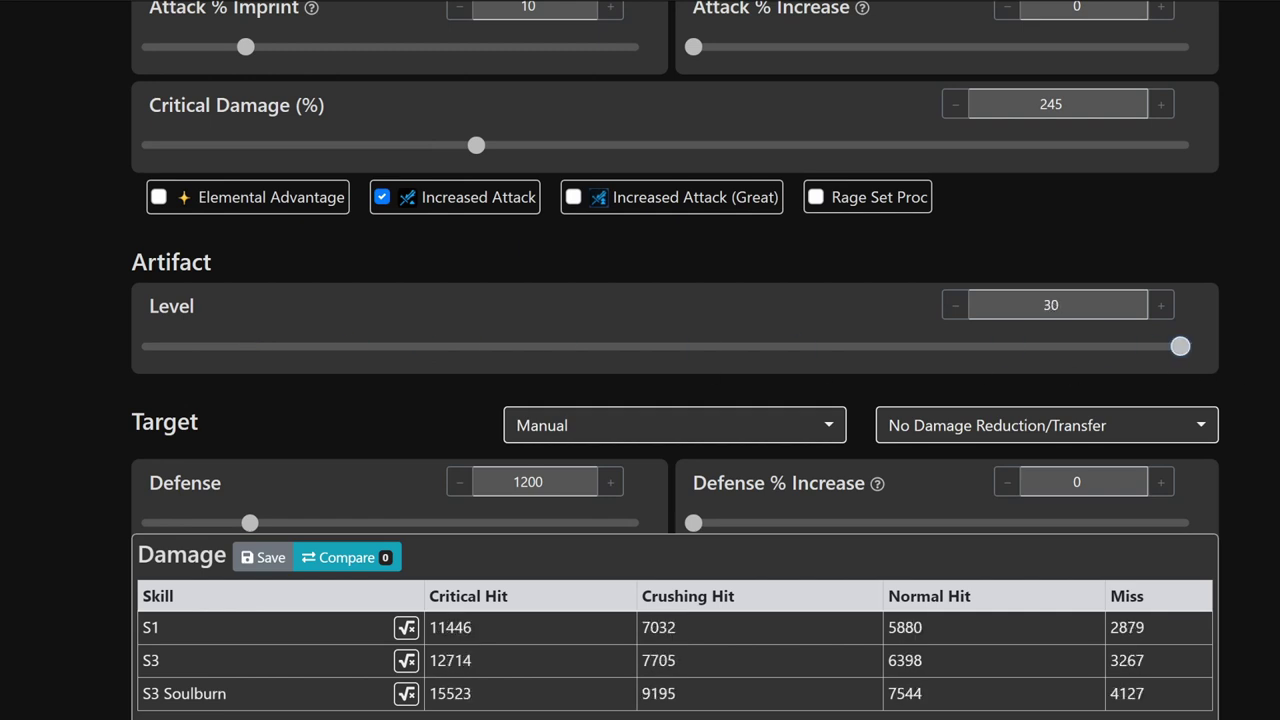
Step: Replace Otherworldly Machinery with Portrait of the Saviors and check the damage at artifact level 30
scroll(903, 171, up, 3)
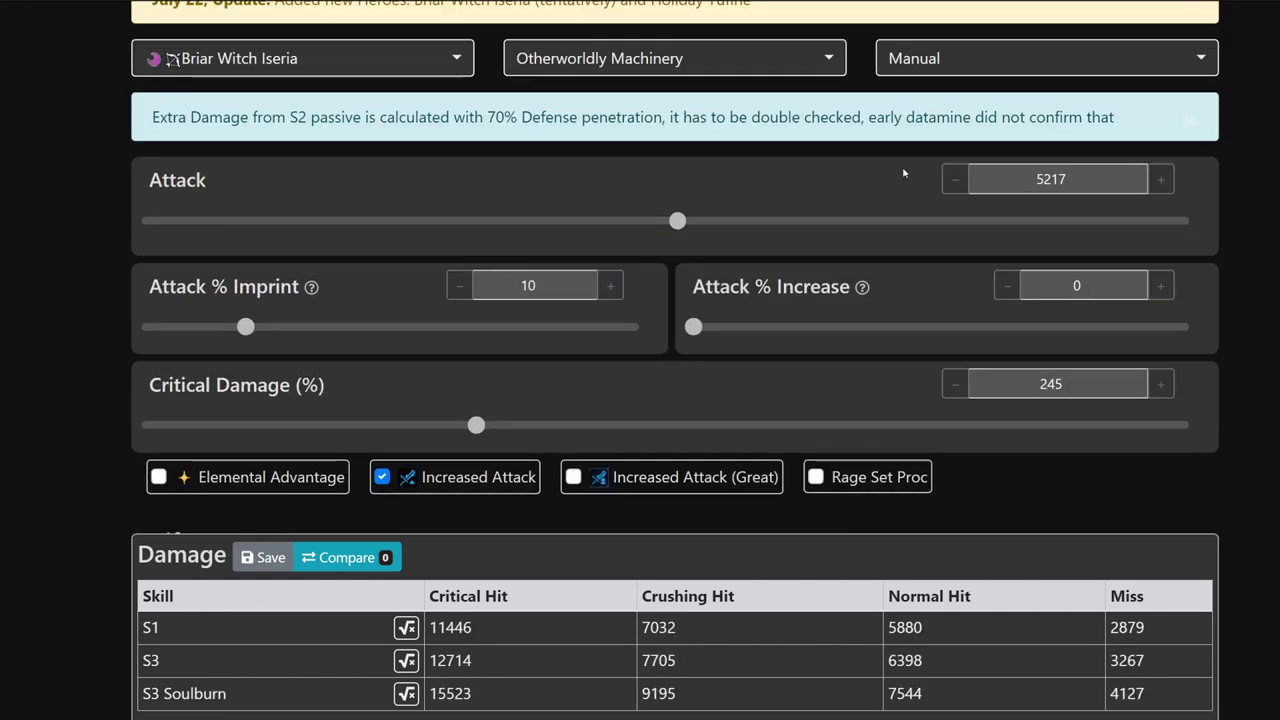
click(830, 60)
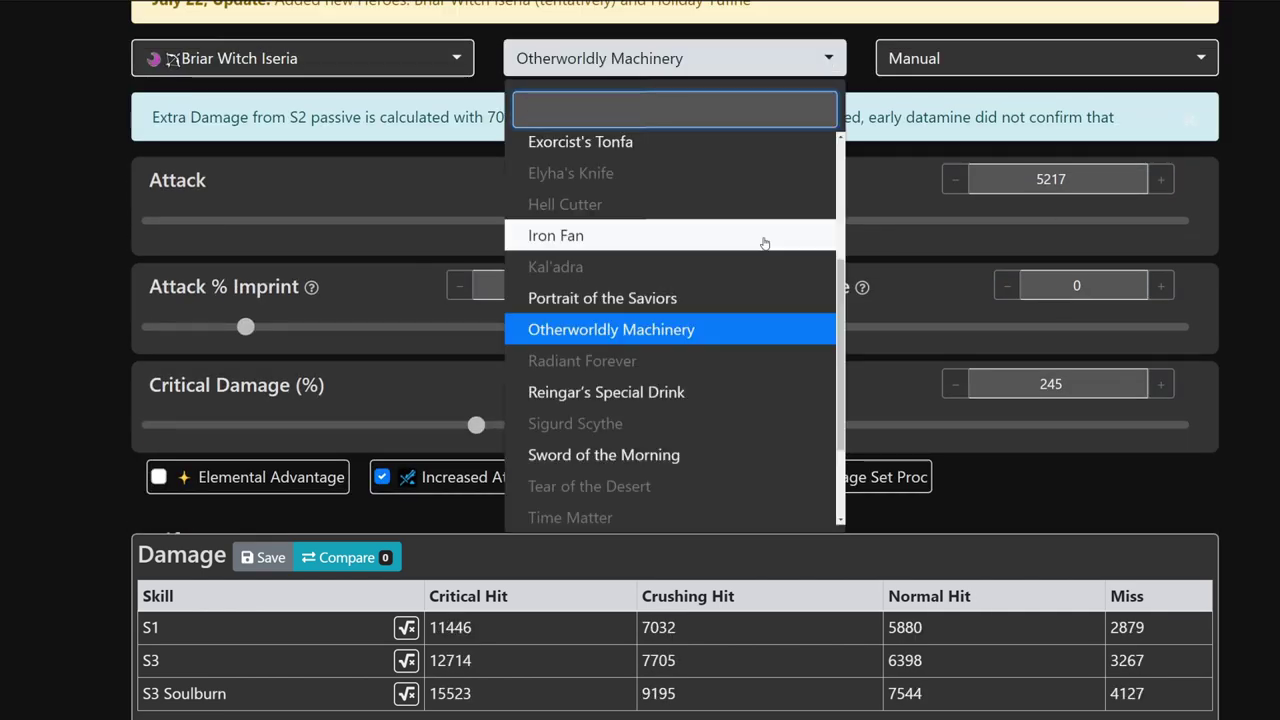
click(737, 297)
scroll(566, 303, down, 5)
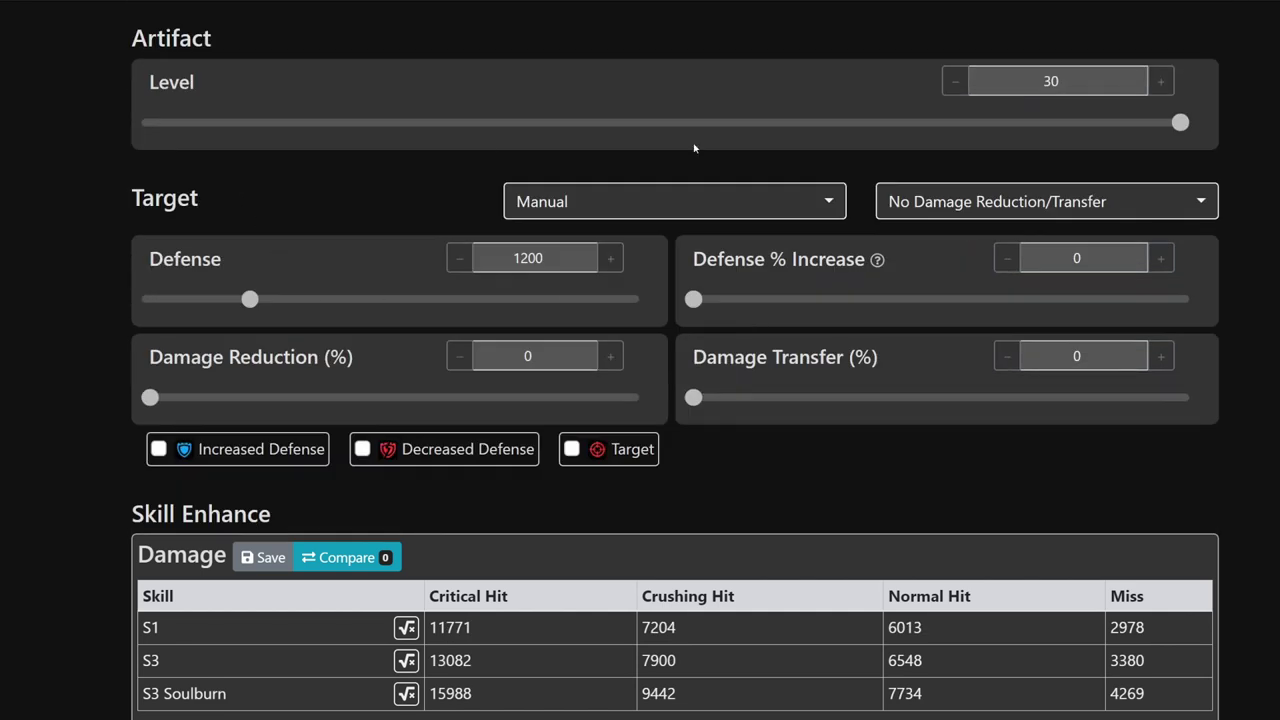
scroll(877, 444, up, 2)
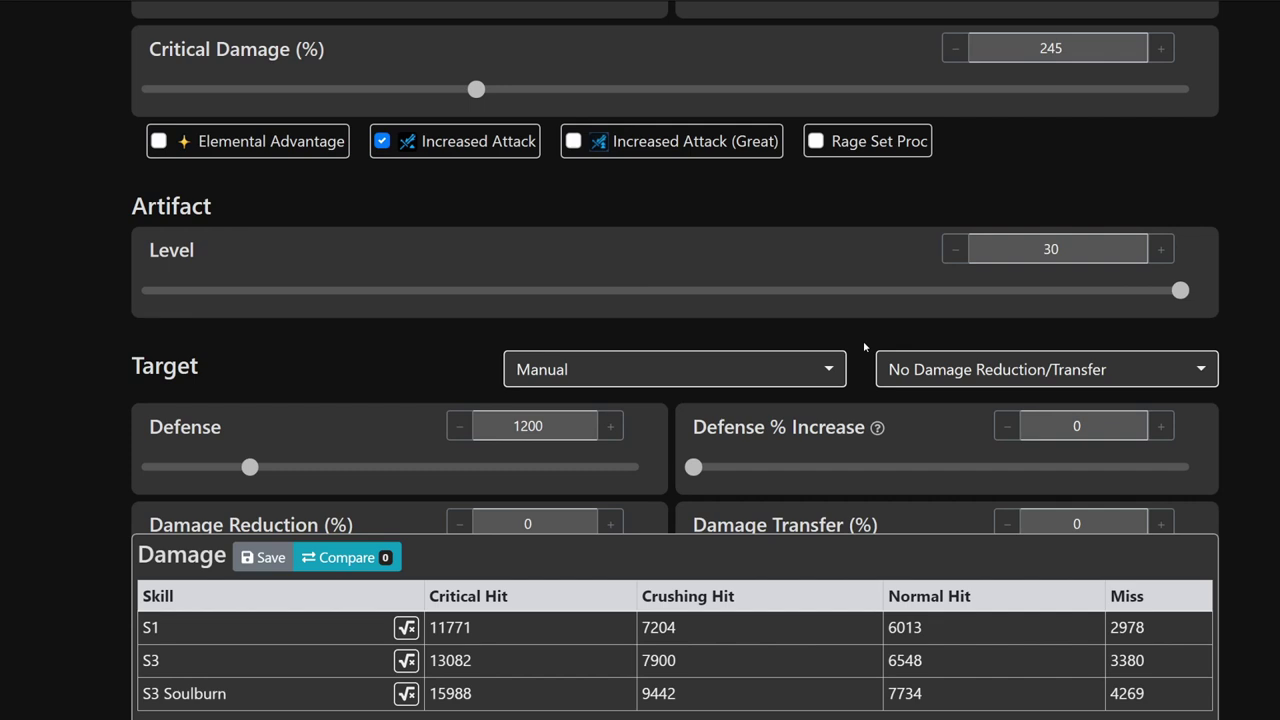
Step: Apply the Aurius (Max) damage transfer to the target
scroll(865, 347, down, 1)
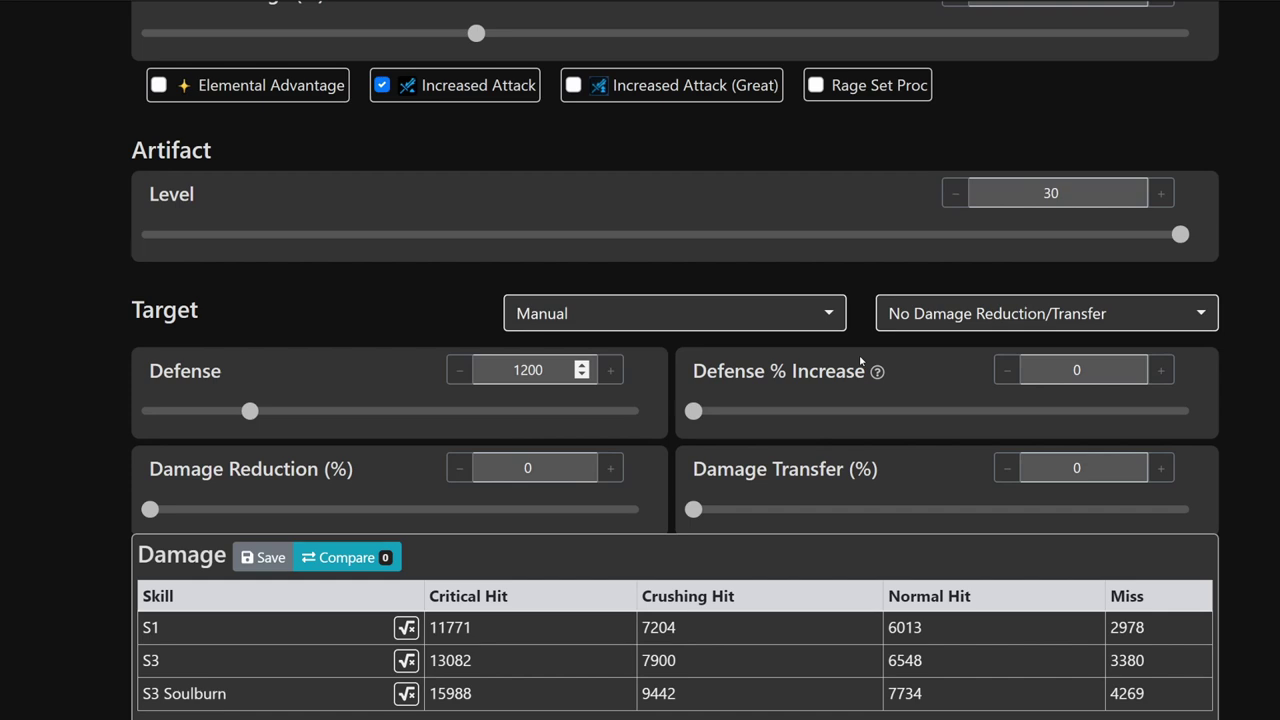
click(1062, 316)
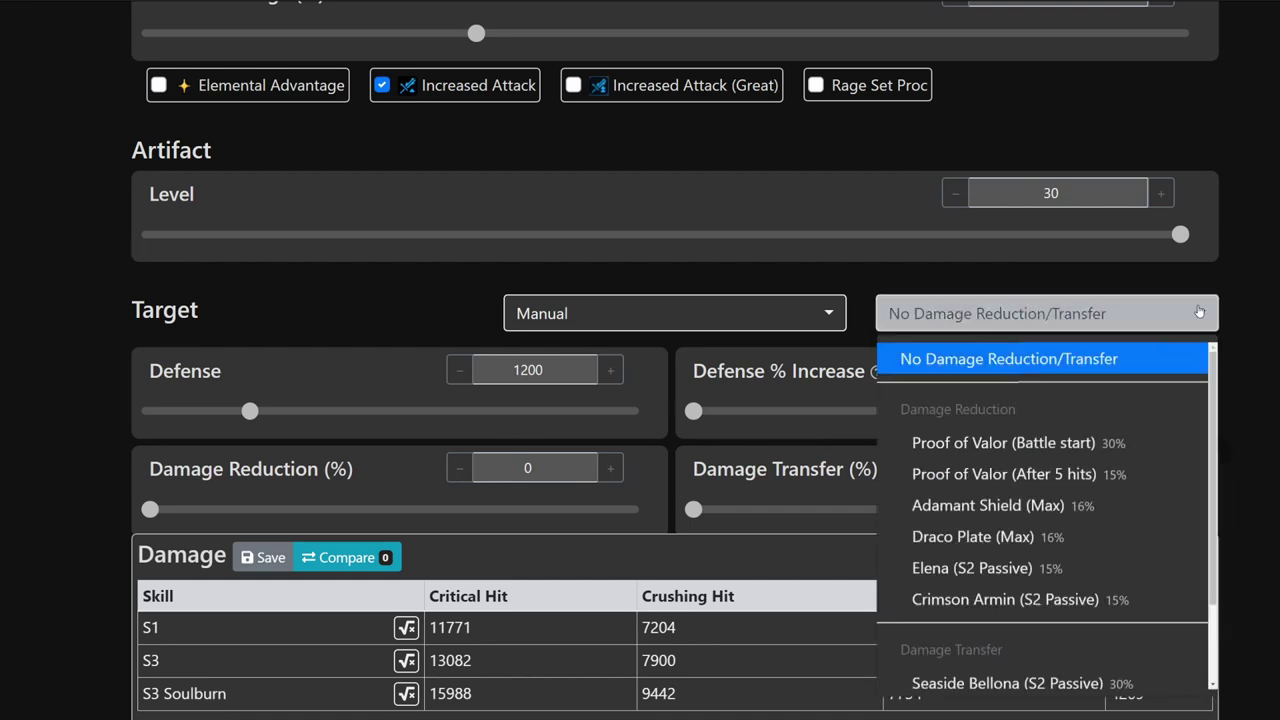
scroll(1052, 540, down, 1)
click(1046, 612)
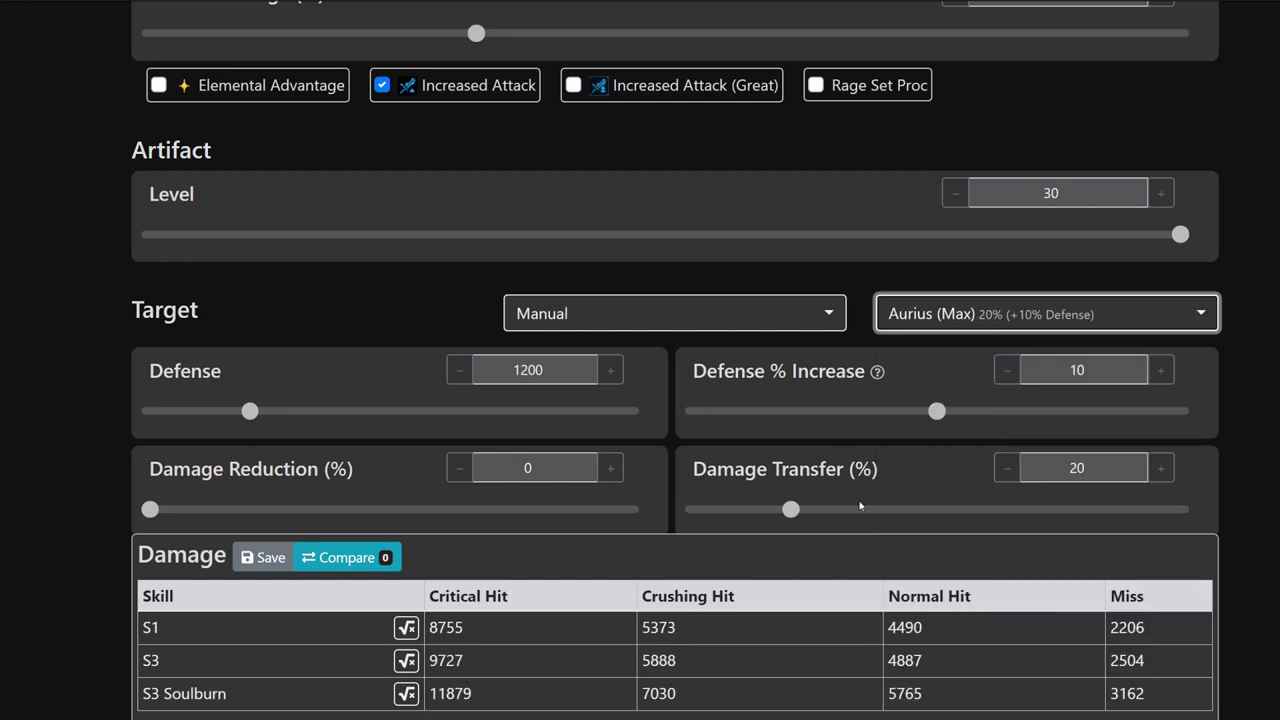
Step: Compare the damage against the Aurius target by switching the artifact to Reingar's Special Drink and back to Portrait of the Saviors
scroll(913, 365, up, 8)
click(805, 238)
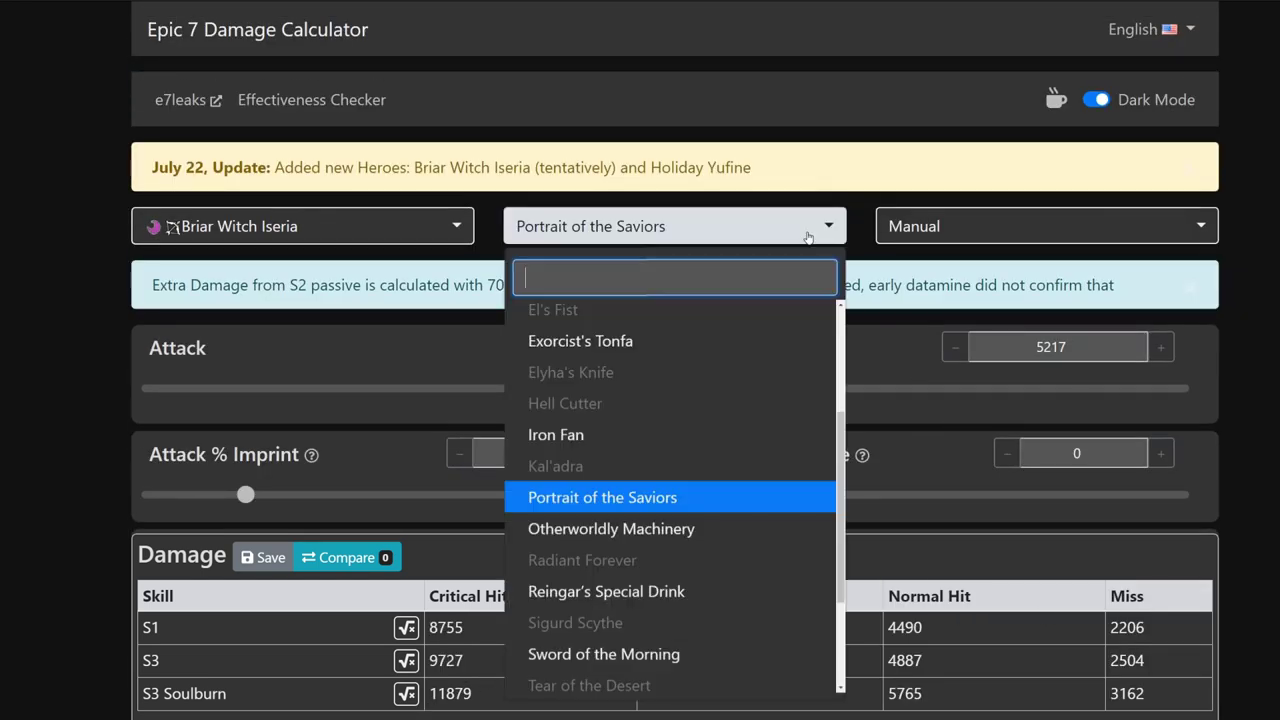
click(688, 588)
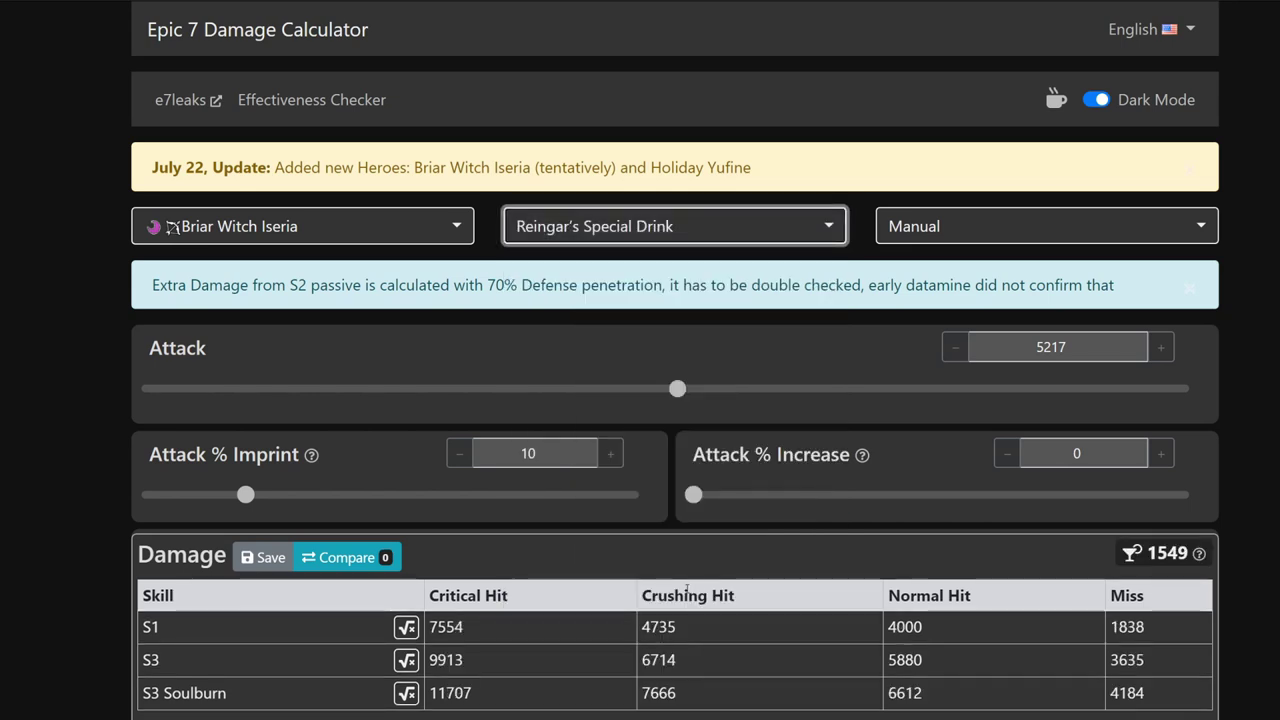
click(837, 236)
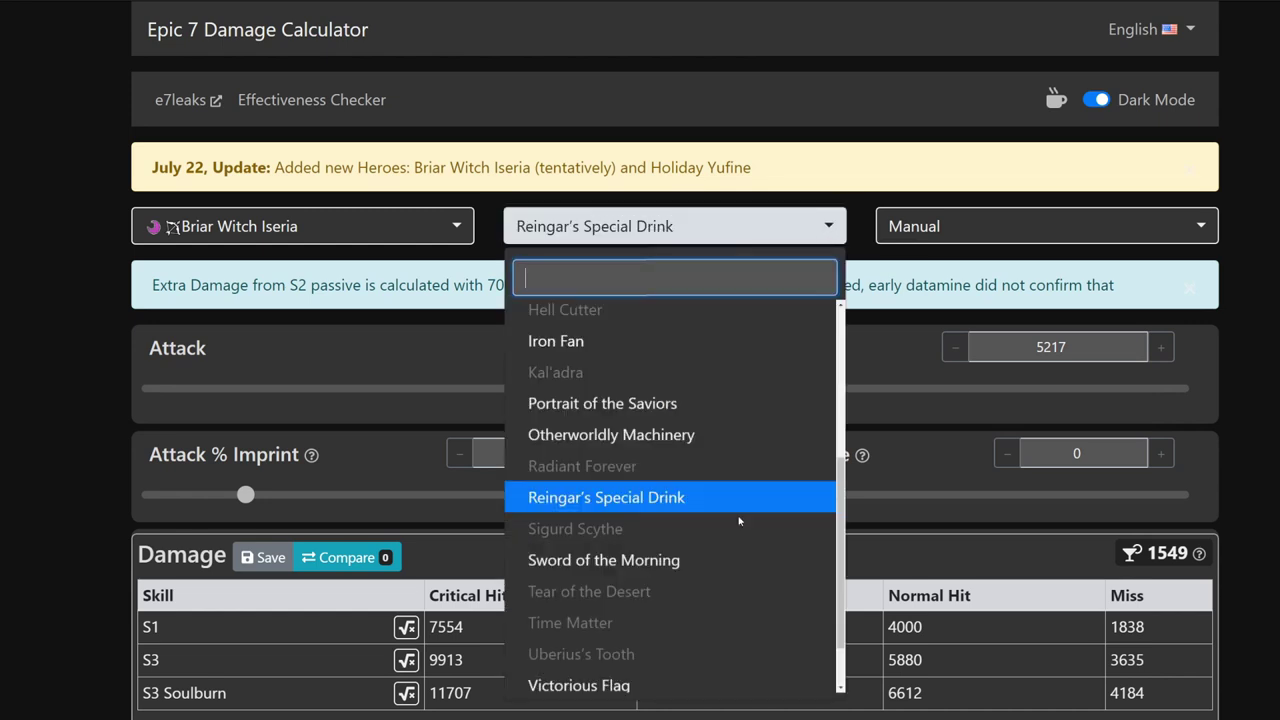
click(737, 405)
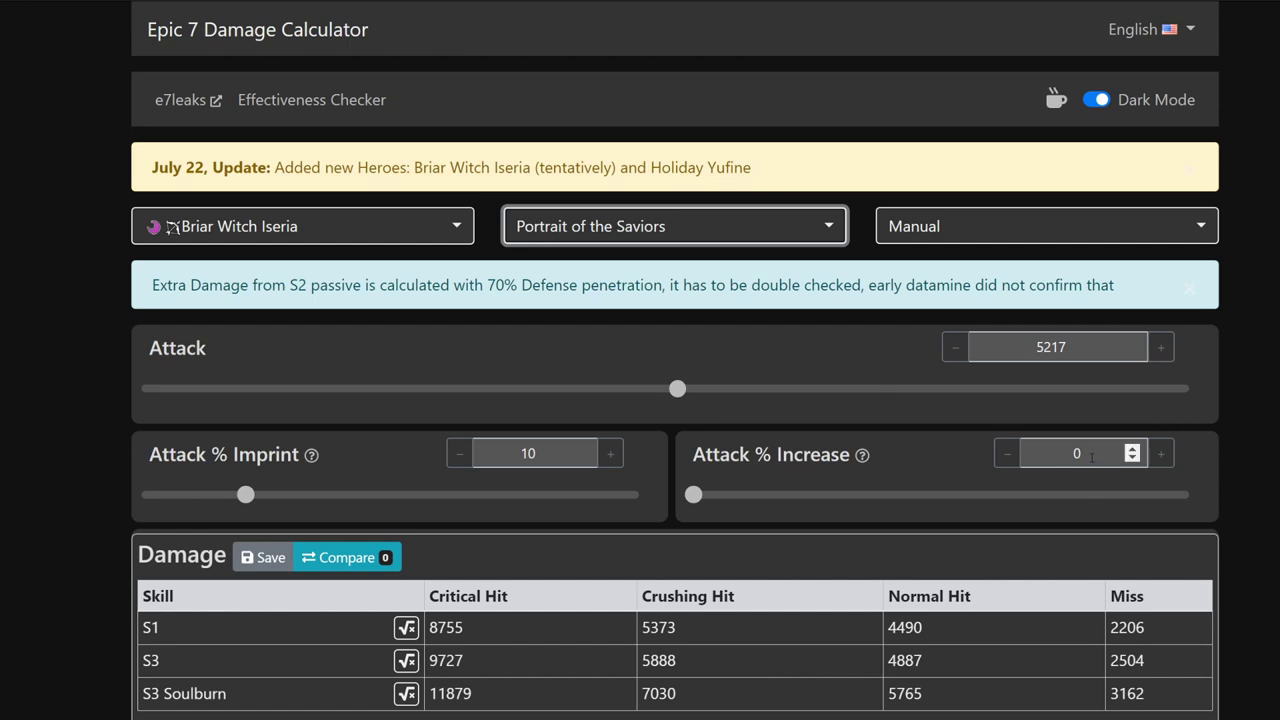
Step: Set Iseria's Attack % Increase to 18 and switch the artifact to Reingar's Special Drink
click(1052, 459)
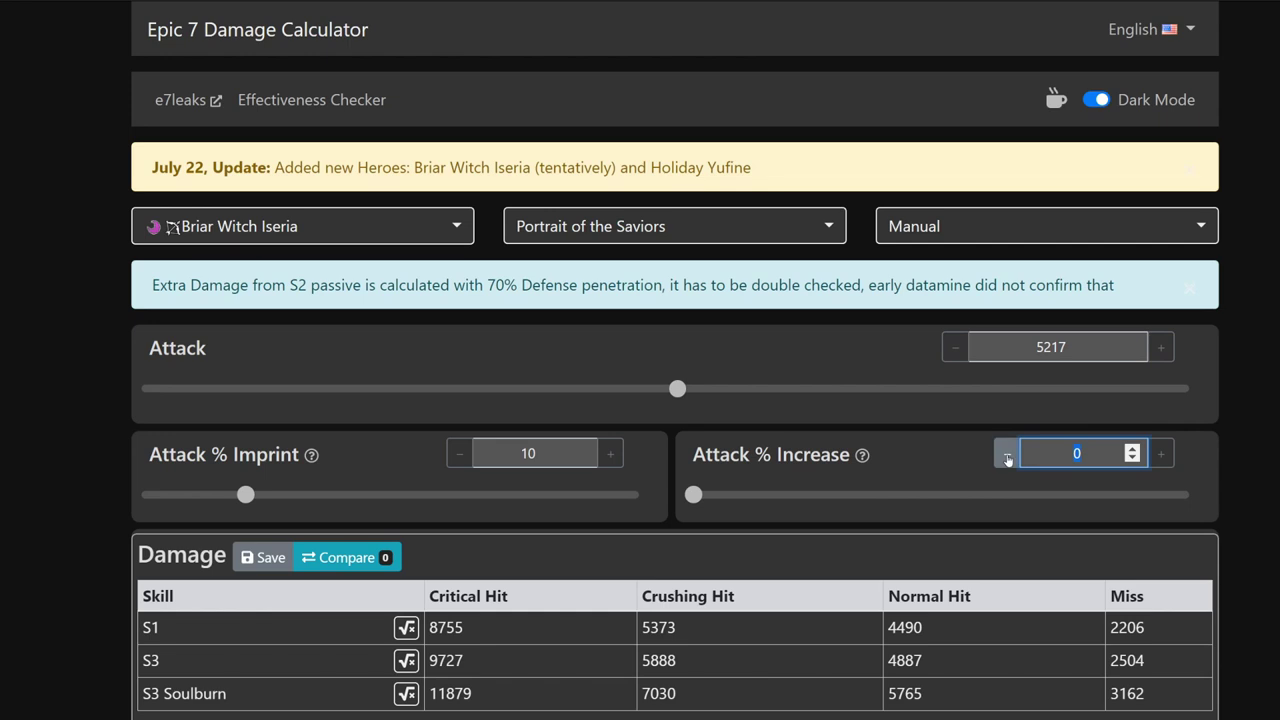
text(18)
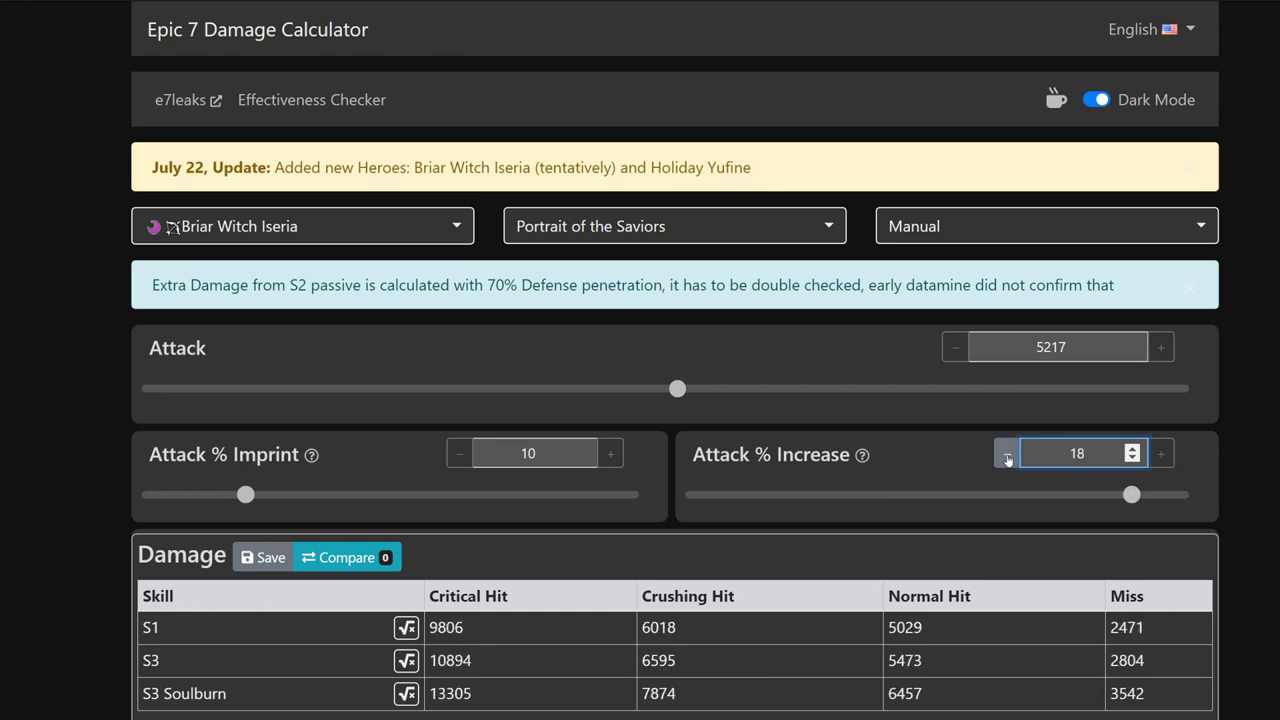
scroll(908, 527, down, 3)
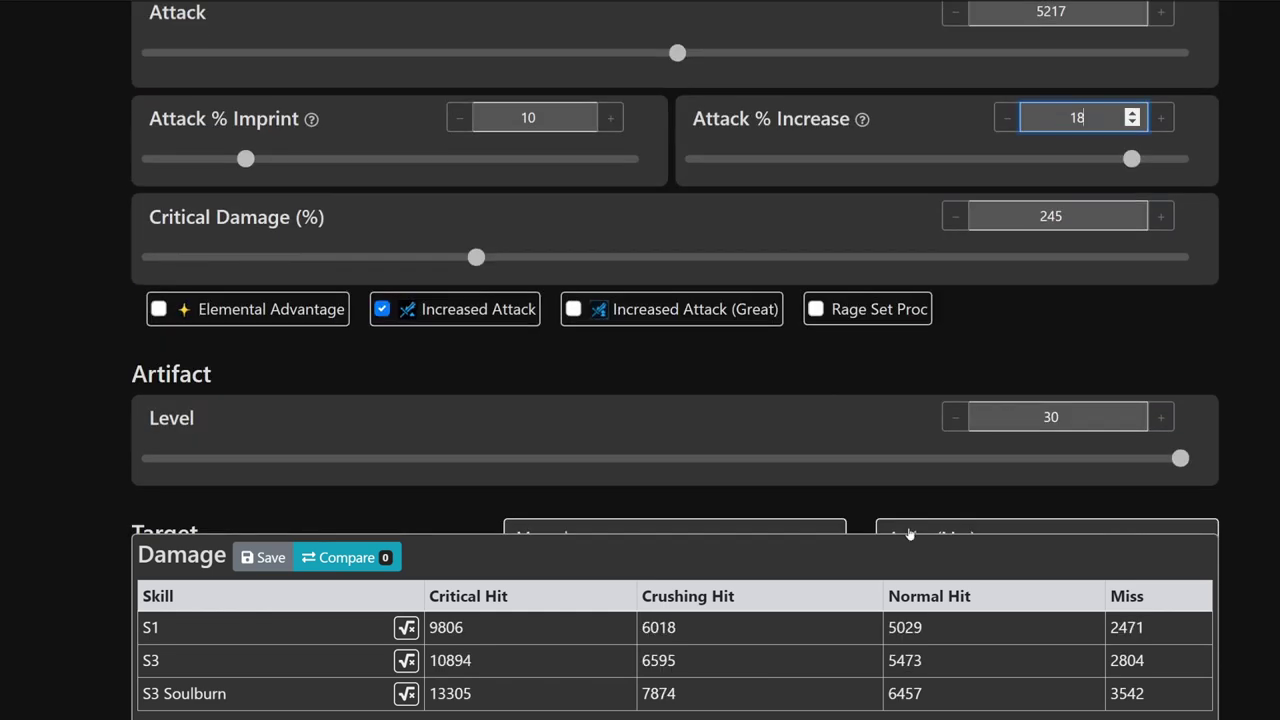
scroll(790, 390, up, 3)
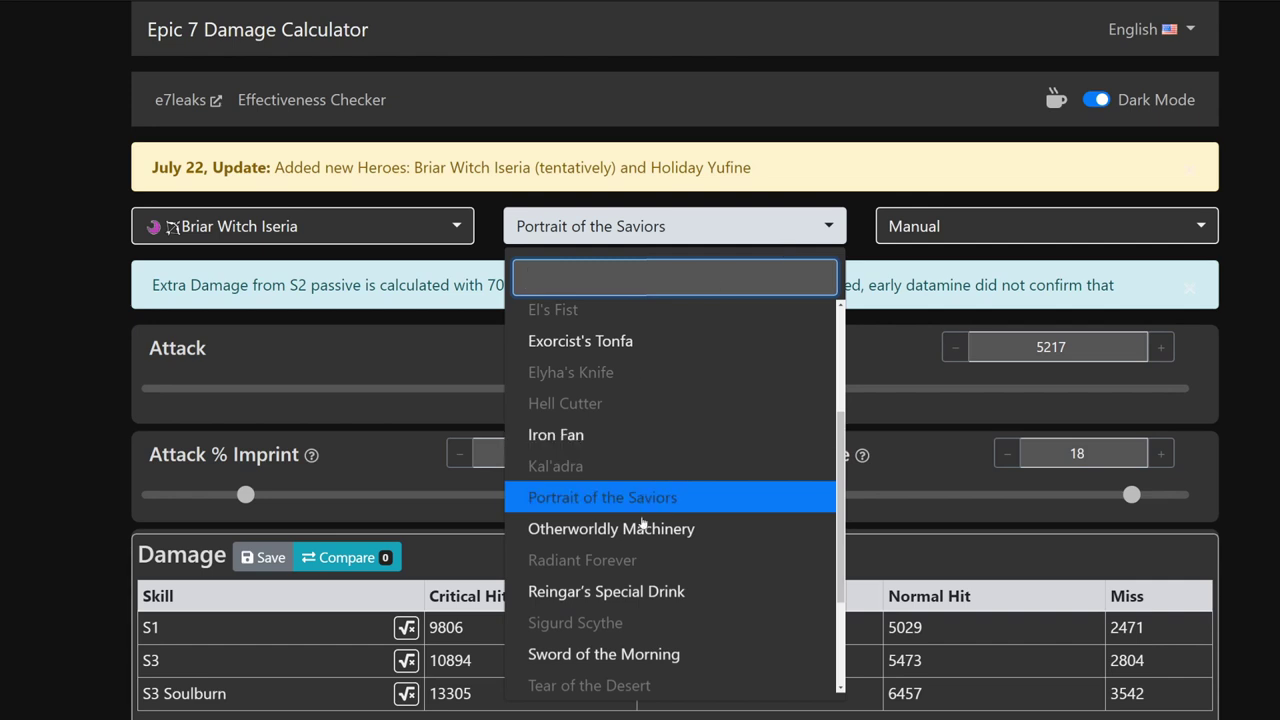
click(655, 591)
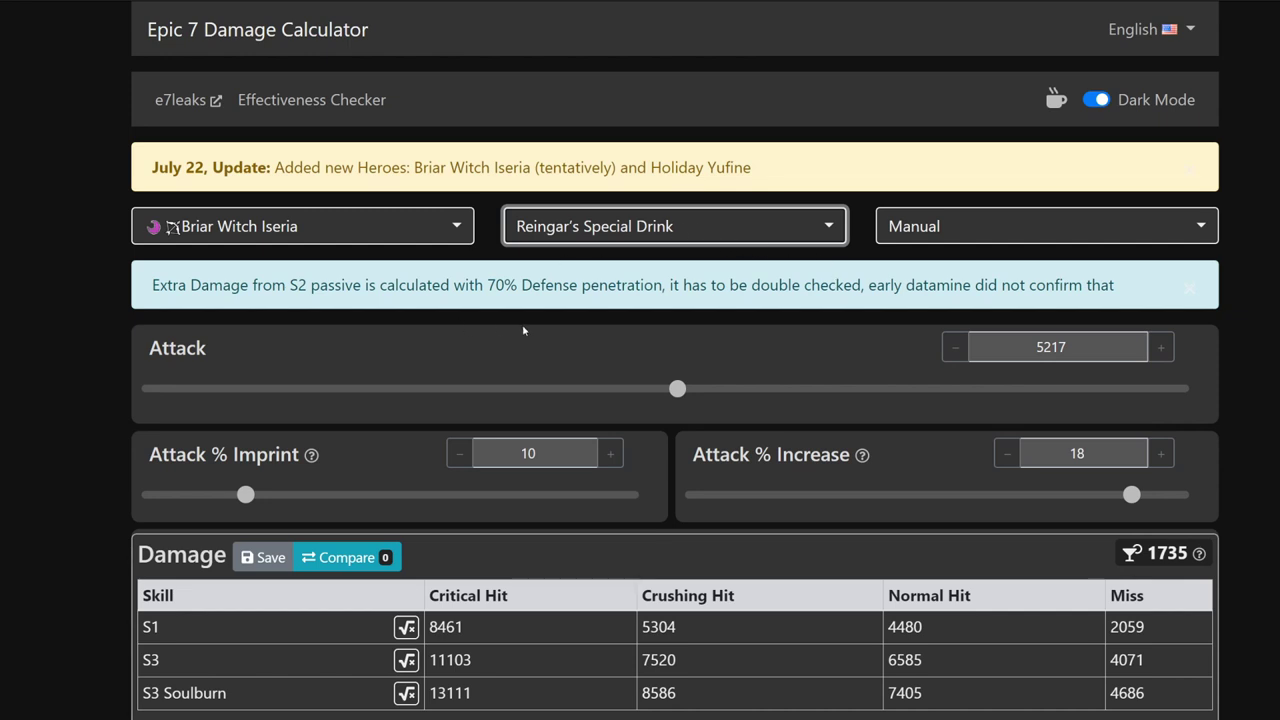
Step: Apply Decreased Defense to the target, check the skill damage, and remove the debuff again
scroll(523, 330, down, 3)
scroll(364, 376, down, 3)
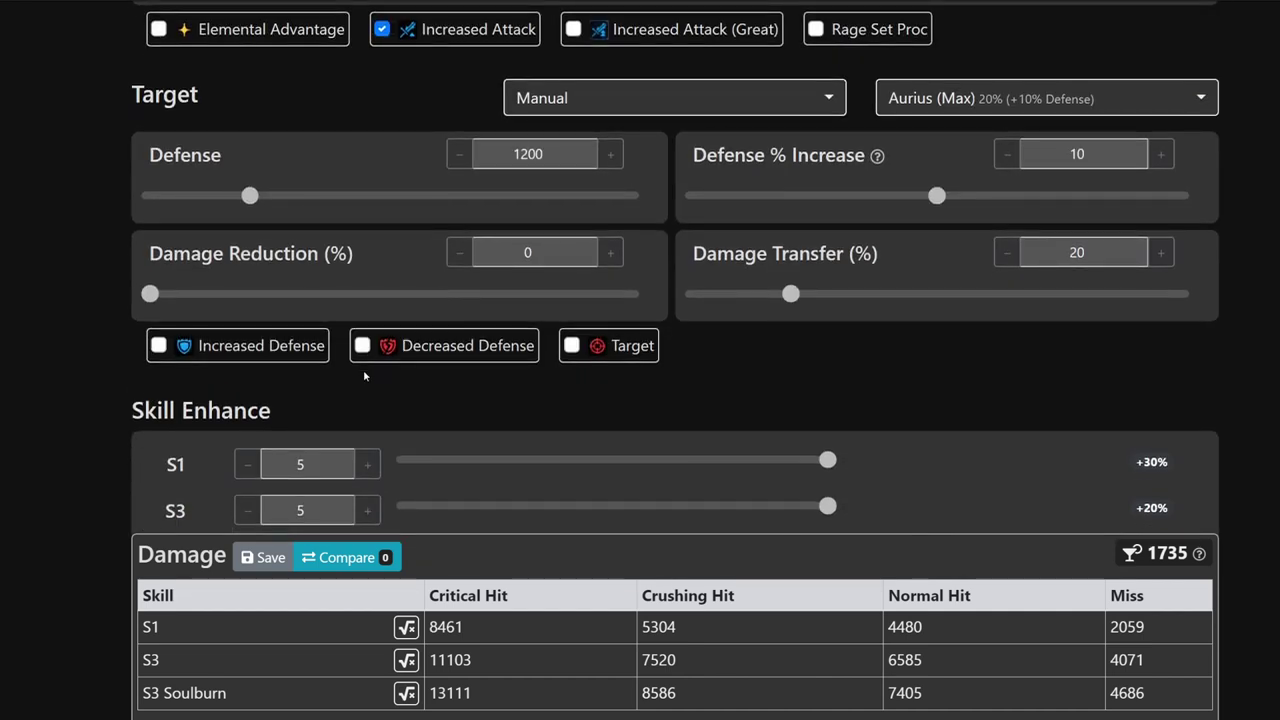
click(363, 347)
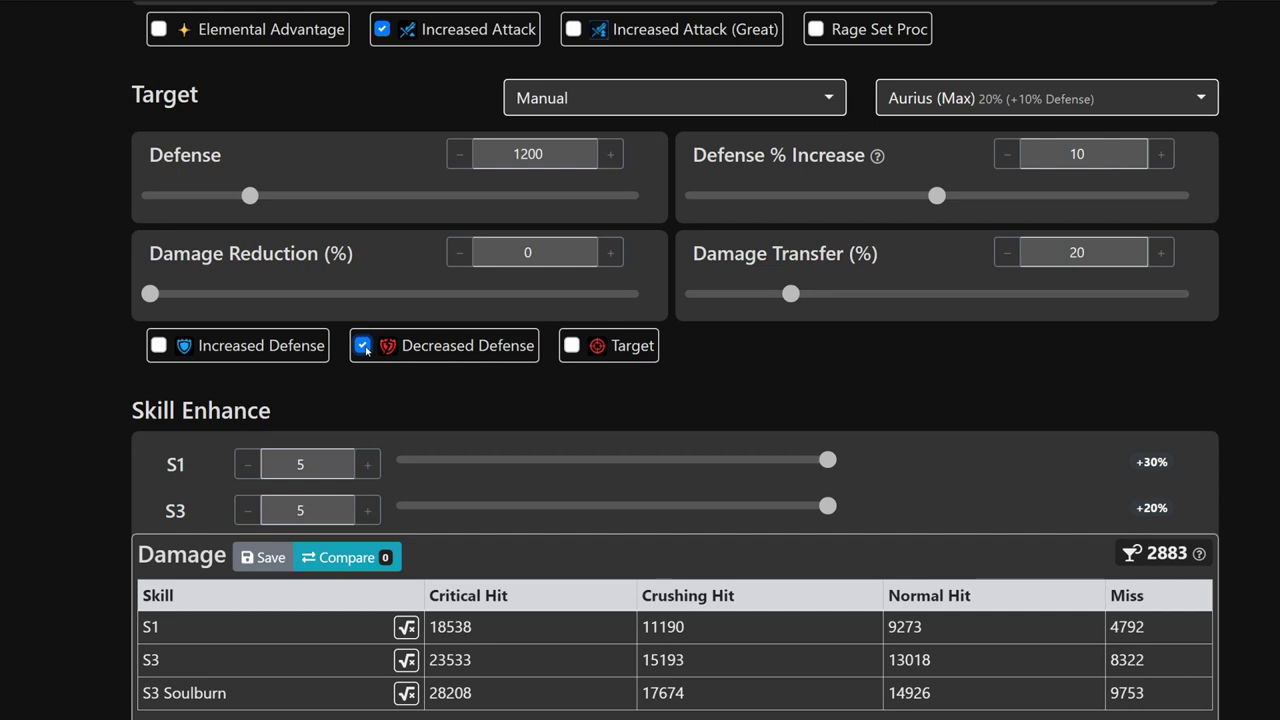
click(363, 346)
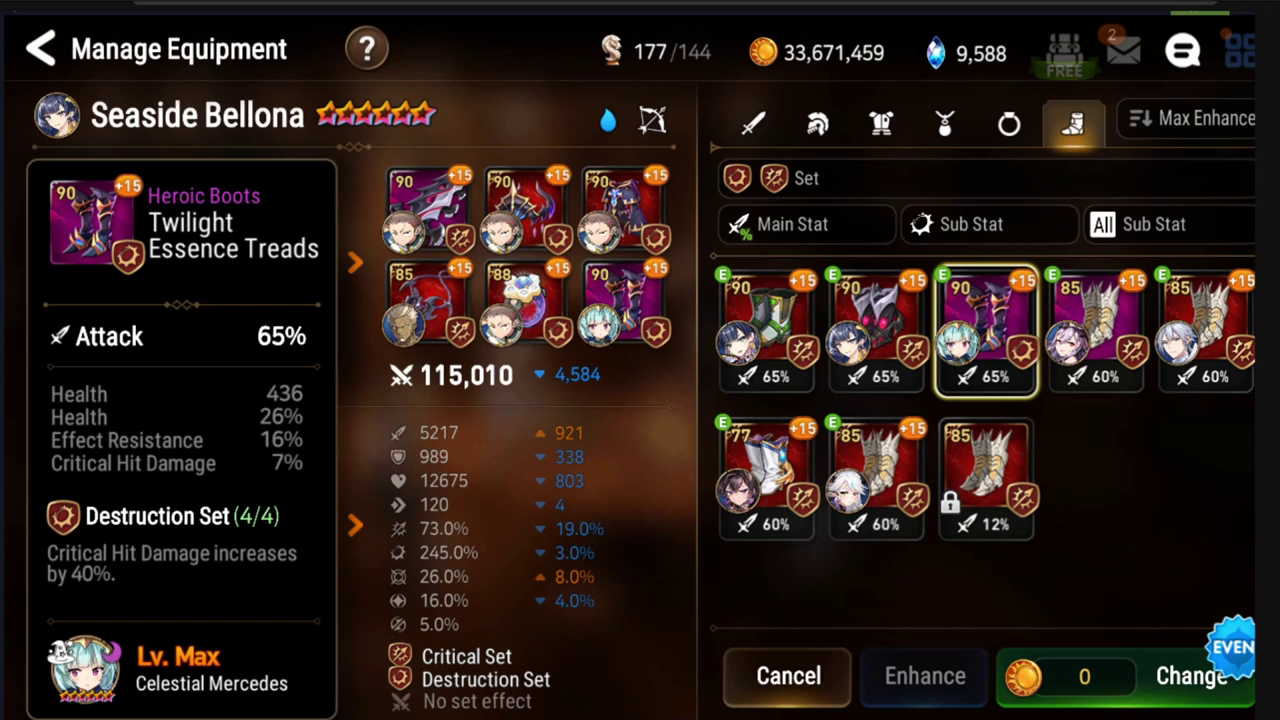
Step: In Seaside Bellona's equipment manager, change the gear set filter to Speed Set and Critical Set
click(795, 178)
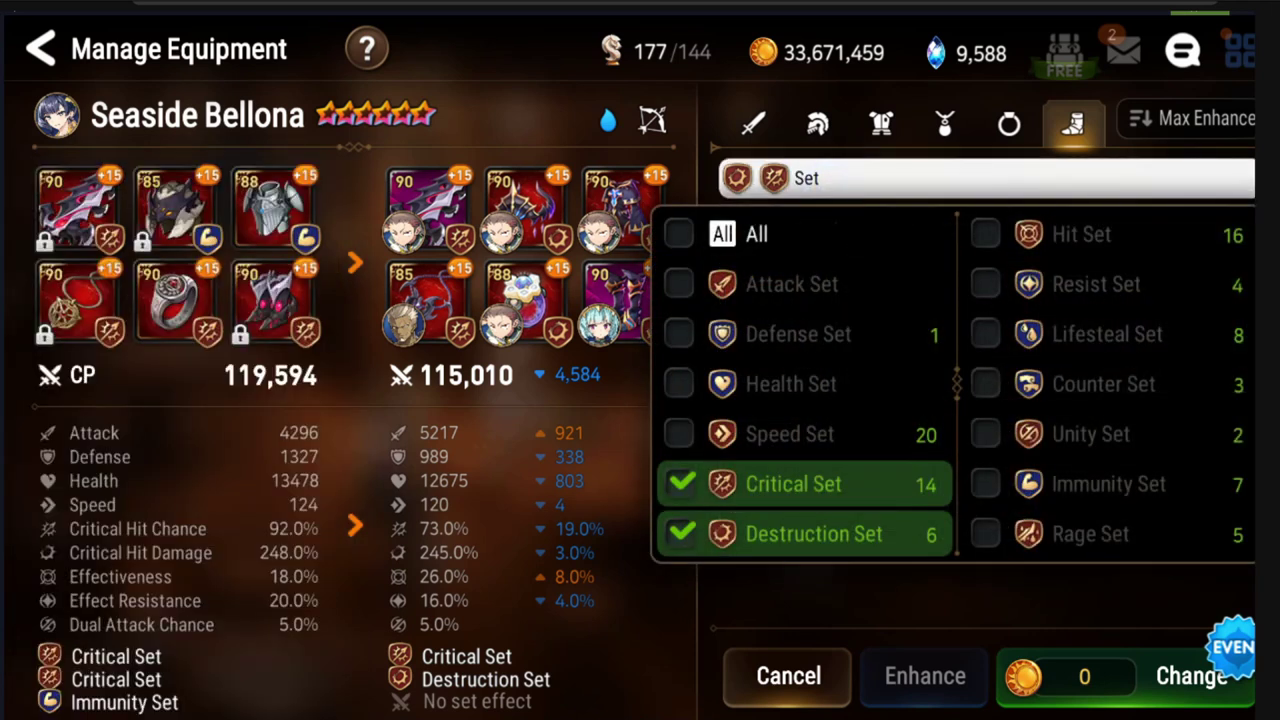
click(680, 433)
click(680, 483)
click(680, 533)
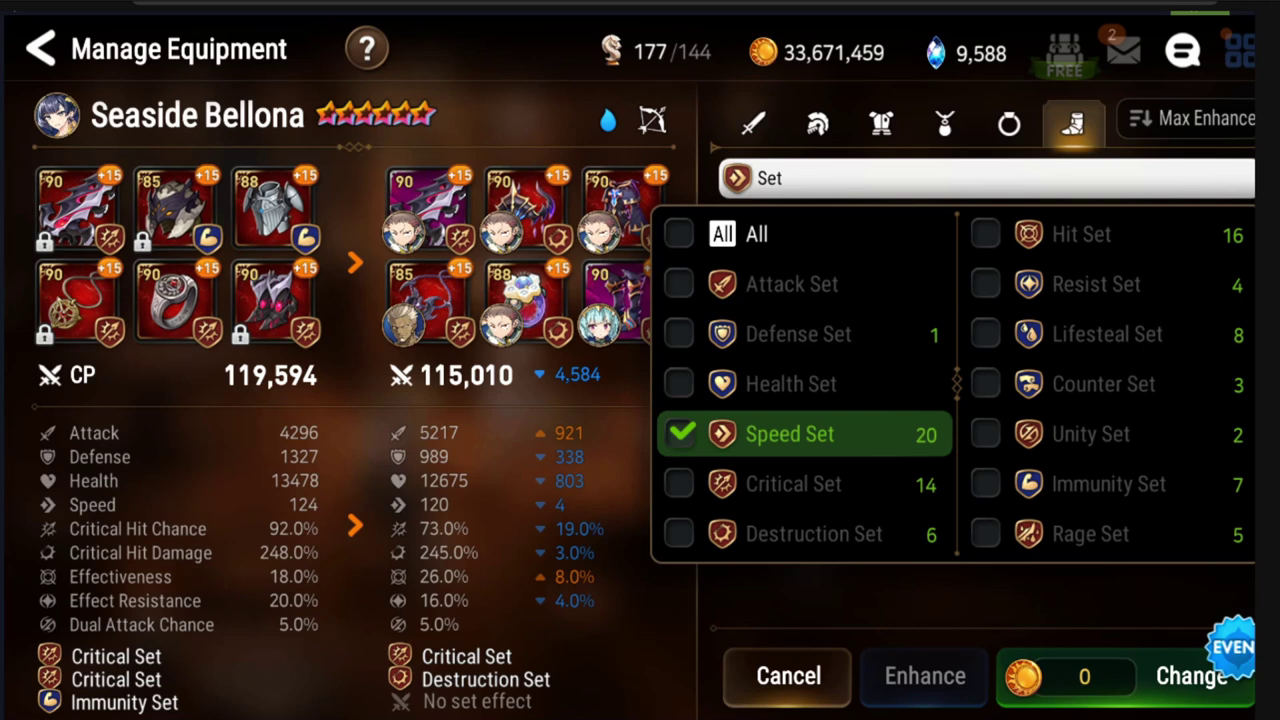
click(678, 484)
click(863, 174)
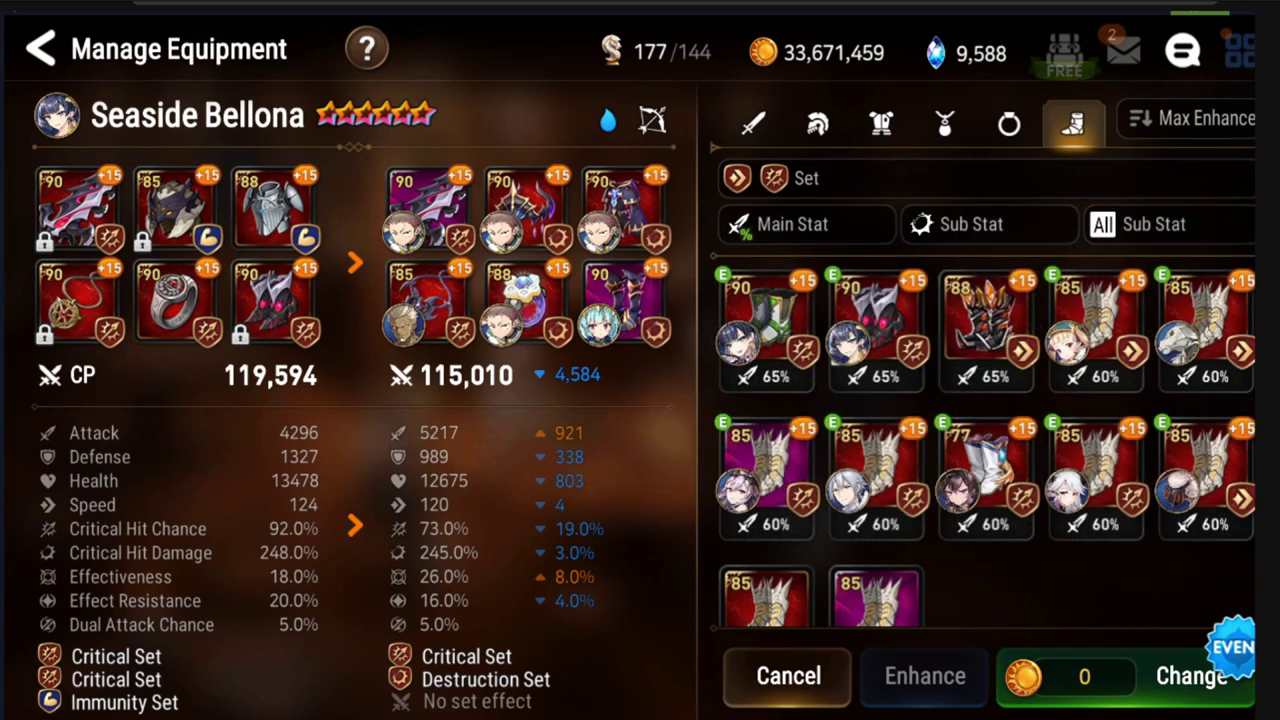
Step: Clear the main stat filter, filter by the Attack(%) sub stat, and preview the Speed Set Ancient Drake Mask as Bellona's helmet
click(753, 122)
click(792, 224)
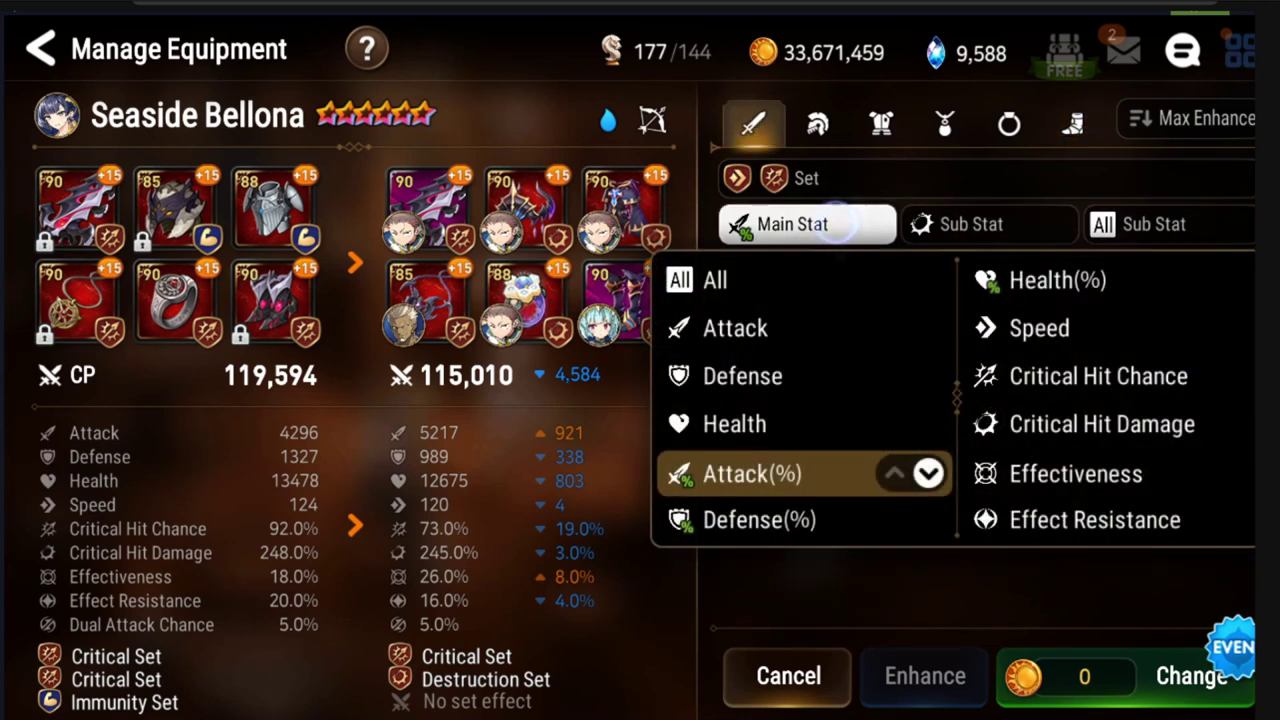
click(970, 224)
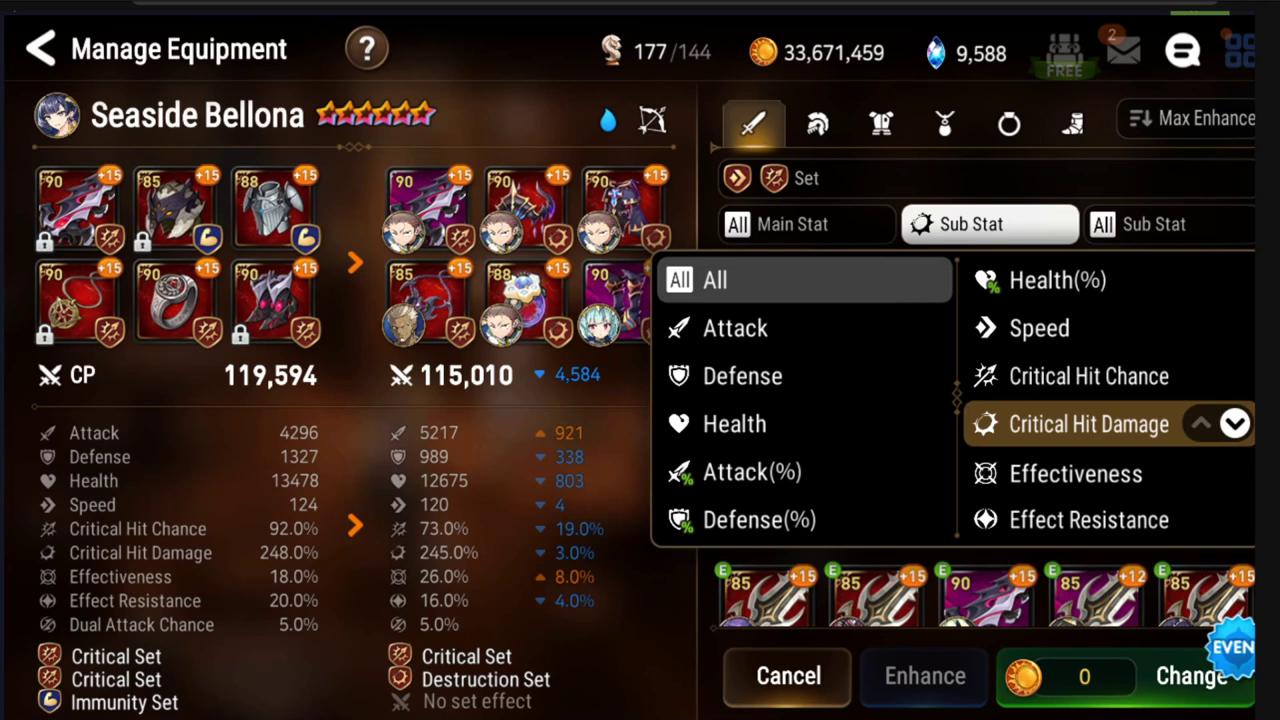
click(752, 471)
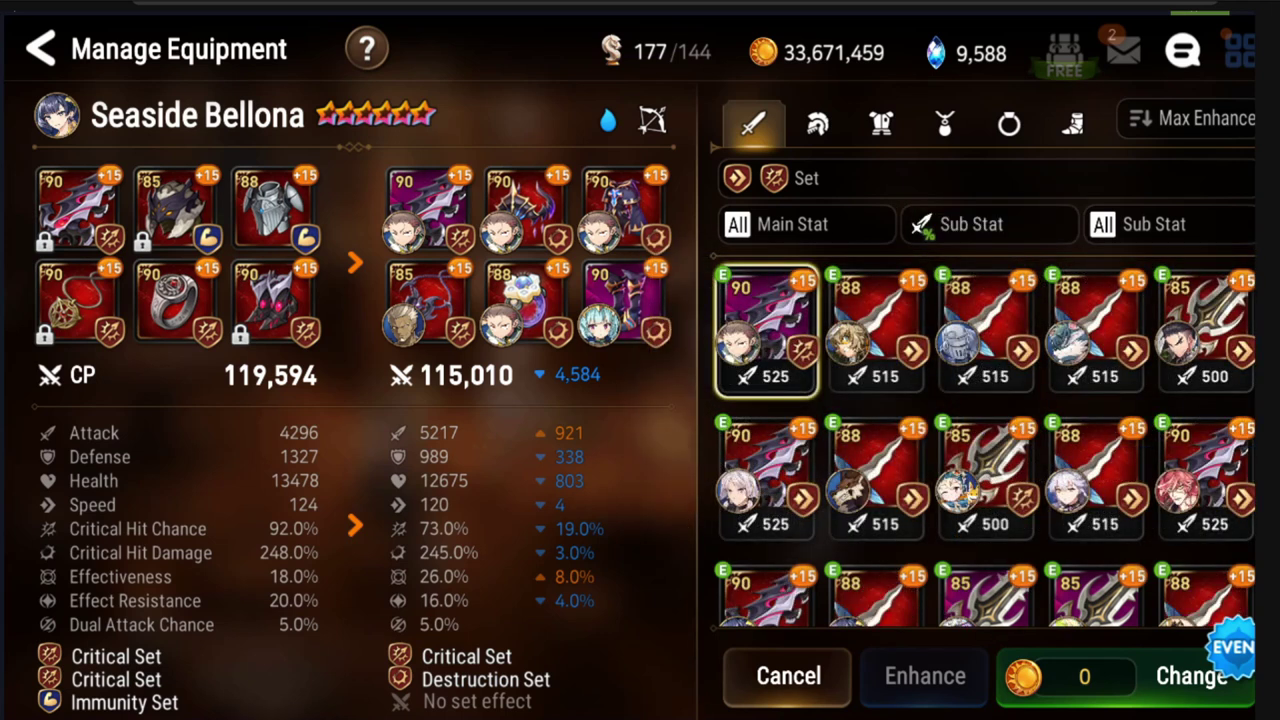
click(817, 123)
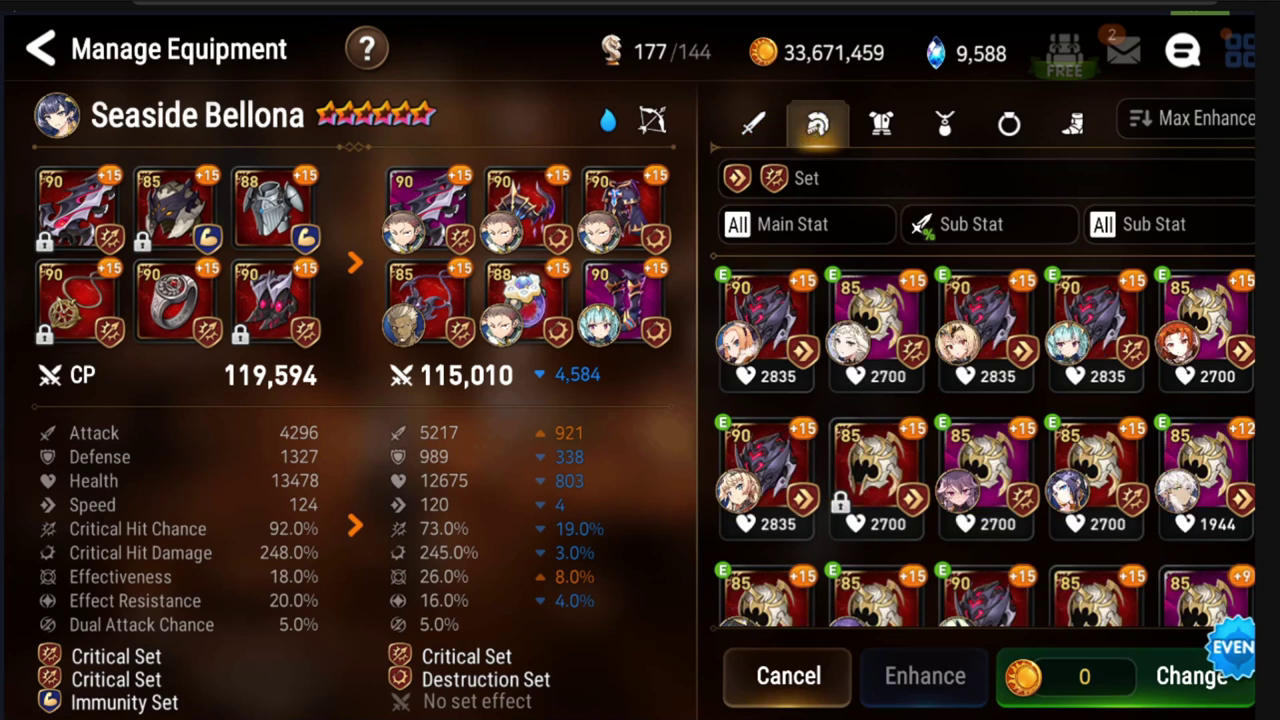
click(765, 330)
click(765, 330)
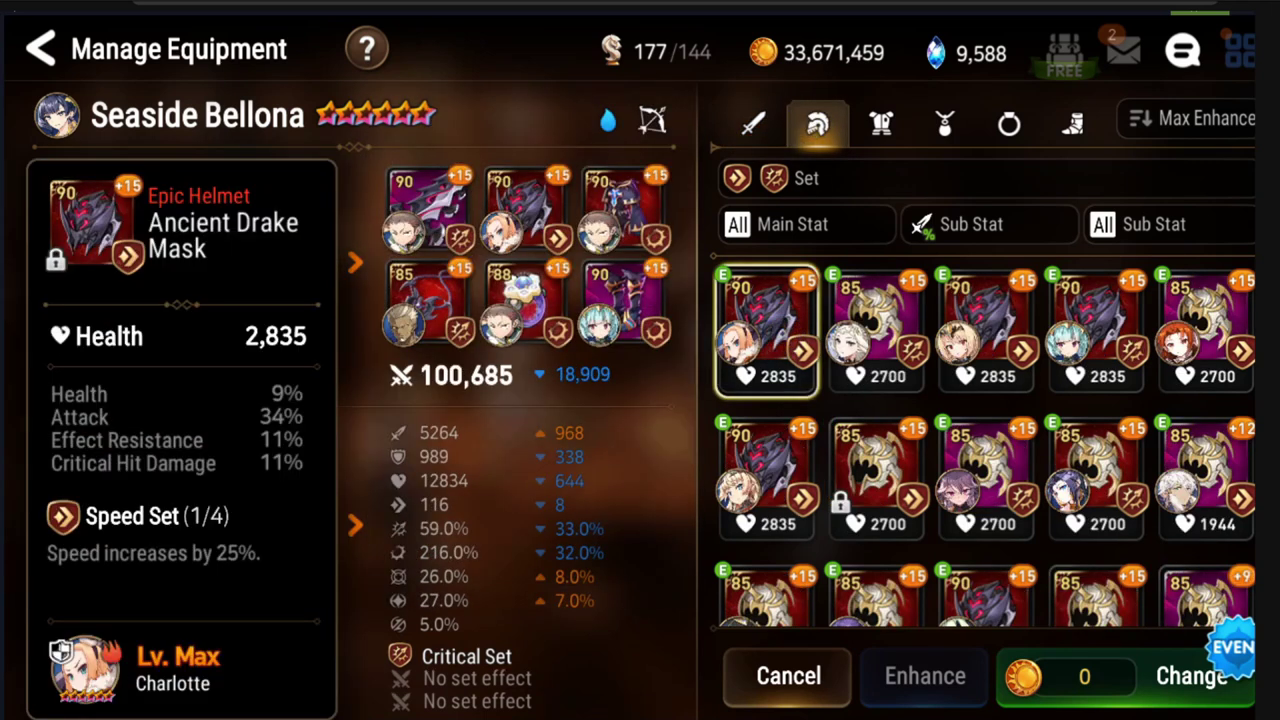
Step: Filter the armor by the Critical Hit Chance sub stat and preview the Critical Set Ancient Drake Leather Tunic
click(881, 123)
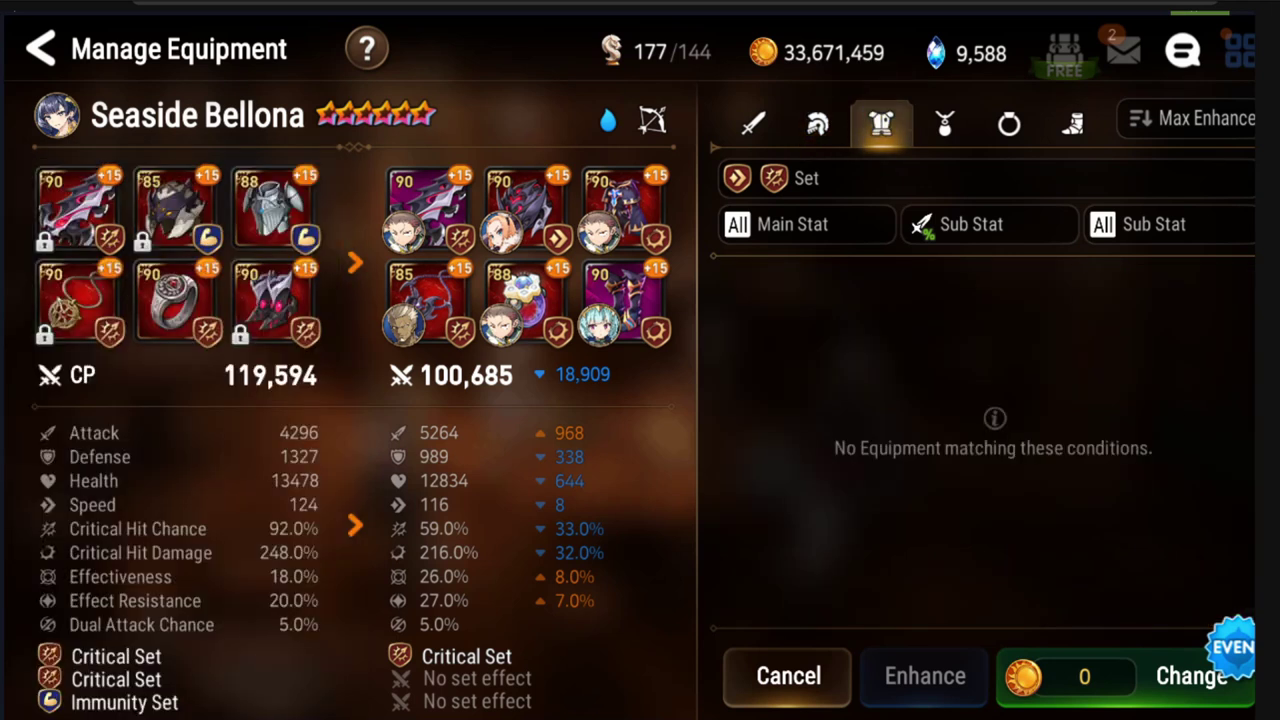
click(990, 224)
click(990, 376)
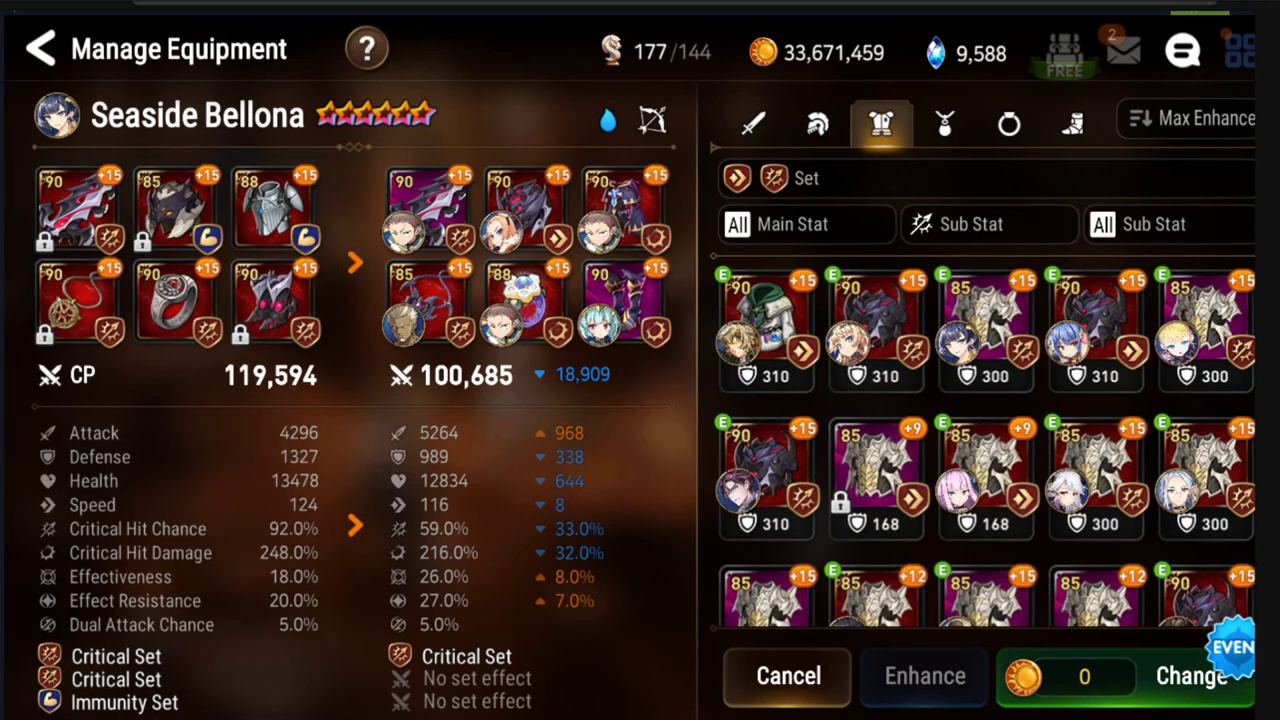
click(765, 330)
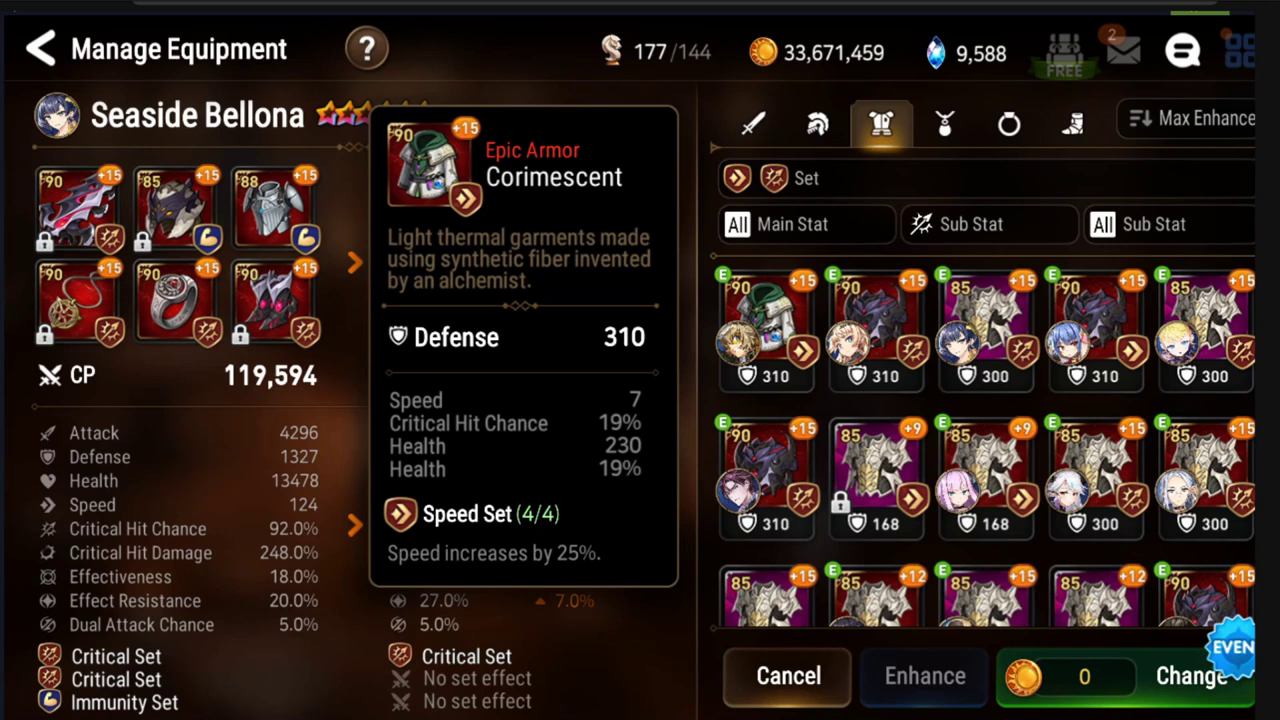
click(875, 330)
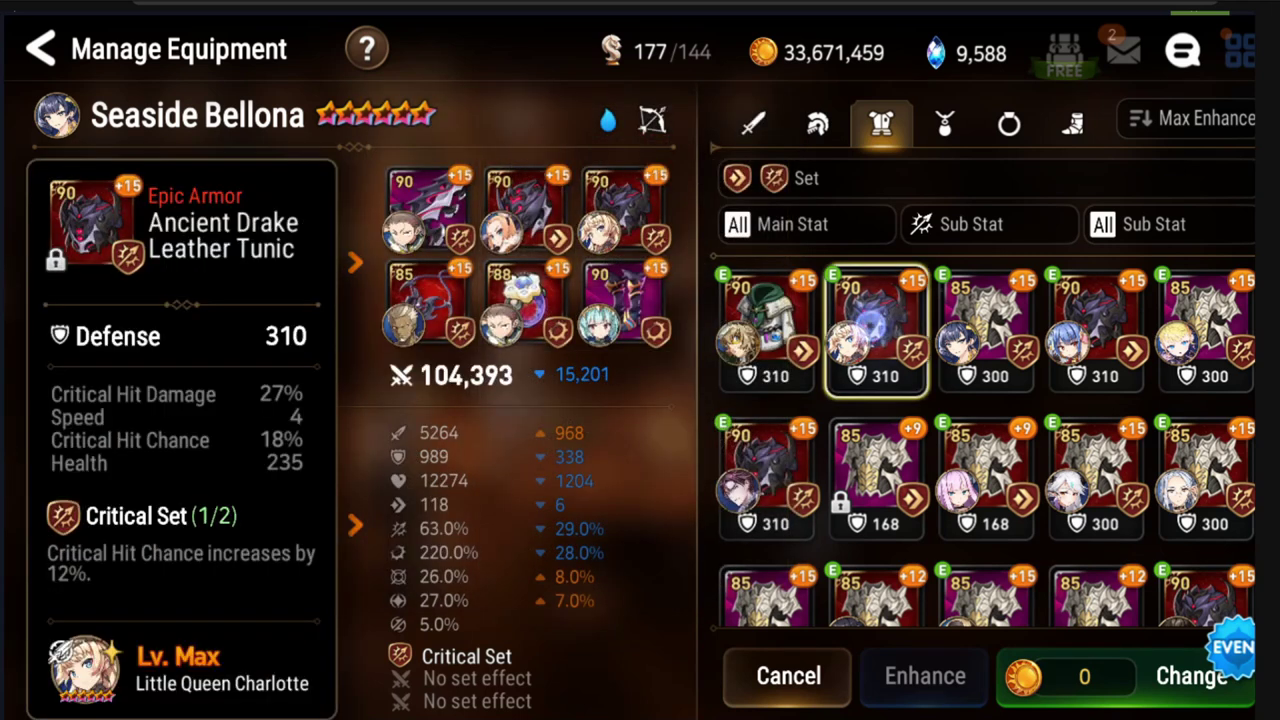
Step: Clear the sub stat filter, show necklaces with Attack(%) main stat, and preview the epic Speed Set Abyss Blade Necklace
click(944, 122)
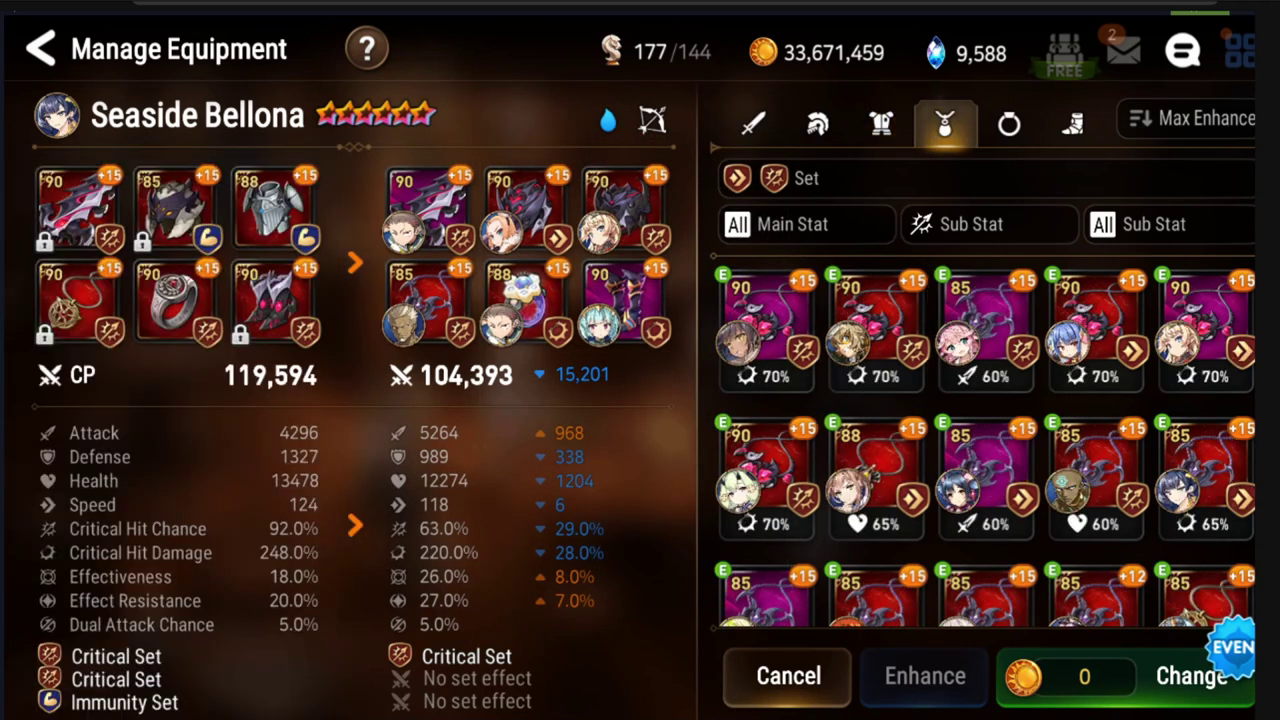
click(990, 224)
click(990, 224)
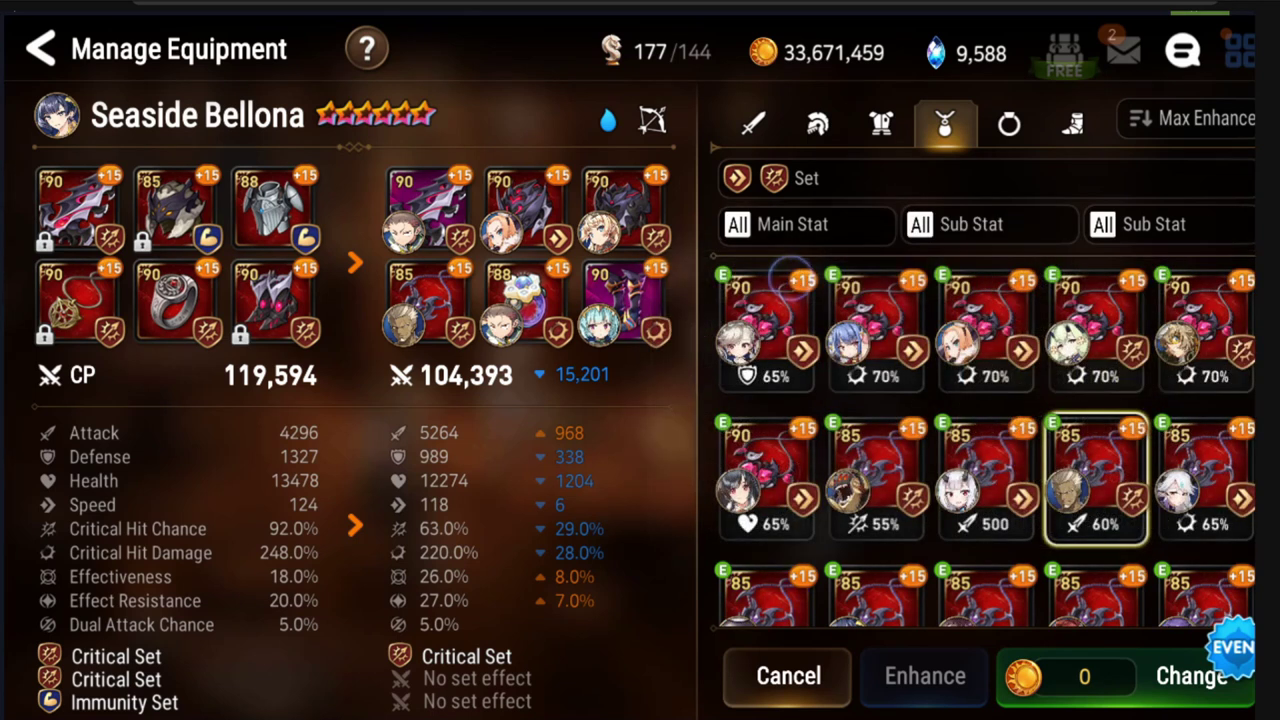
click(803, 226)
click(735, 473)
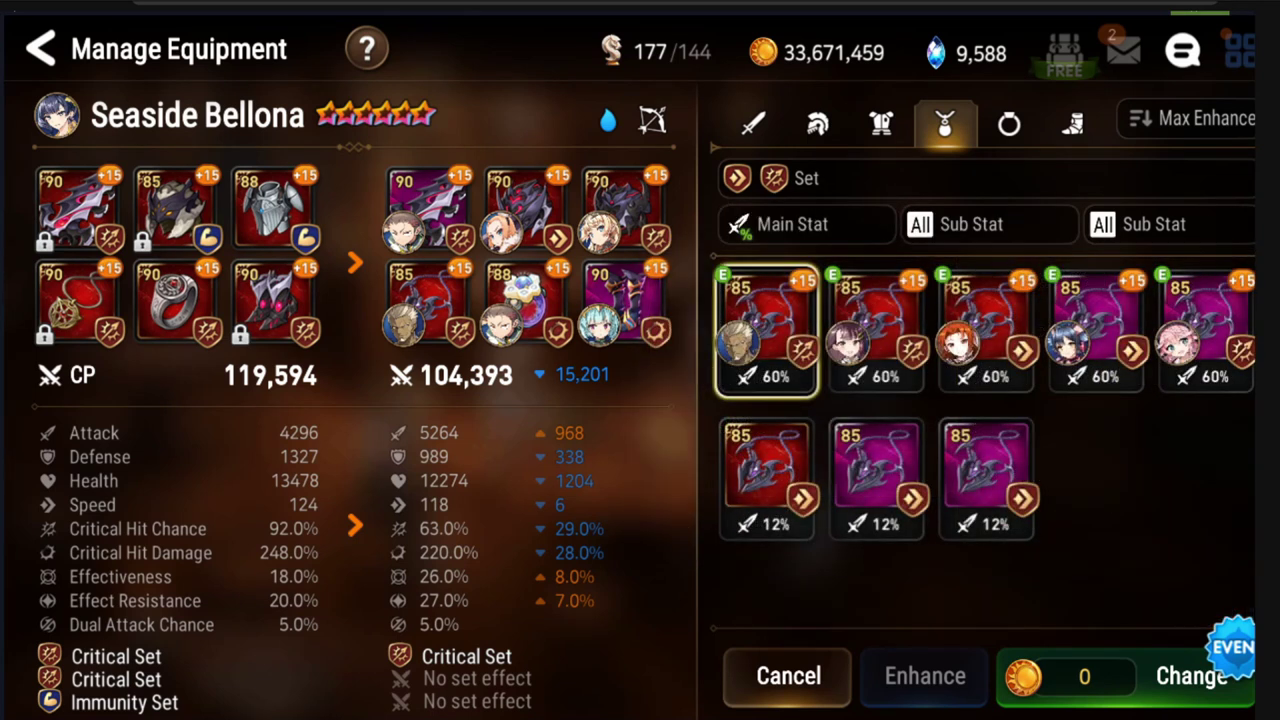
click(766, 330)
click(985, 330)
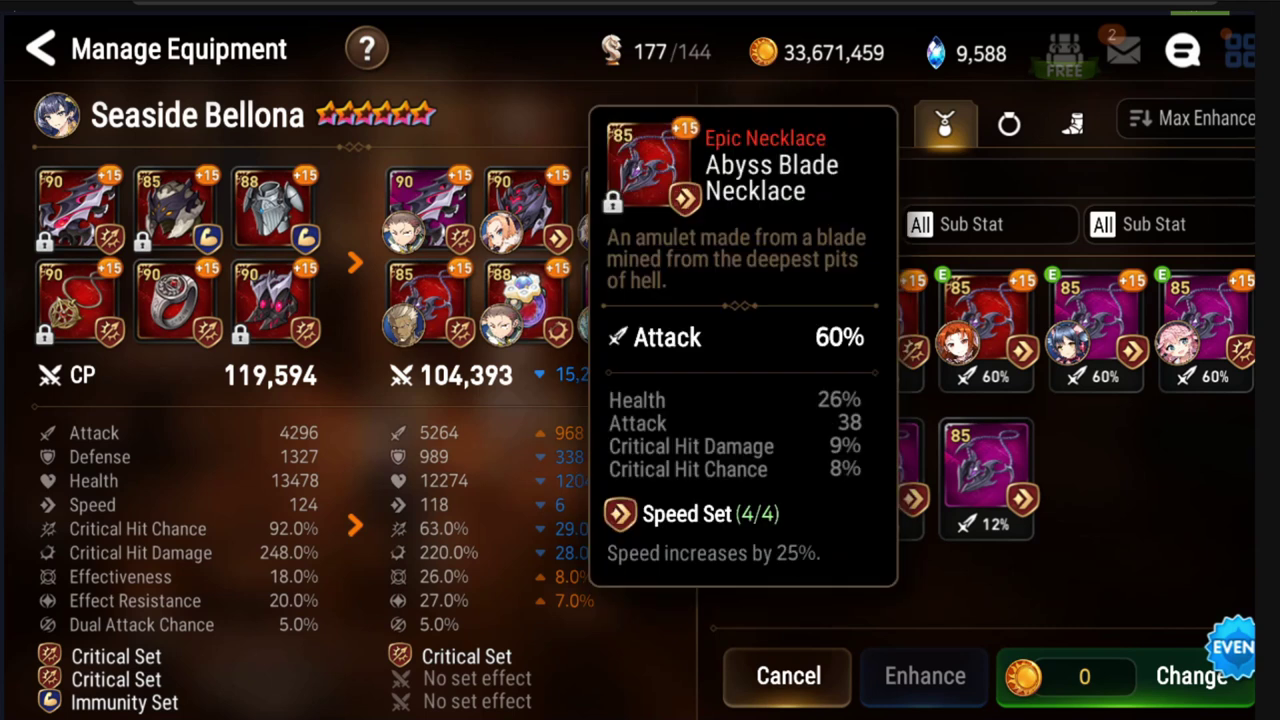
click(985, 330)
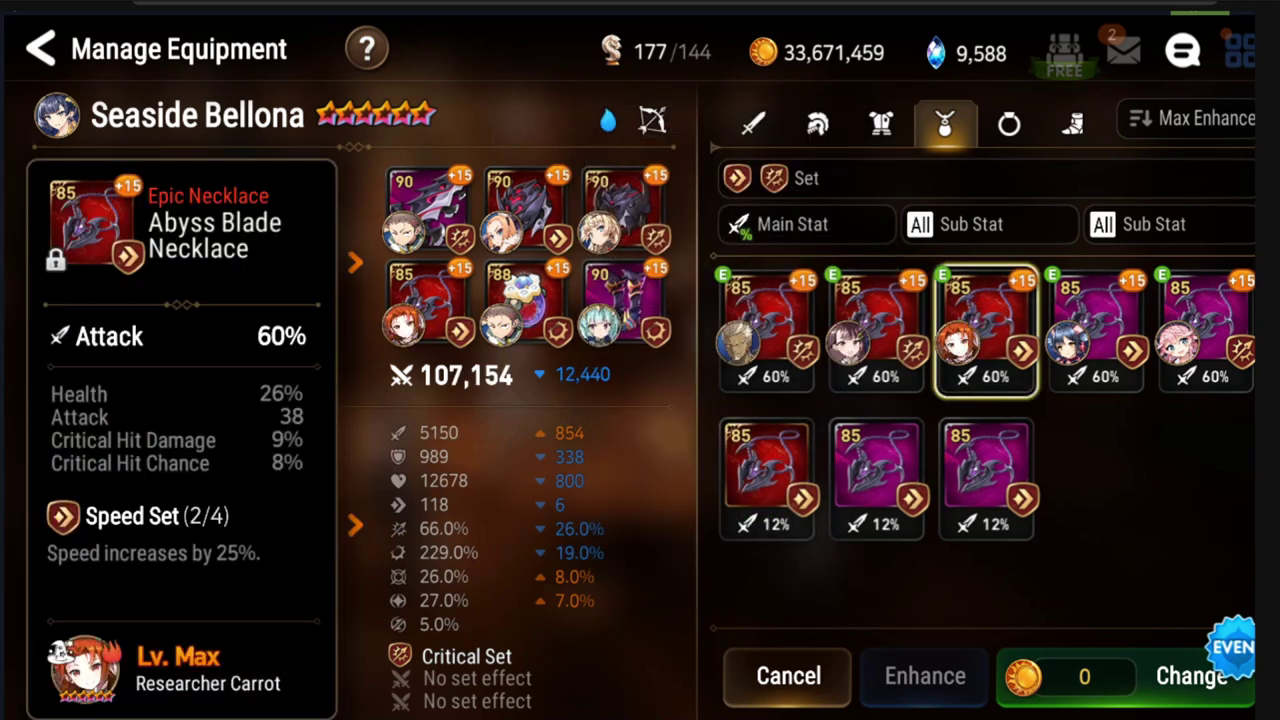
Step: Compare the Attack(%) rings and preview the Critical Set Dark Dragon Gem
click(1009, 122)
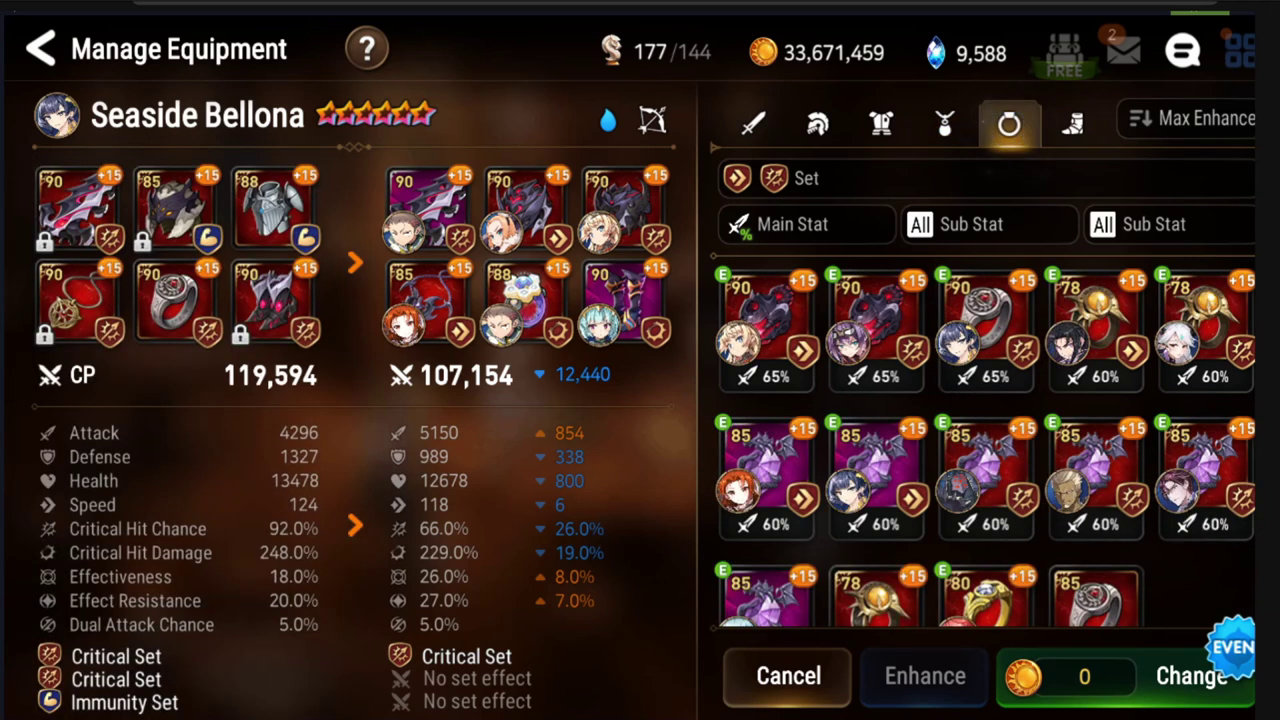
click(766, 330)
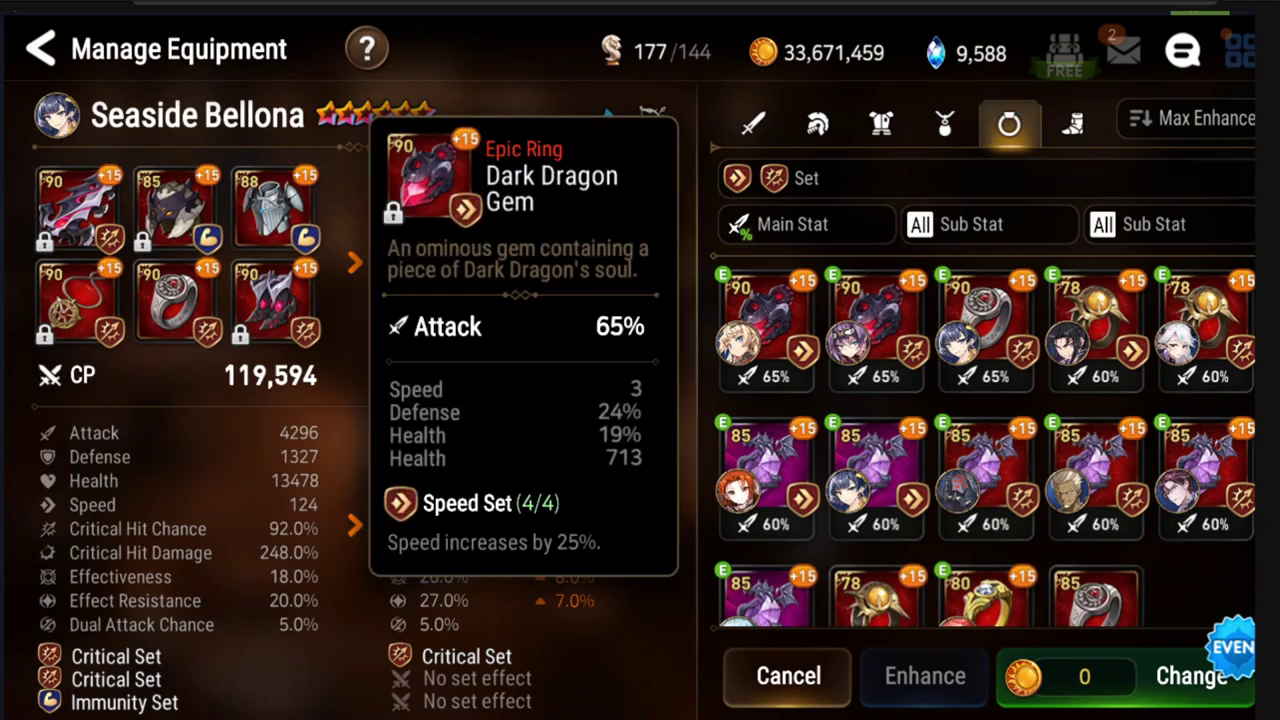
click(766, 330)
click(876, 330)
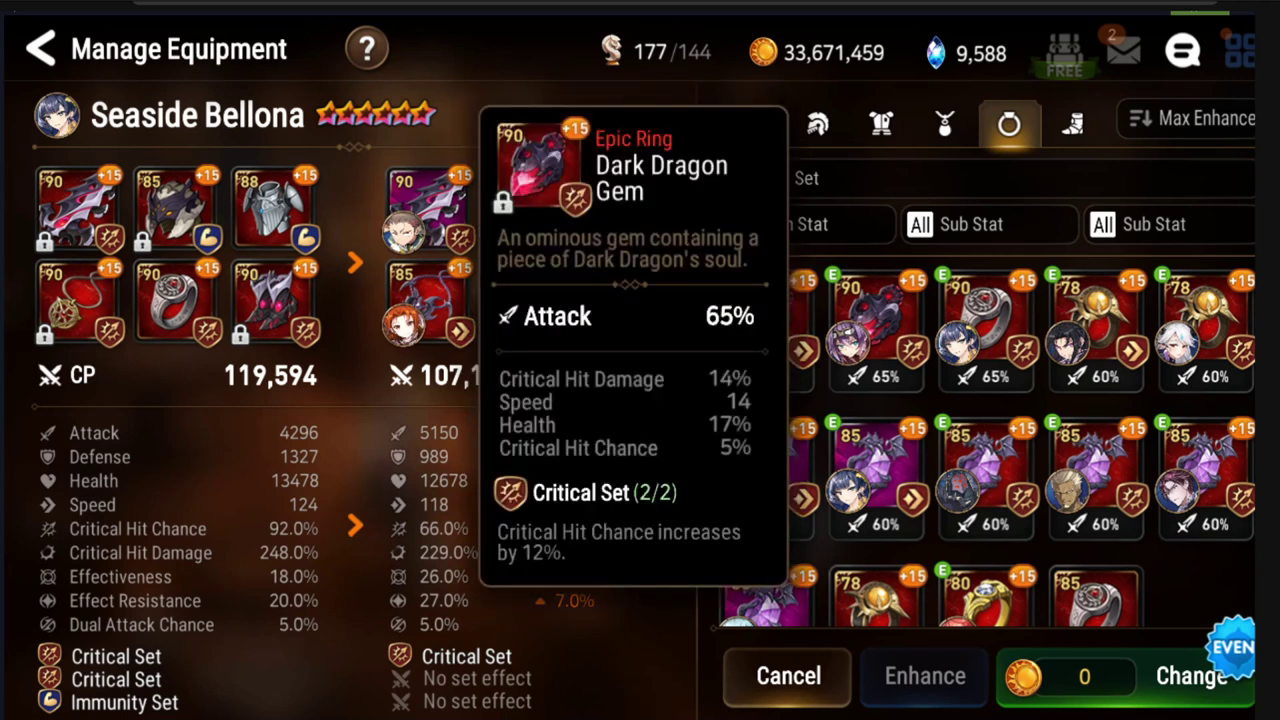
click(876, 330)
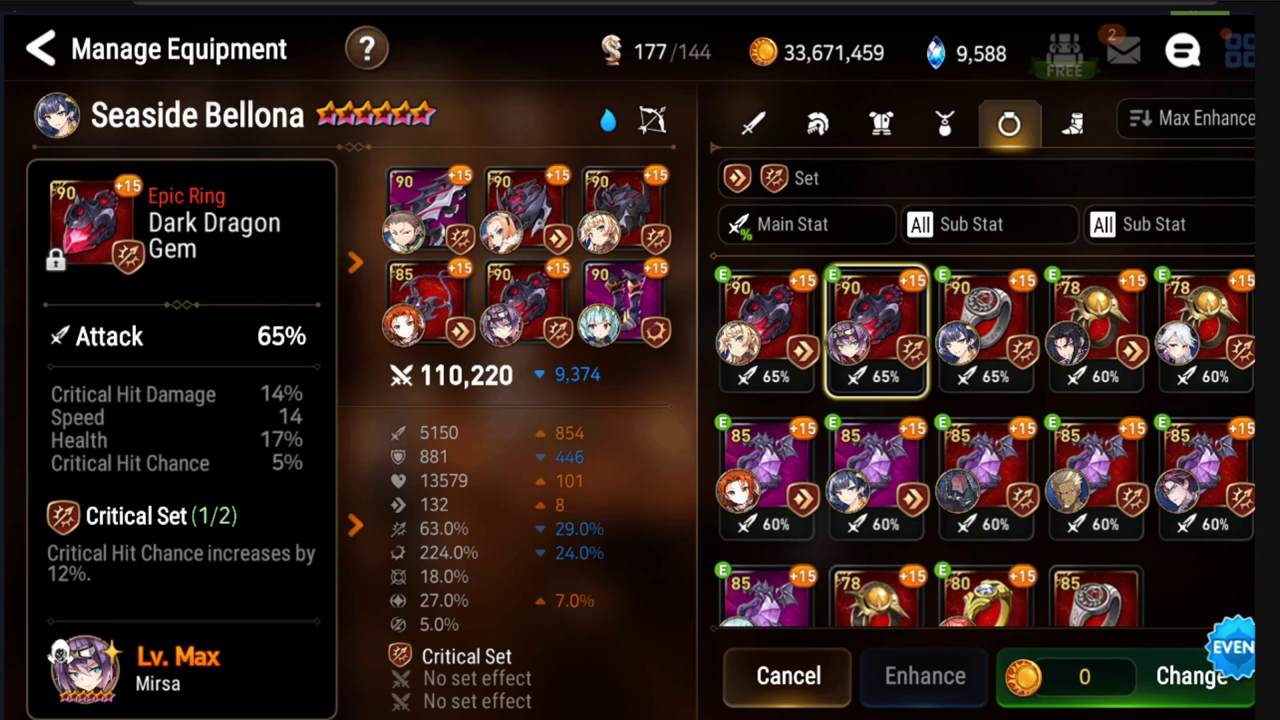
Step: Filter the boots by Speed main stat and preview the Speed Set Ancient Drake Boots with 33% Defense and 25% Effectiveness
click(1072, 122)
click(793, 224)
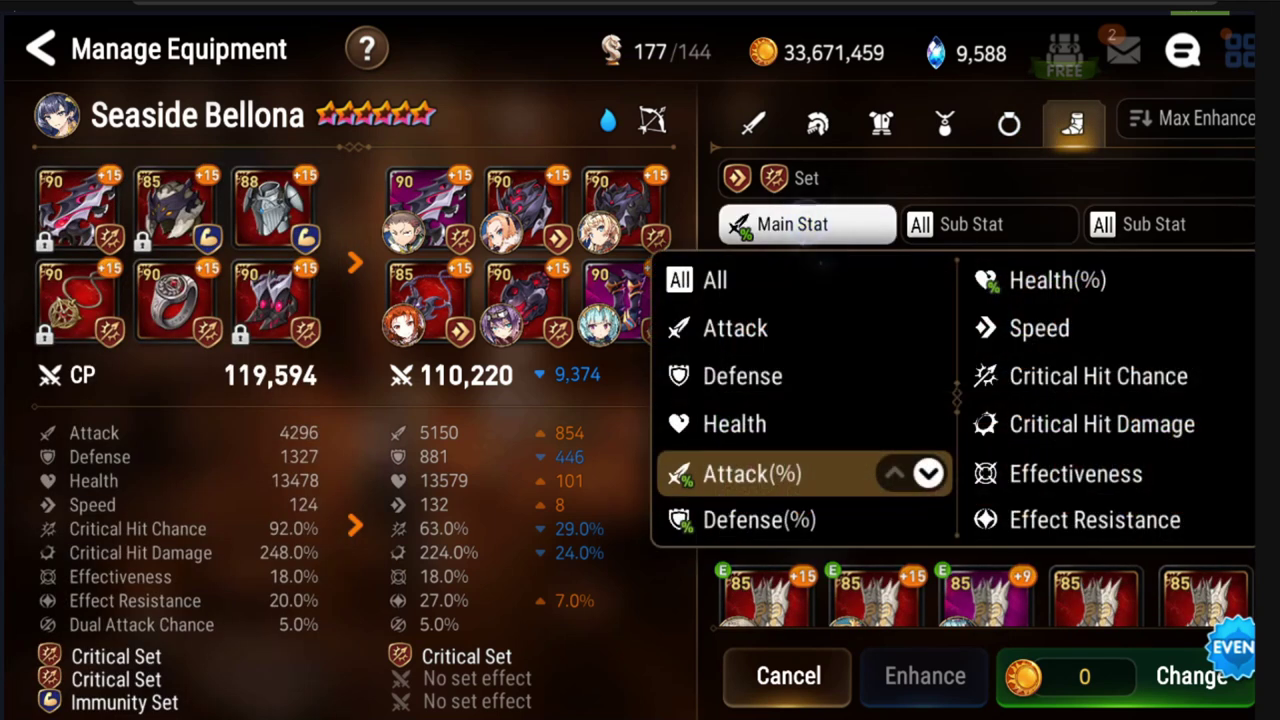
click(1020, 329)
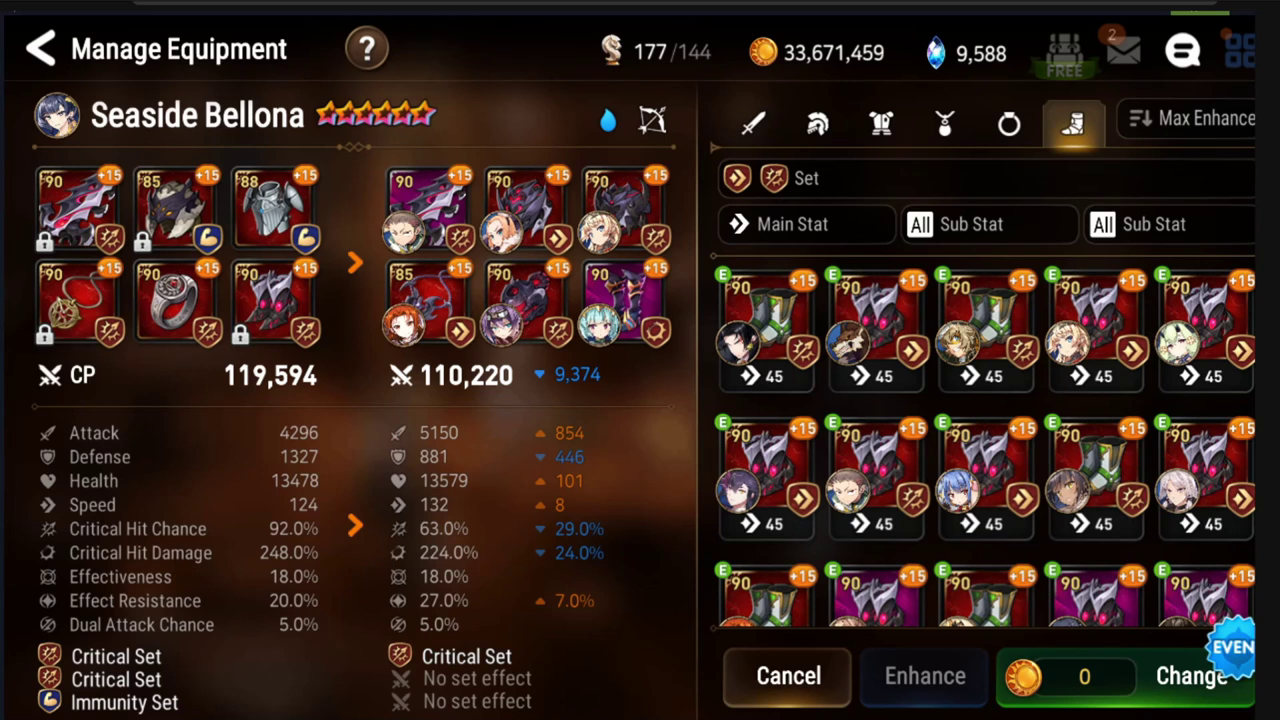
click(766, 465)
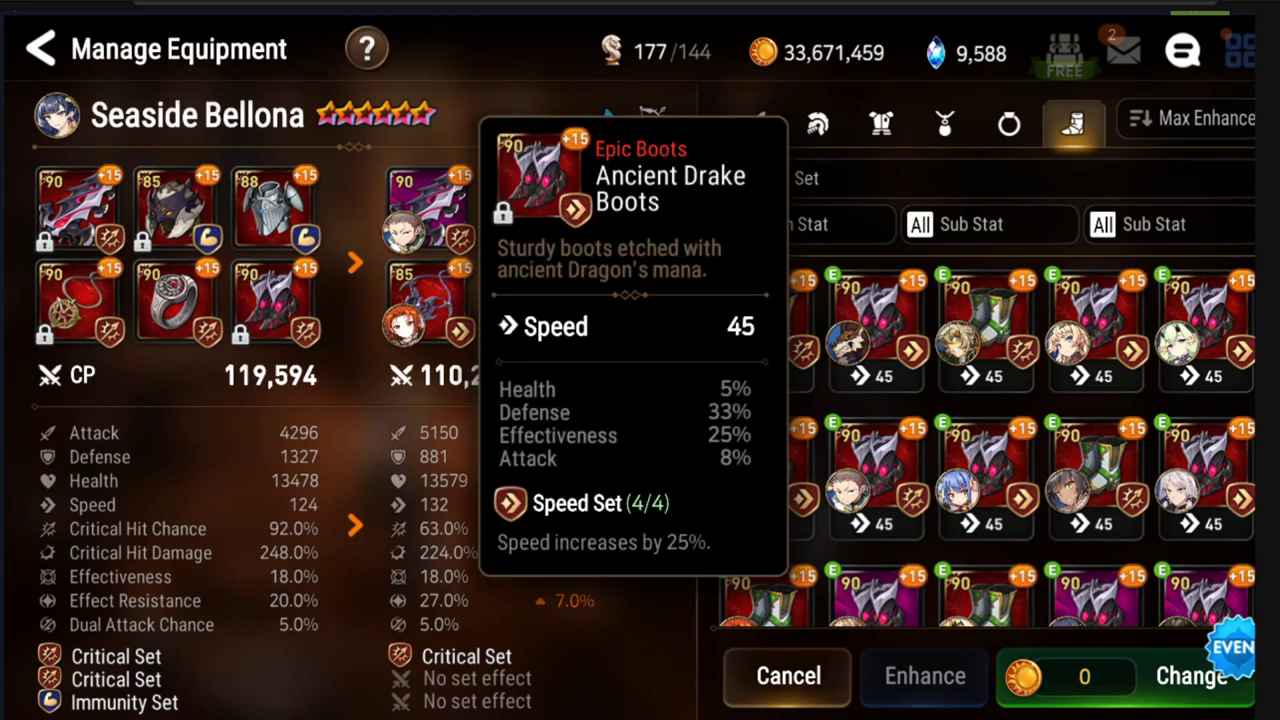
click(874, 322)
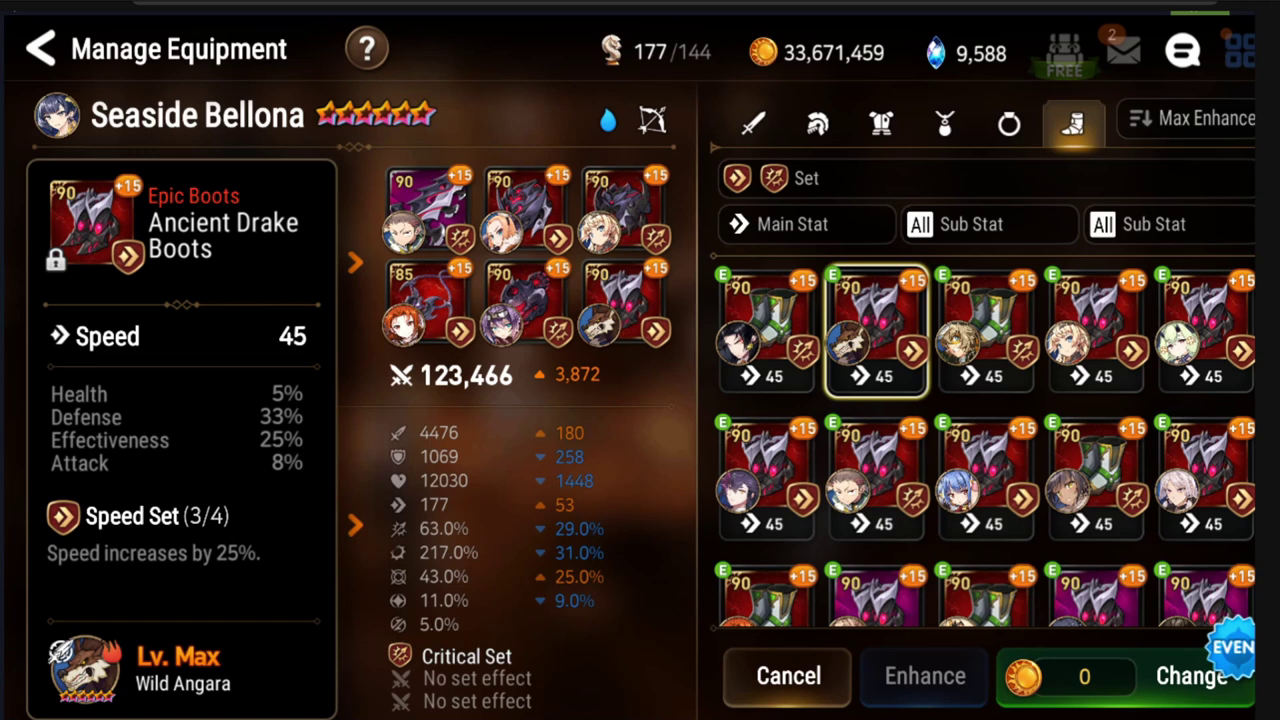
Step: Filter the rings by Attack(%) main stat and preview the Speed Set Dark Dragon Gem
click(1008, 123)
click(792, 224)
click(762, 280)
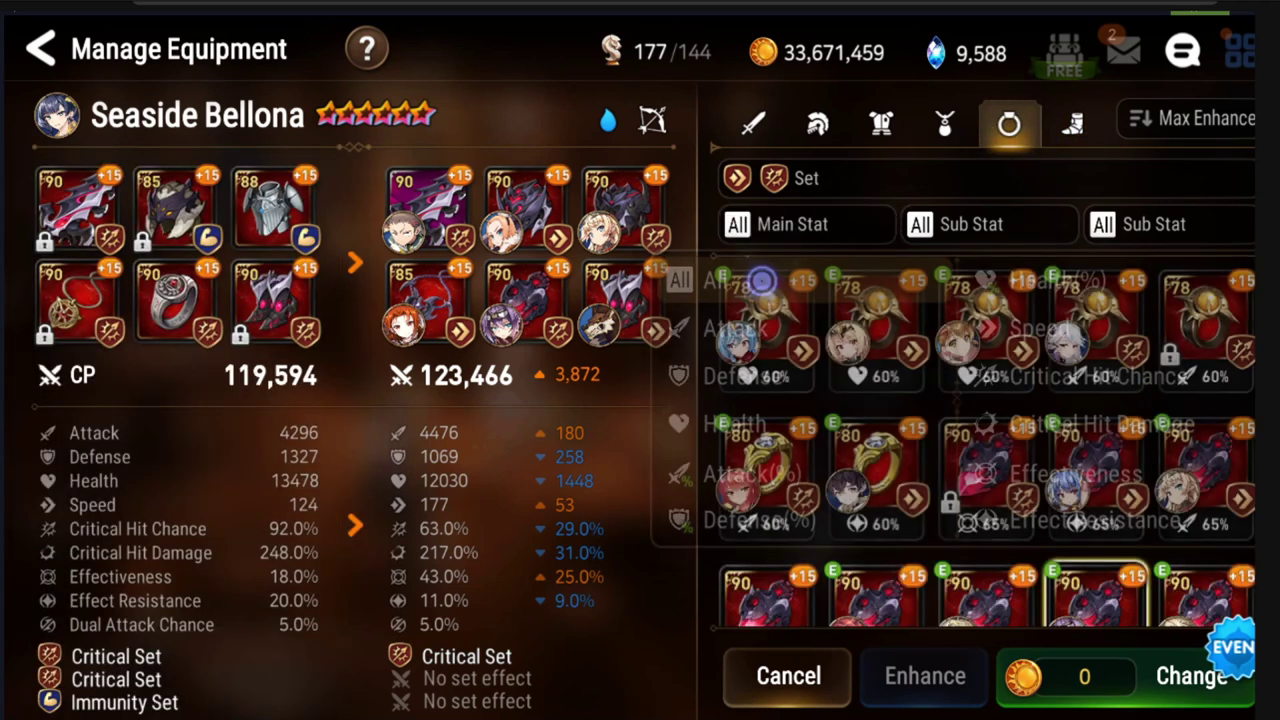
click(792, 224)
click(740, 473)
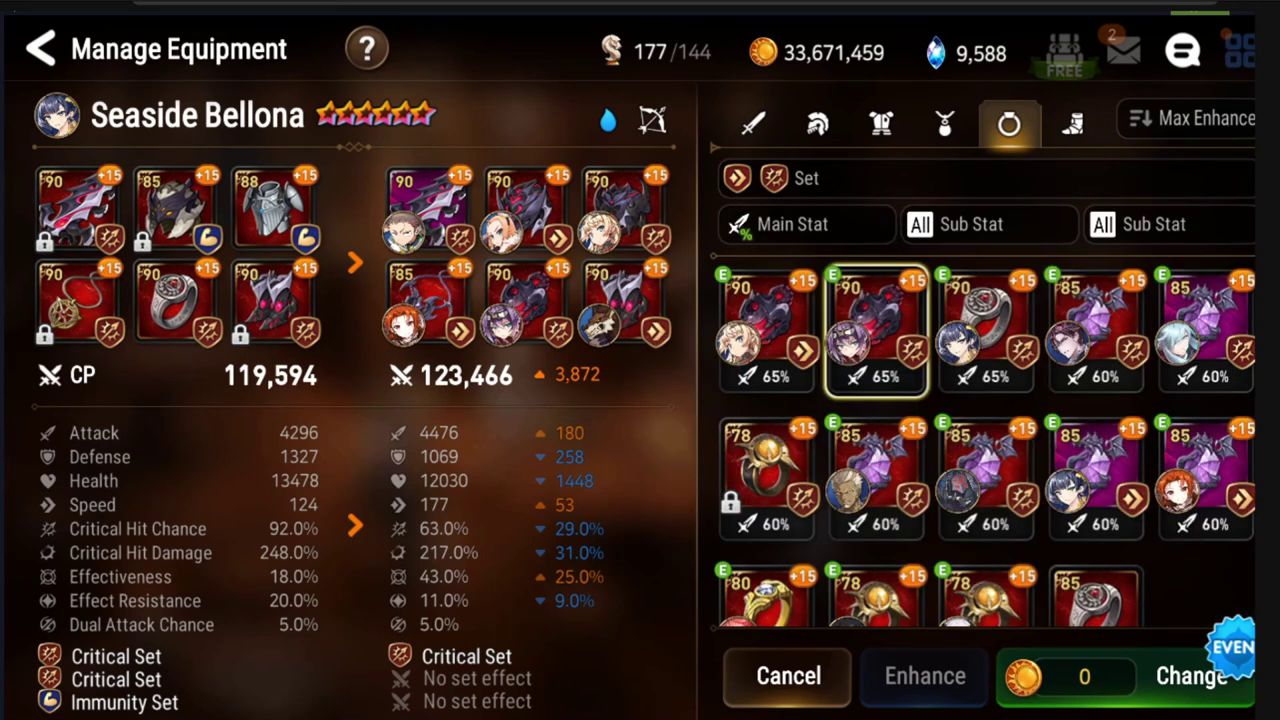
click(876, 330)
click(766, 330)
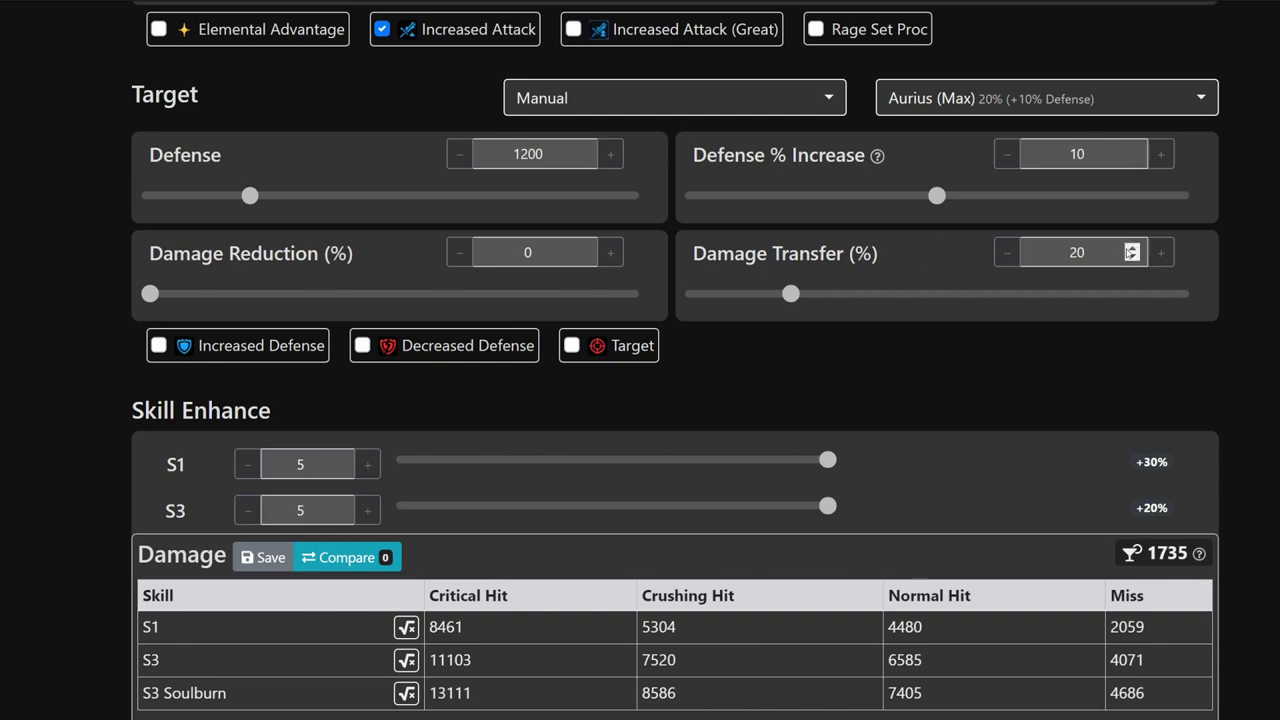
Step: In the damage calculator, set the target's damage modifier to No Damage Reduction/Transfer
click(1105, 98)
scroll(1008, 133, up, 2)
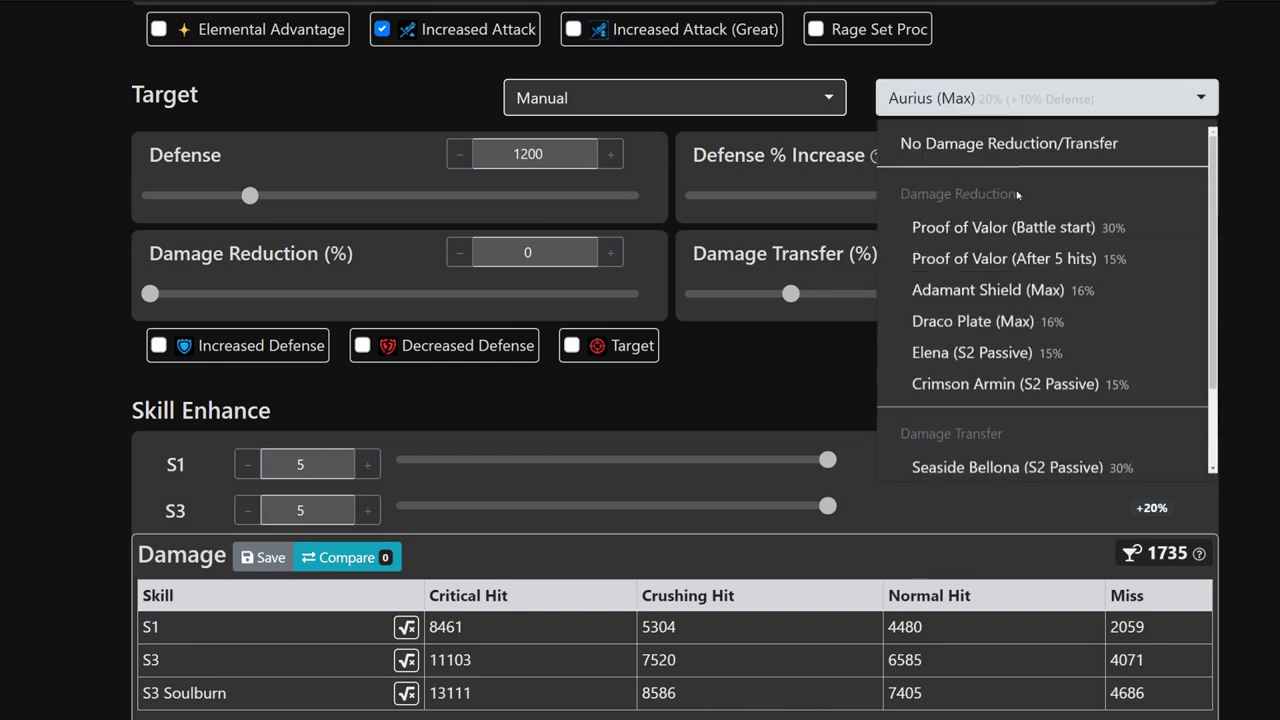
click(1008, 140)
Step: Set Briar Witch Iseria's Attack to 4476 and Critical Damage to 203%
scroll(640, 272, up, 6)
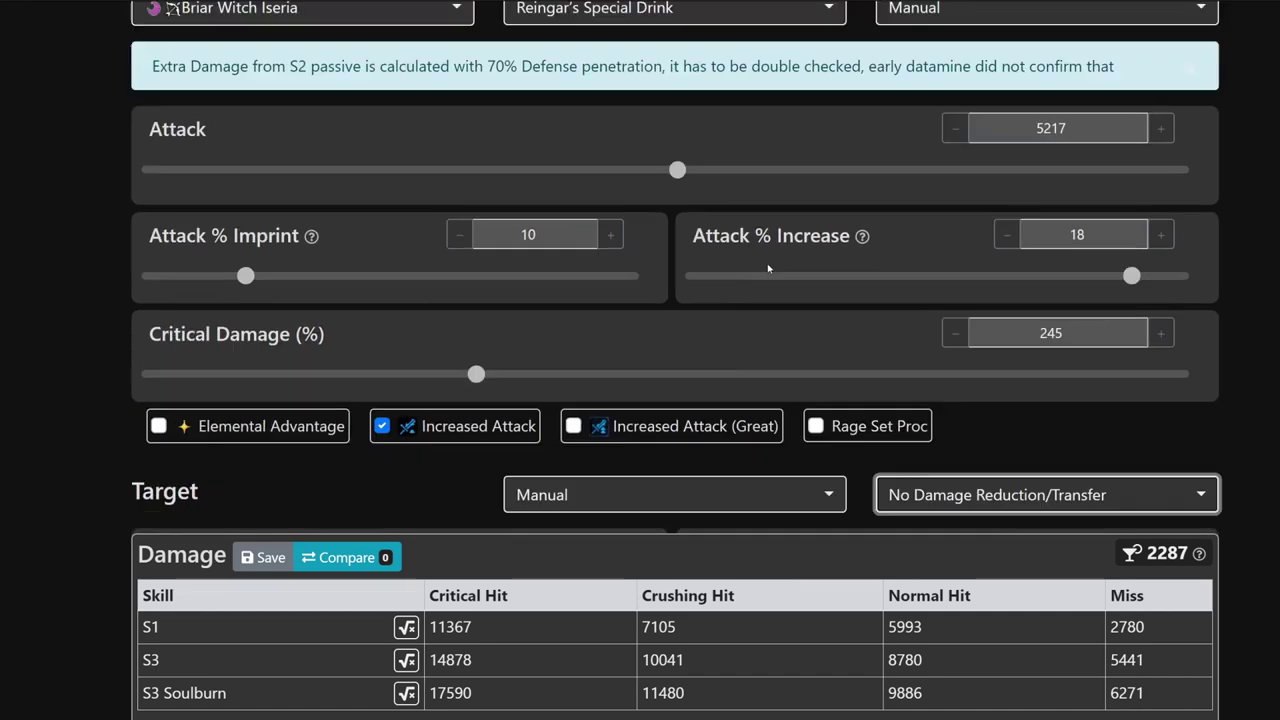
drag(1100, 291, 928, 280)
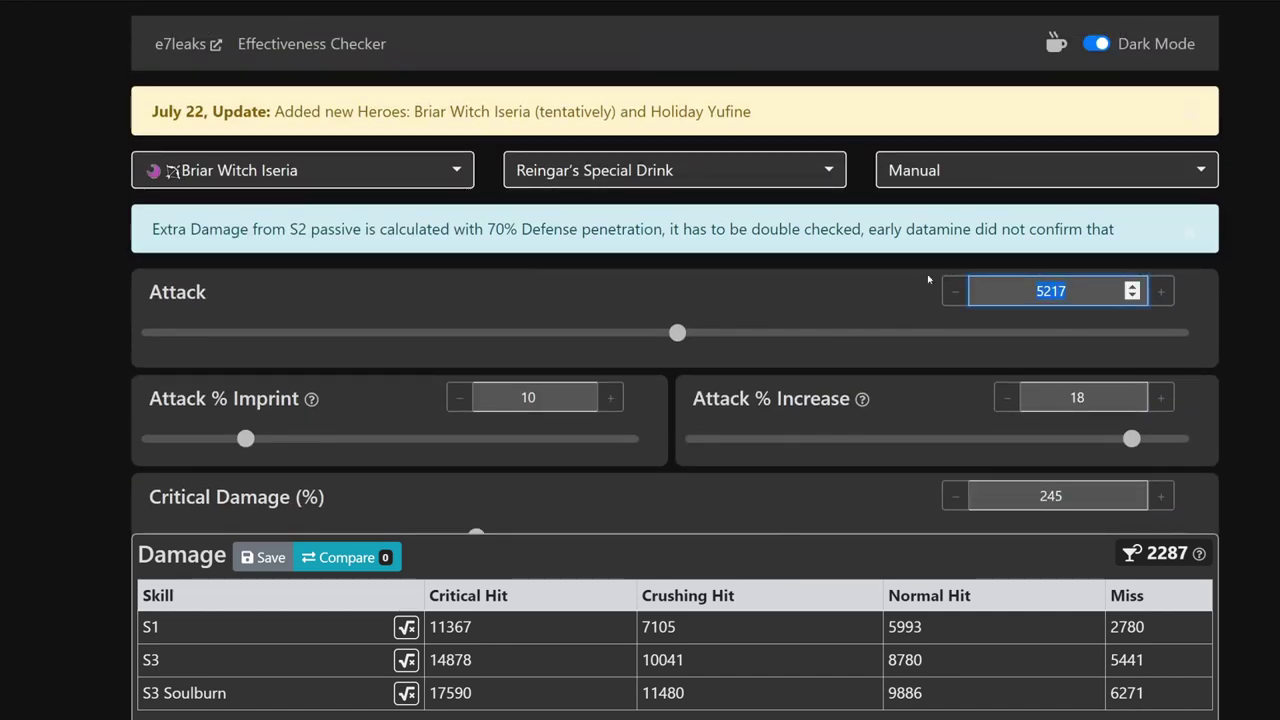
text(4476)
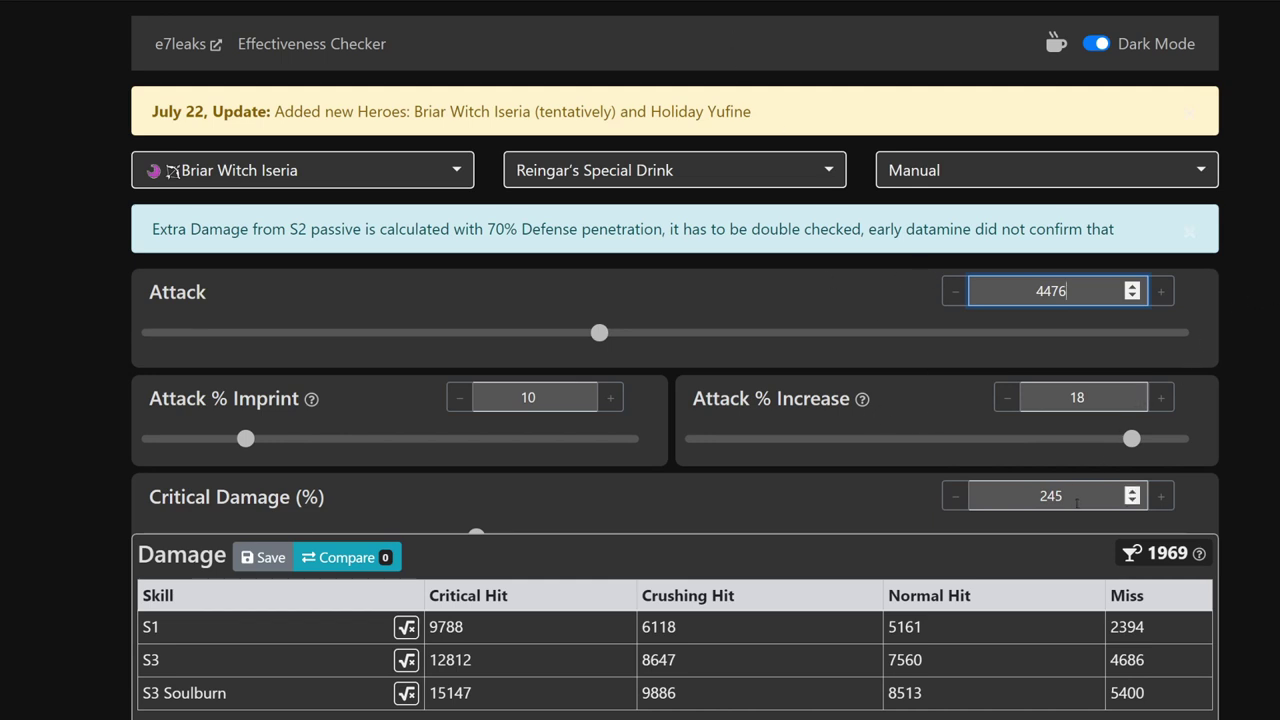
drag(1090, 496, 952, 503)
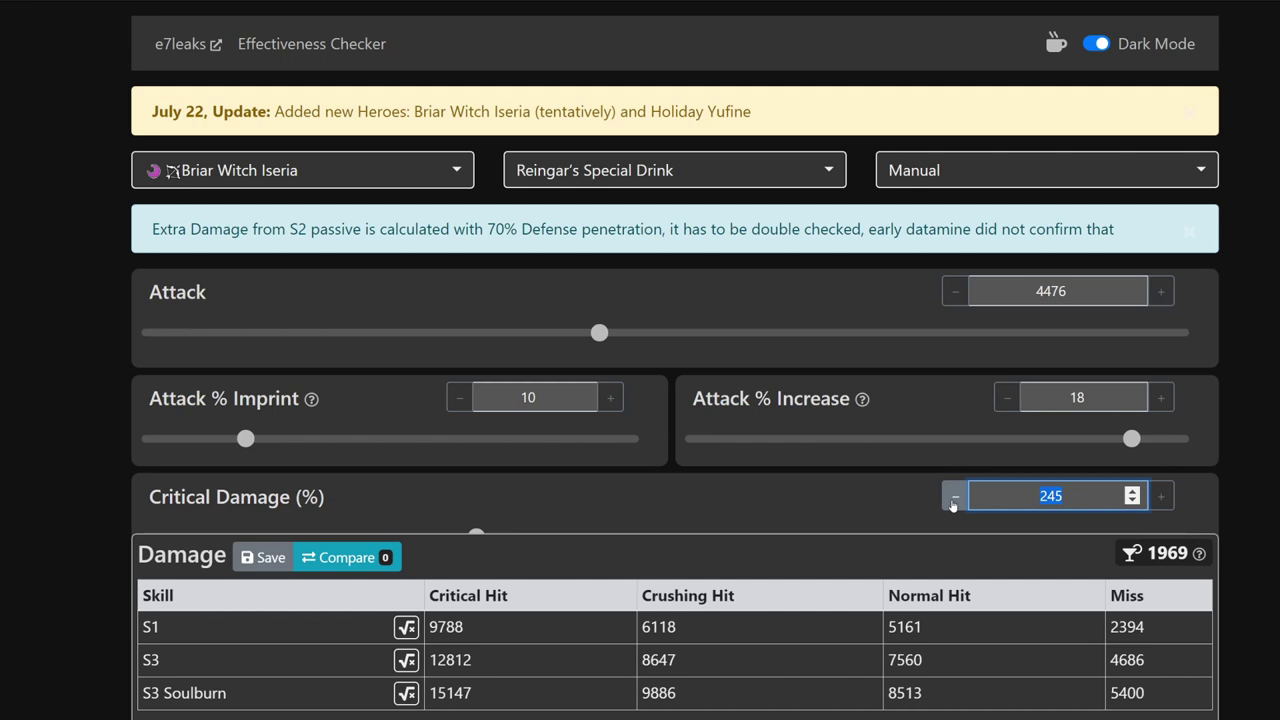
text(203)
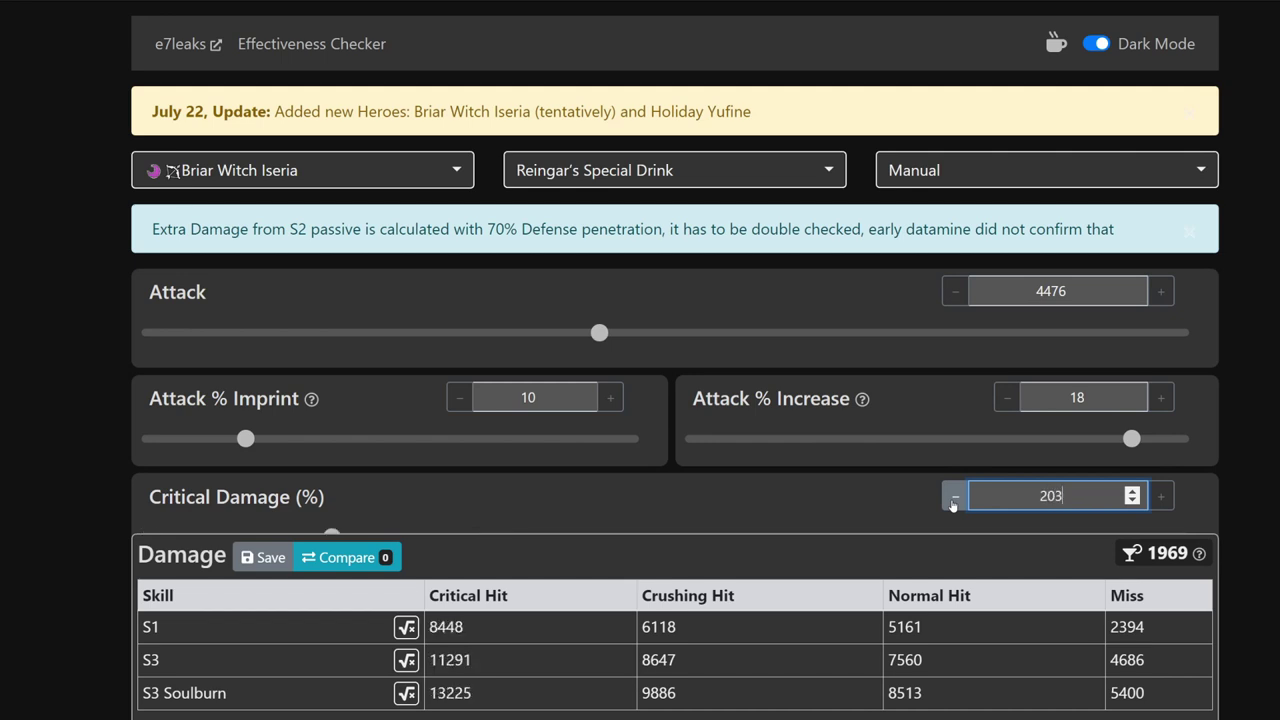
click(1248, 522)
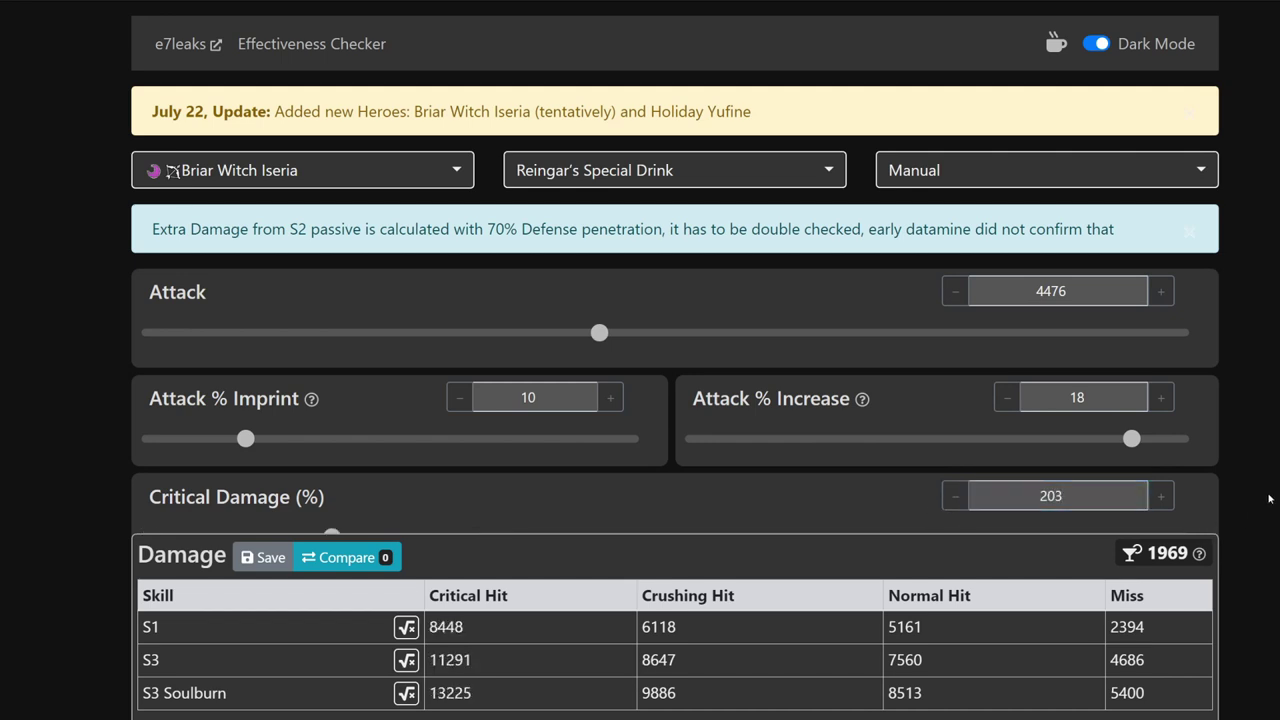
Step: Set both Attack % Increase and Attack % Imprint to 0
click(1075, 397)
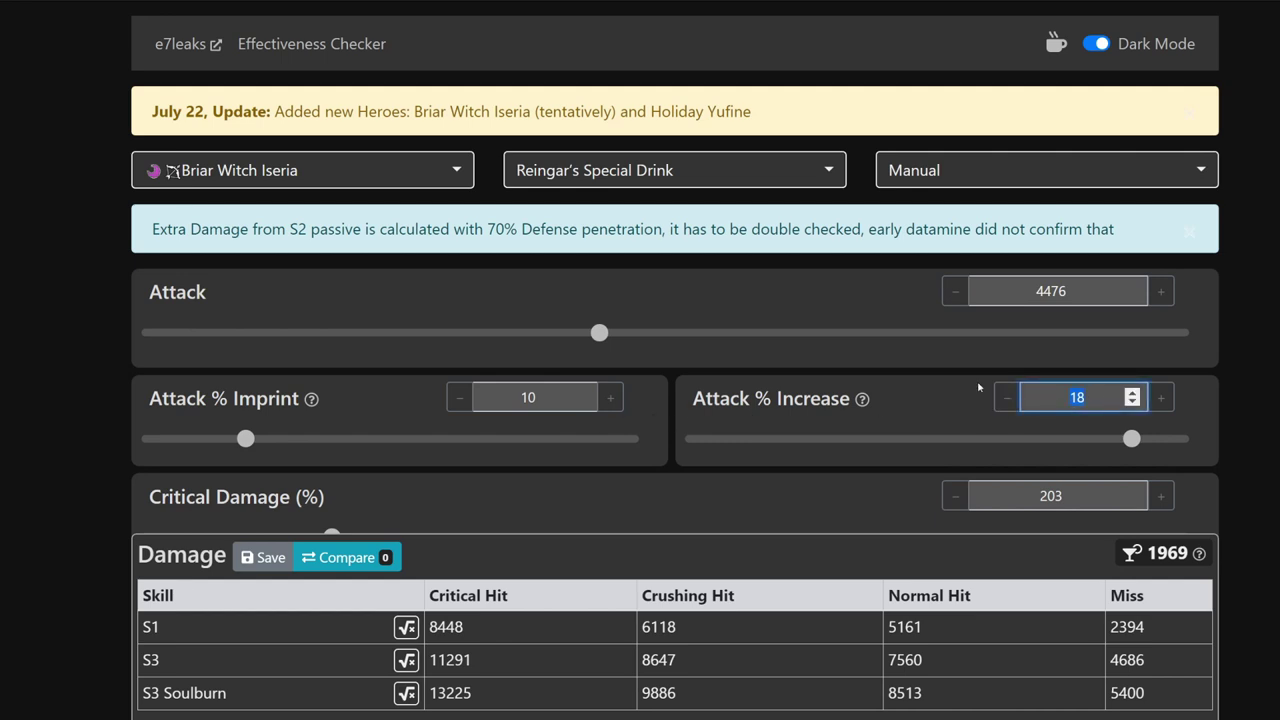
text(0)
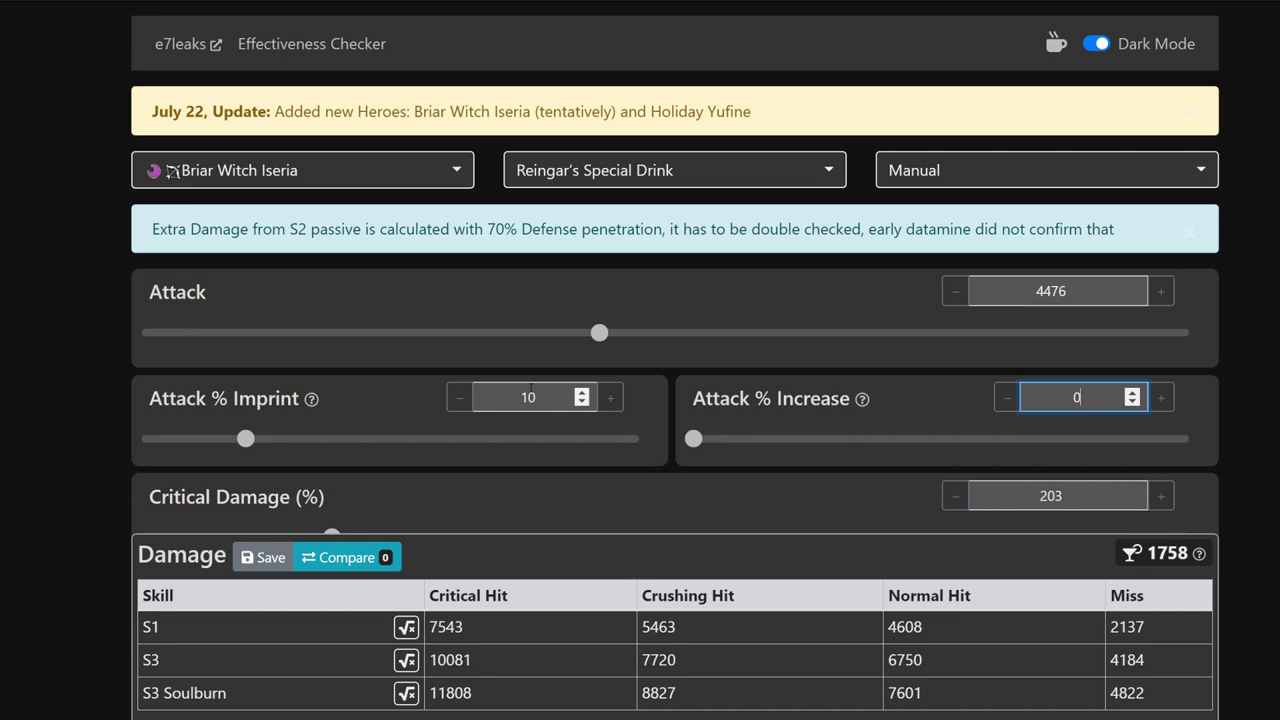
double_click(540, 400)
text(0)
scroll(608, 348, down, 2)
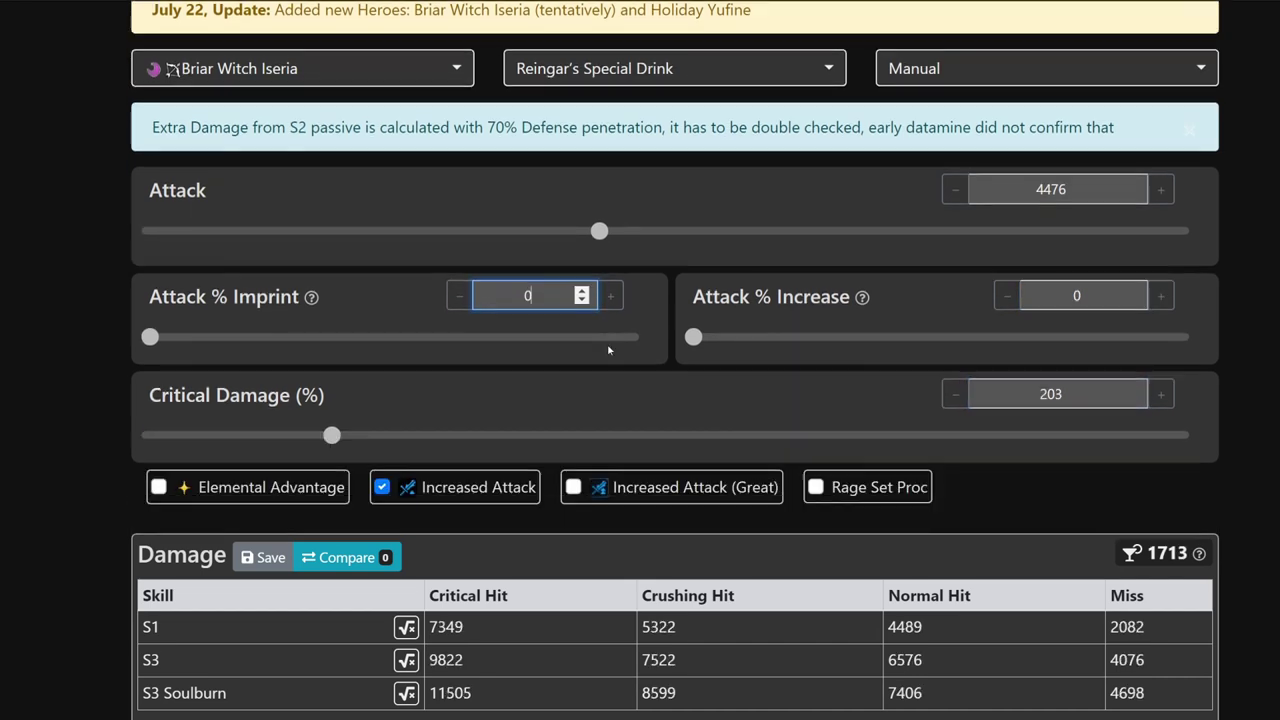
Step: Browse the artifact options available for Briar Witch Iseria, keeping Reingar's Special Drink selected
scroll(623, 274, up, 3)
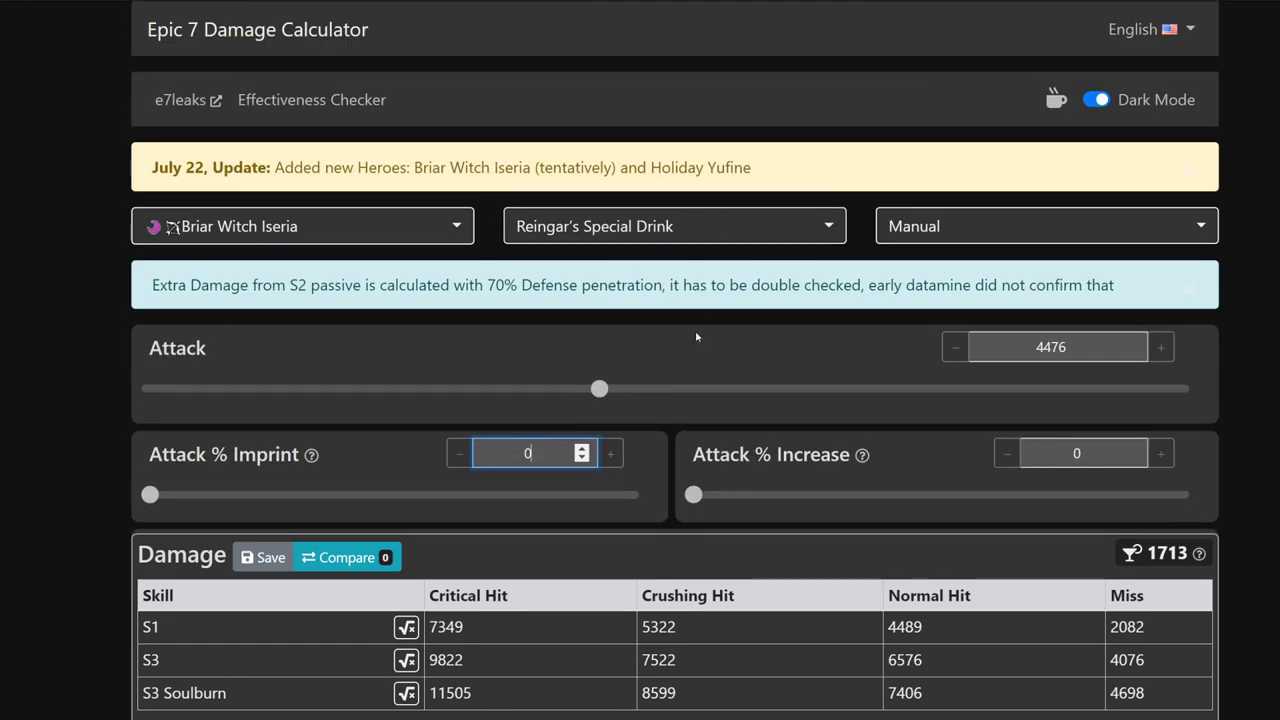
scroll(695, 330, down, 4)
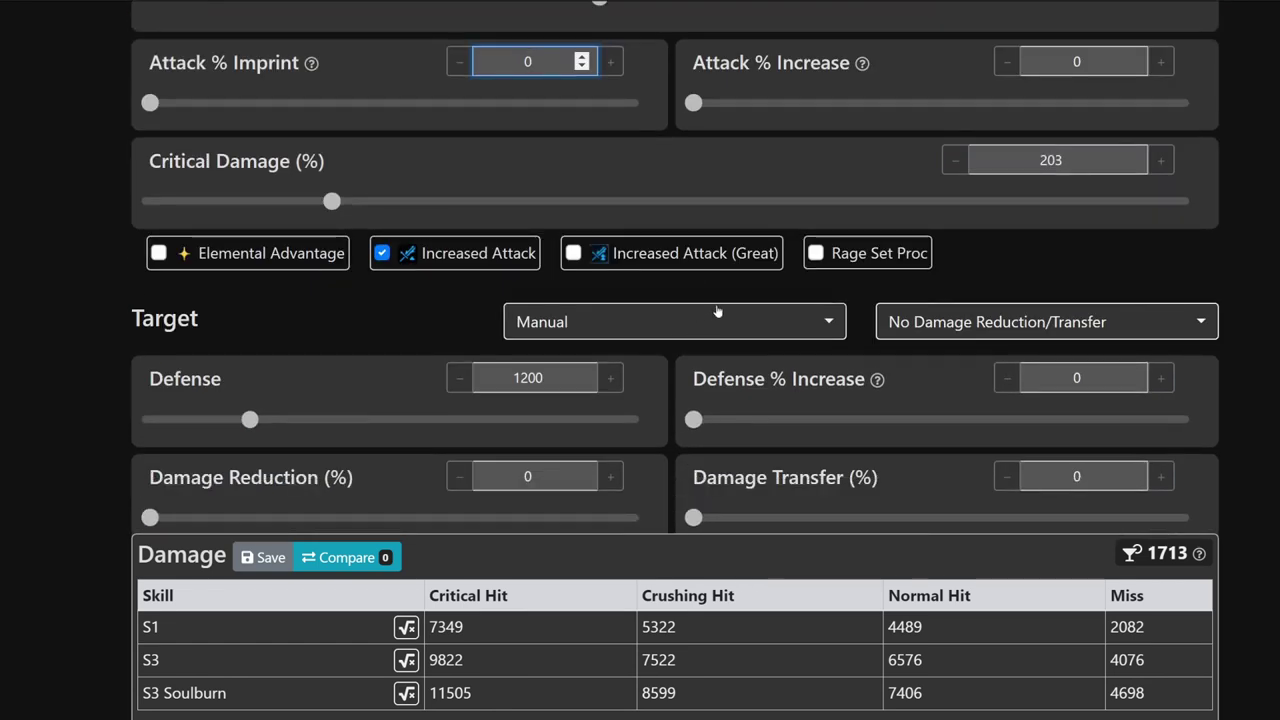
scroll(858, 312, up, 4)
click(829, 227)
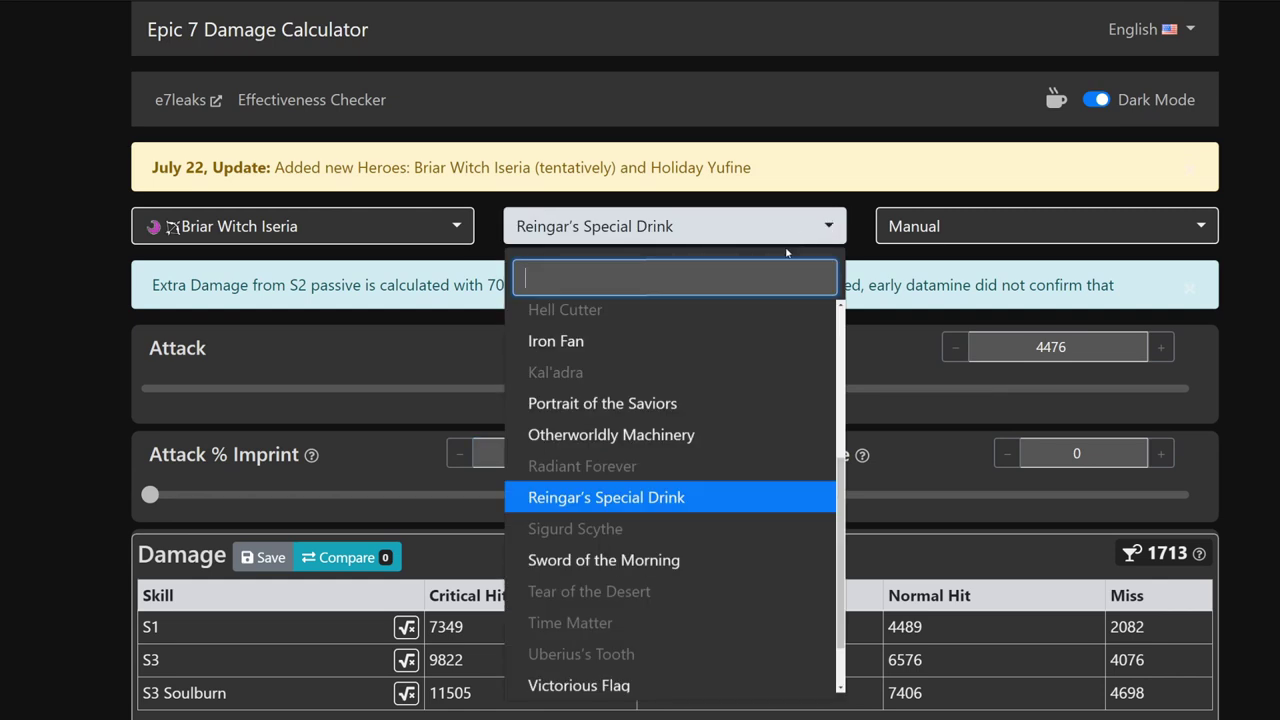
scroll(766, 347, up, 2)
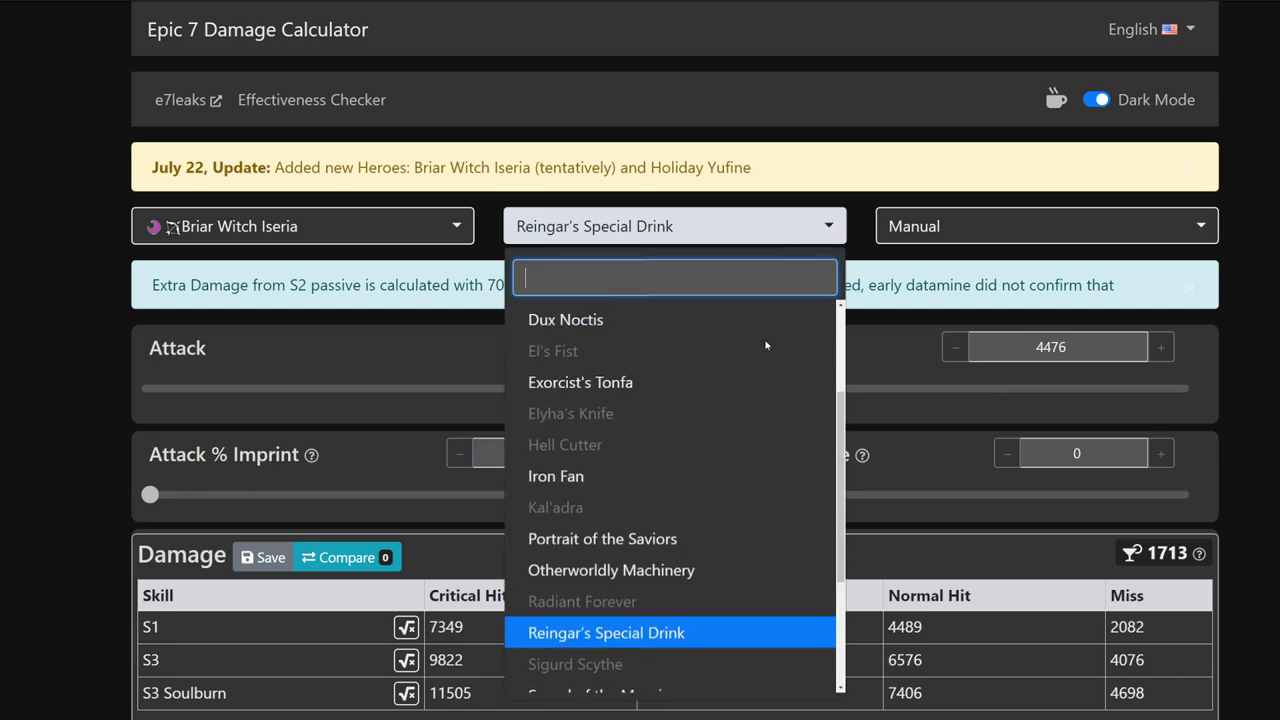
scroll(766, 344, up, 3)
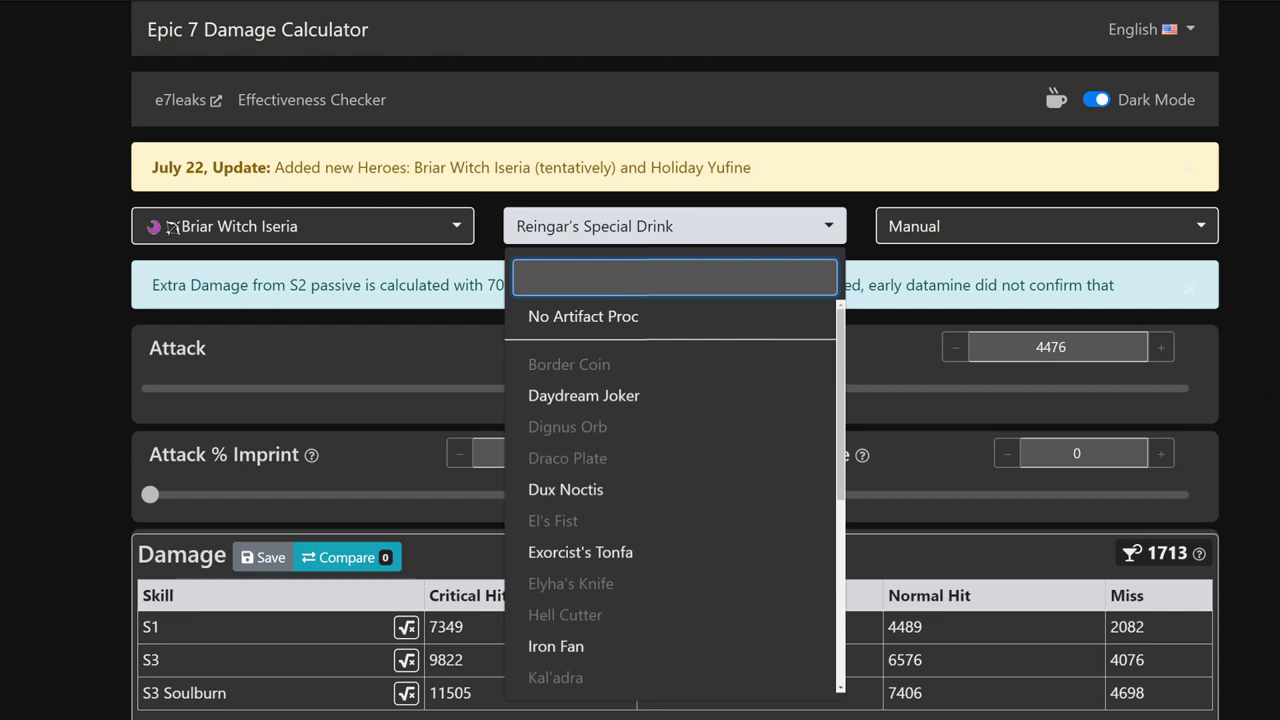
key(Escape)
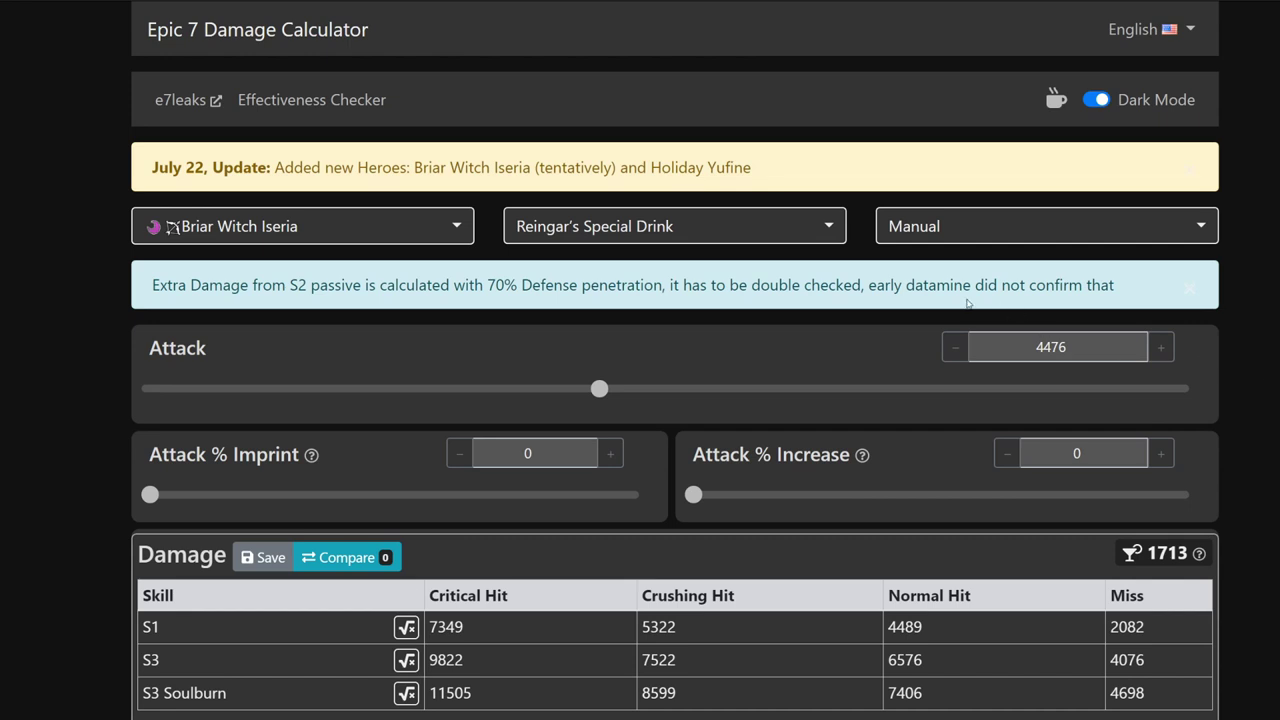
click(816, 223)
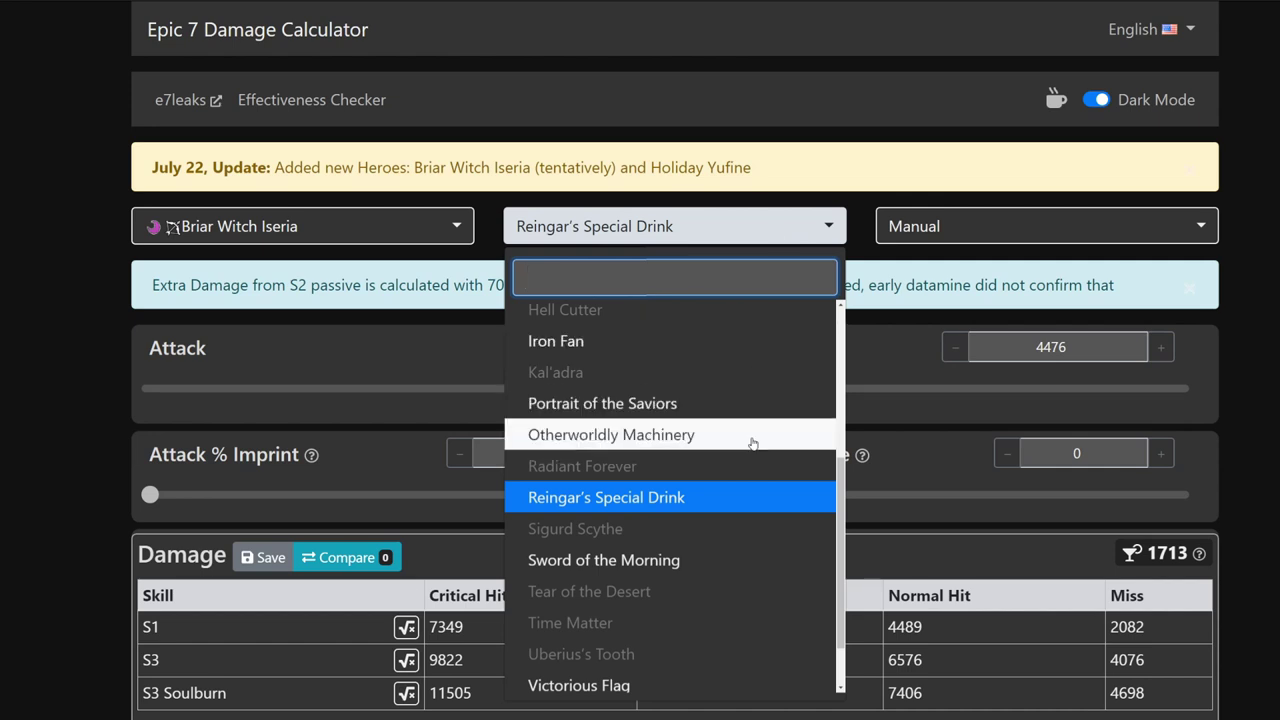
scroll(750, 440, down, 1)
scroll(752, 443, up, 4)
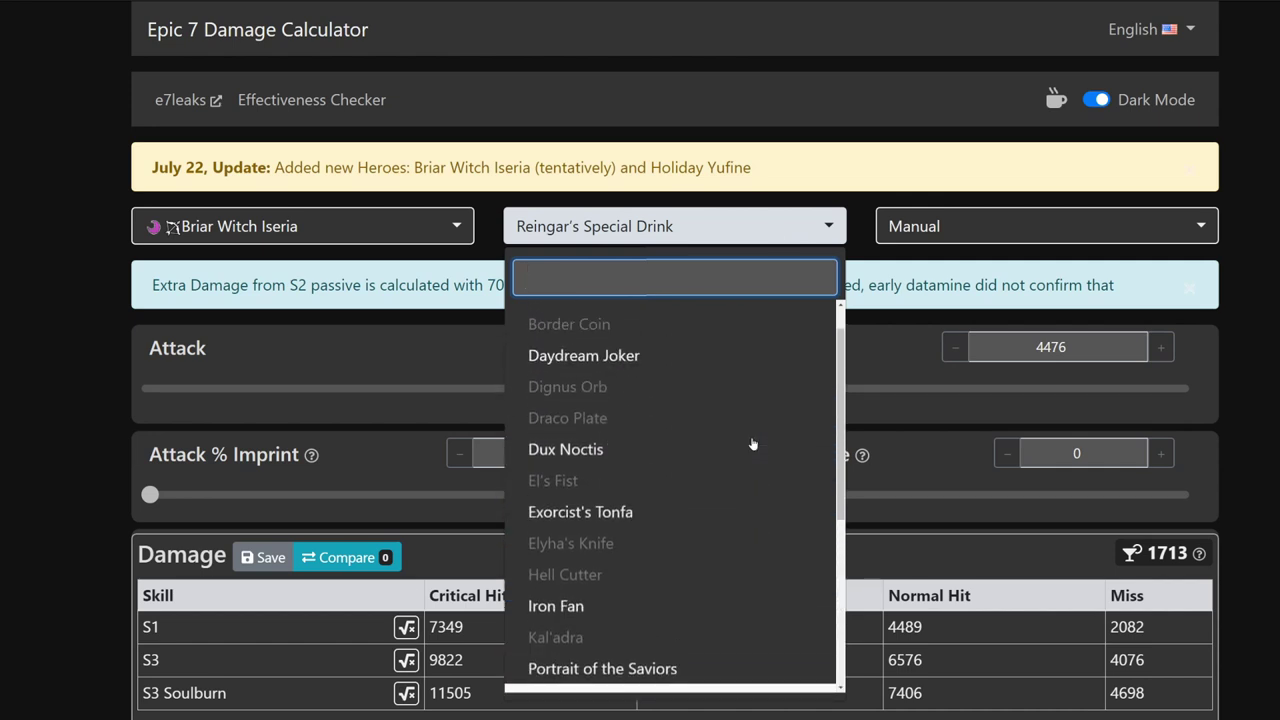
scroll(752, 443, up, 1)
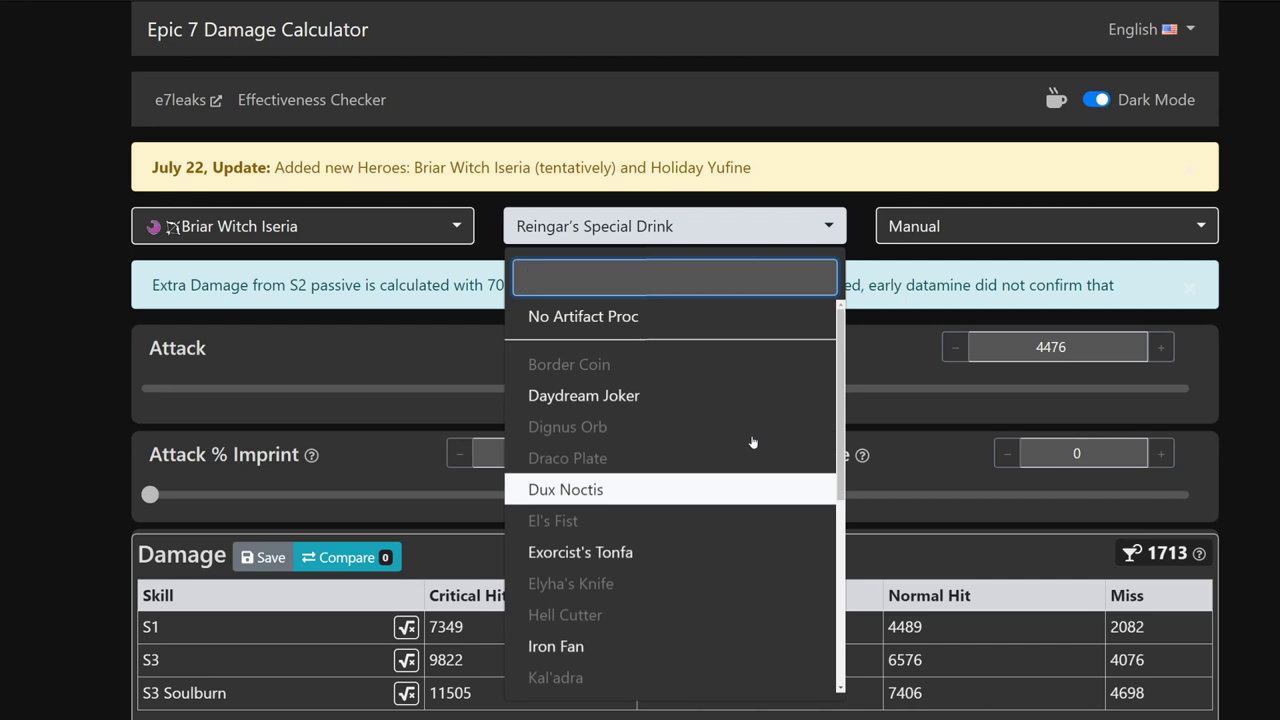
scroll(751, 443, down, 4)
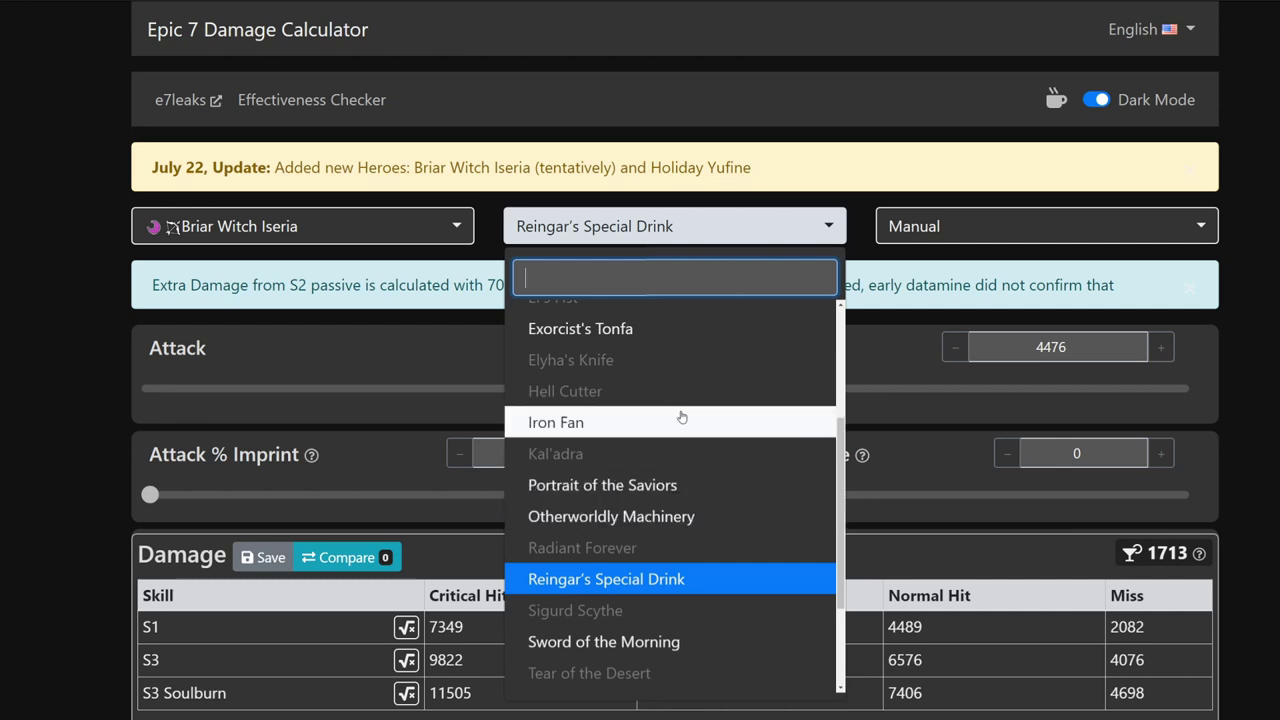
key(Escape)
Step: Examine the skill modifiers behind Briar Witch Iseria's S1 damage
scroll(172, 228, down, 6)
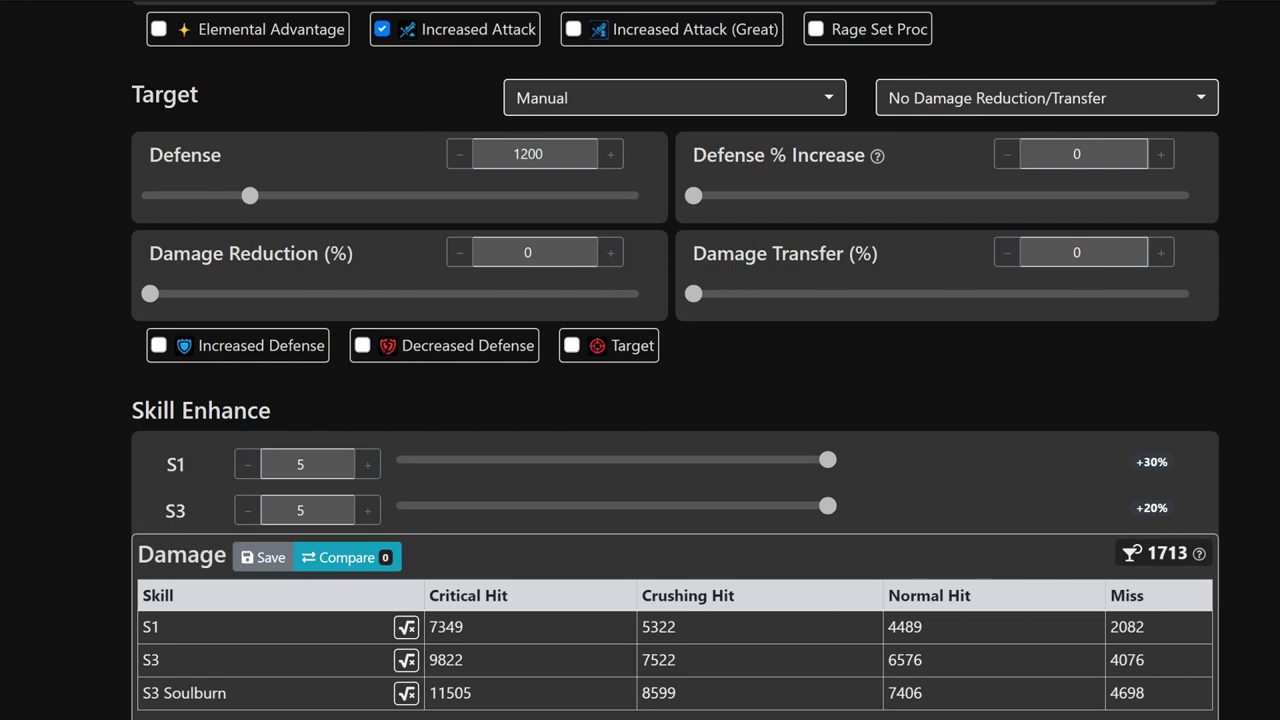
scroll(565, 385, down, 3)
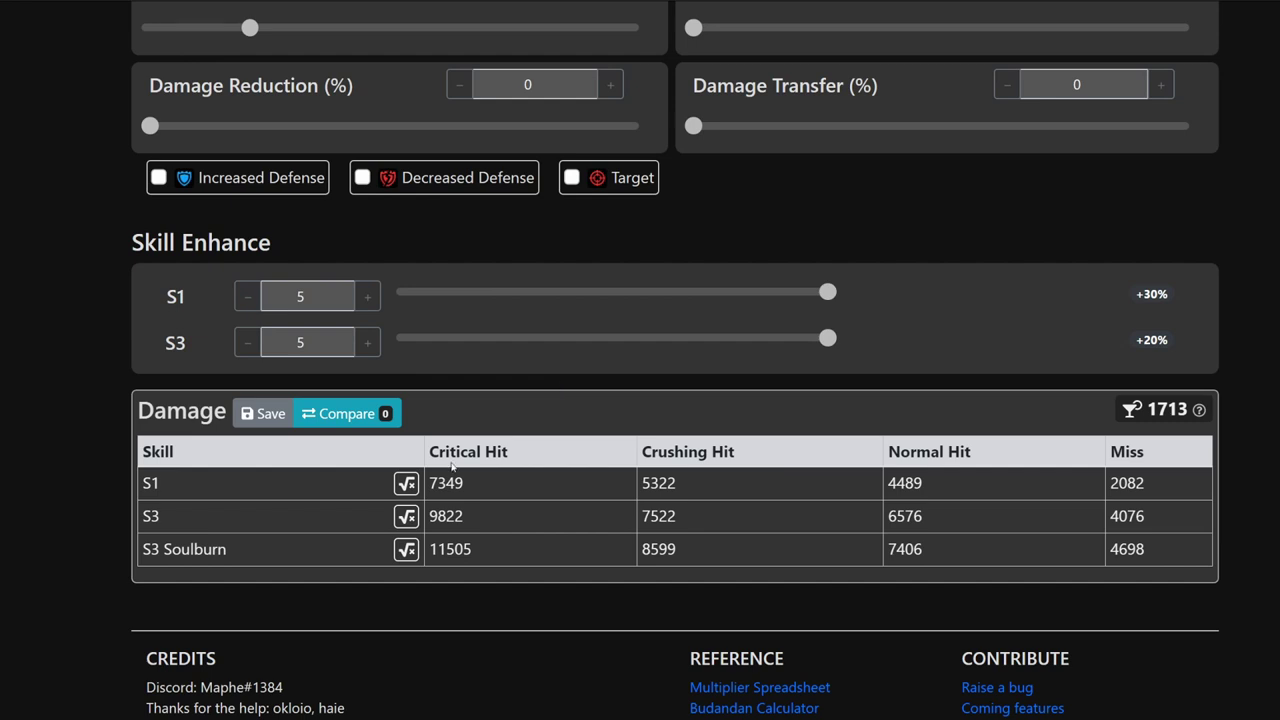
click(407, 484)
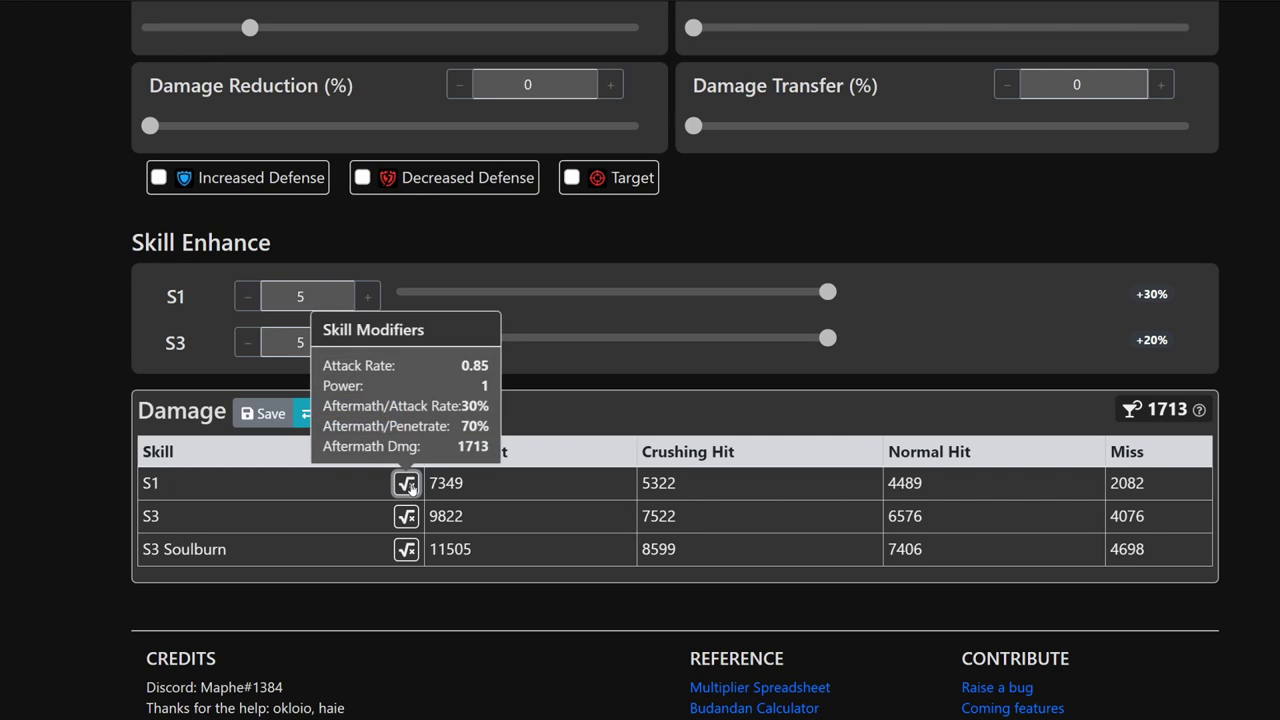
Step: Compare the damage with No Artifact Proc against Reingar's Special Drink, leaving Reingar's Special Drink selected
scroll(614, 114, up, 10)
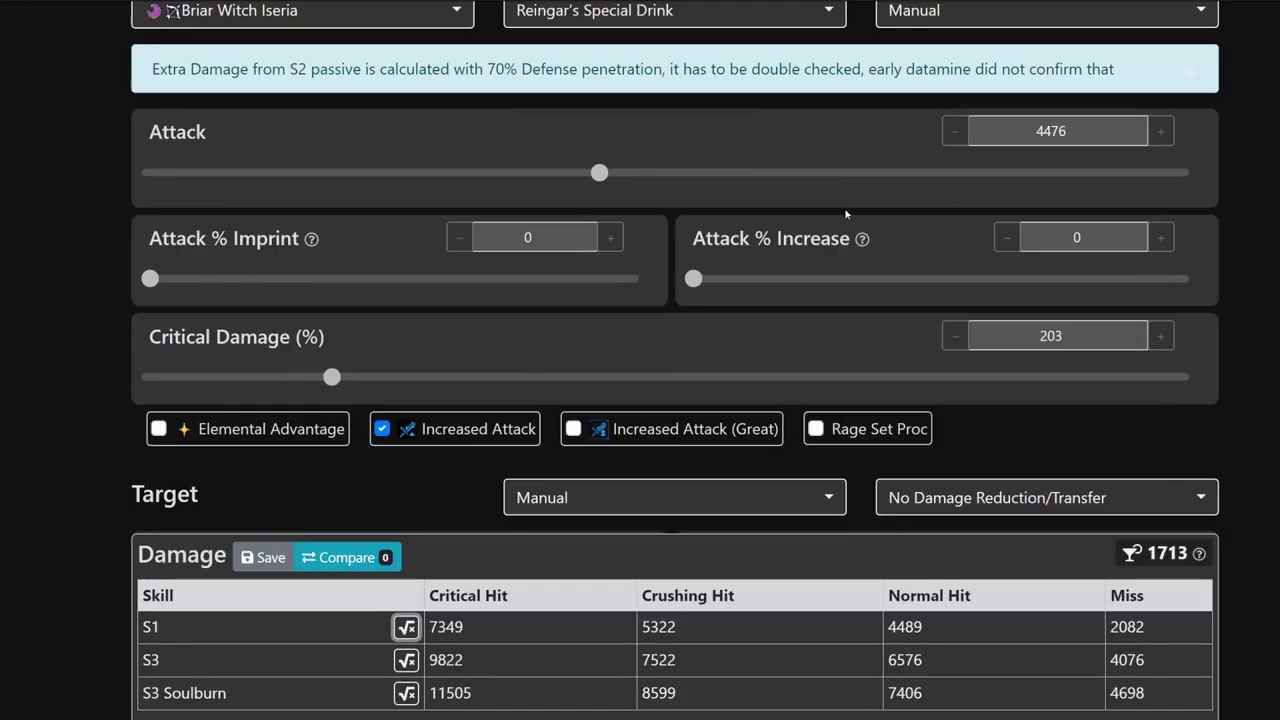
click(840, 228)
scroll(695, 318, up, 5)
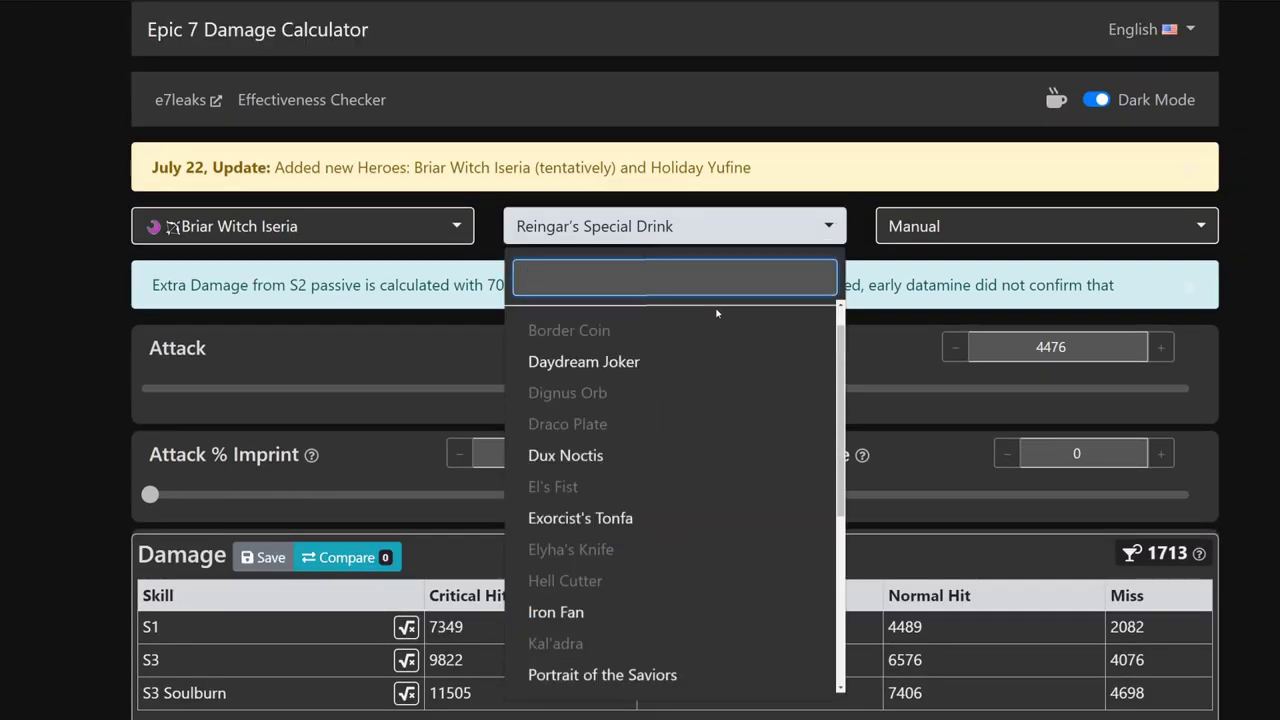
click(695, 318)
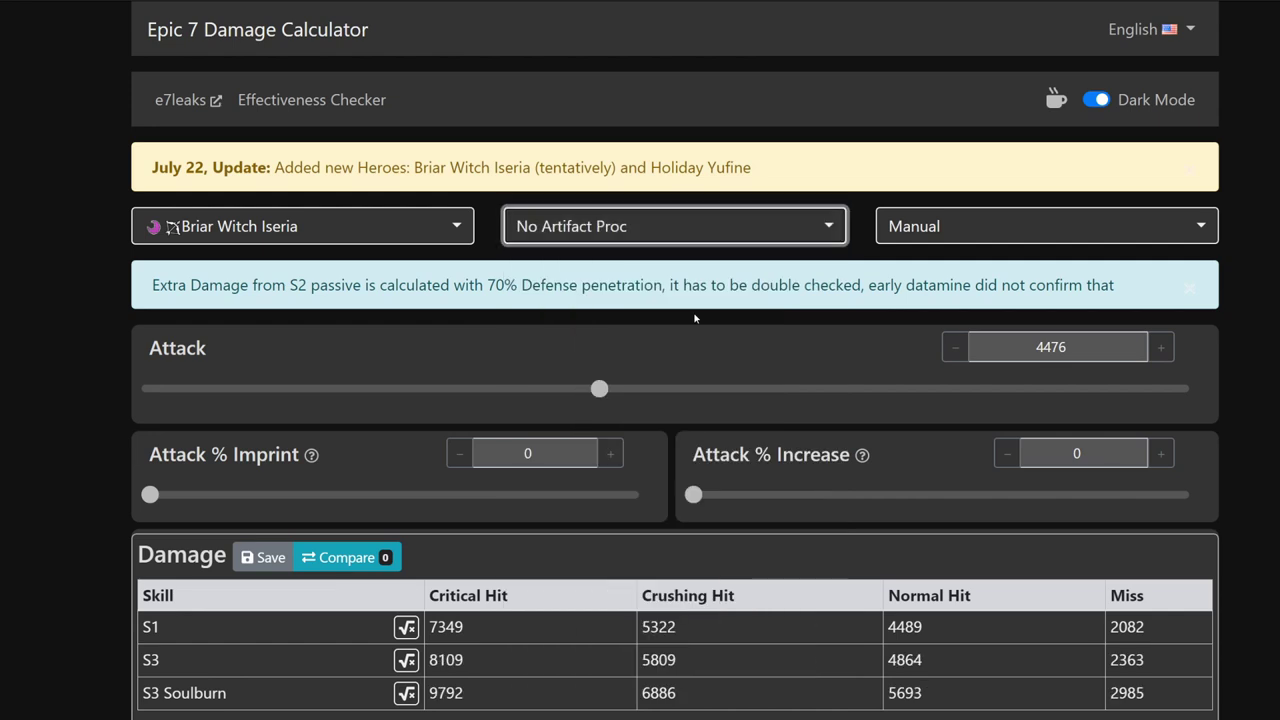
click(835, 229)
scroll(686, 535, down, 3)
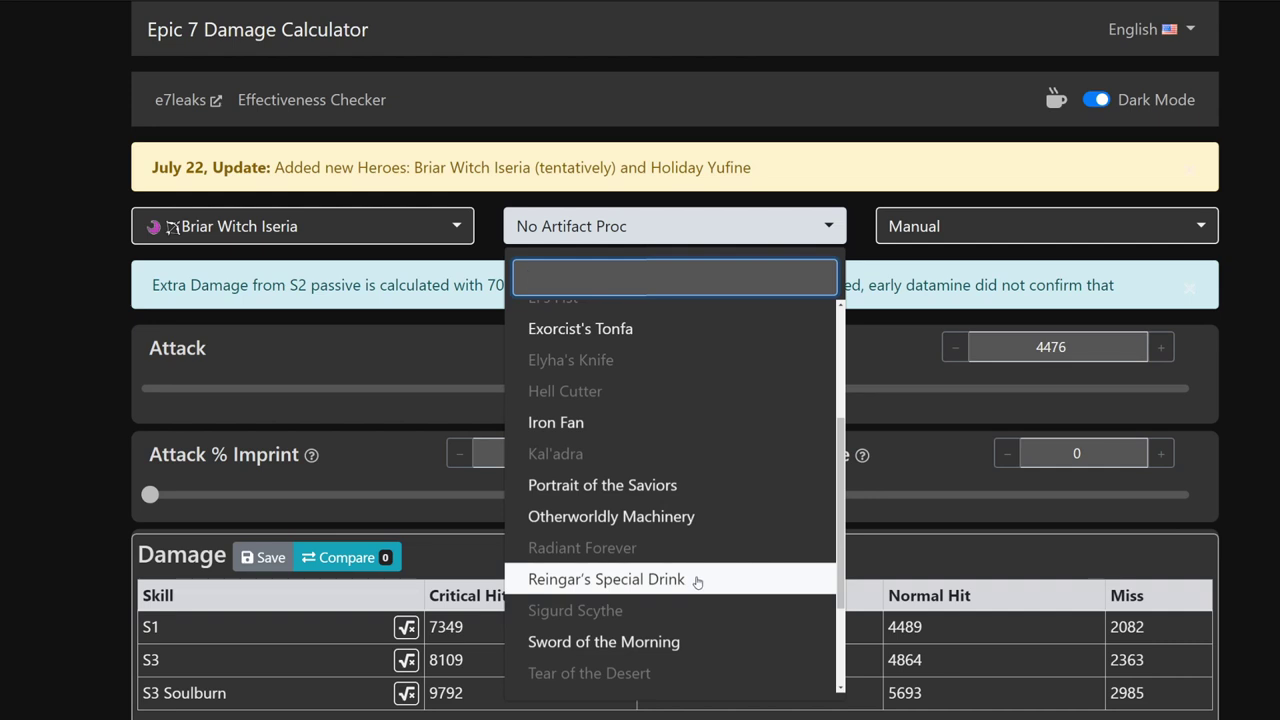
click(697, 580)
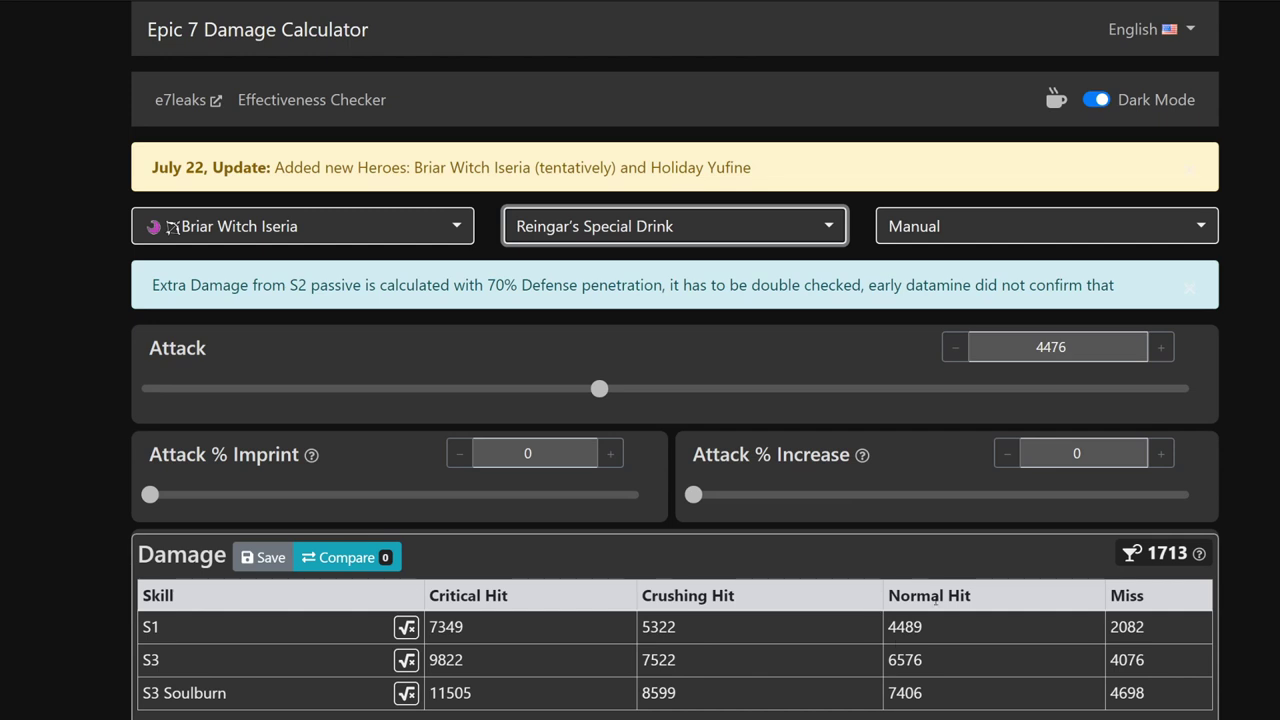
scroll(935, 600, down, 3)
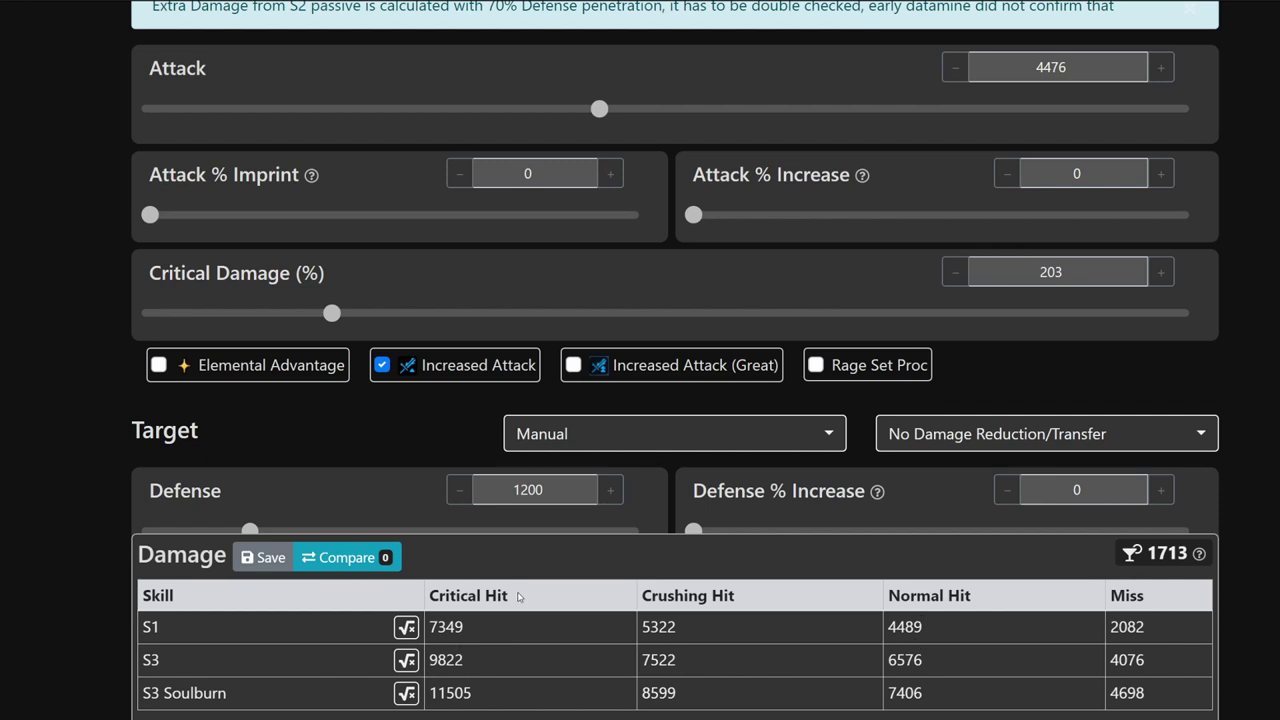
scroll(516, 647, down, 1)
scroll(516, 647, down, 4)
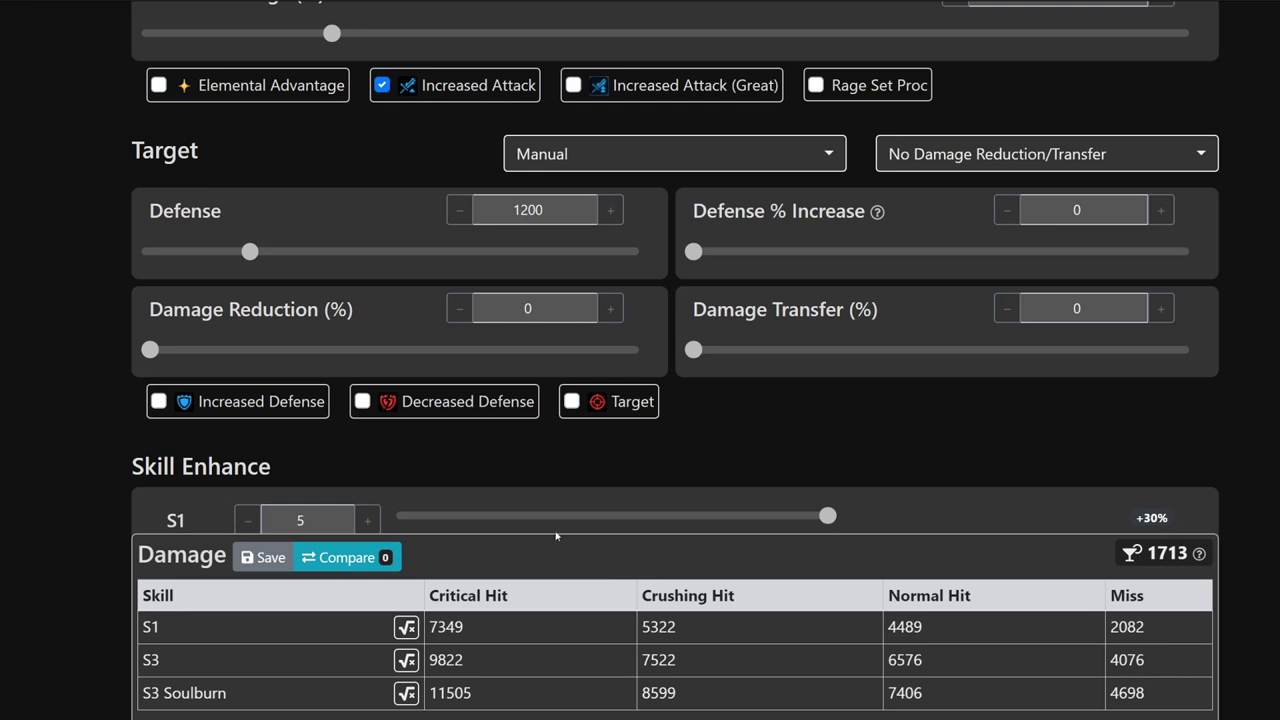
scroll(44, 350, down, 1)
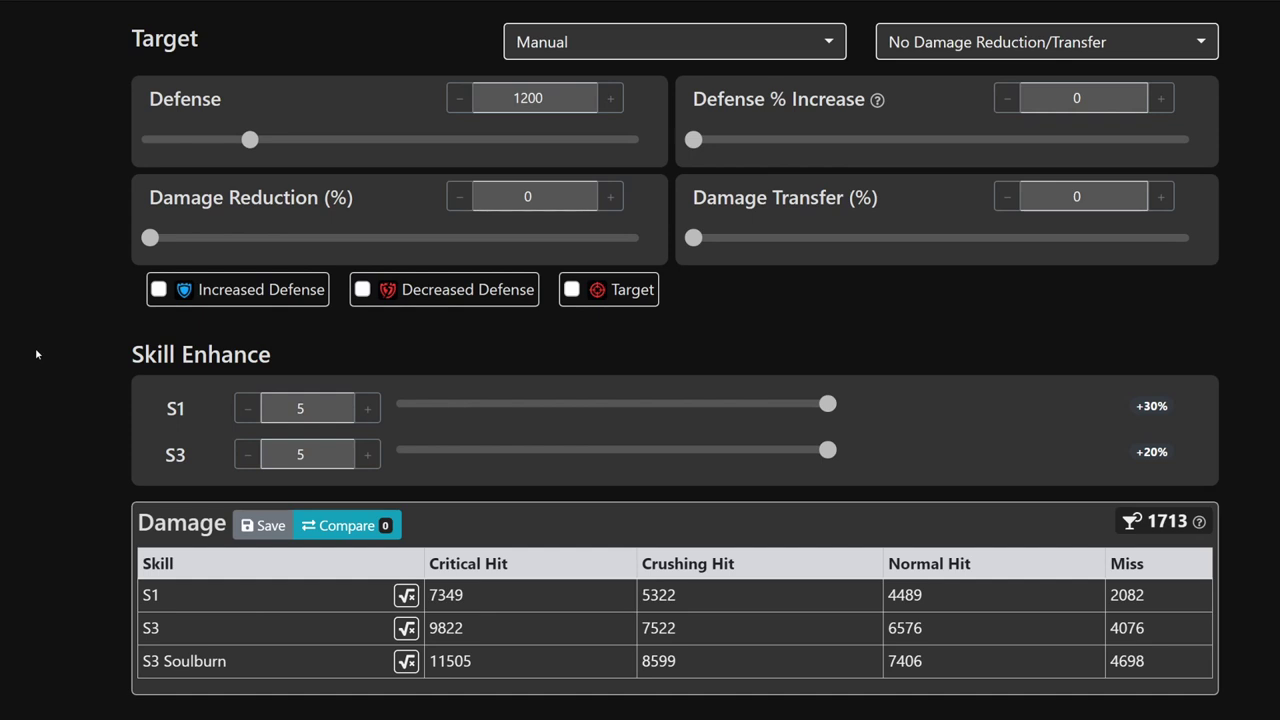
scroll(40, 341, up, 3)
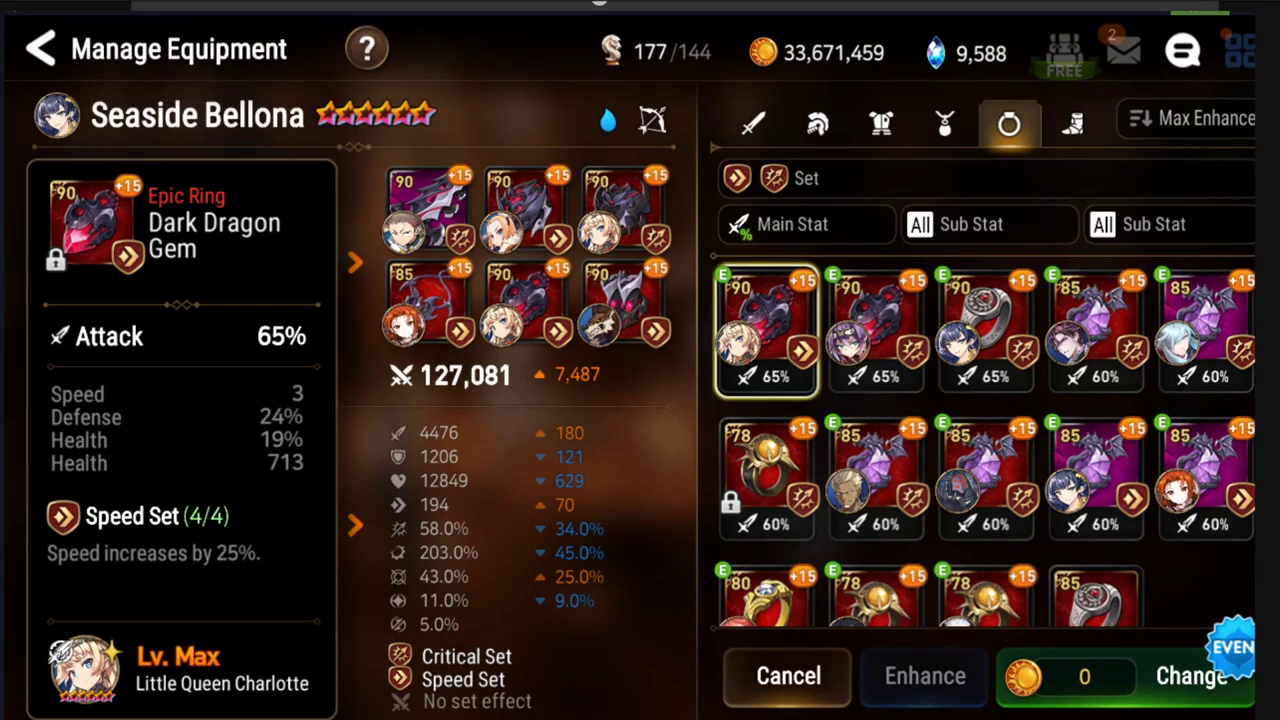
Step: In Epic Seven, filter the rings by All main stats and Critical Hit Chance sub stat, and preview the Speed Set Seeker's Ring
click(792, 224)
click(715, 280)
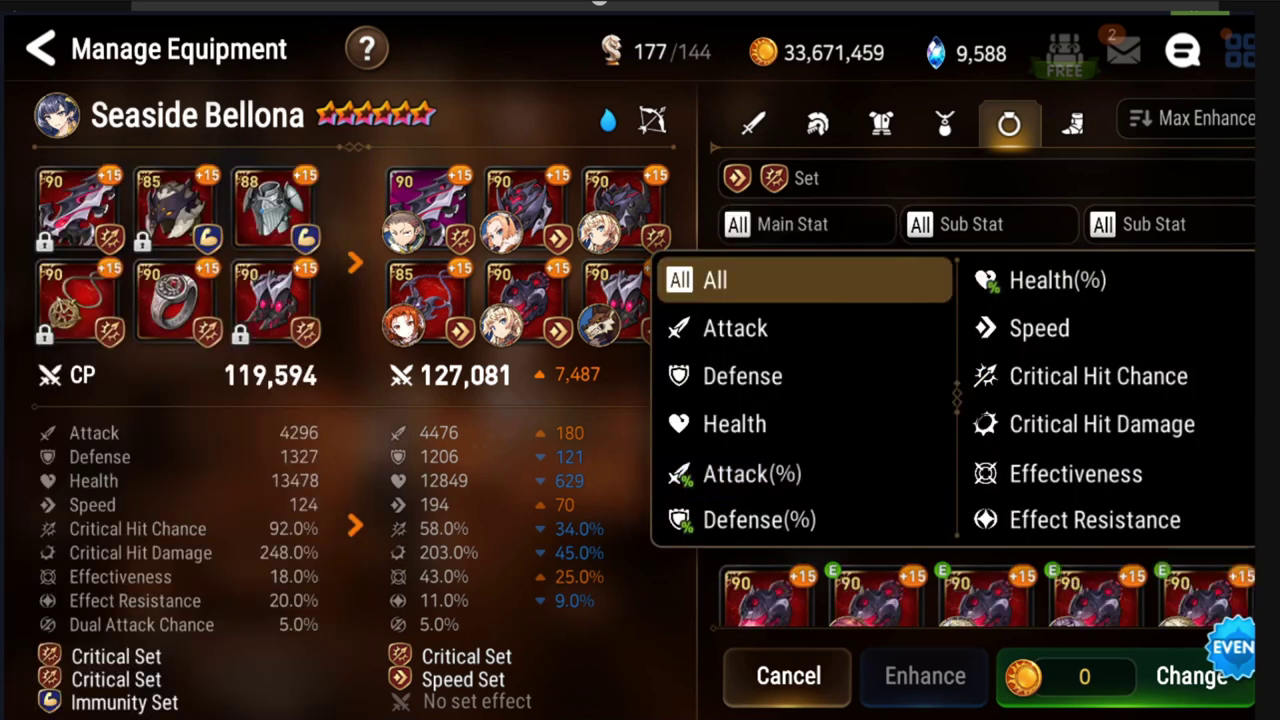
click(970, 224)
click(1030, 375)
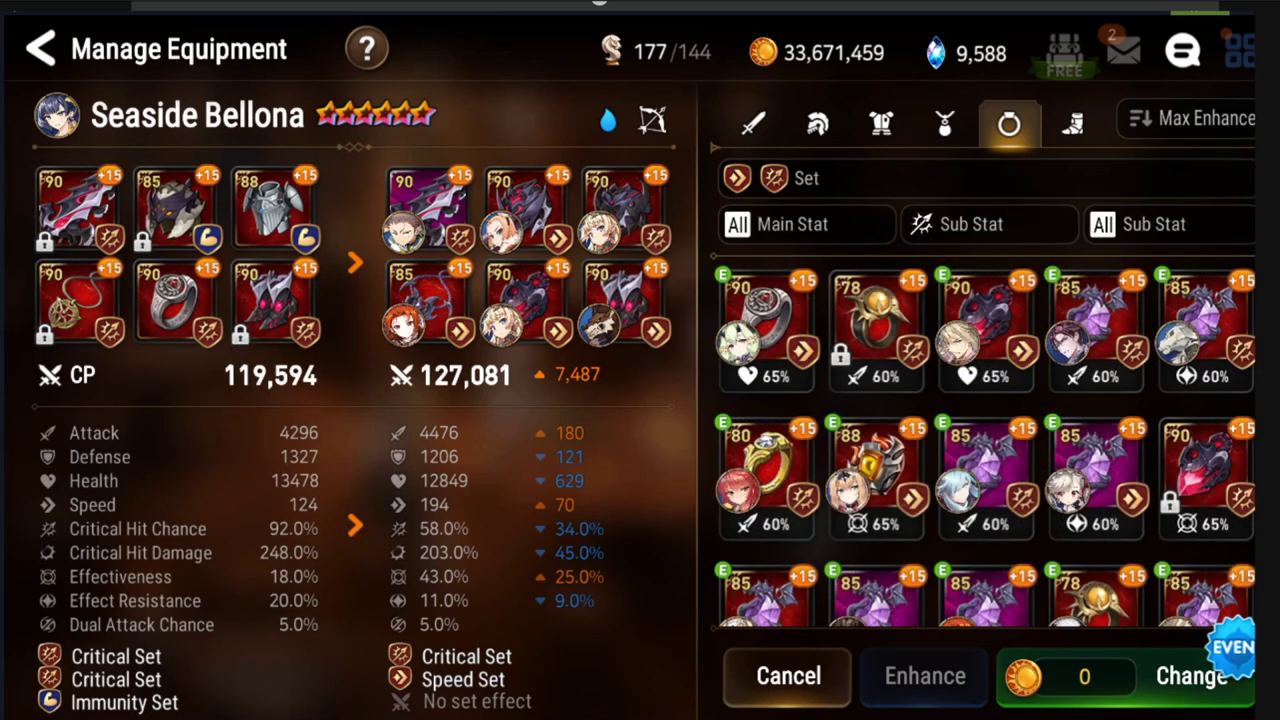
click(765, 330)
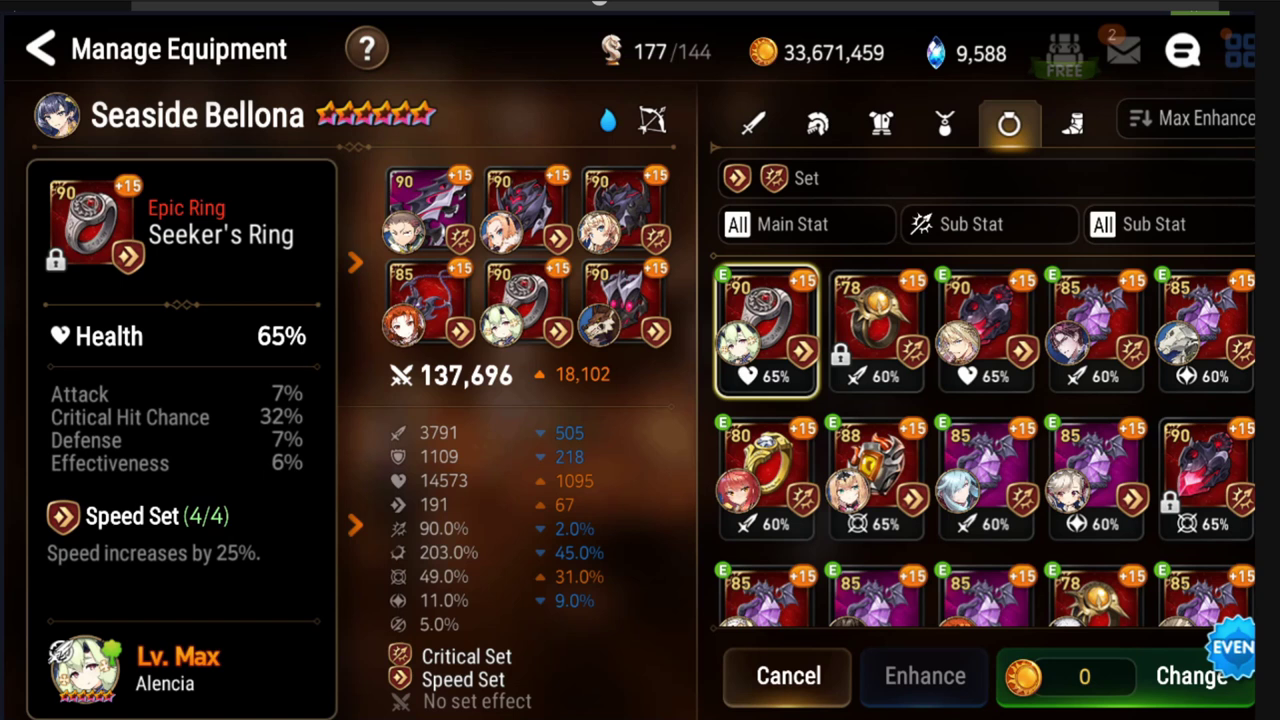
Step: Show the necklaces and check the details of the Speed Set Dark Abyss Necklace
click(944, 122)
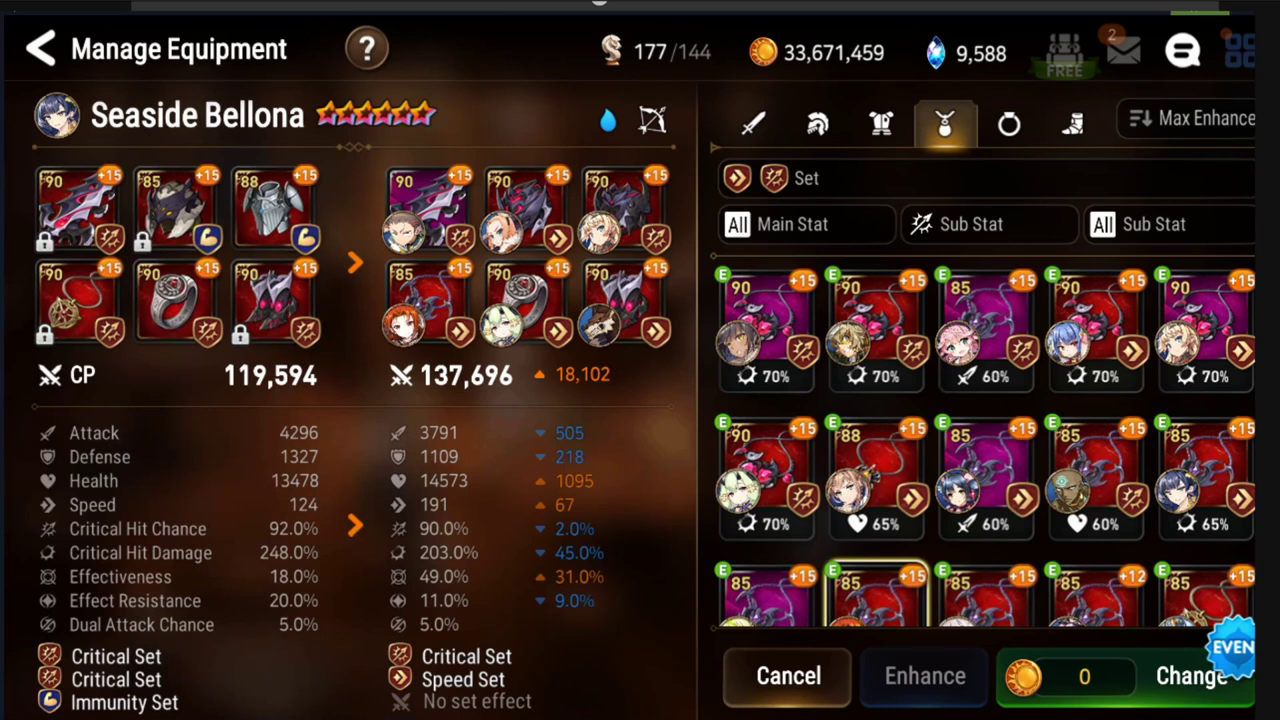
click(1097, 330)
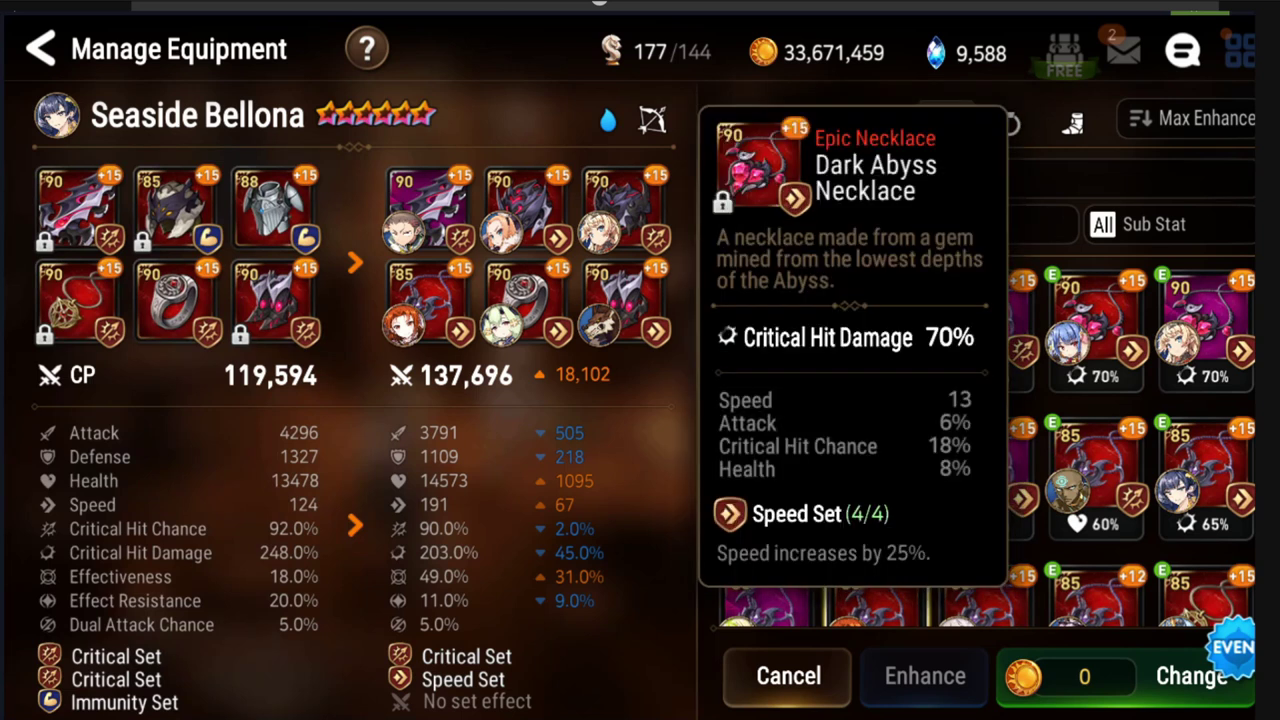
key(Escape)
Step: Filter the necklaces by Critical Hit Damage main stat with Critical Hit Chance and Attack(%) sub stats
click(990, 224)
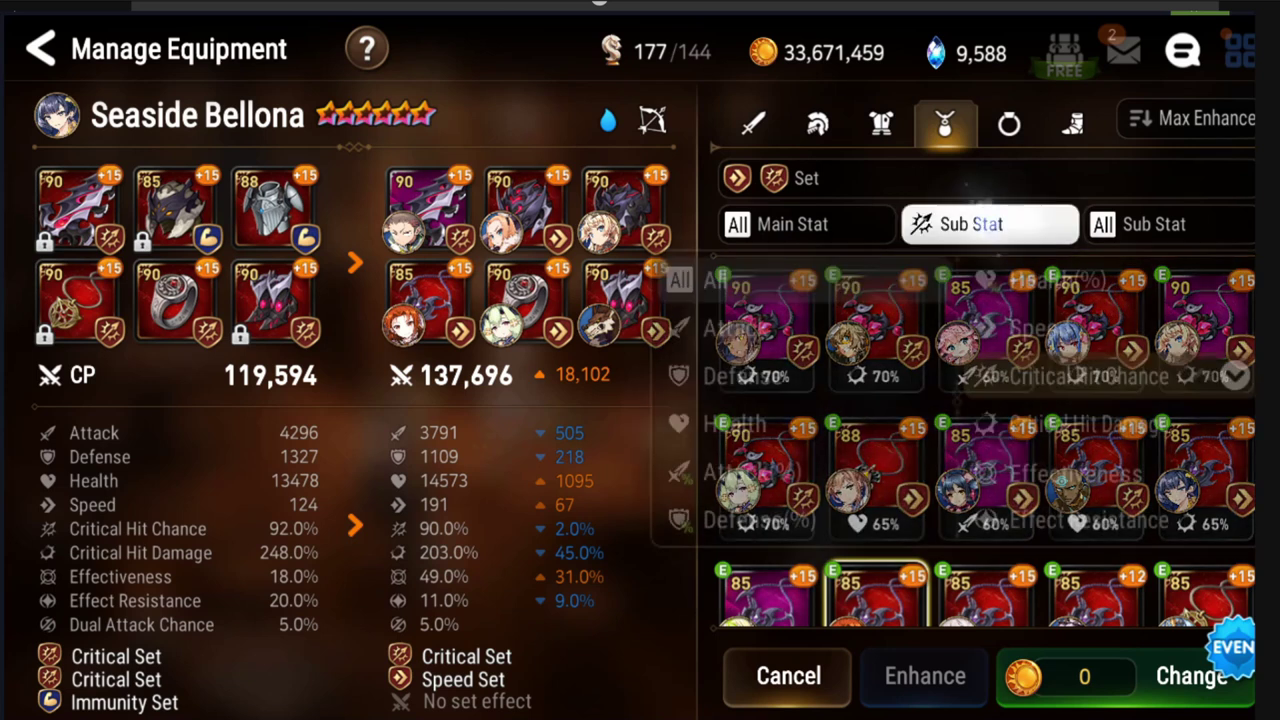
click(1088, 376)
click(990, 224)
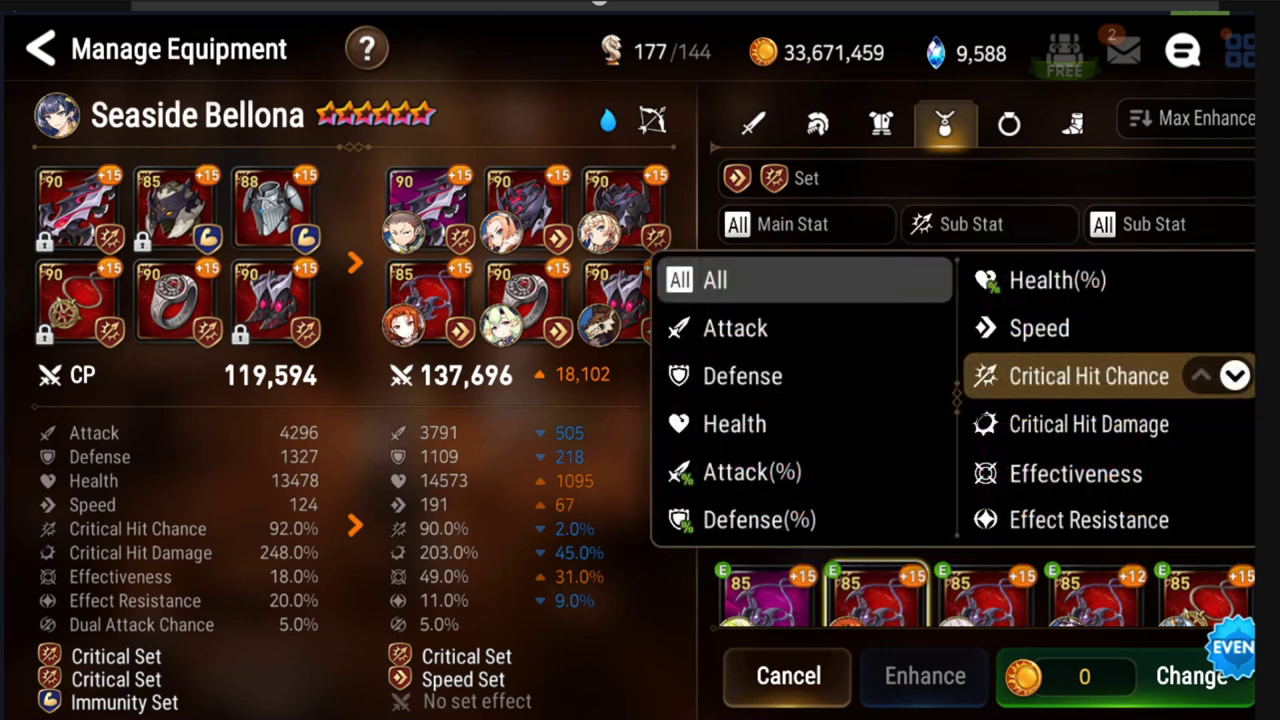
click(1170, 224)
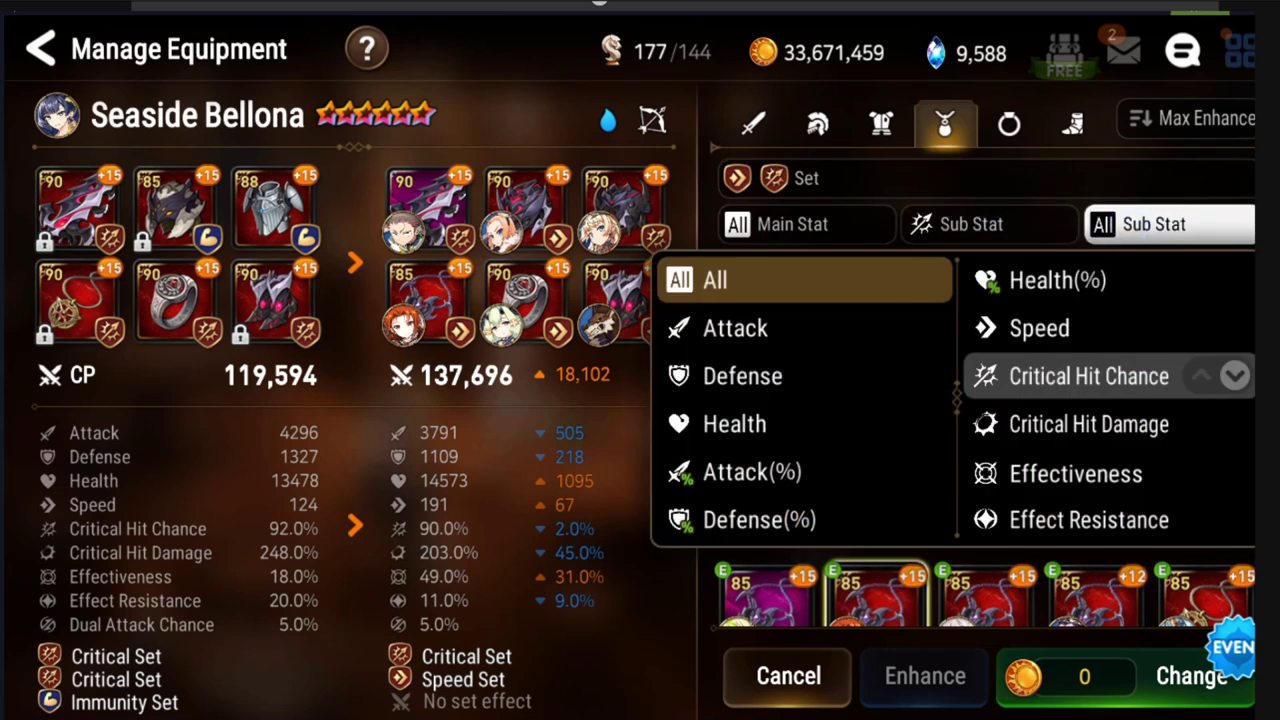
click(1088, 376)
click(808, 224)
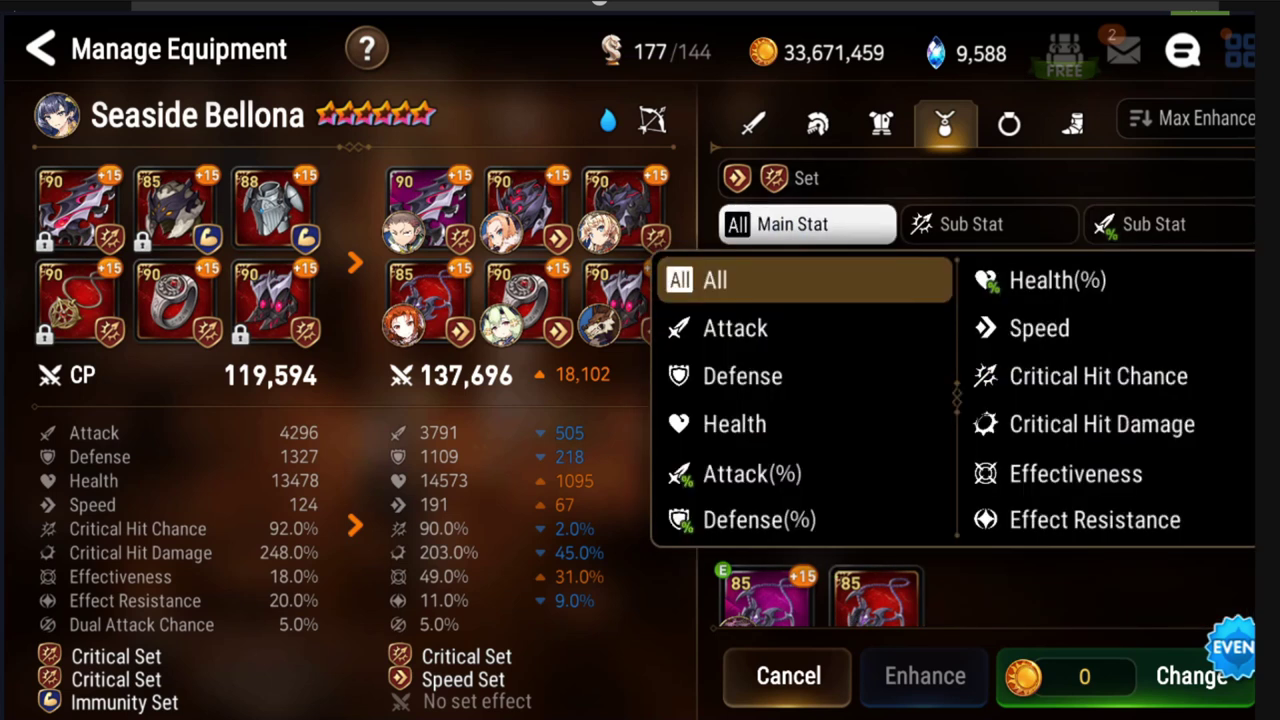
click(1031, 420)
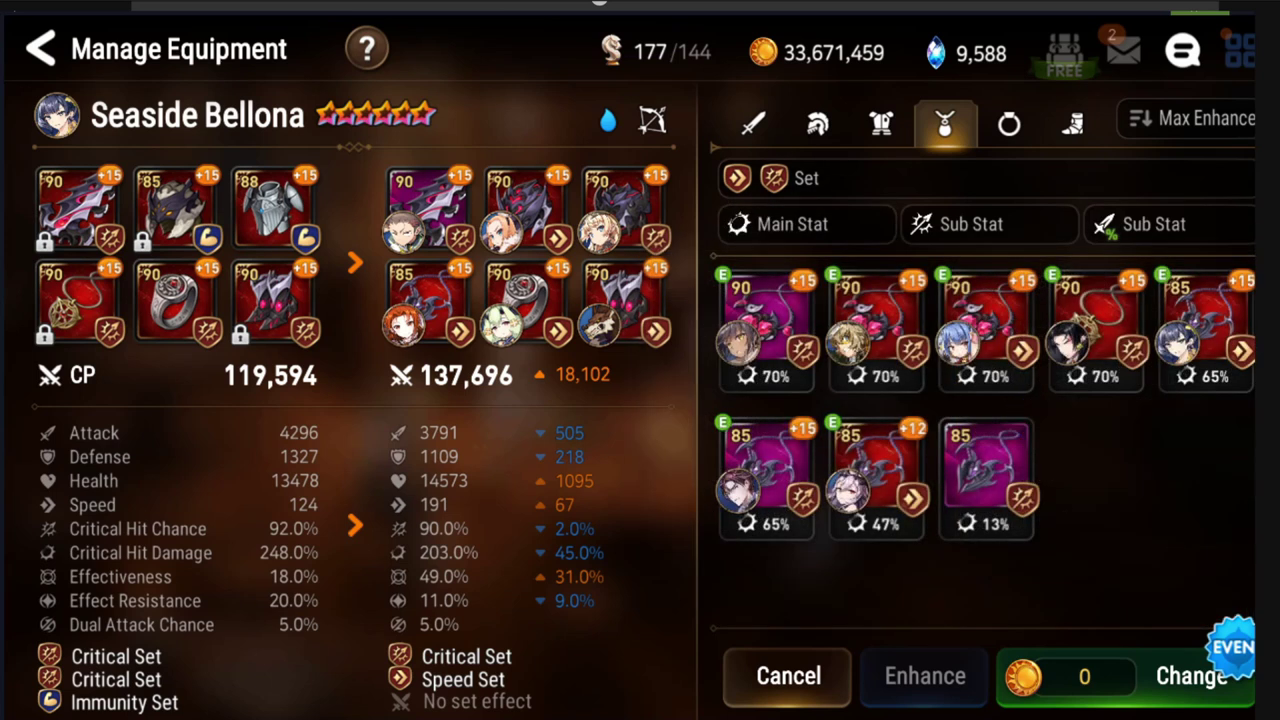
Step: Inspect the filtered Speed Set Dark Abyss Necklace's stats and return to Briar Witch Iseria's settings in the damage calculator
click(985, 320)
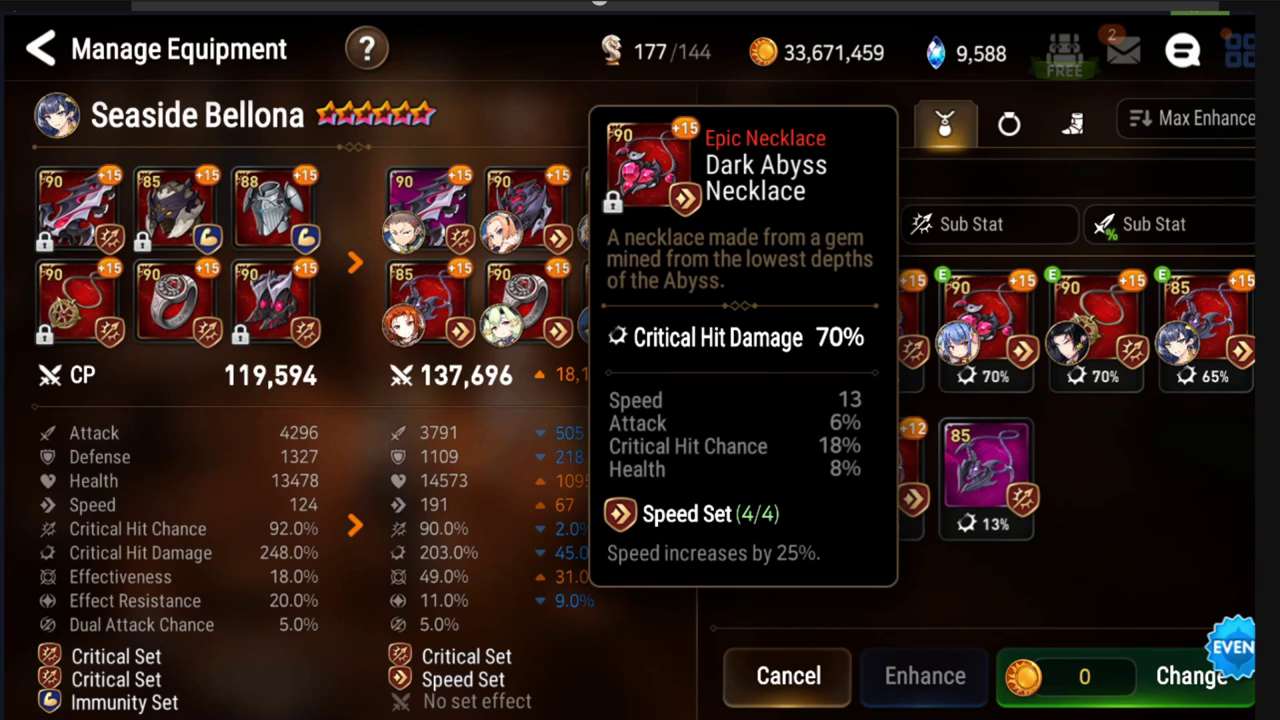
click(985, 320)
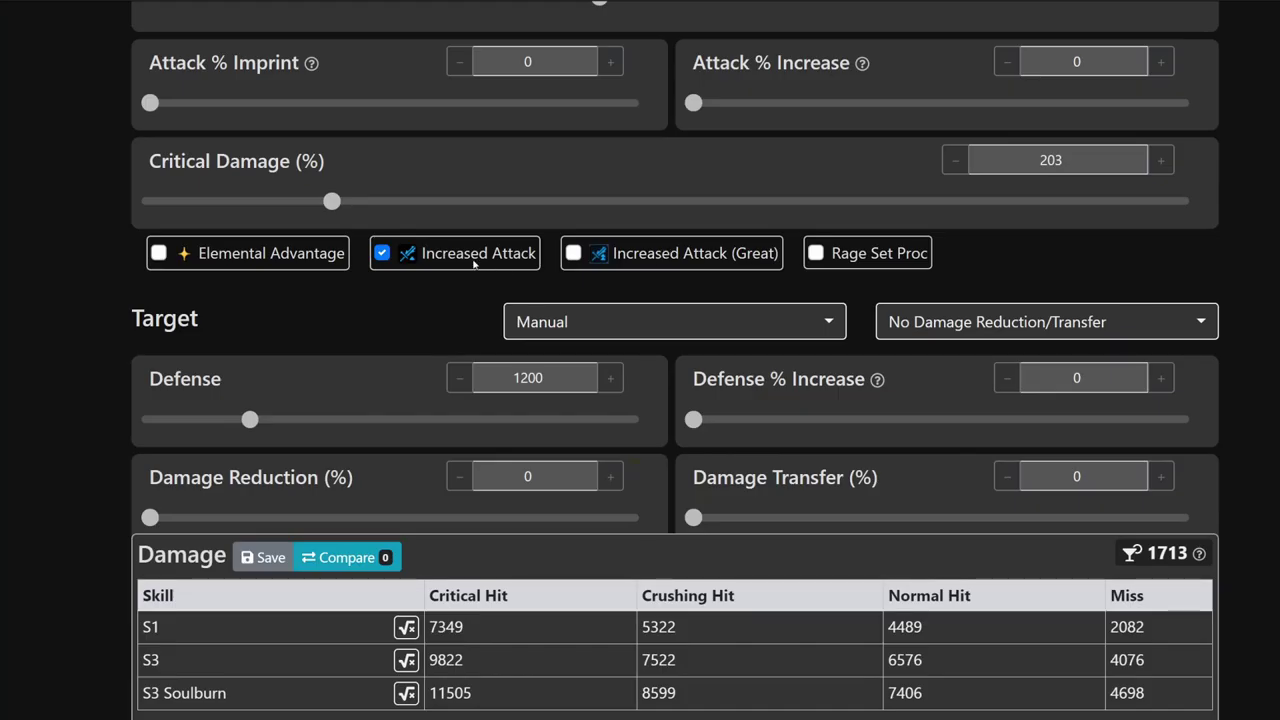
scroll(113, 260, up, 3)
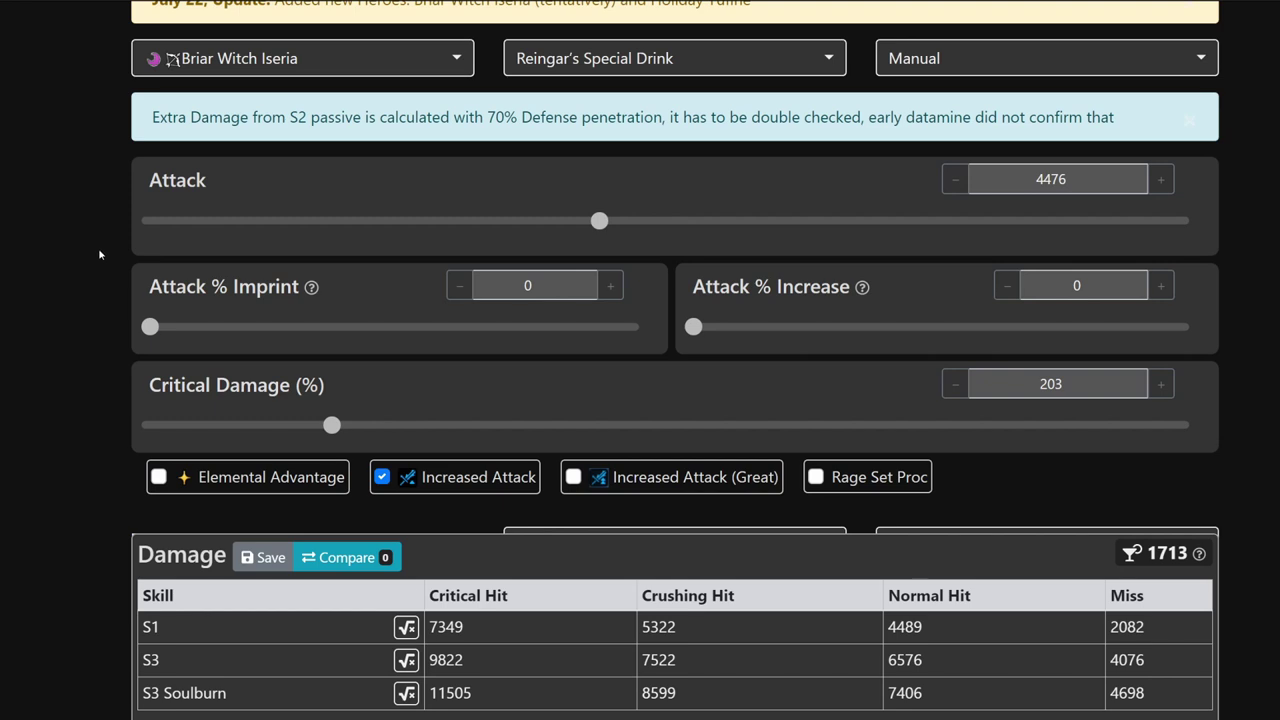
Step: Set Briar Witch Iseria's Attack to 3114 and Critical Damage to 264%
scroll(98, 254, up, 1)
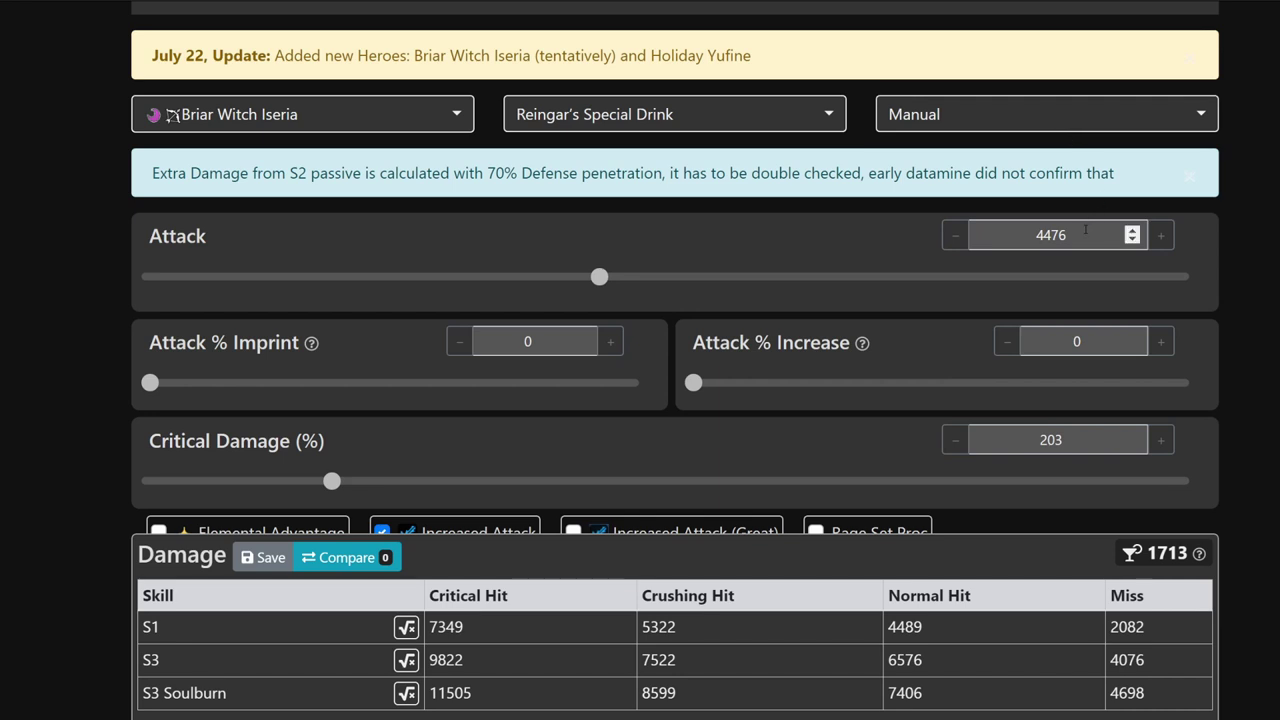
double_click(1016, 238)
text(3114)
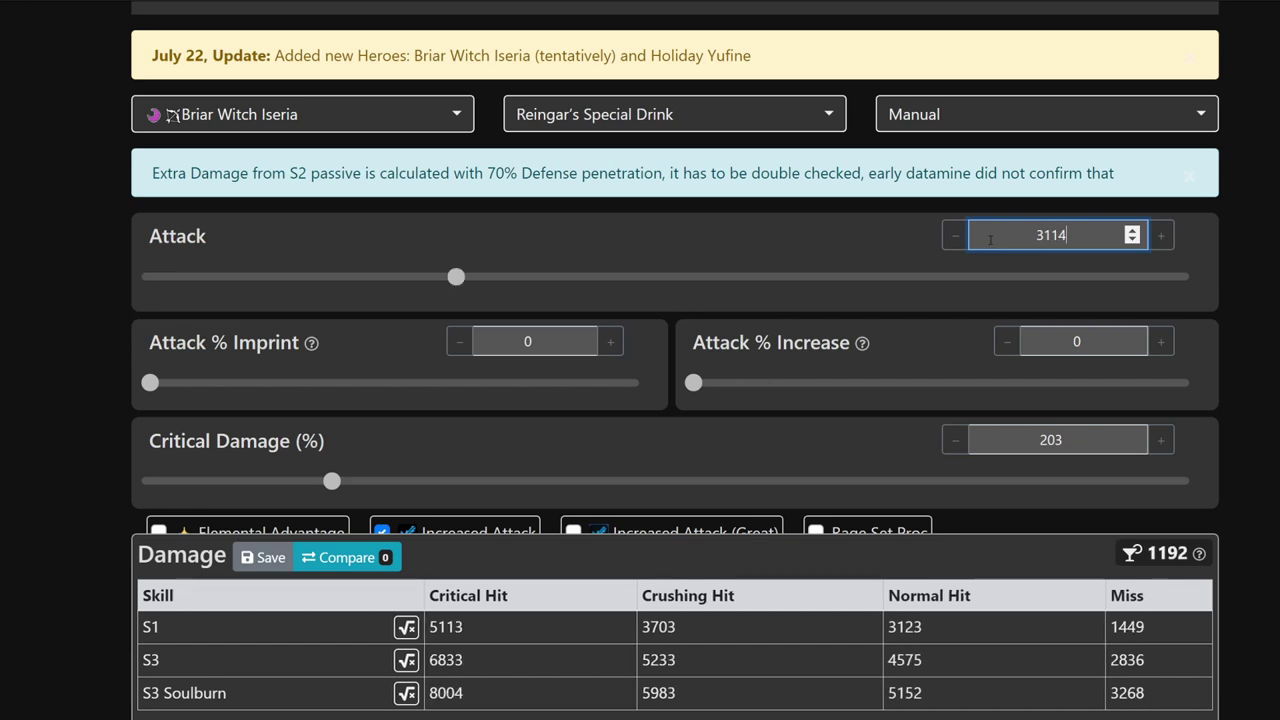
double_click(1080, 436)
text(264)
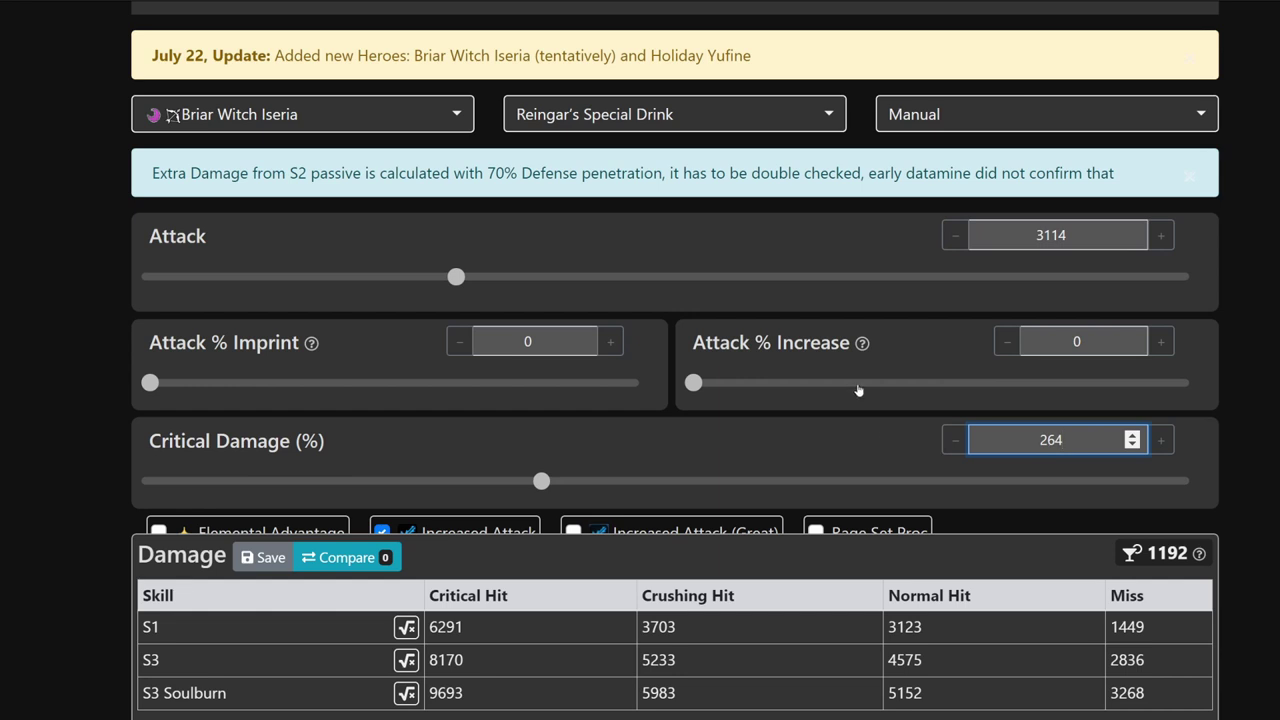
Step: Choose Portrait of the Saviors as the artifact in place of Reingar's Special Drink and review the target settings and damage table
scroll(857, 390, down, 3)
scroll(839, 367, down, 2)
scroll(839, 367, down, 2)
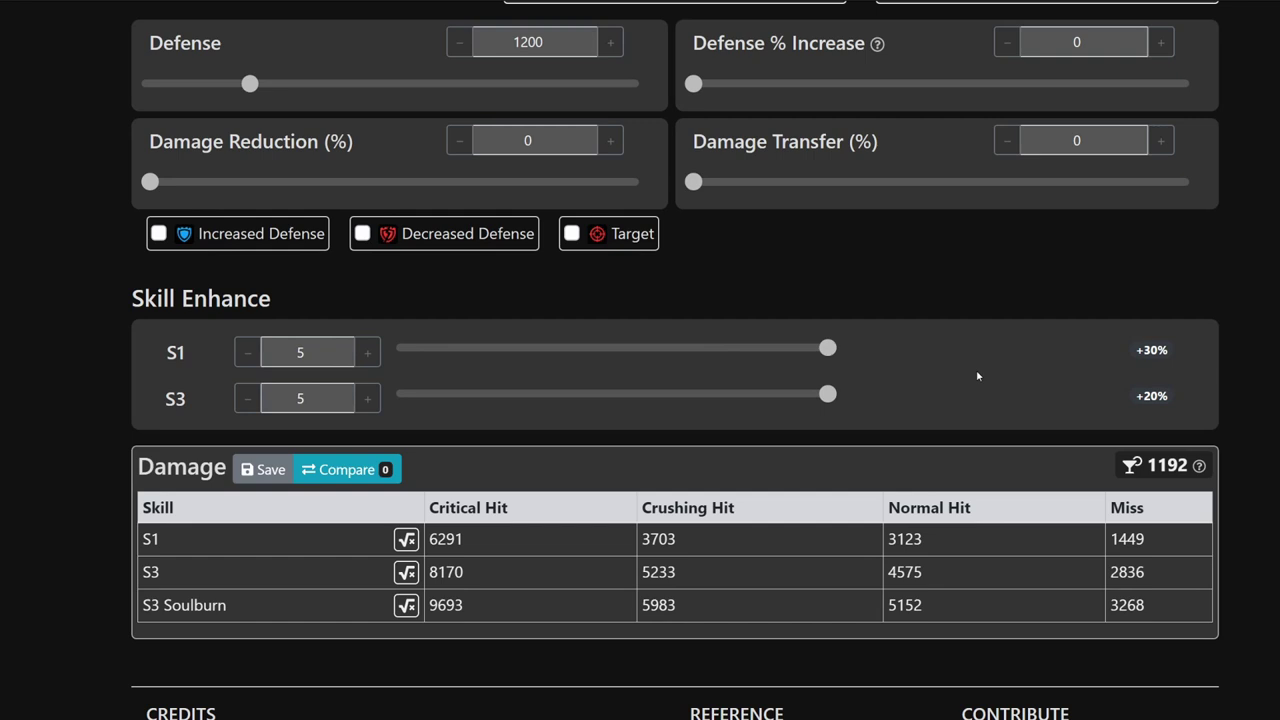
scroll(978, 376, up, 2)
scroll(862, 430, down, 3)
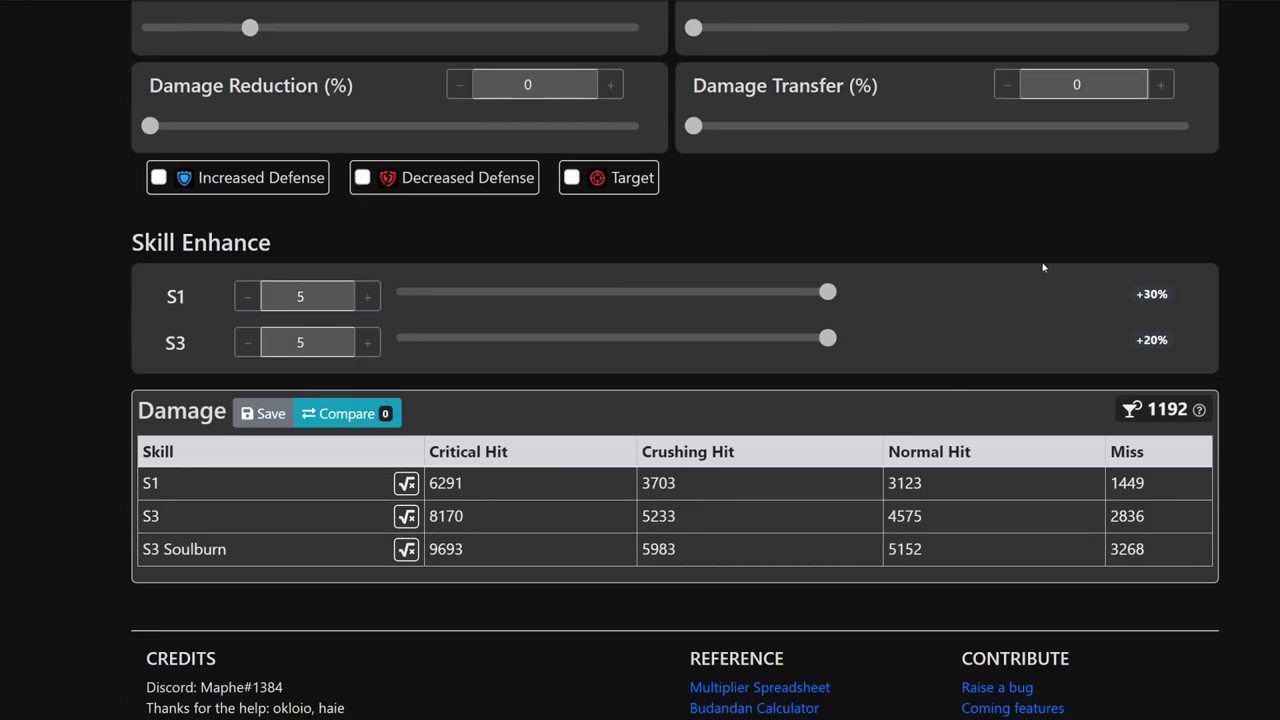
scroll(1043, 269, up, 5)
scroll(885, 263, up, 2)
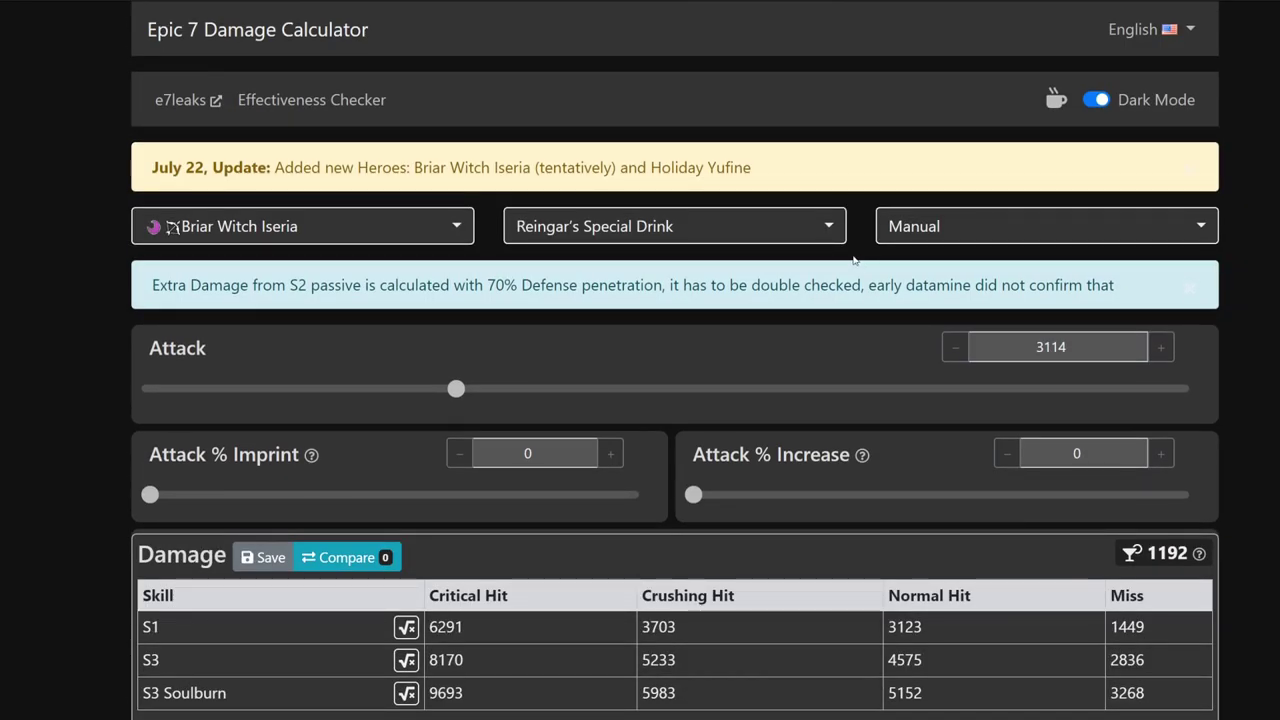
click(830, 228)
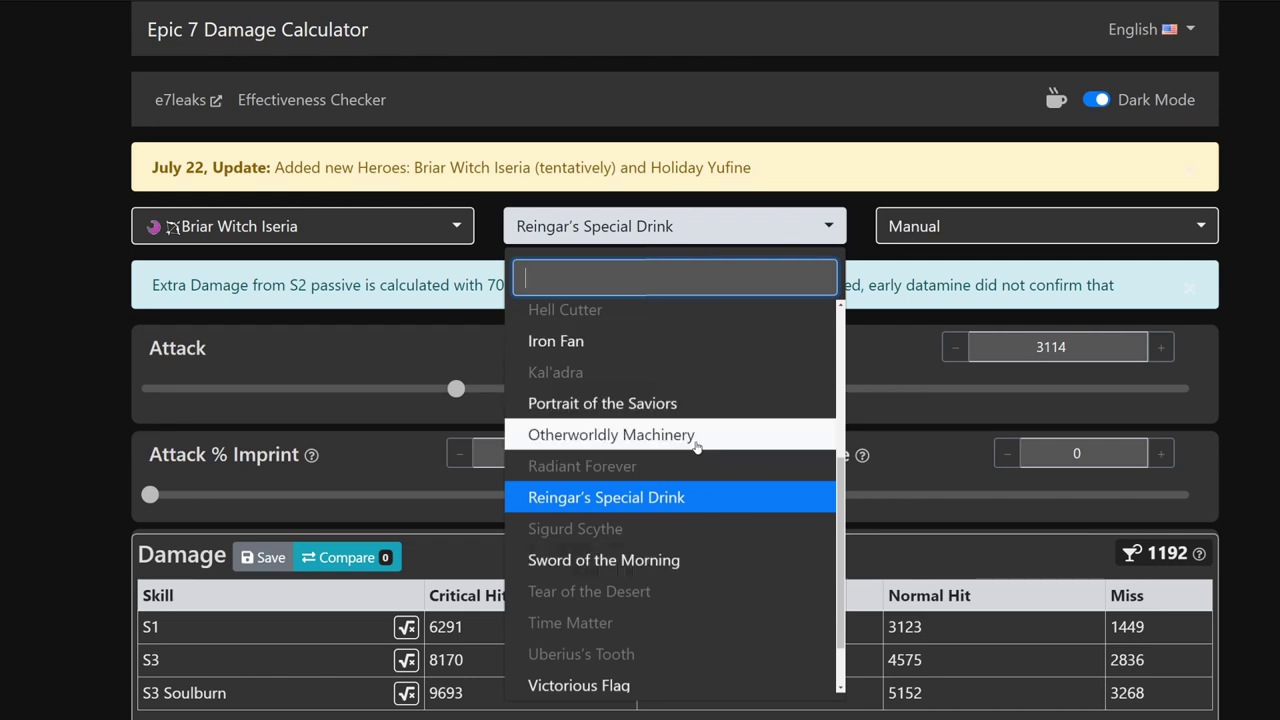
click(703, 404)
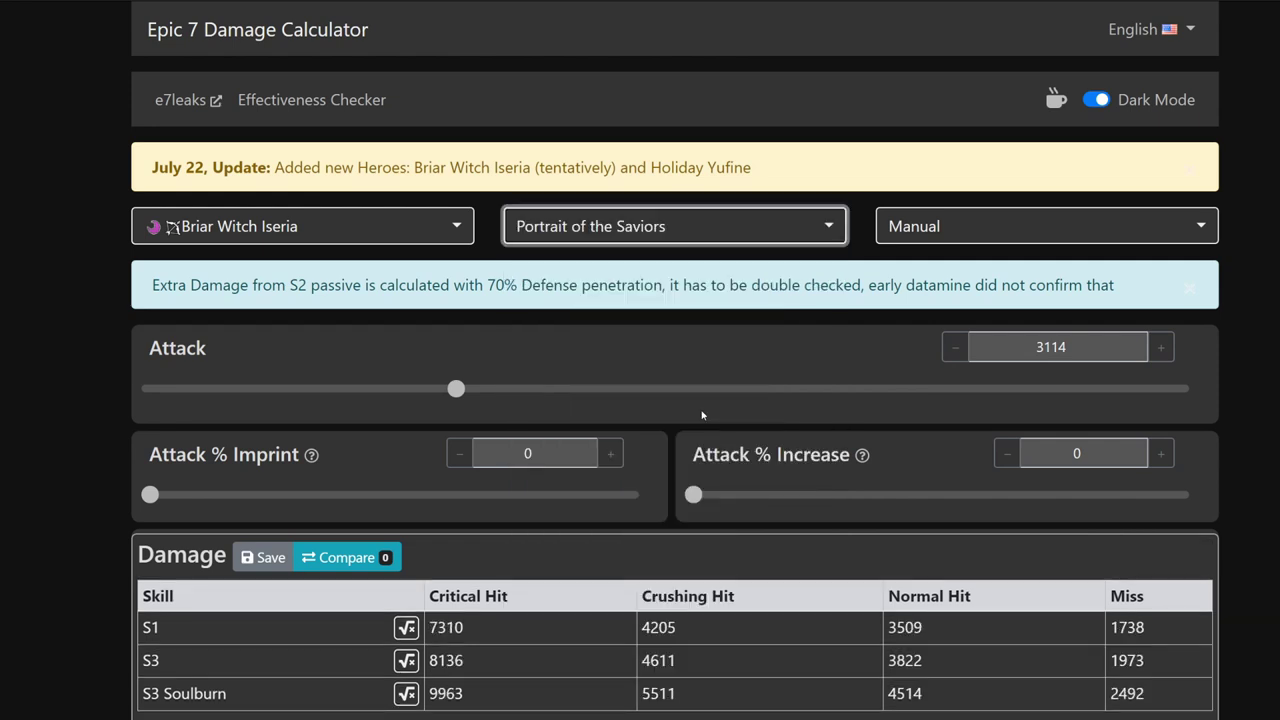
scroll(702, 415, down, 8)
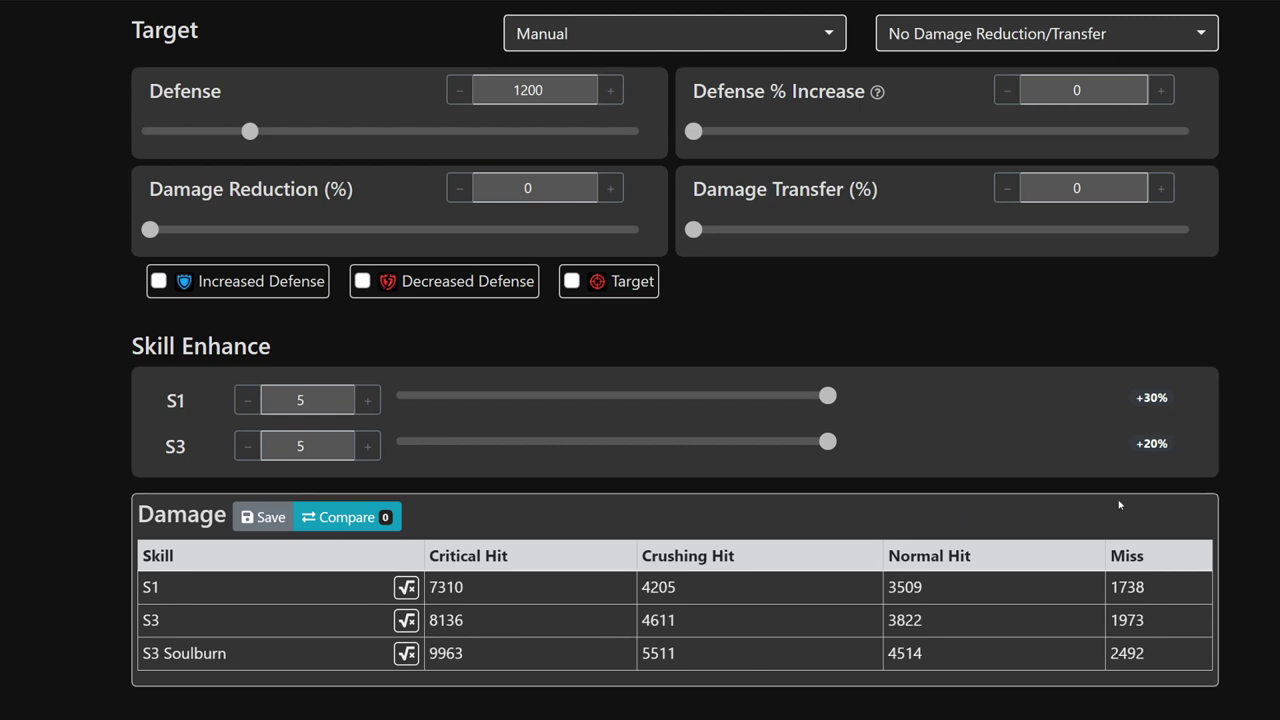
scroll(640, 300, up, 5)
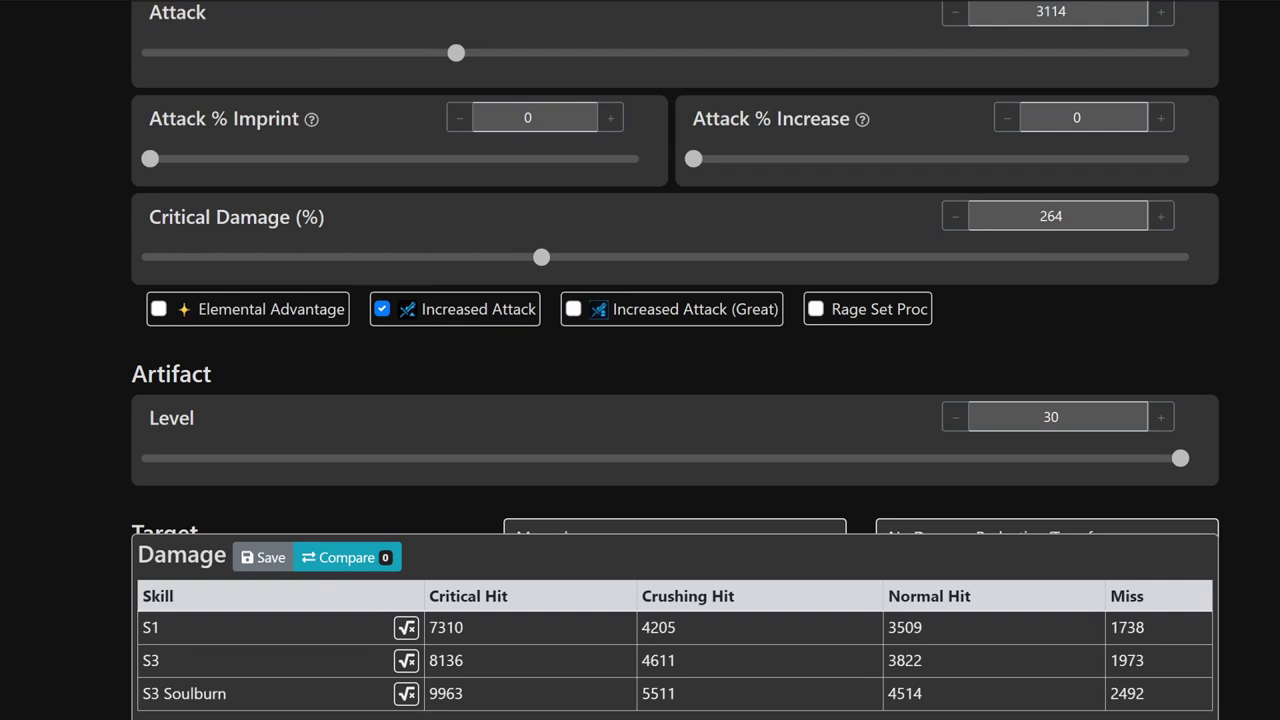
scroll(803, 249, up, 3)
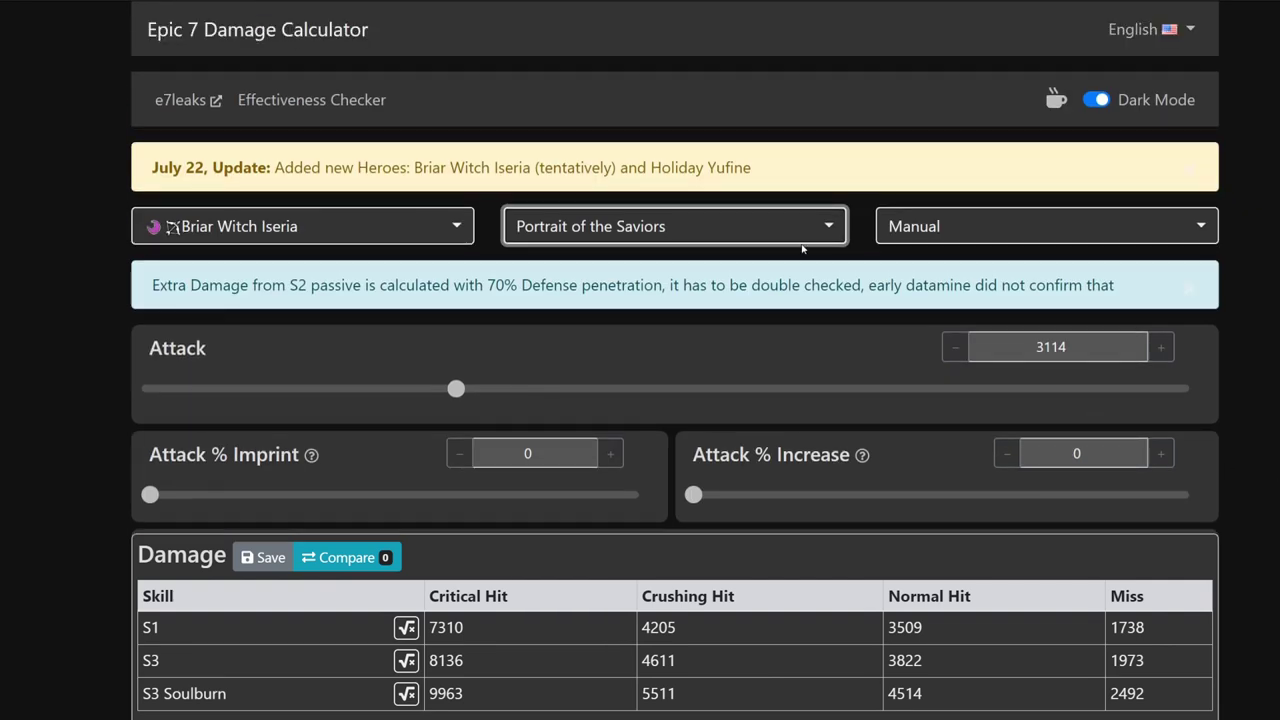
Step: Switch to Epic Seven, browse Seaside Bellona's replacement artifacts, inspect Rosa Hargana's artifact skill, and return to the damage calculator
click(820, 234)
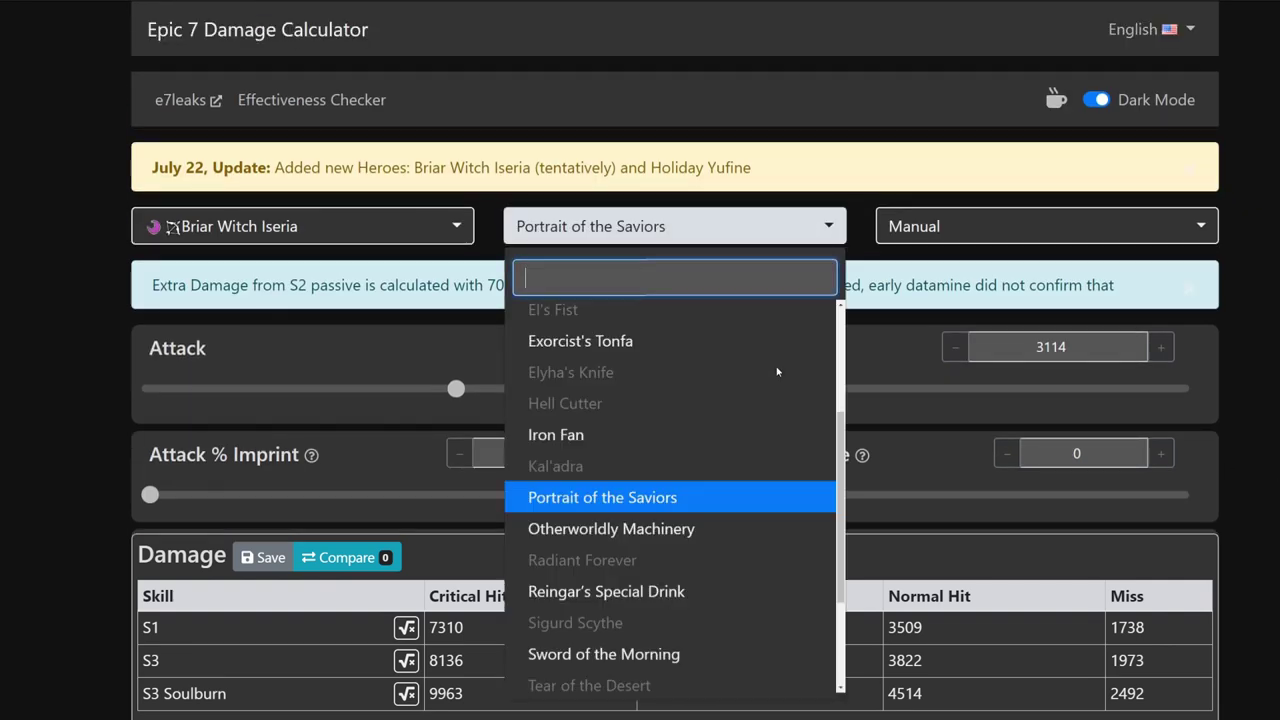
scroll(777, 372, up, 3)
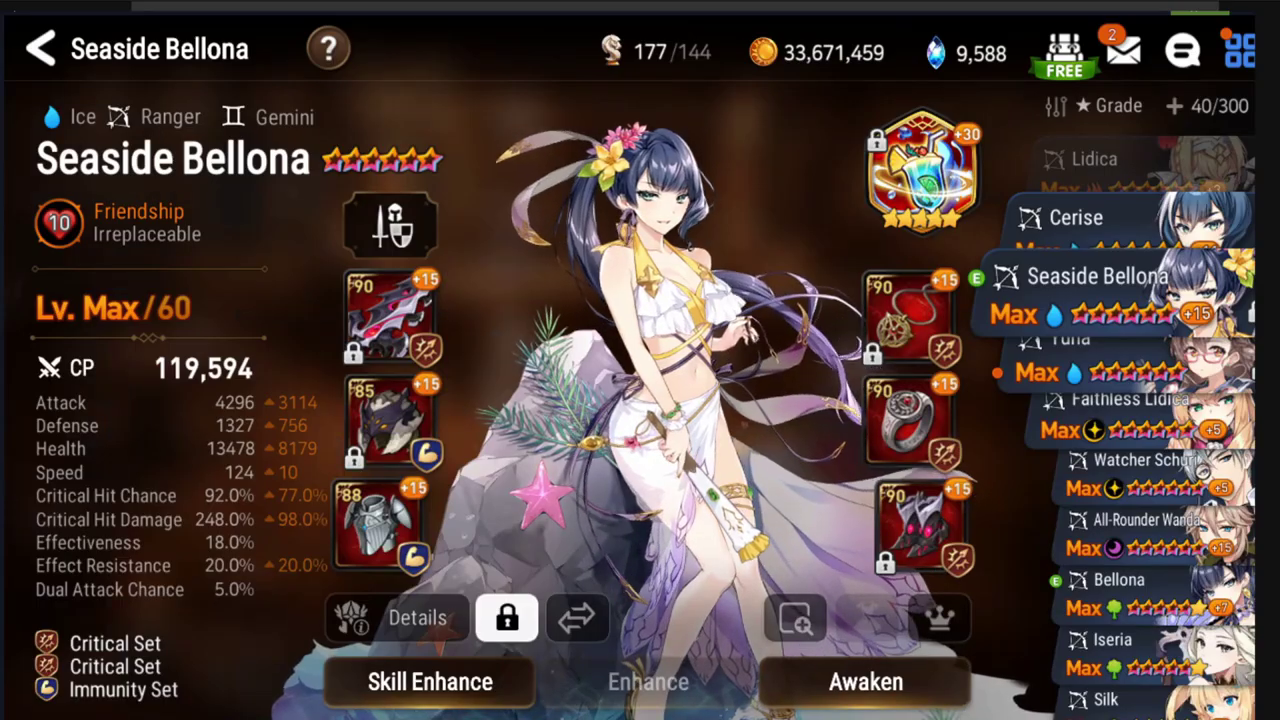
click(921, 170)
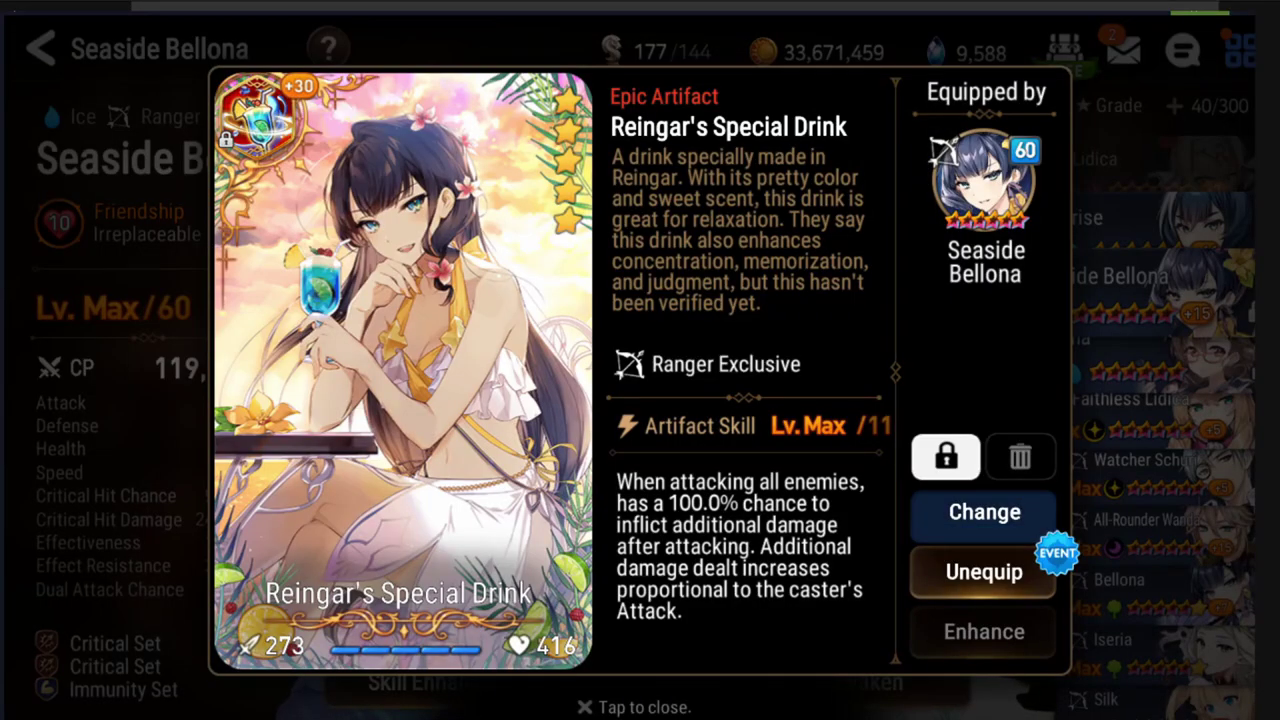
click(984, 511)
scroll(1070, 440, down, 5)
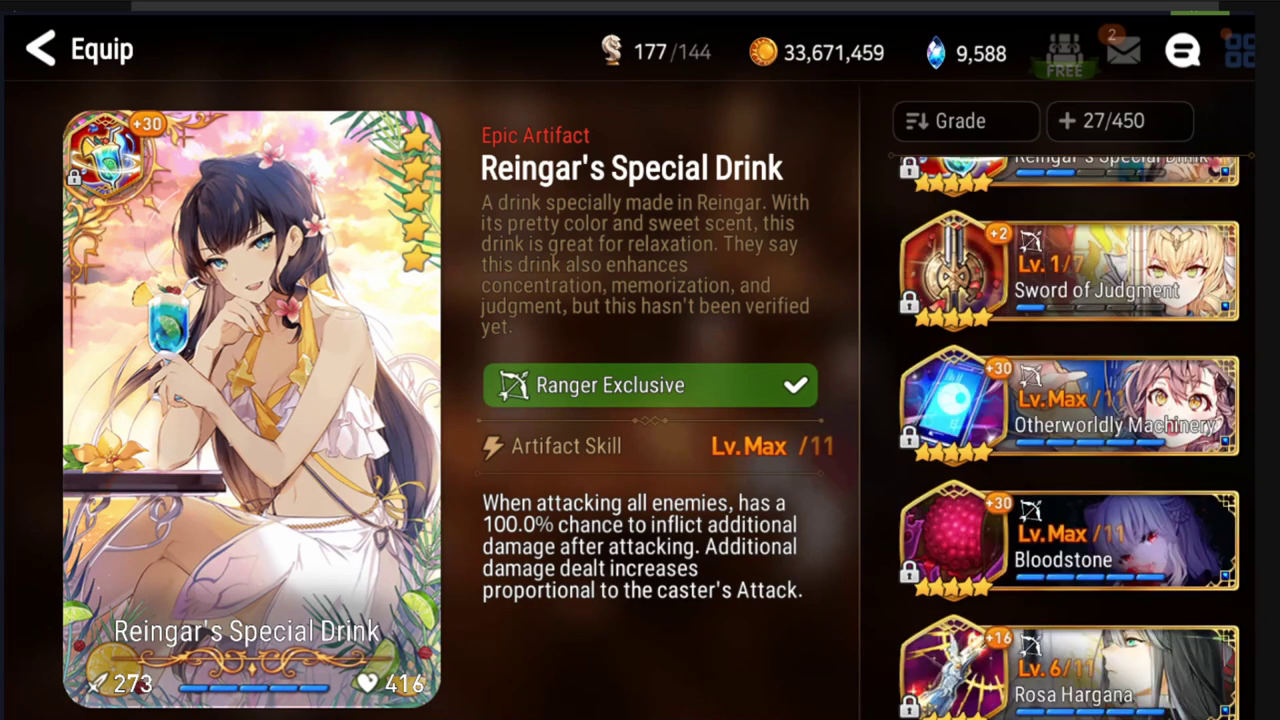
scroll(1070, 440, down, 2)
click(1070, 310)
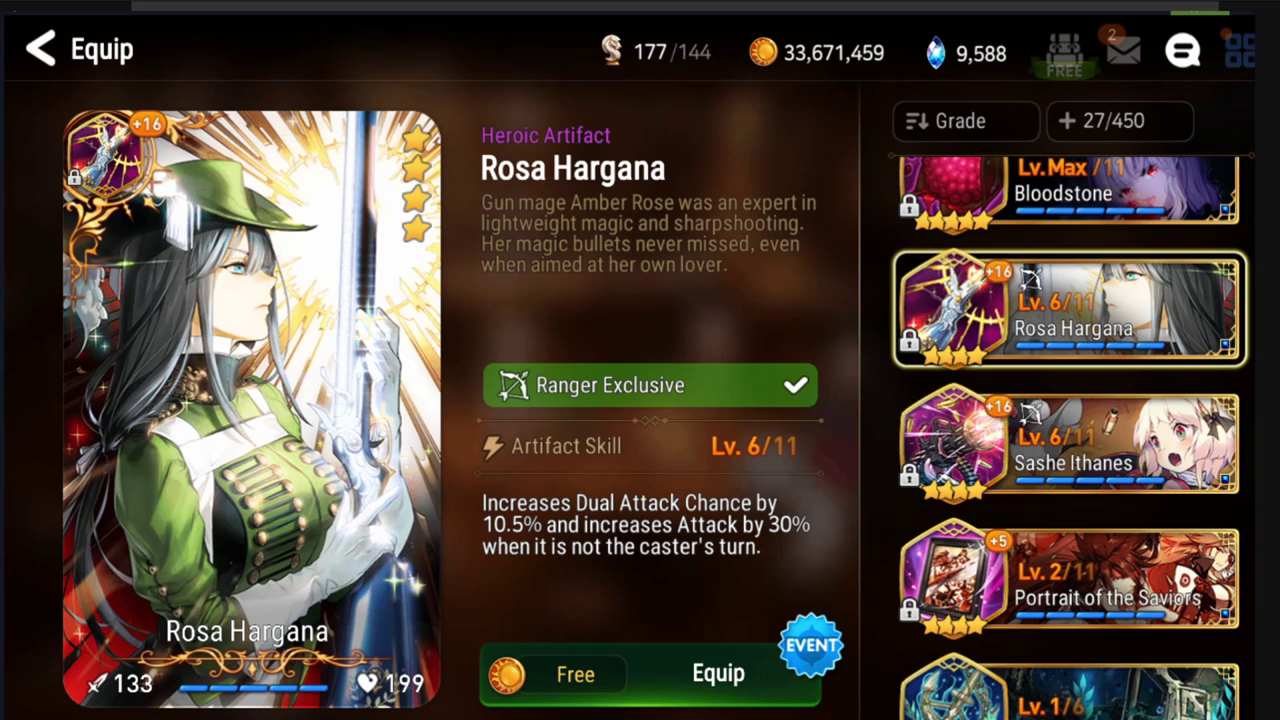
key(Escape)
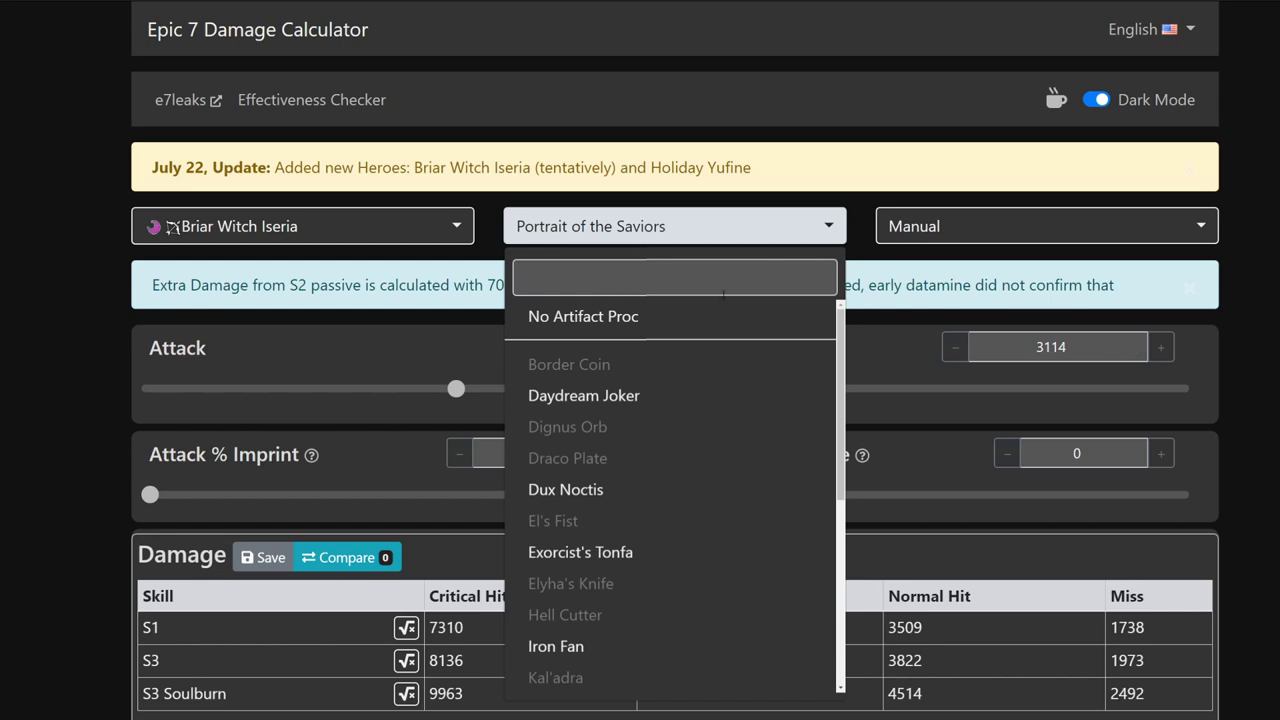
Step: Set the artifact to No Artifact Proc and Attack % Increase to 30
click(558, 316)
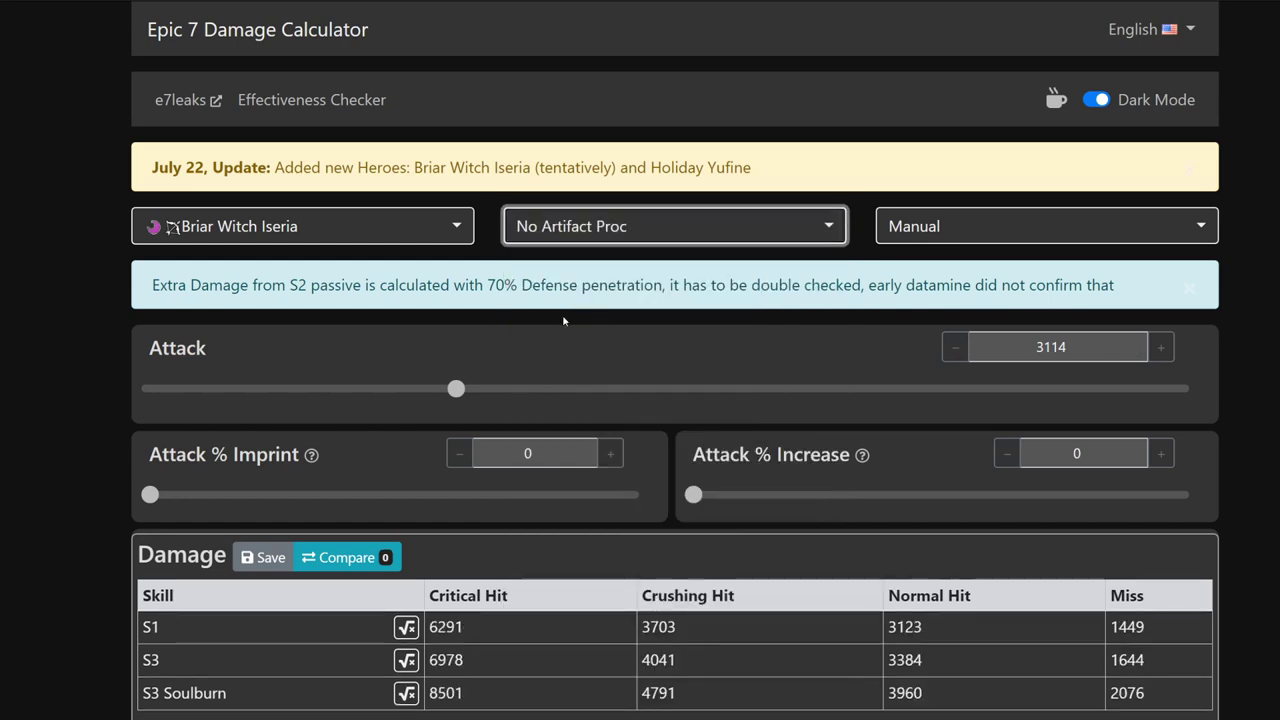
click(1090, 454)
text(30)
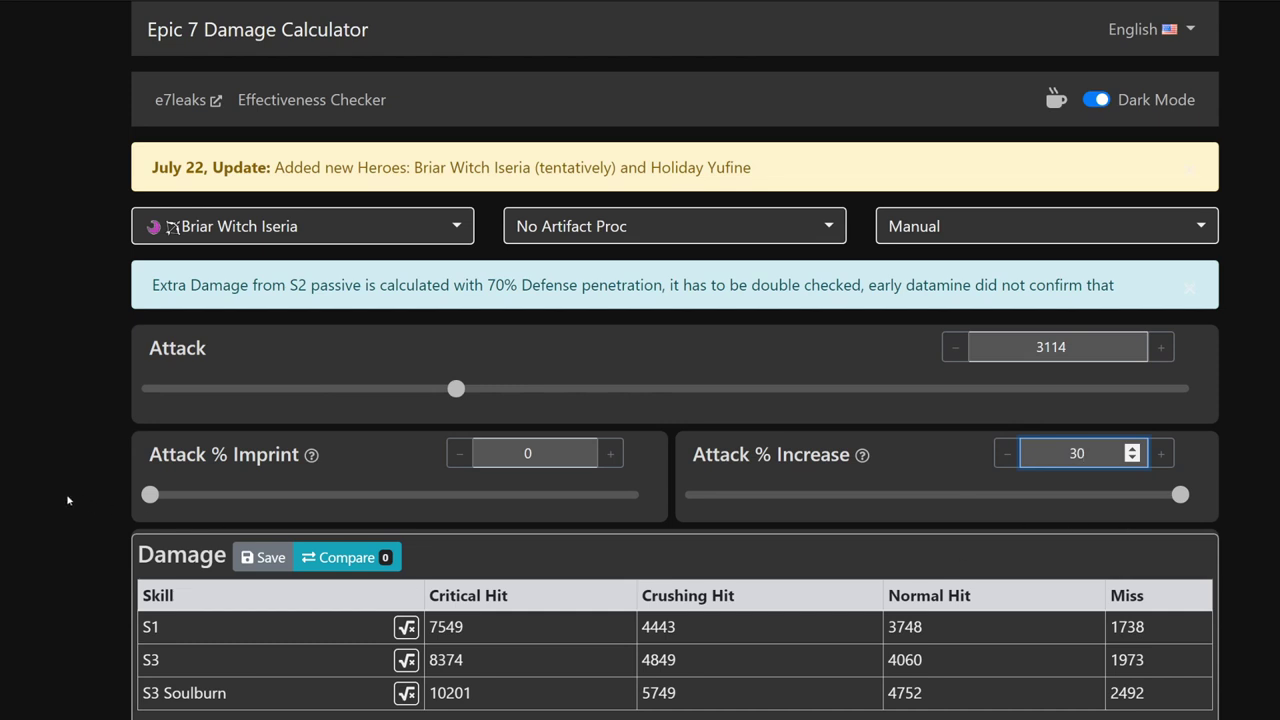
Step: Raise Attack % Increase to 48 and set the target's Defense to 1000
scroll(68, 500, down, 2)
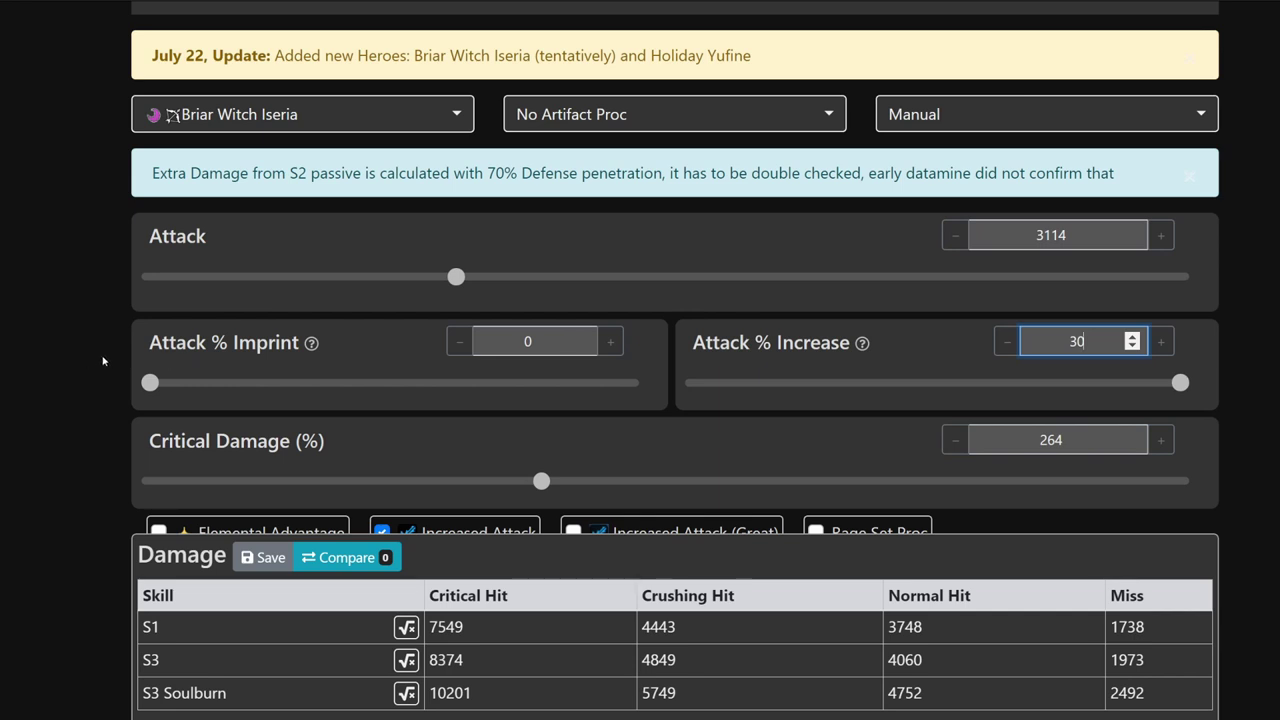
scroll(103, 361, down, 1)
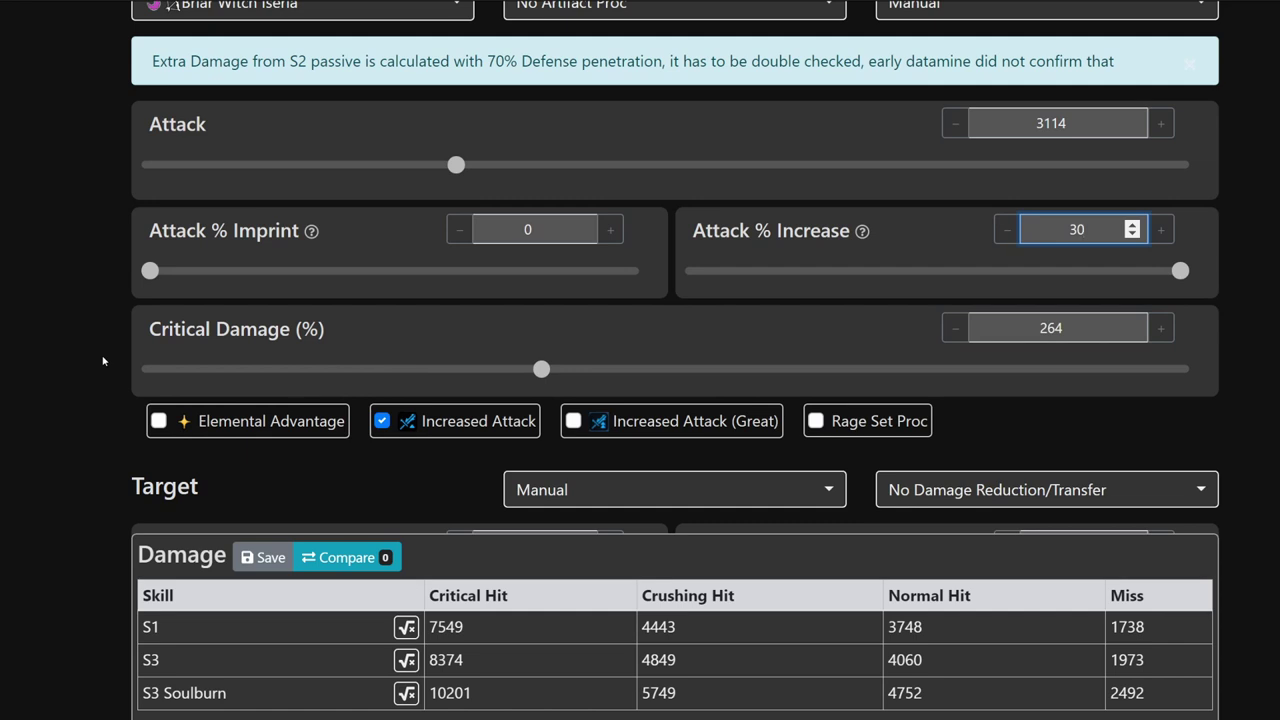
double_click(1039, 226)
text(48)
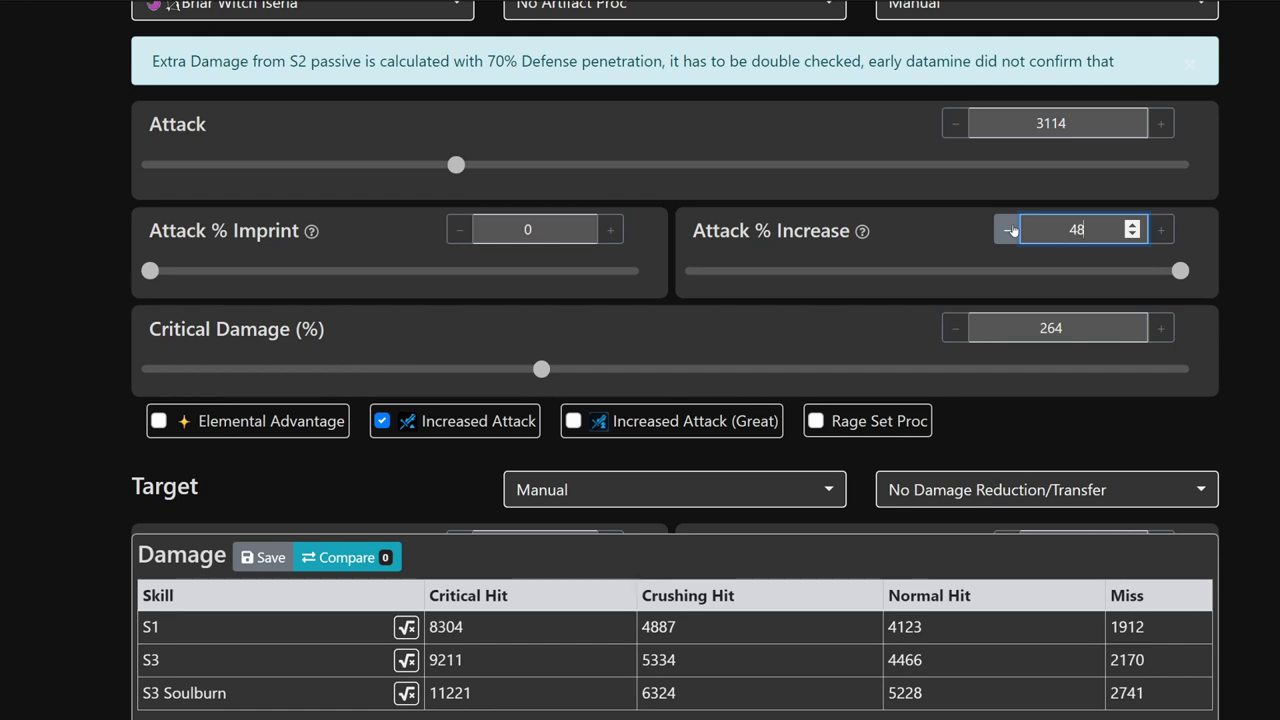
scroll(614, 343, down, 2)
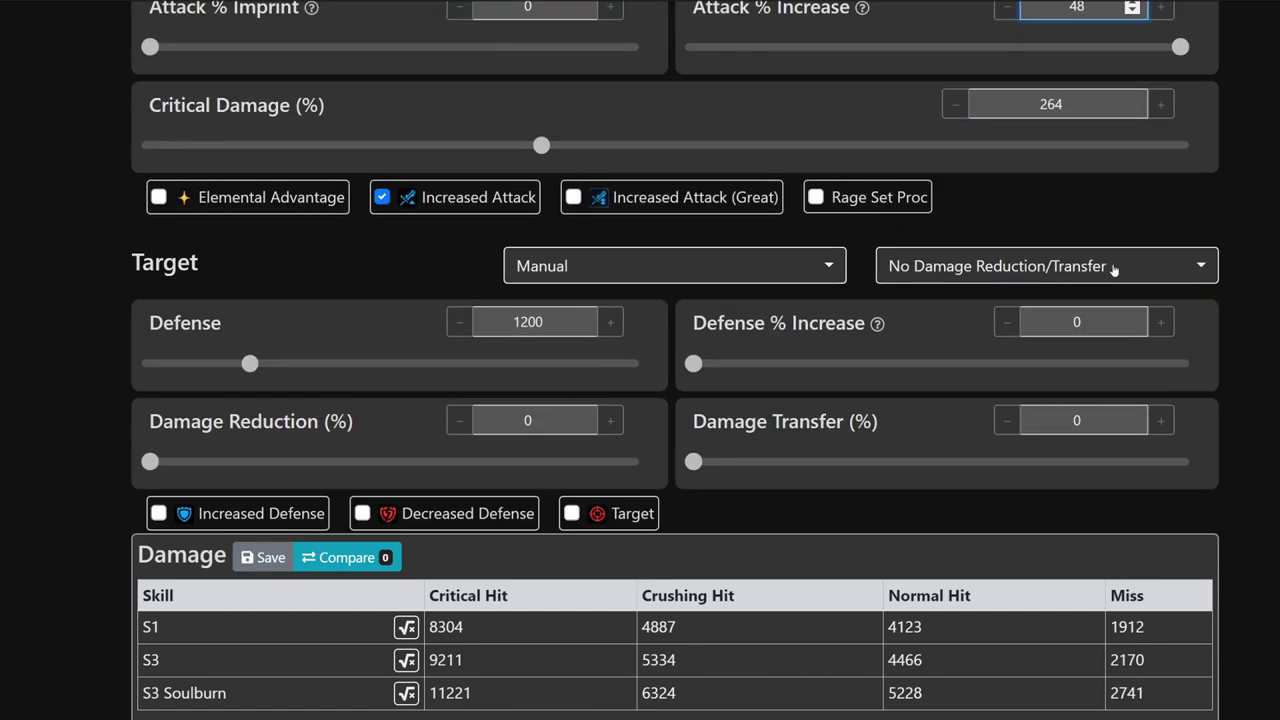
double_click(528, 322)
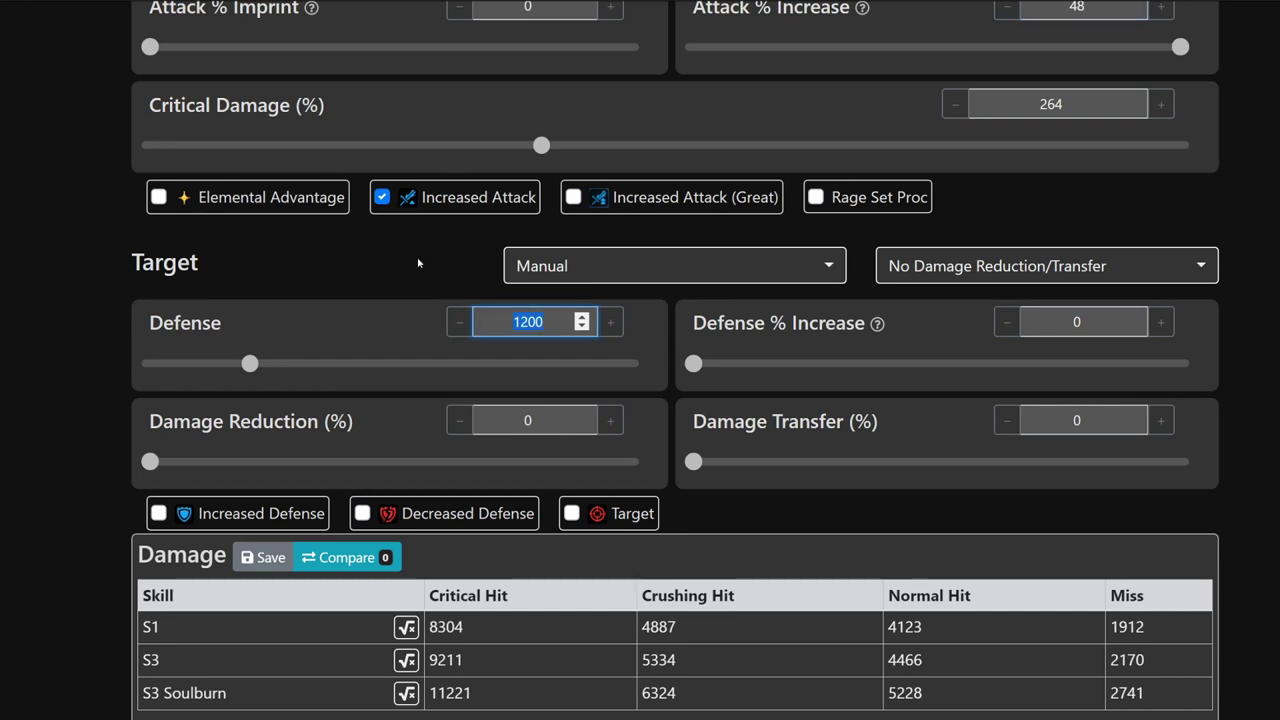
text(1000)
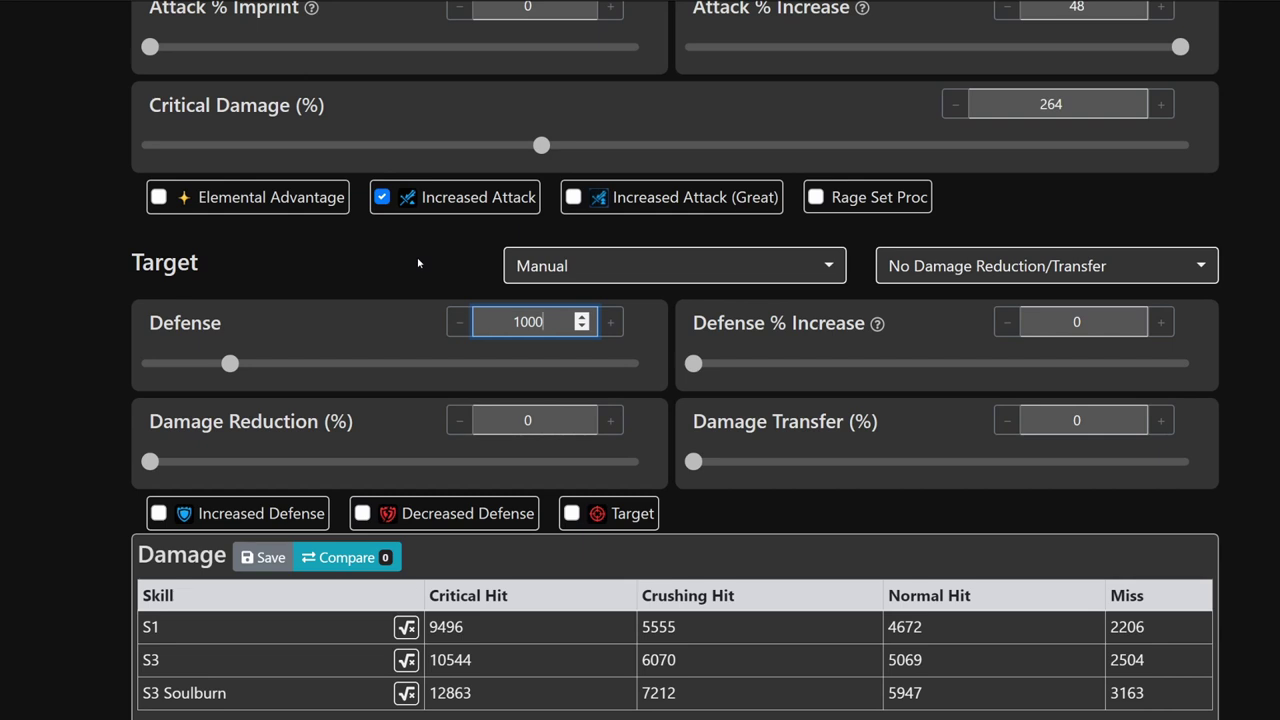
Step: Reduce Attack % Increase to 18
scroll(811, 186, up, 3)
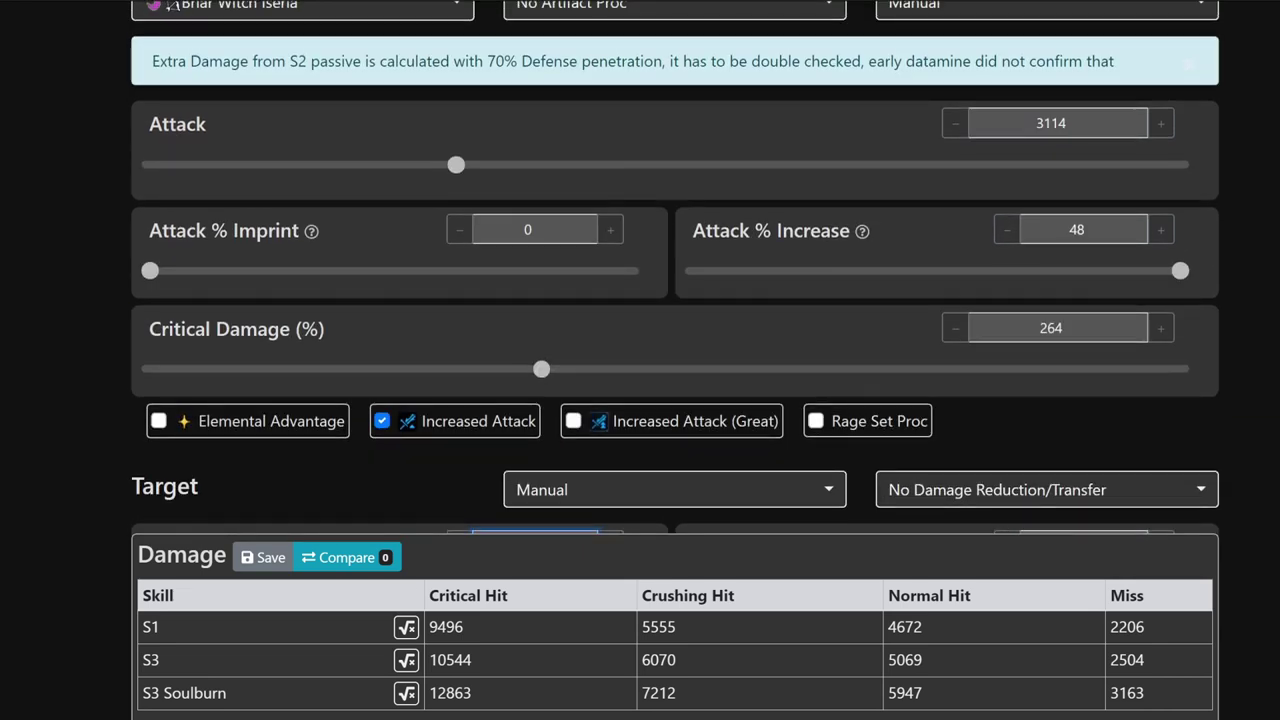
double_click(1094, 231)
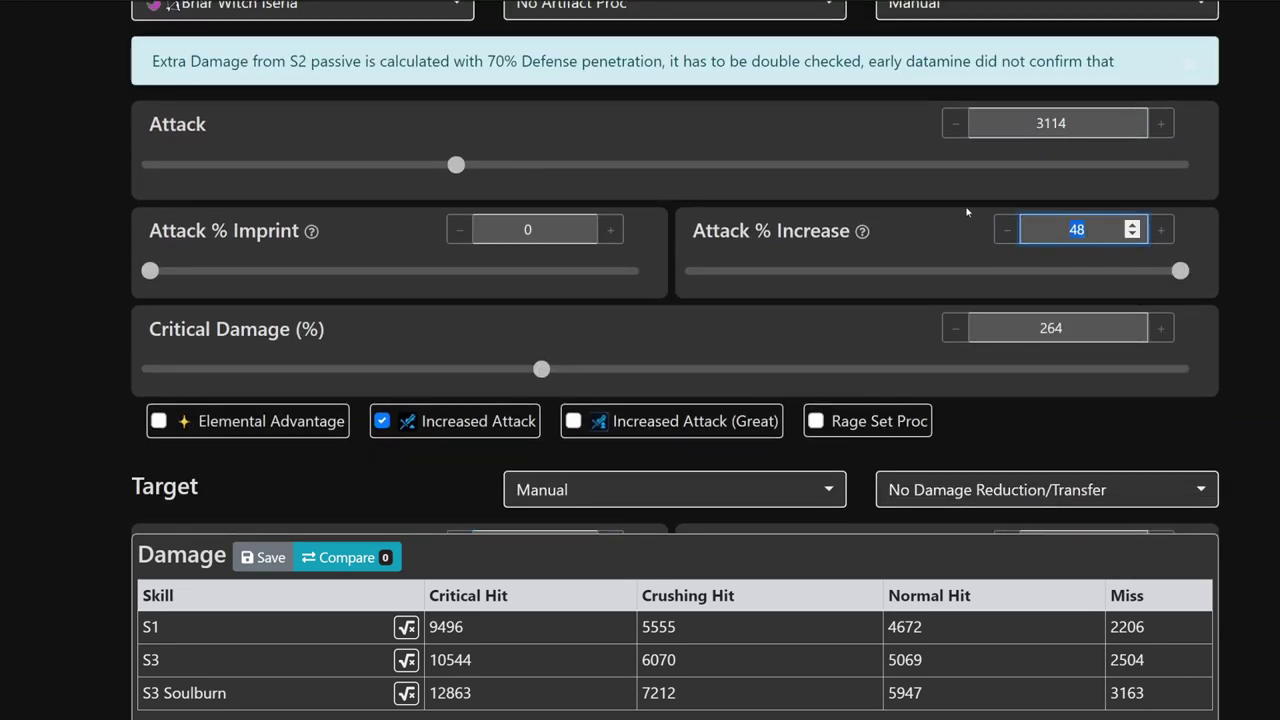
text(18)
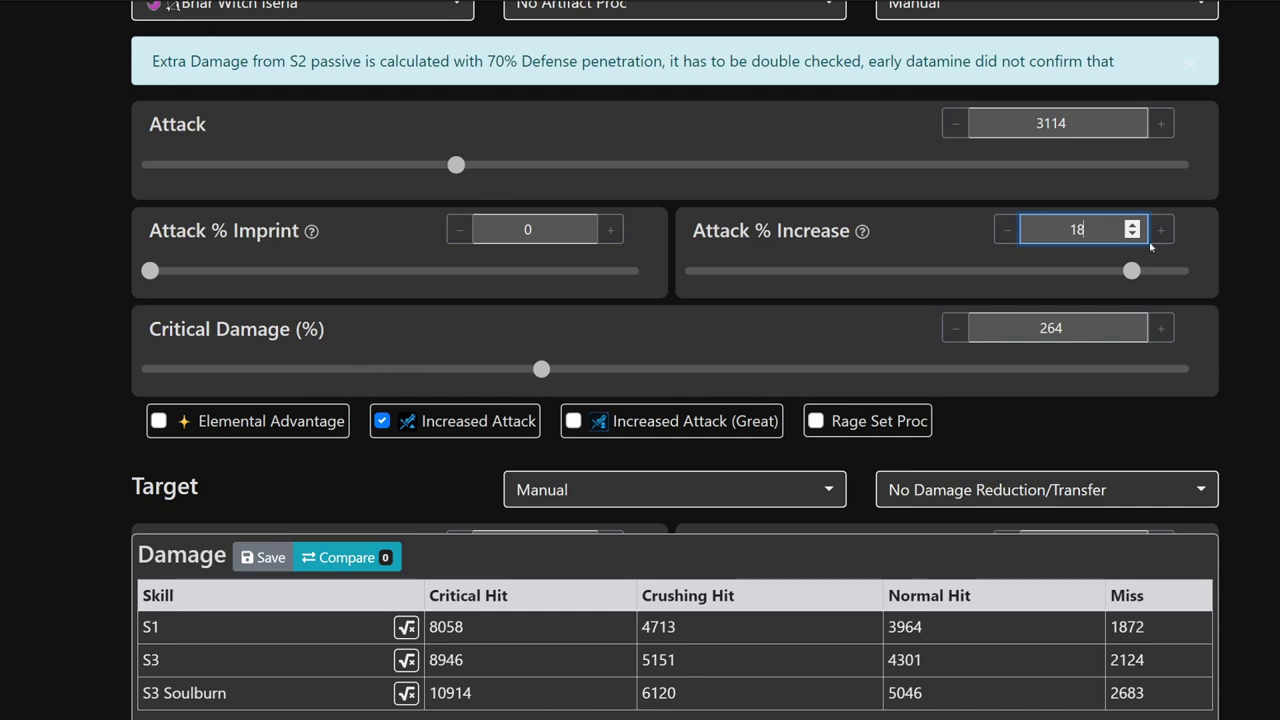
Step: Review Briar Witch Iseria's attack, critical damage and target settings against the damage table
scroll(1260, 270, up, 1)
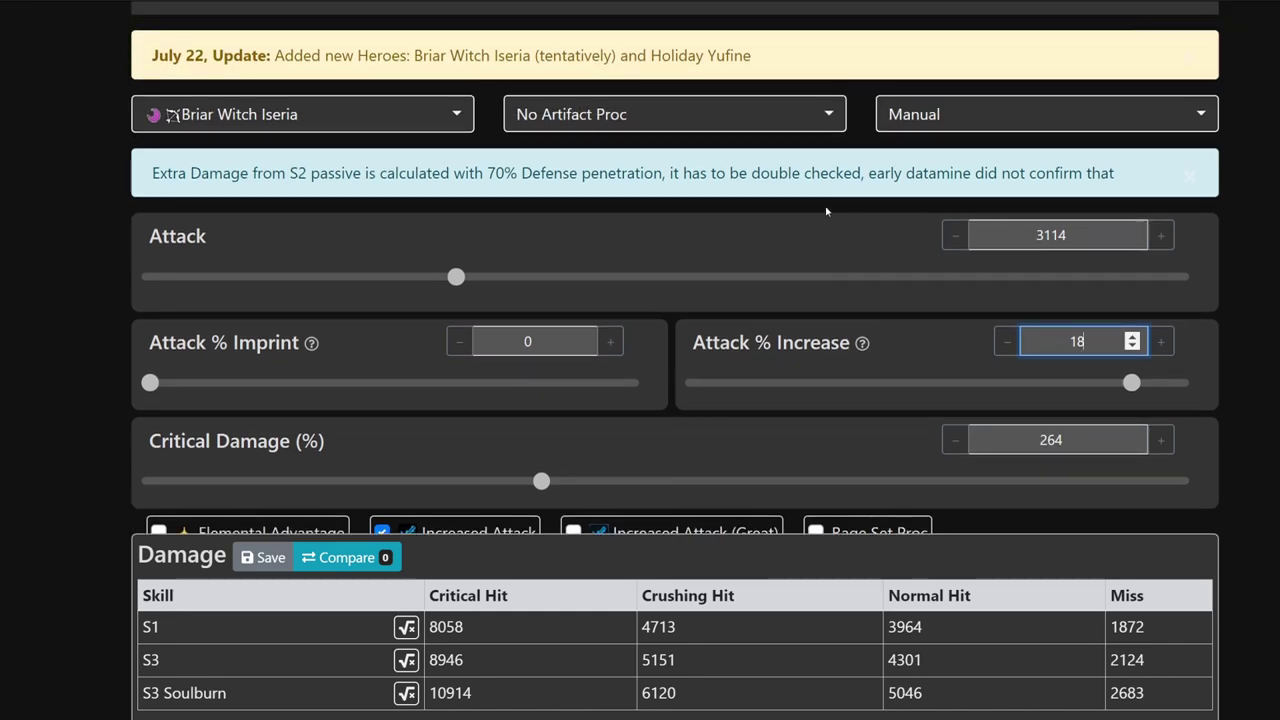
scroll(1255, 328, down, 2)
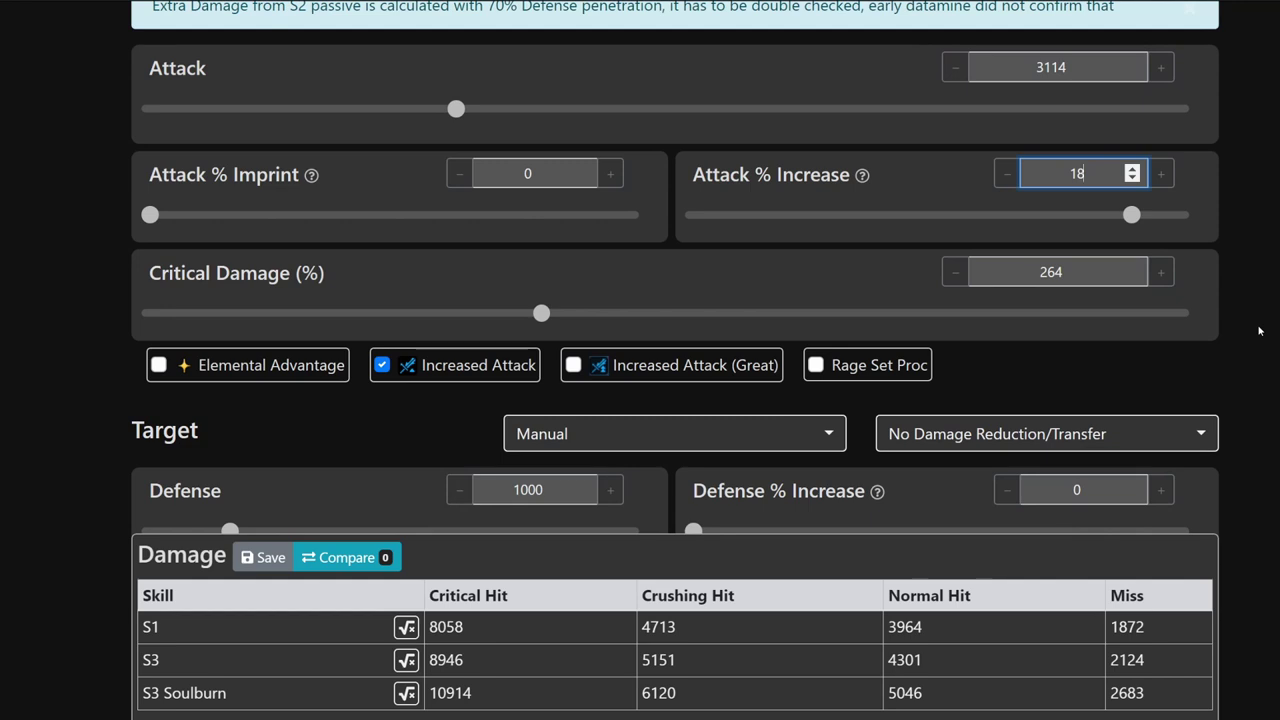
scroll(1262, 332, up, 1)
scroll(1265, 334, down, 4)
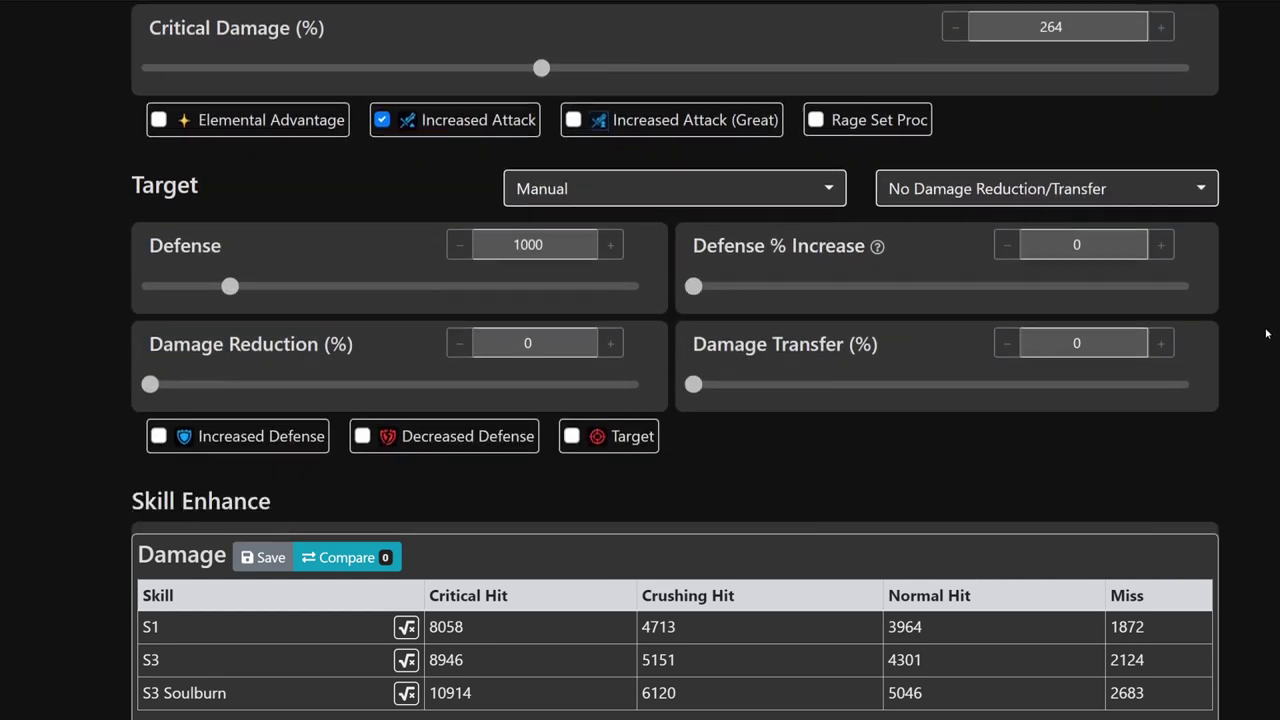
scroll(1266, 333, down, 1)
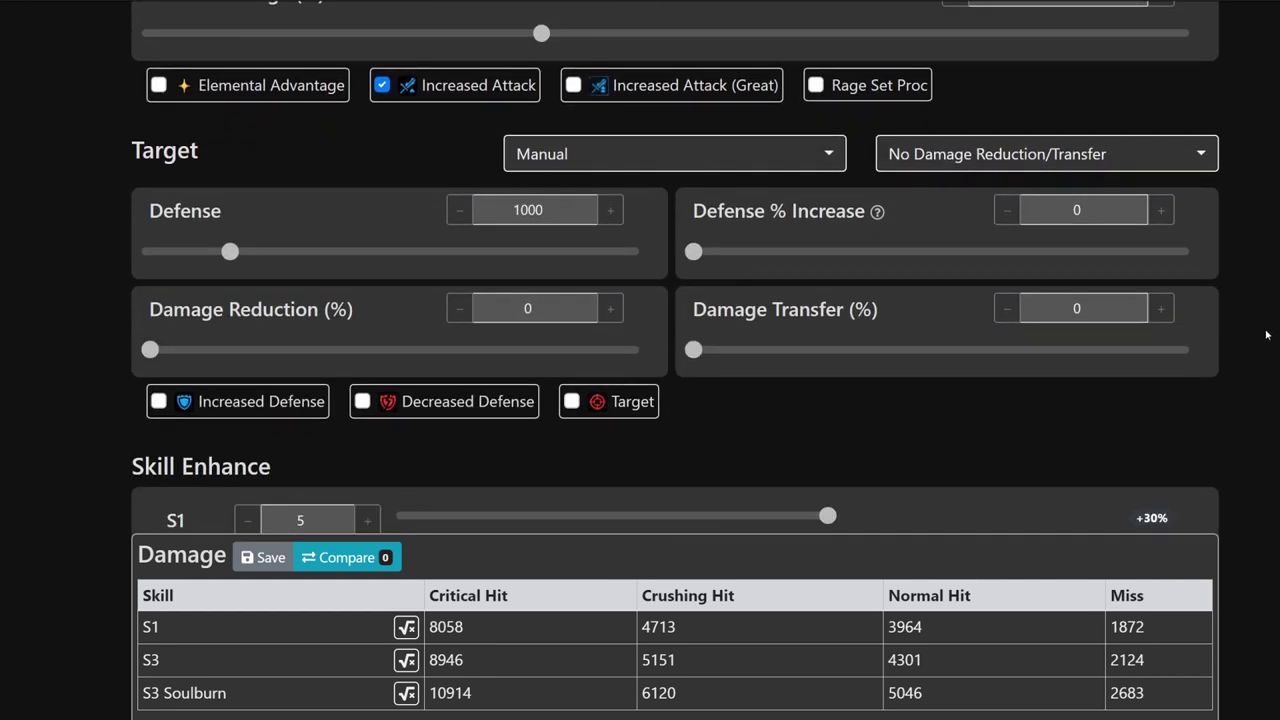
scroll(1270, 358, up, 3)
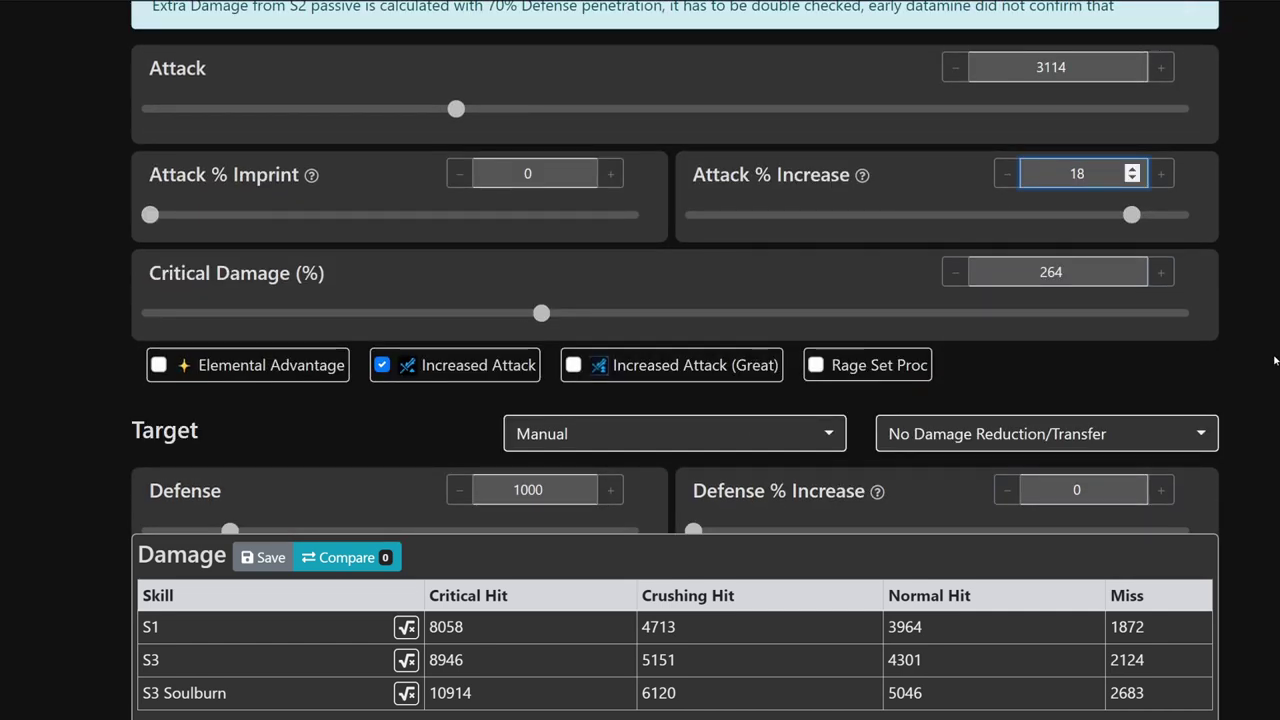
scroll(1274, 361, up, 3)
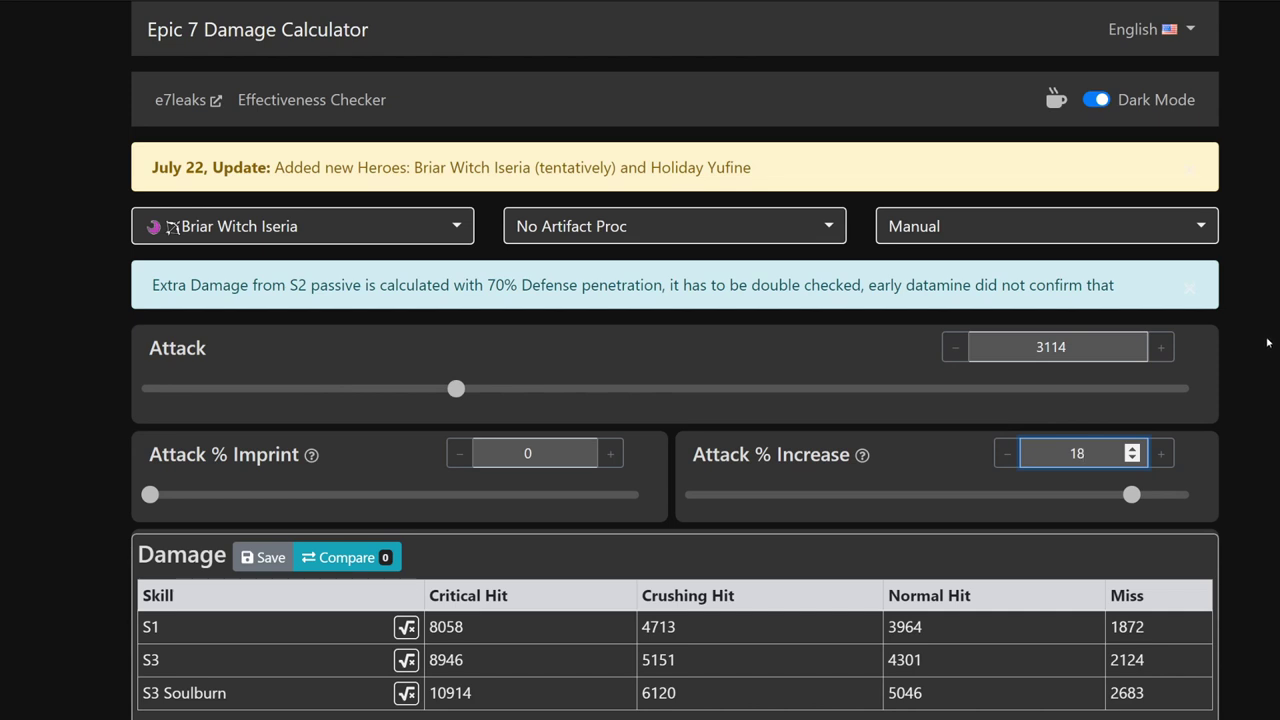
scroll(1270, 340, down, 3)
scroll(1275, 347, down, 2)
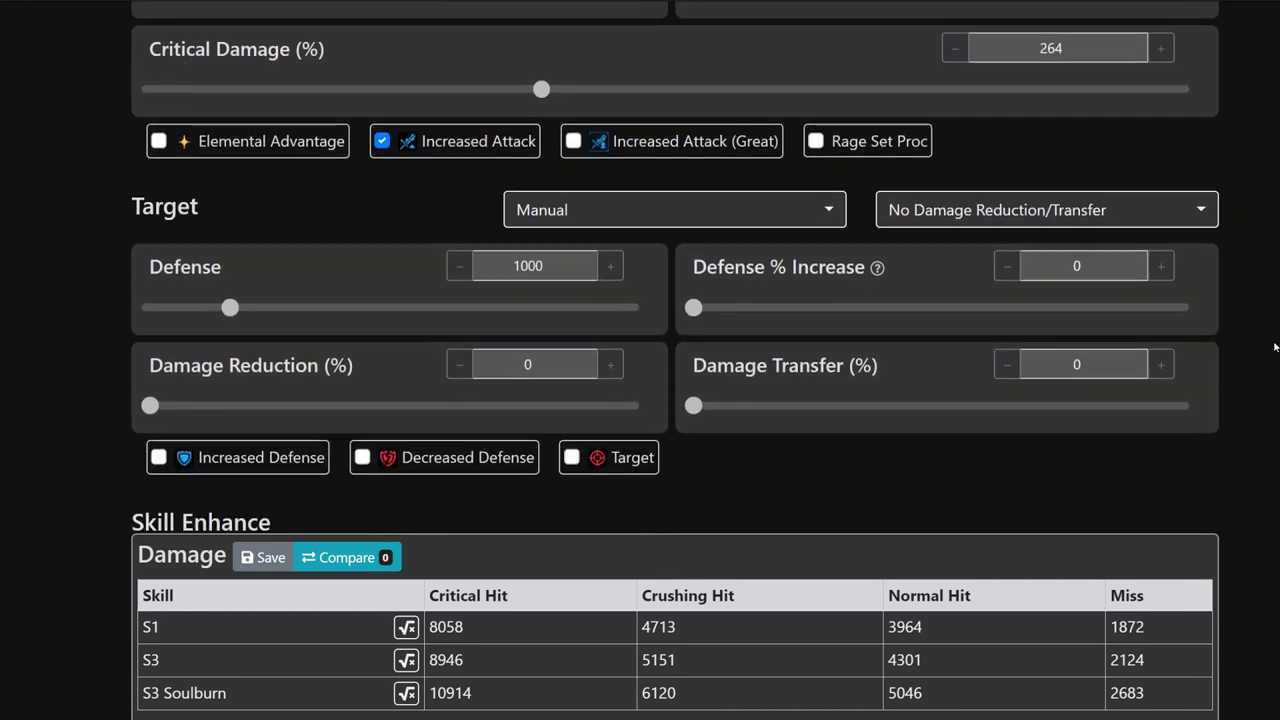
Step: Set Briar Witch Iseria's Attack % Increase to 0
scroll(1275, 347, up, 1)
scroll(1275, 347, down, 1)
scroll(1275, 347, up, 1)
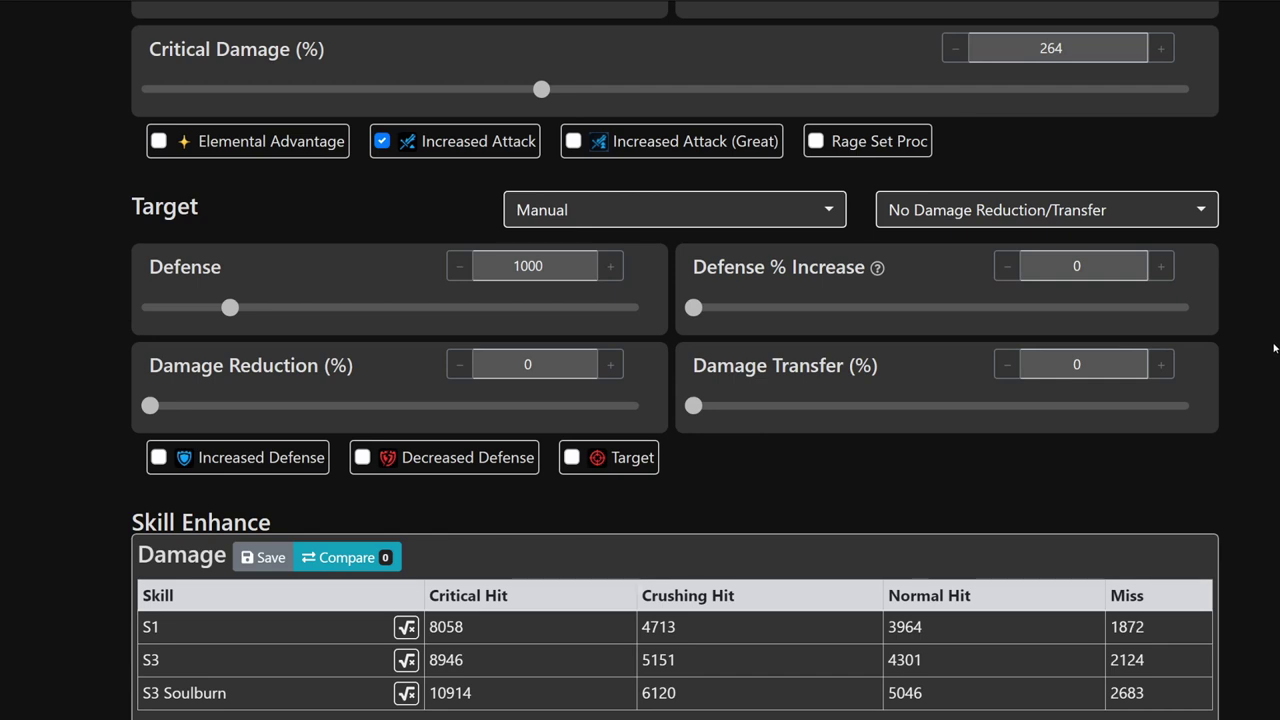
scroll(1088, 258, up, 3)
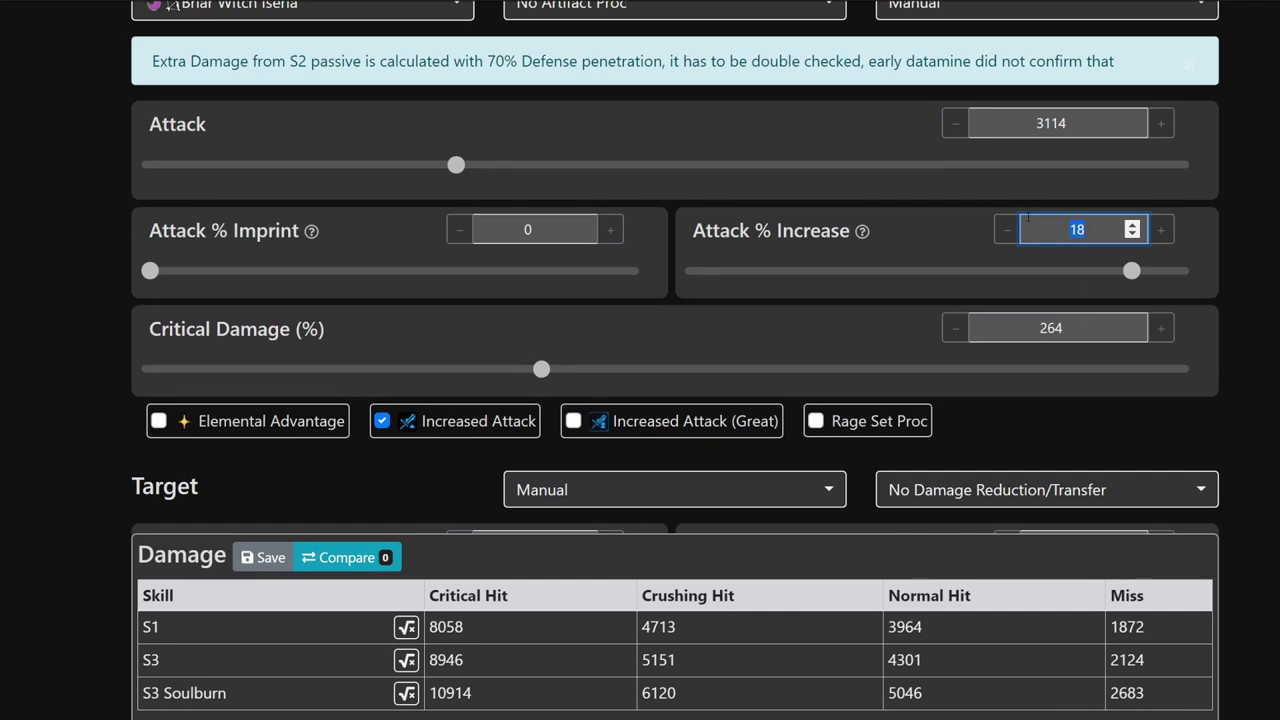
key(BackSpace)
key(BackSpace)
text(0)
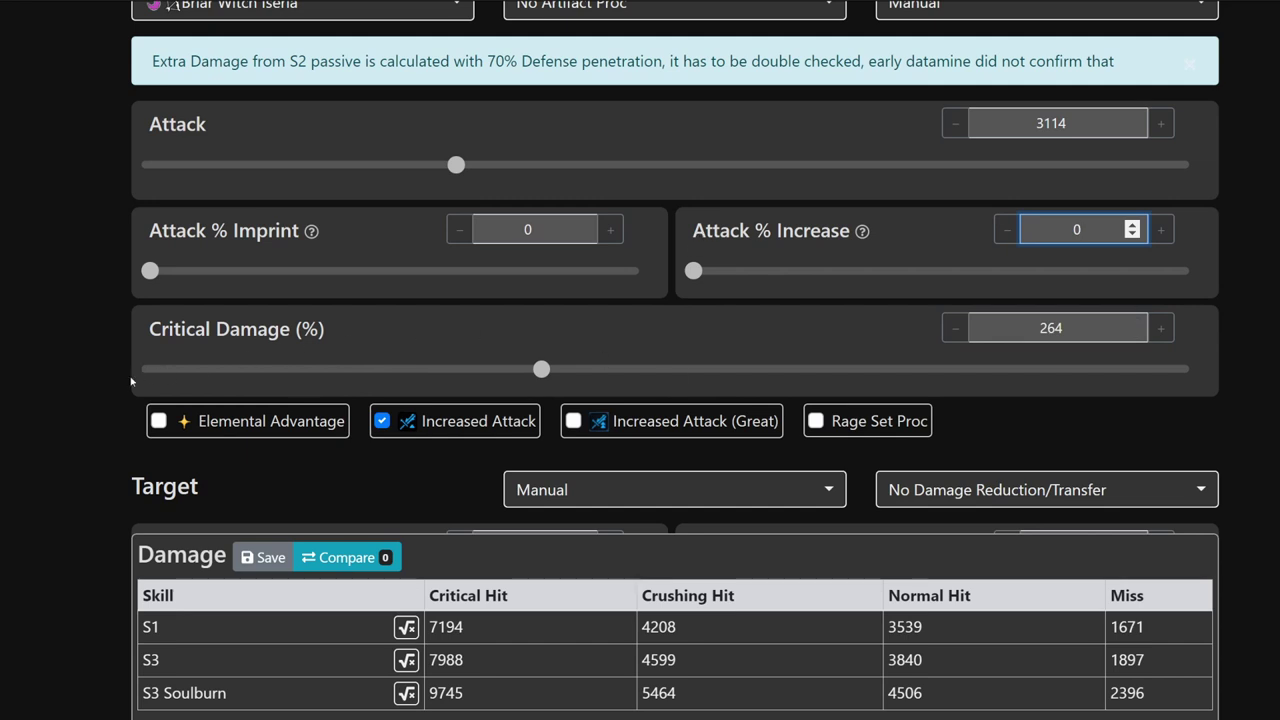
Step: Enable Elemental Advantage for the attacker and set the target's Defense to 1500
click(158, 420)
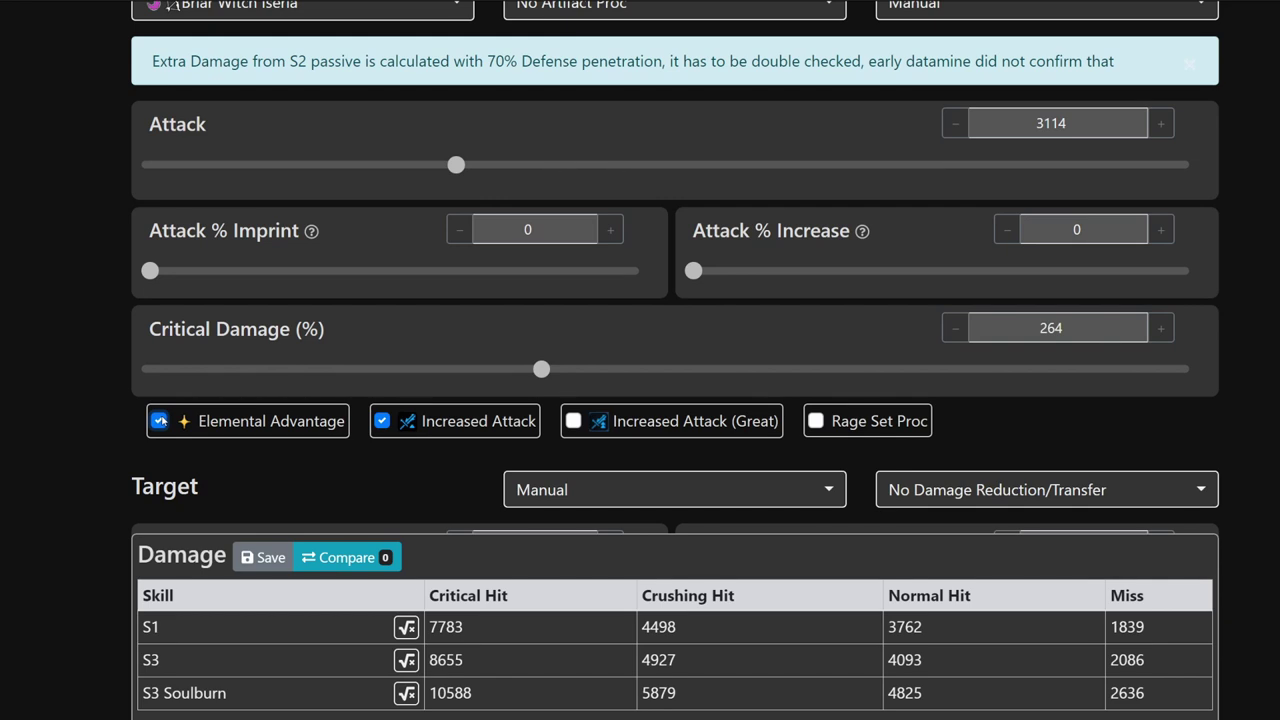
scroll(56, 390, down, 1)
scroll(46, 386, down, 1)
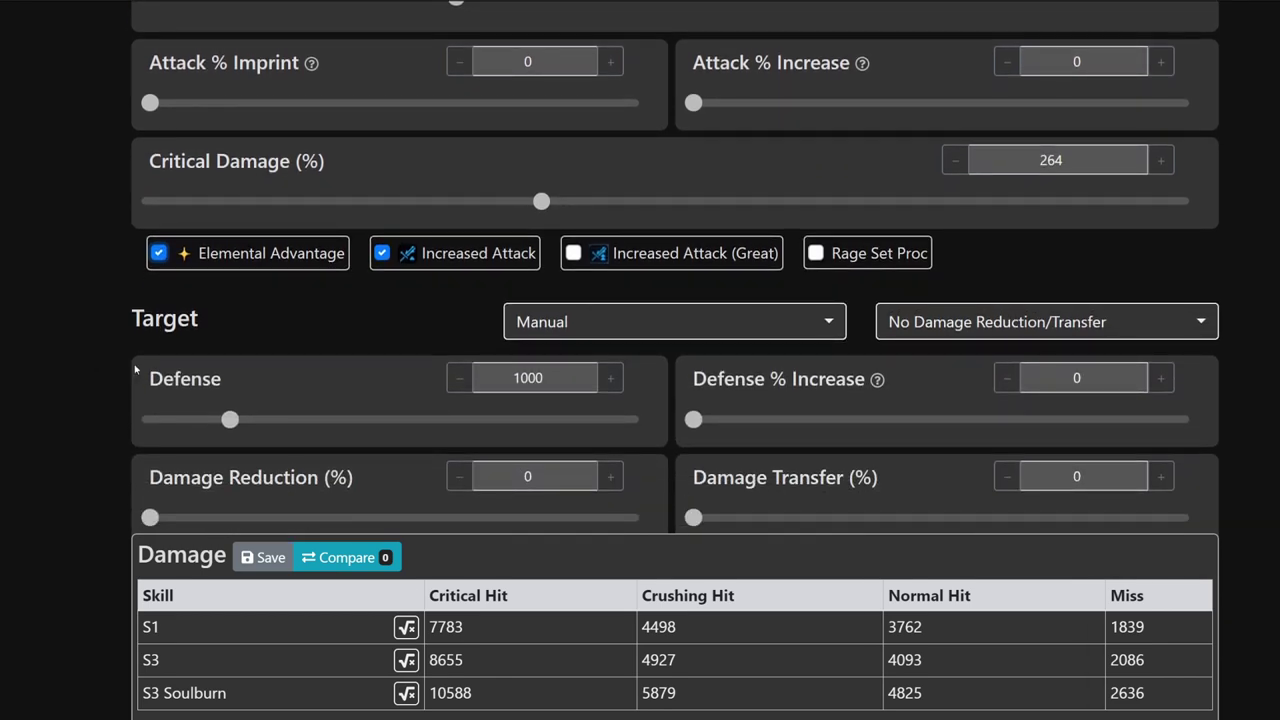
double_click(550, 378)
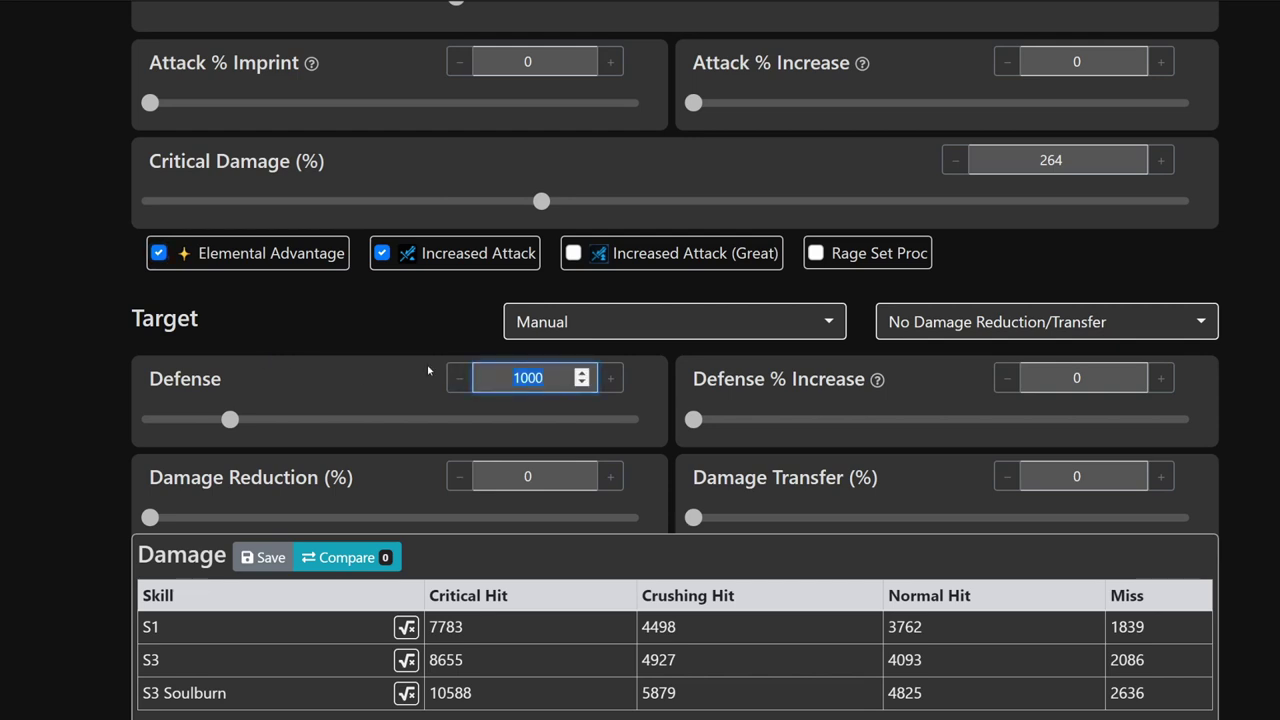
text(1500)
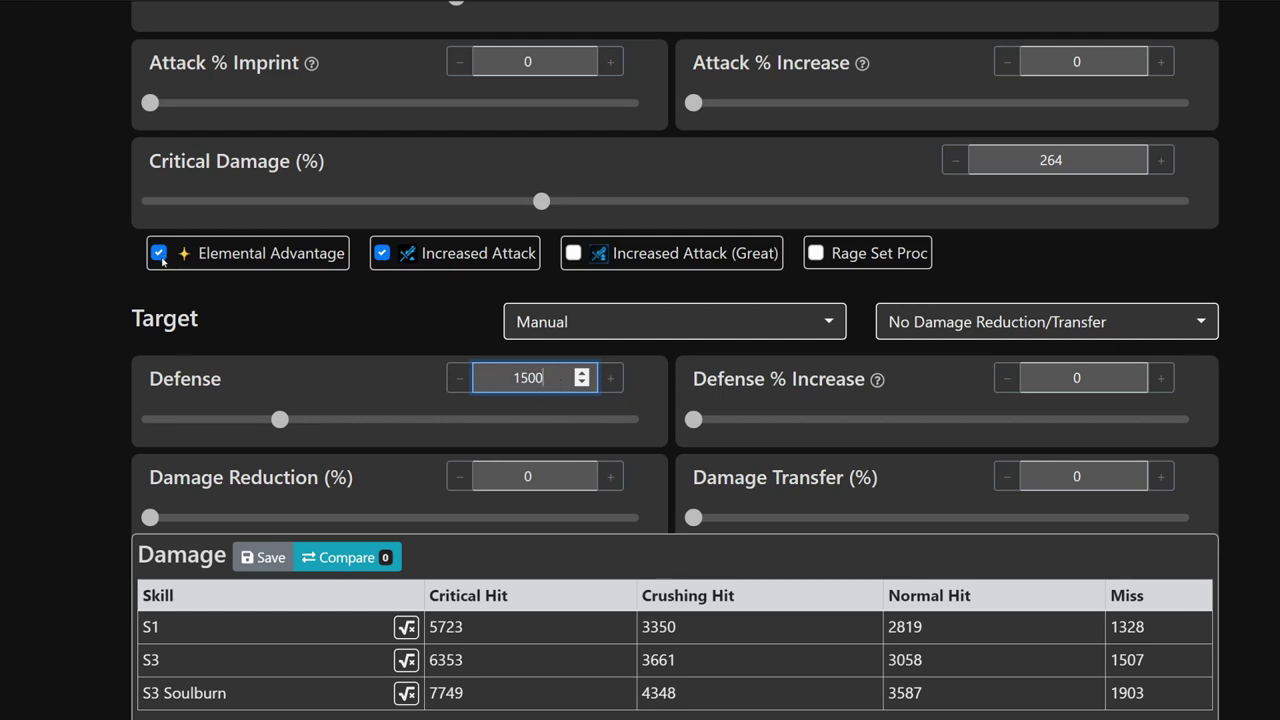
Step: Try Increased Defense on the target, turn it back off, and disable the attacker's Elemental Advantage
scroll(235, 345, down, 1)
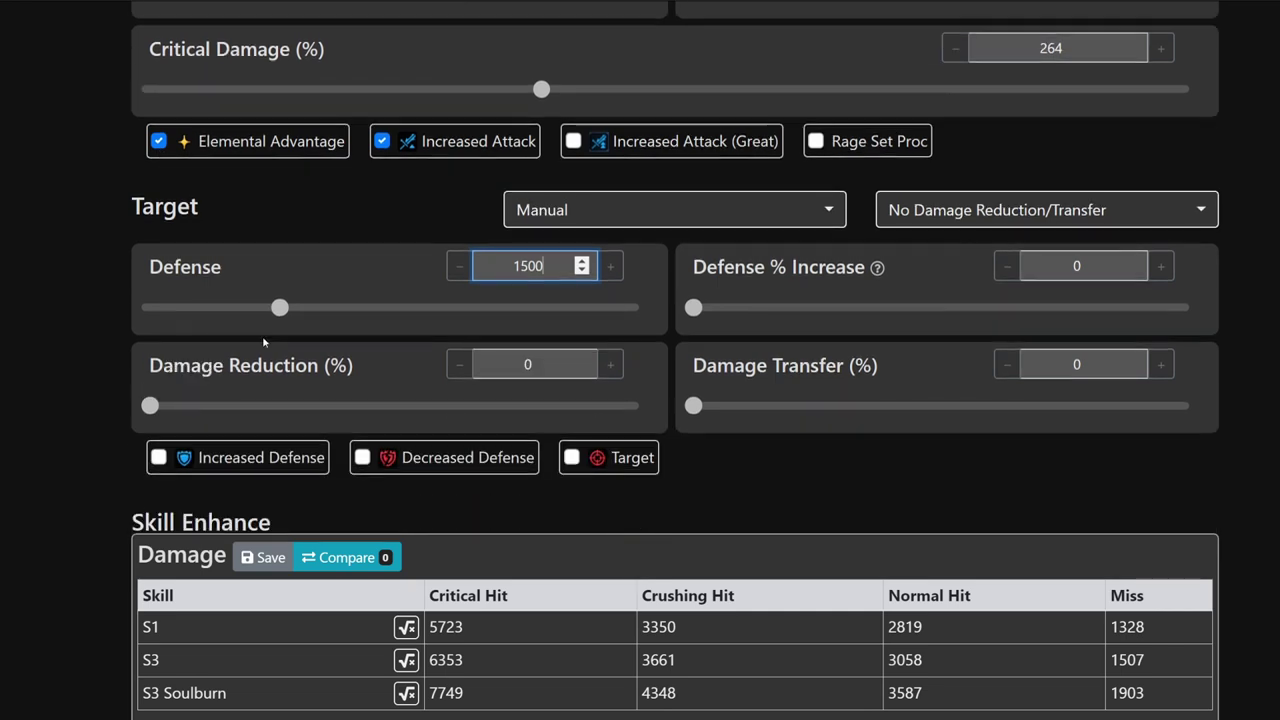
click(158, 458)
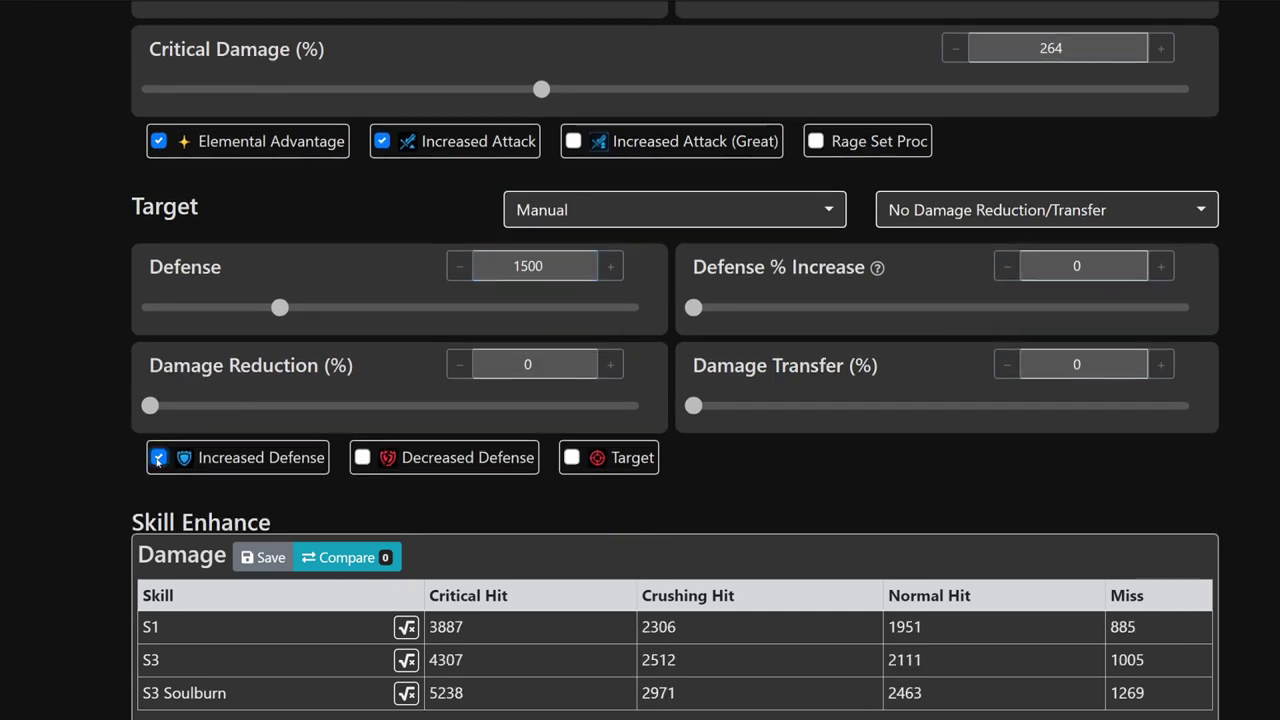
click(158, 458)
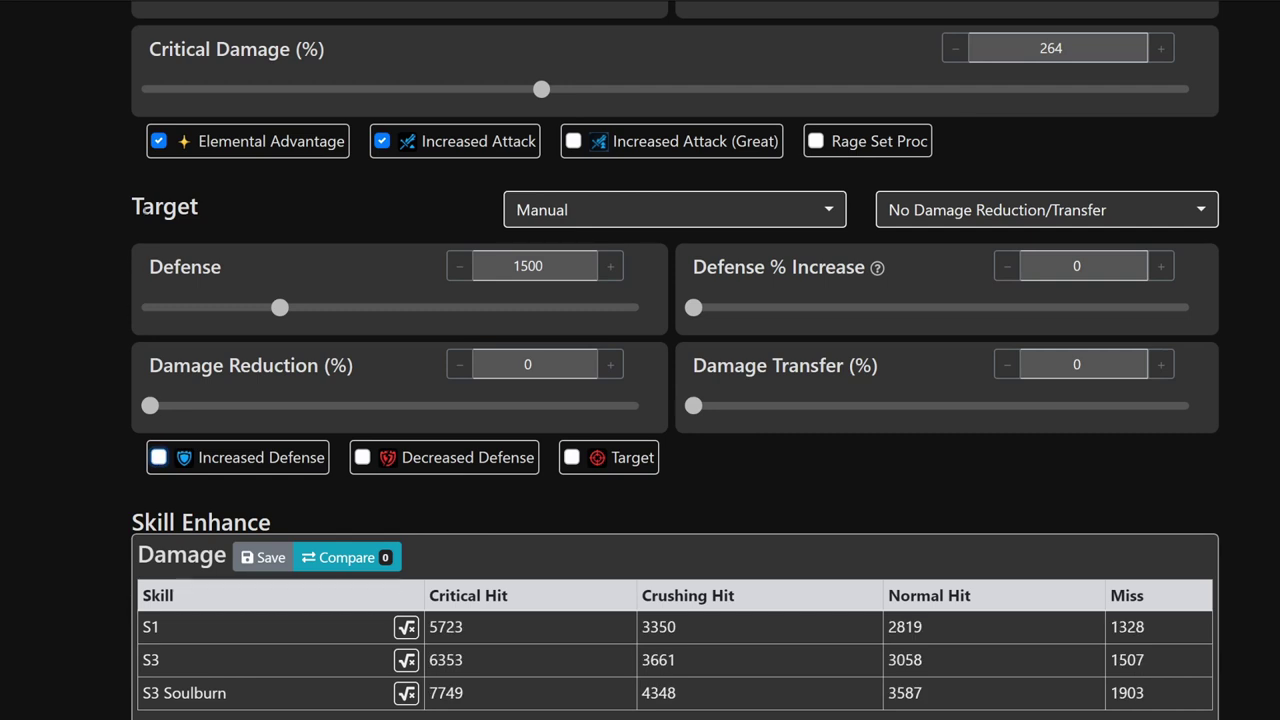
double_click(155, 152)
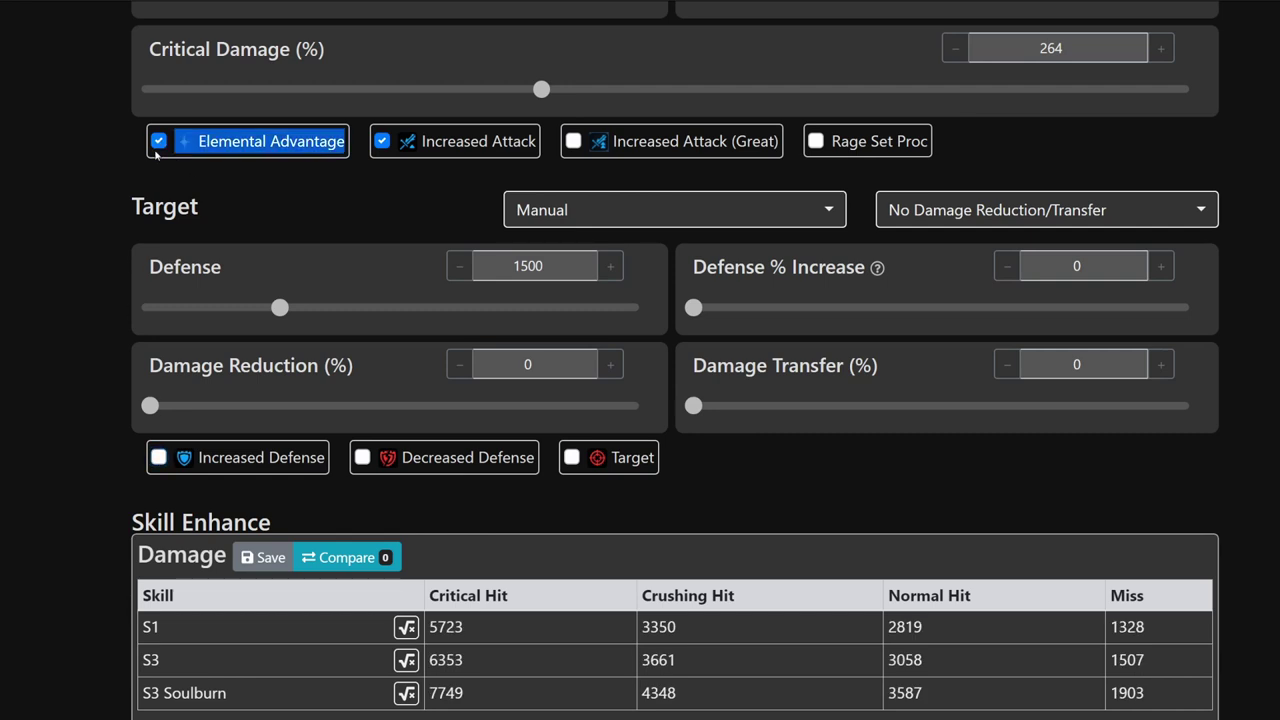
click(158, 146)
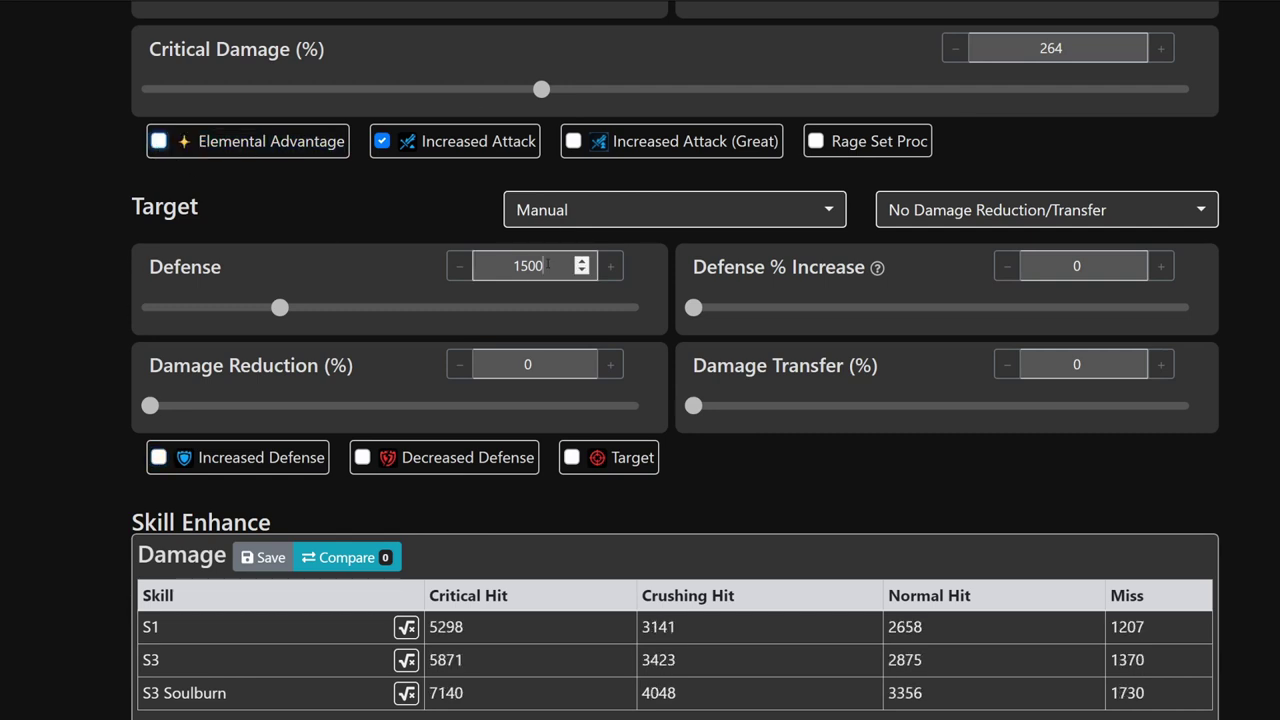
Step: Try a target Defense of 0, set it to 1000, and return to the hero and artifact selections
drag(547, 264, 430, 273)
text(0)
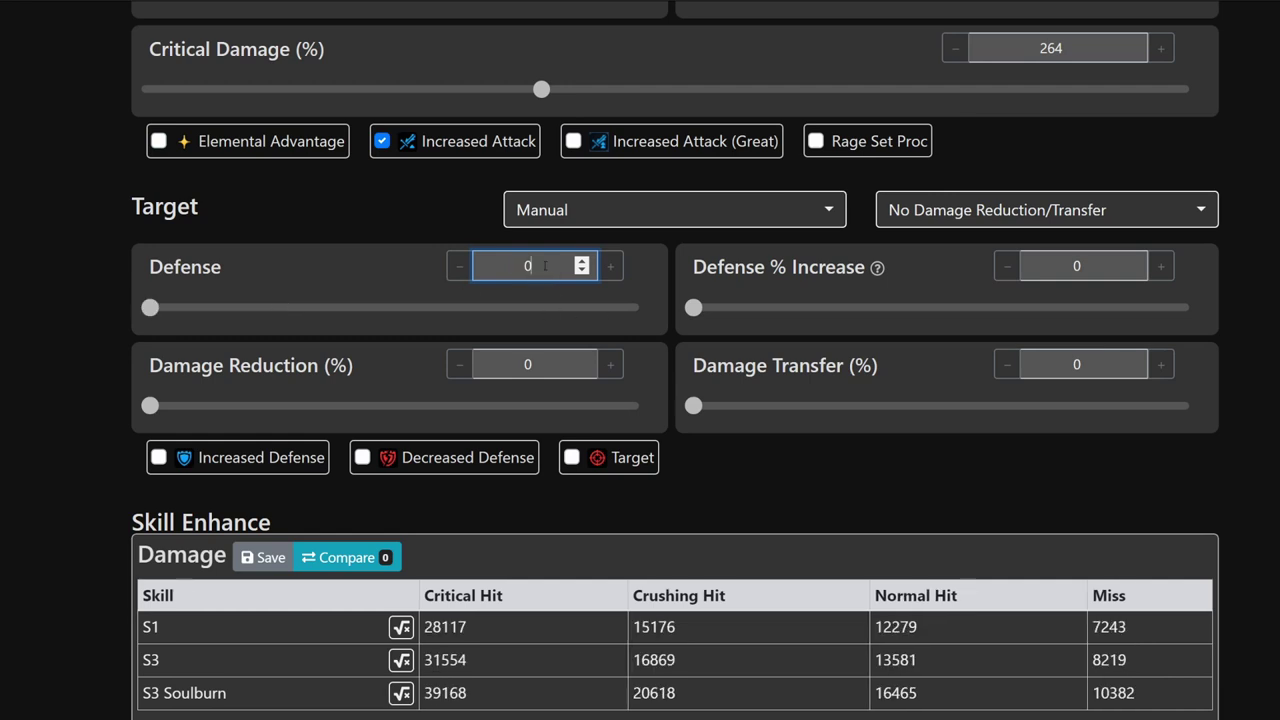
text(1000)
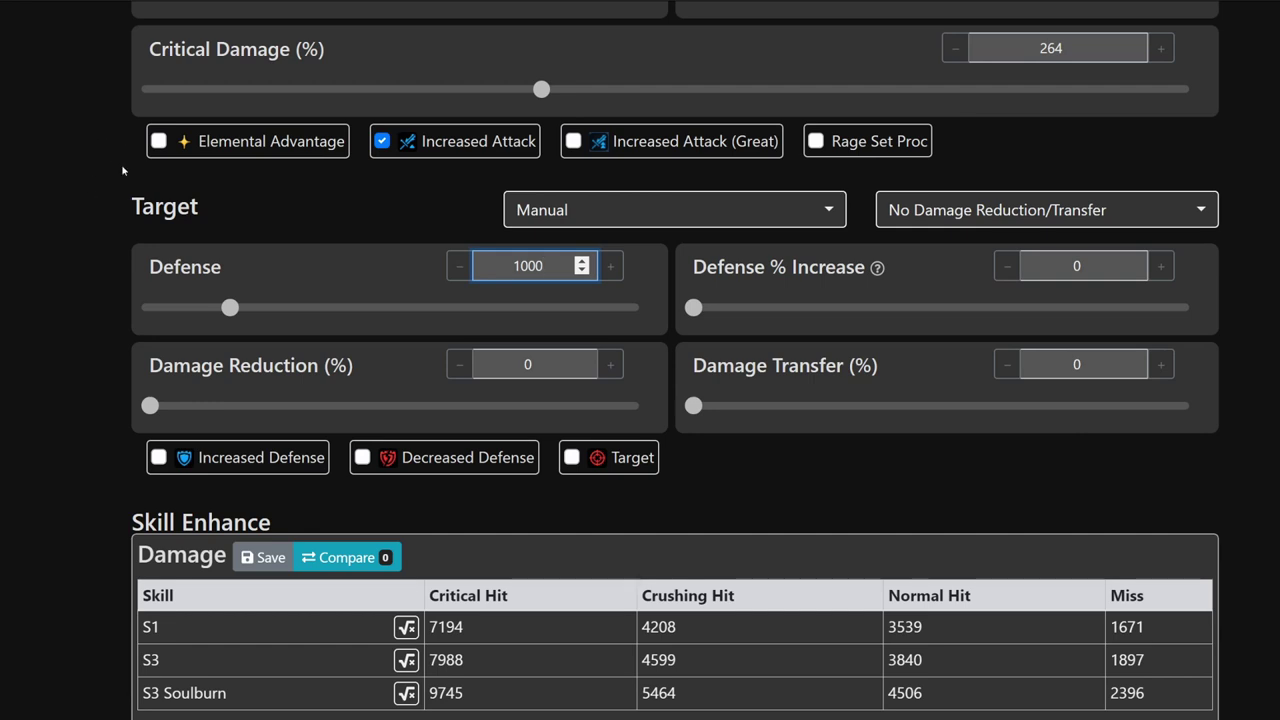
scroll(114, 200, up, 5)
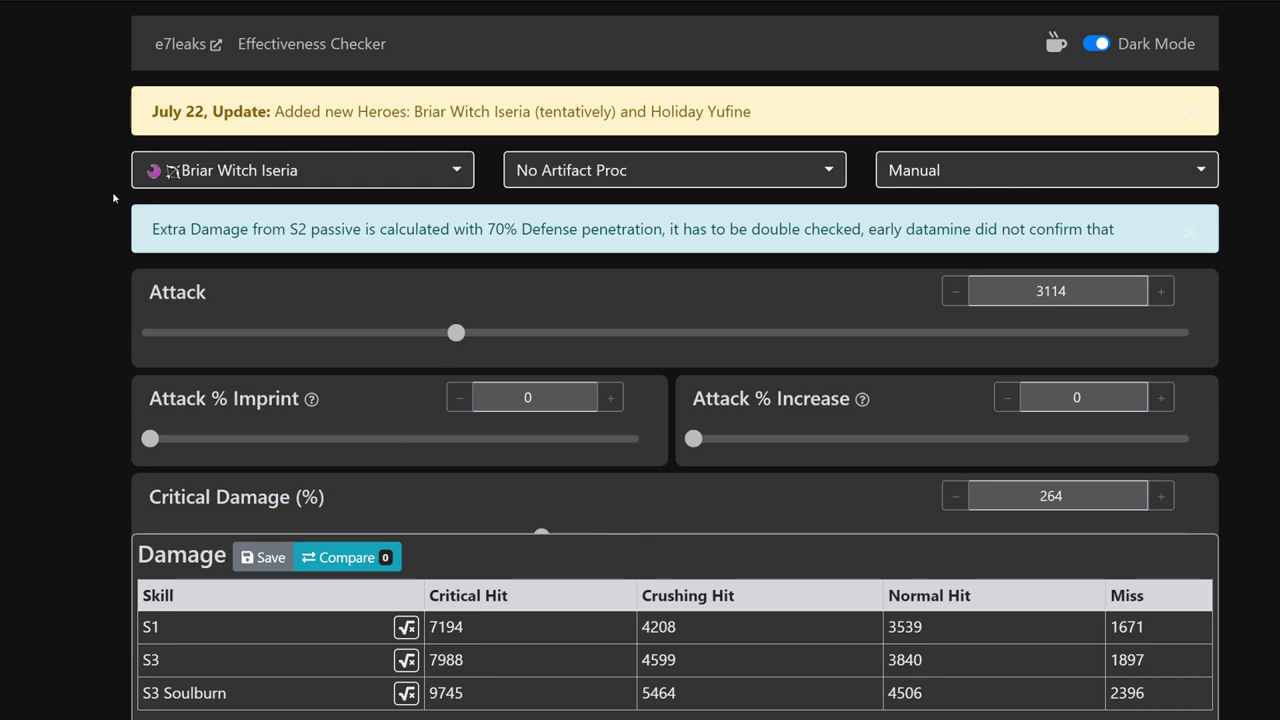